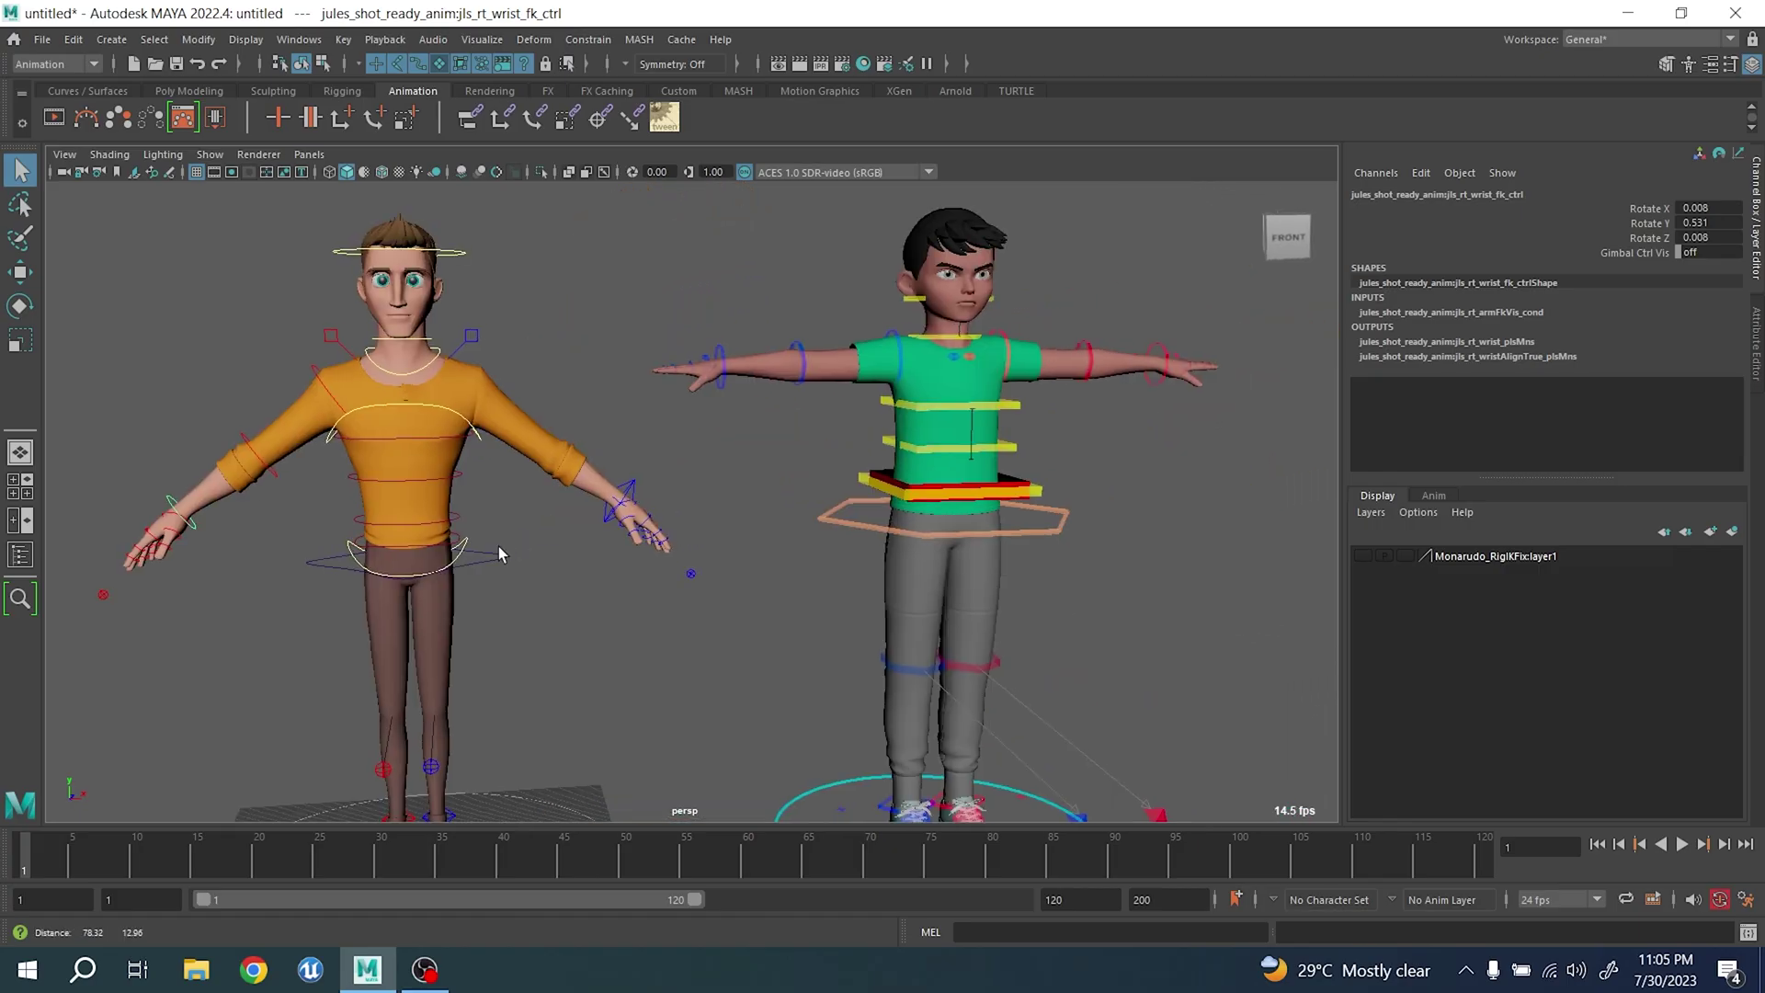
- Examine both character rigs from several angles, ending on the green-shirted character's right hand
alt+drag(499, 548, 546, 542)
alt+middle_drag(547, 539, 686, 587)
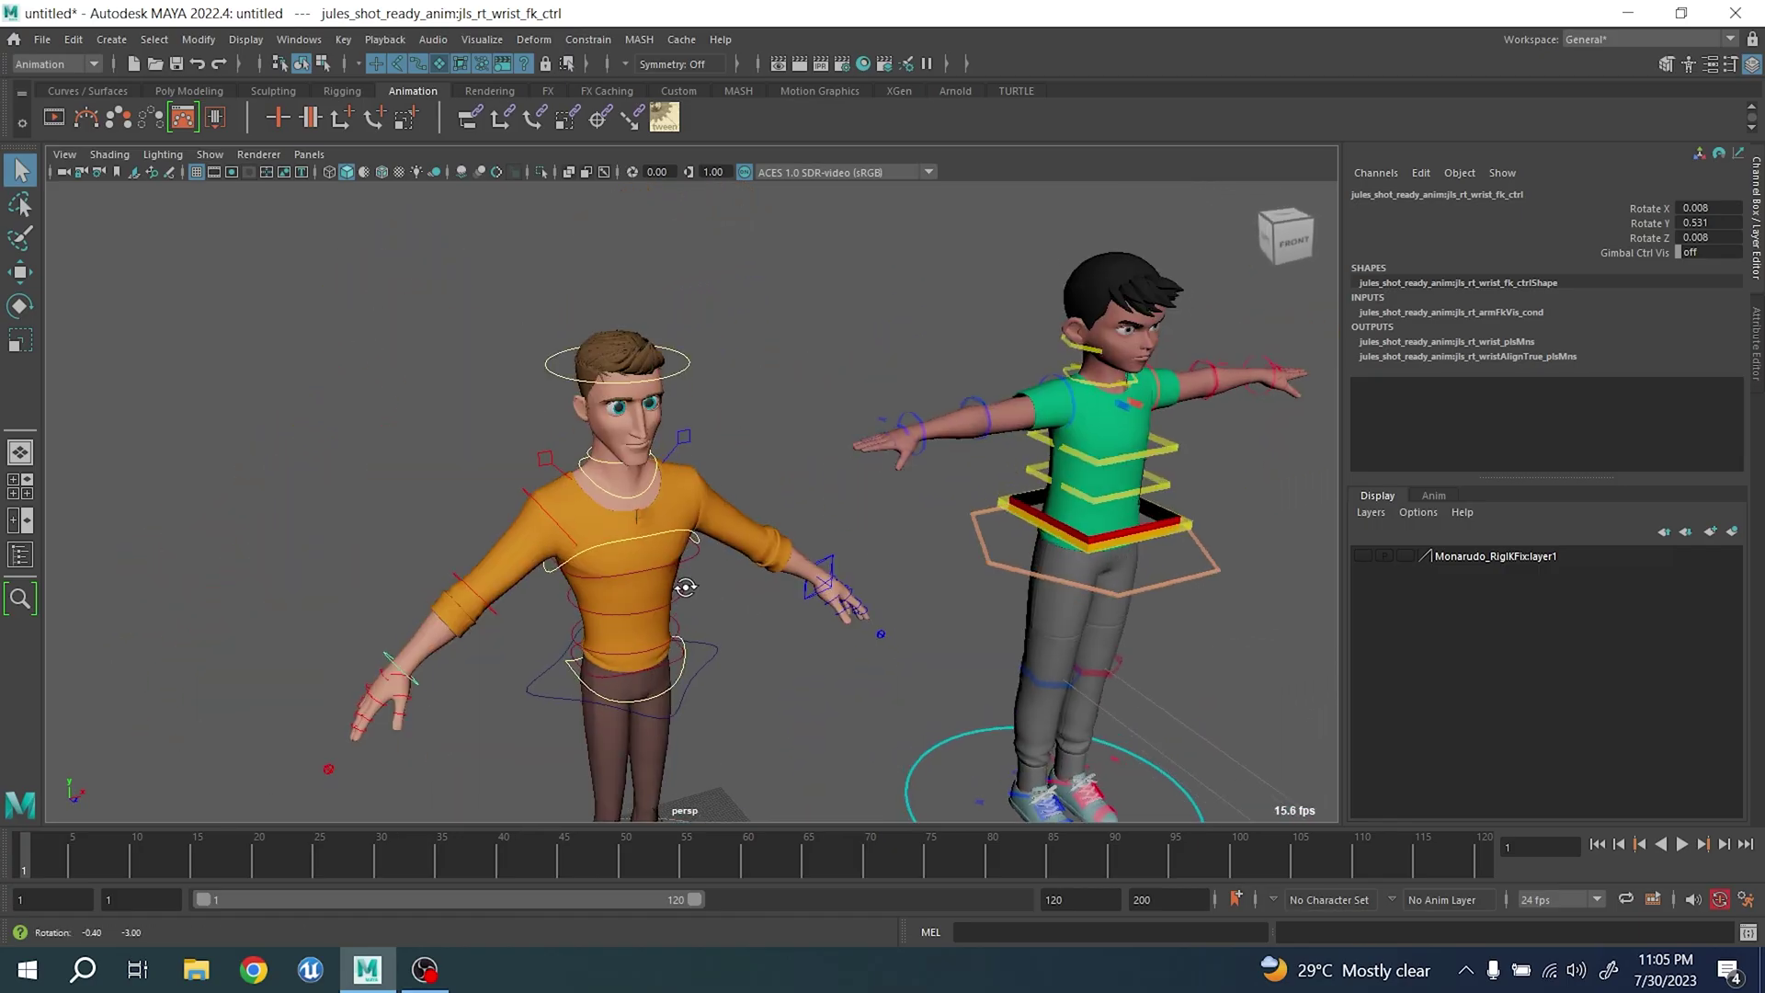
alt+drag(686, 586, 714, 551)
alt+middle_drag(715, 552, 595, 631)
alt+drag(595, 630, 725, 563)
alt+middle_drag(726, 563, 682, 582)
scroll(703, 577, up, 4)
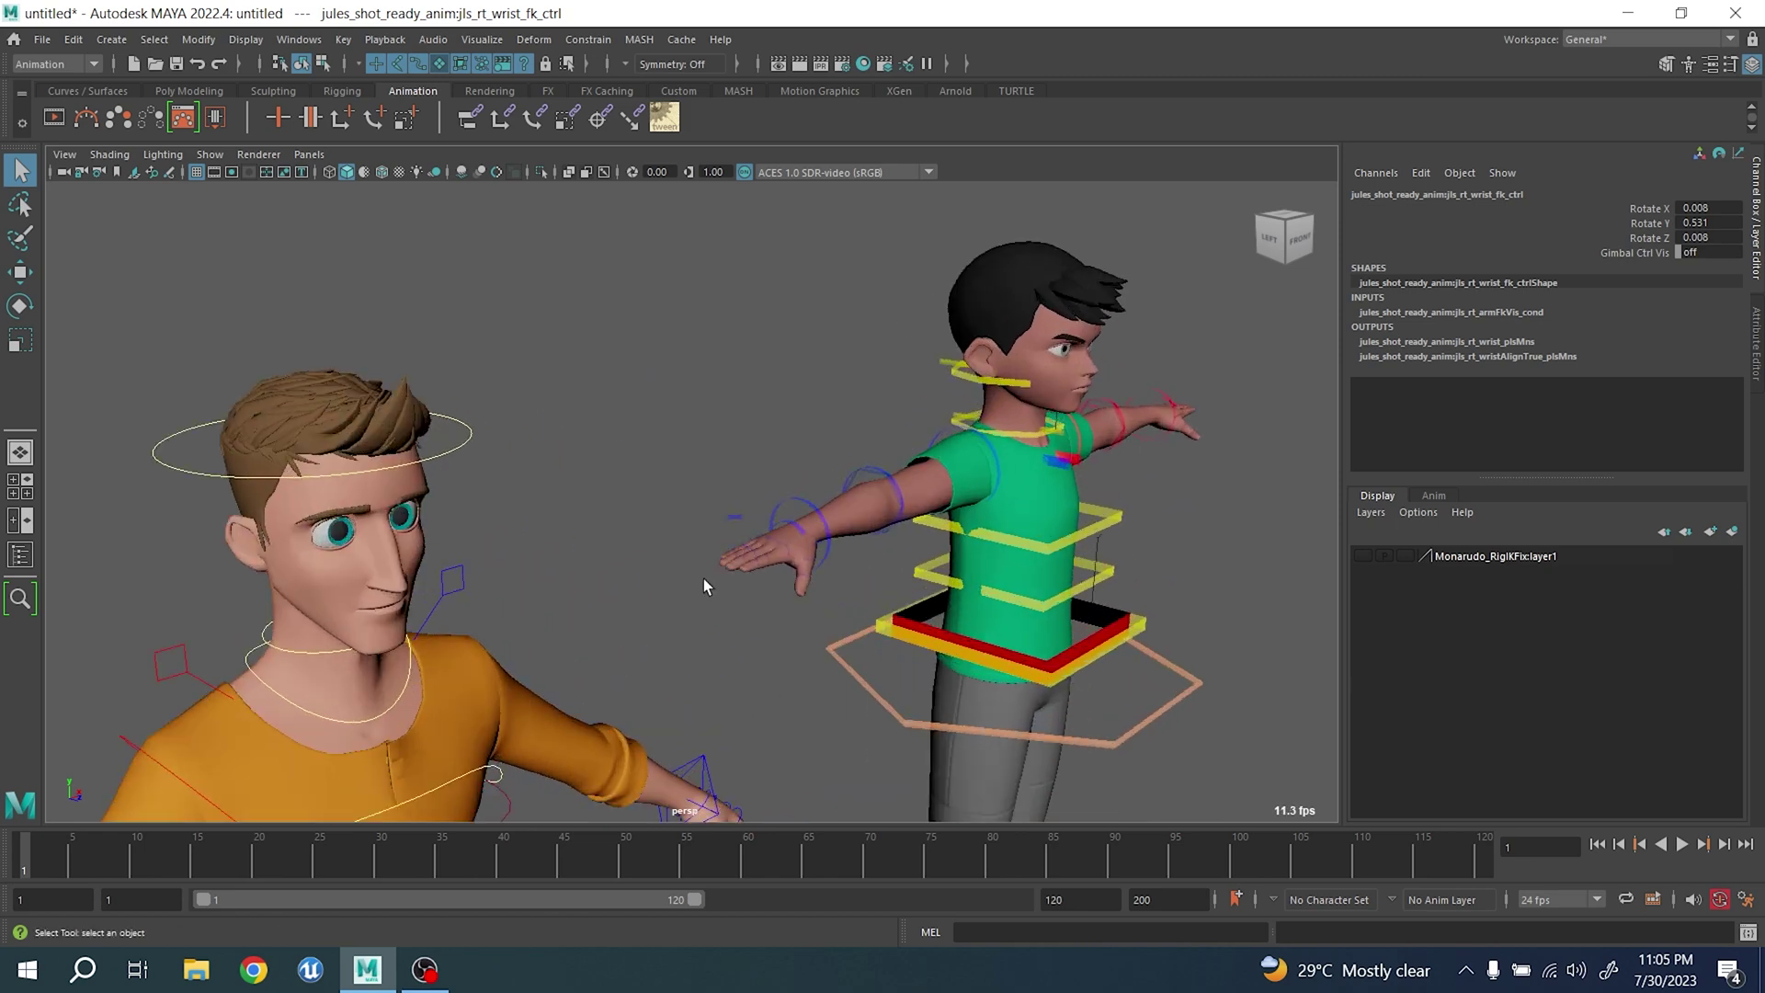
alt+drag(703, 577, 734, 571)
alt+middle_drag(735, 571, 748, 571)
scroll(747, 570, up, 2)
- Try rotating the spread control on the green-shirted character's right hand in several directions, undoing the test rotations
click(735, 550)
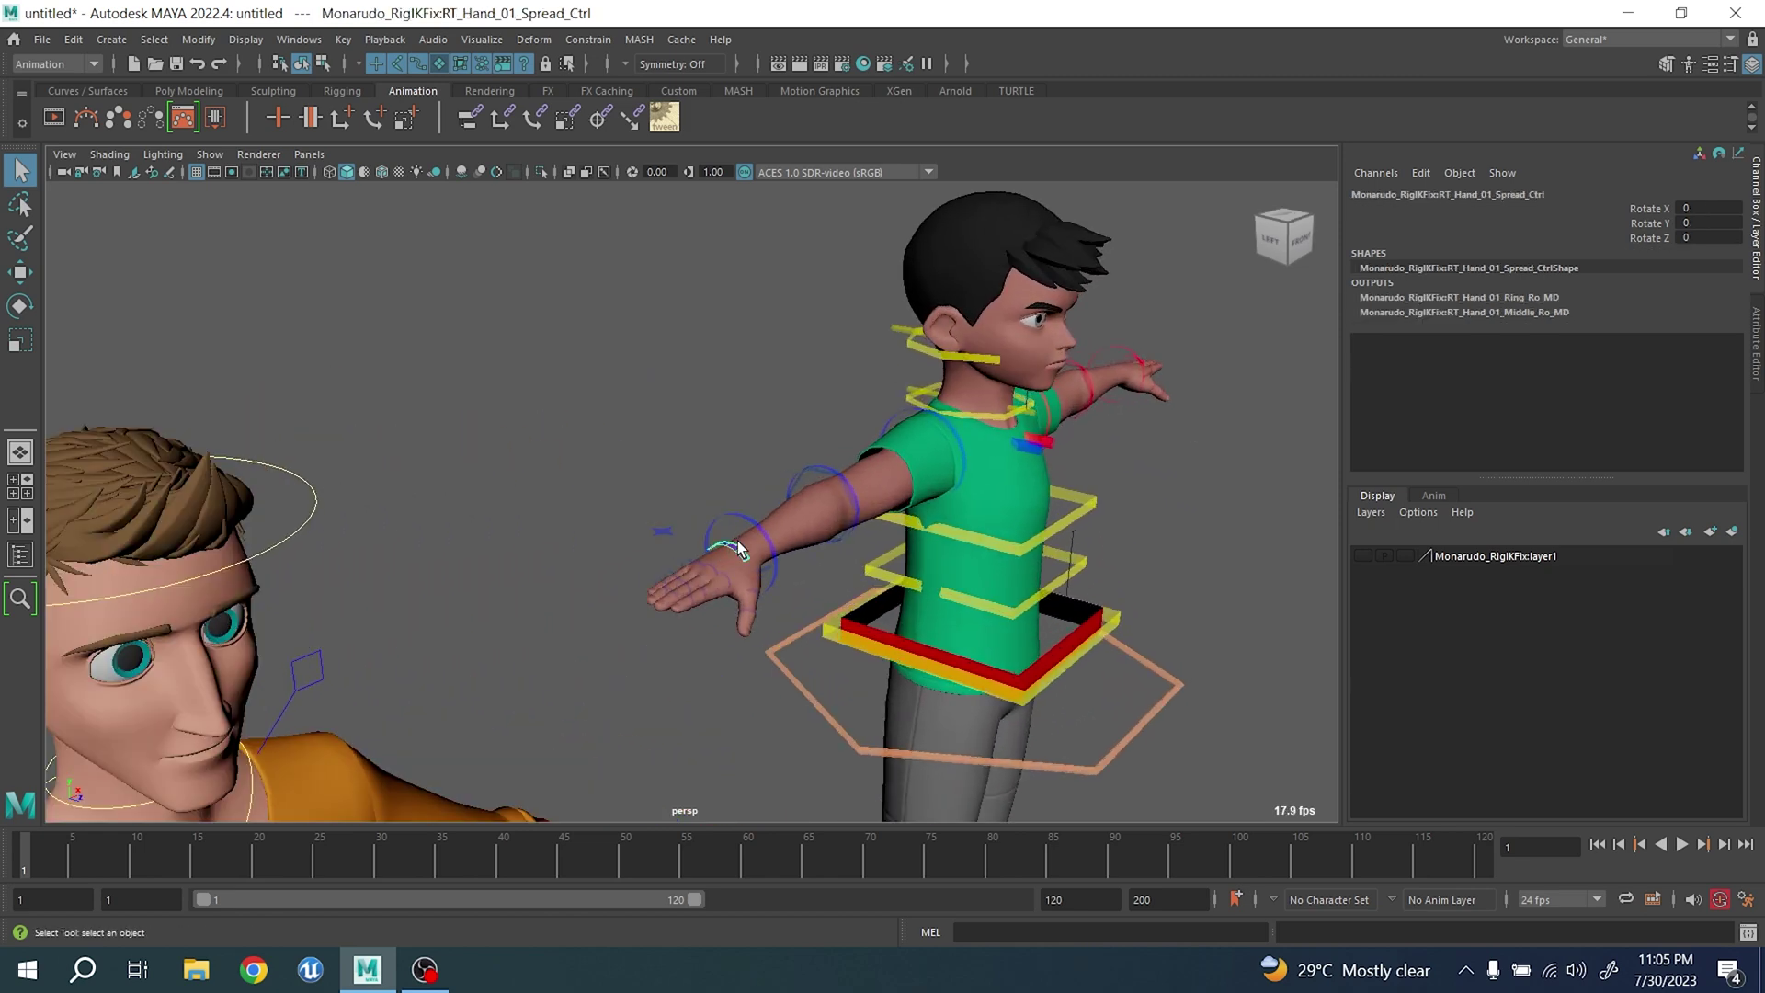
scroll(737, 540, up, 5)
alt+drag(747, 571, 561, 470)
key(e)
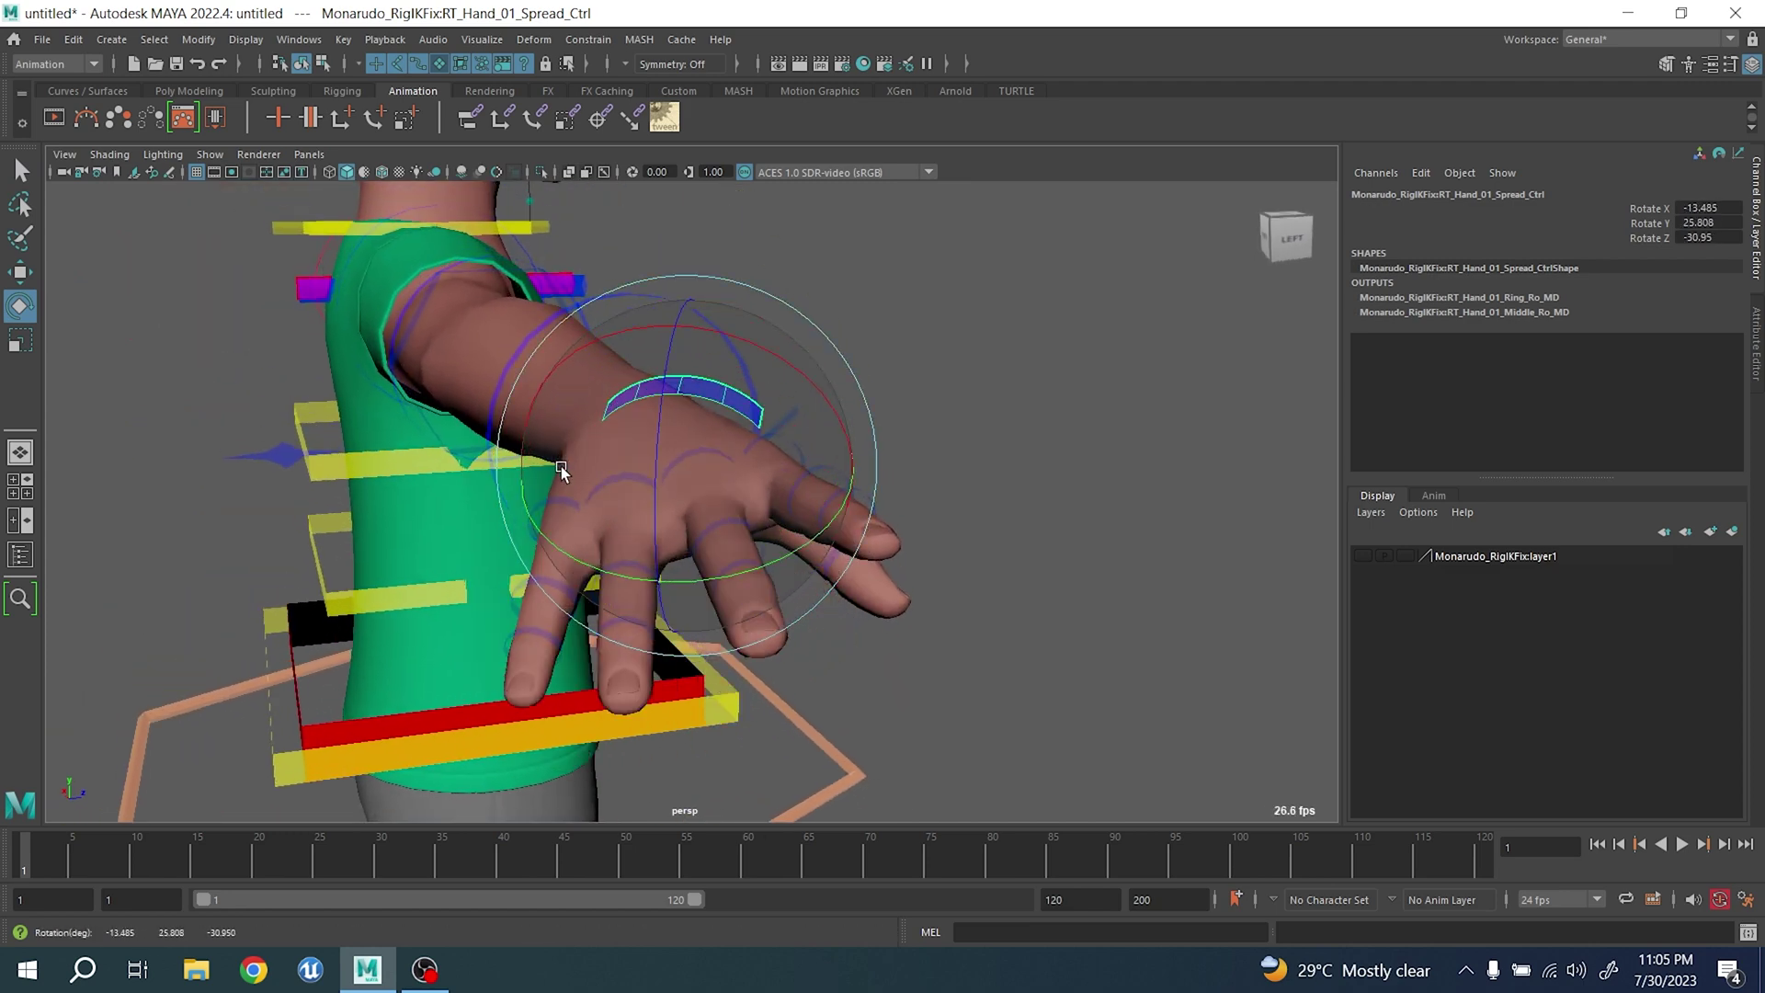
key(ctrl+z)
key(ctrl+z)
key(ctrl+z)
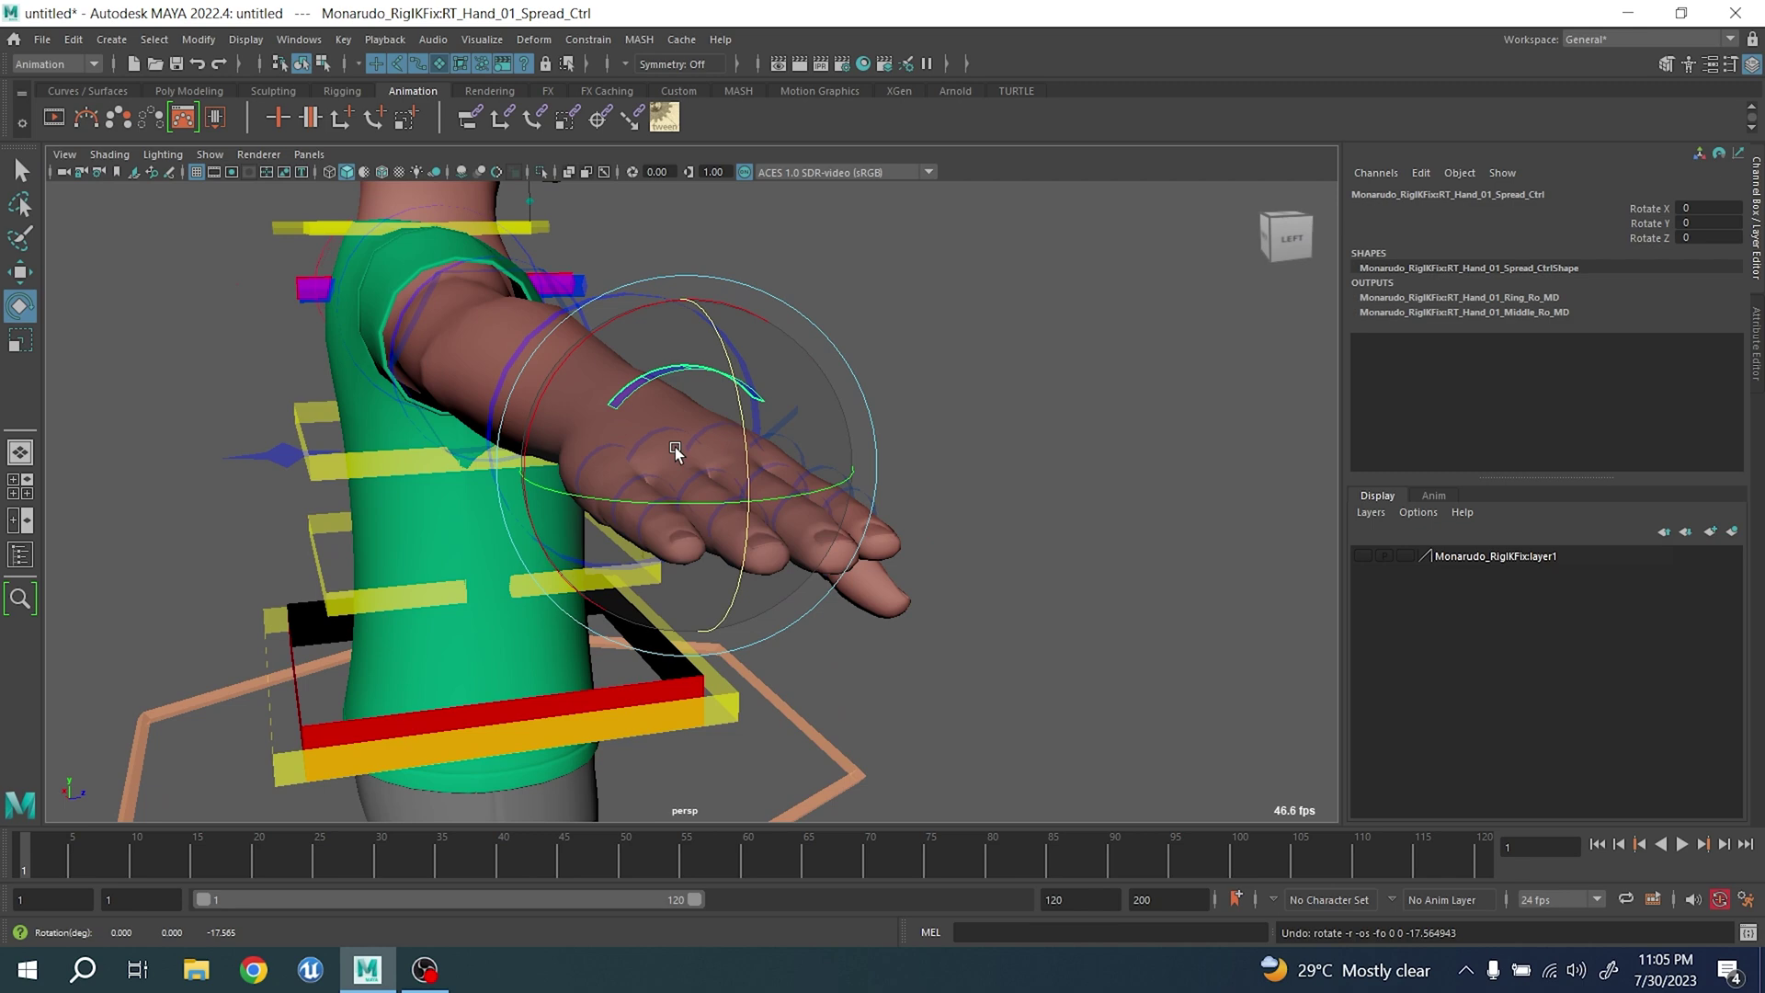
alt+drag(675, 451, 698, 386)
drag(563, 381, 713, 467)
key(ctrl+z)
drag(631, 414, 618, 446)
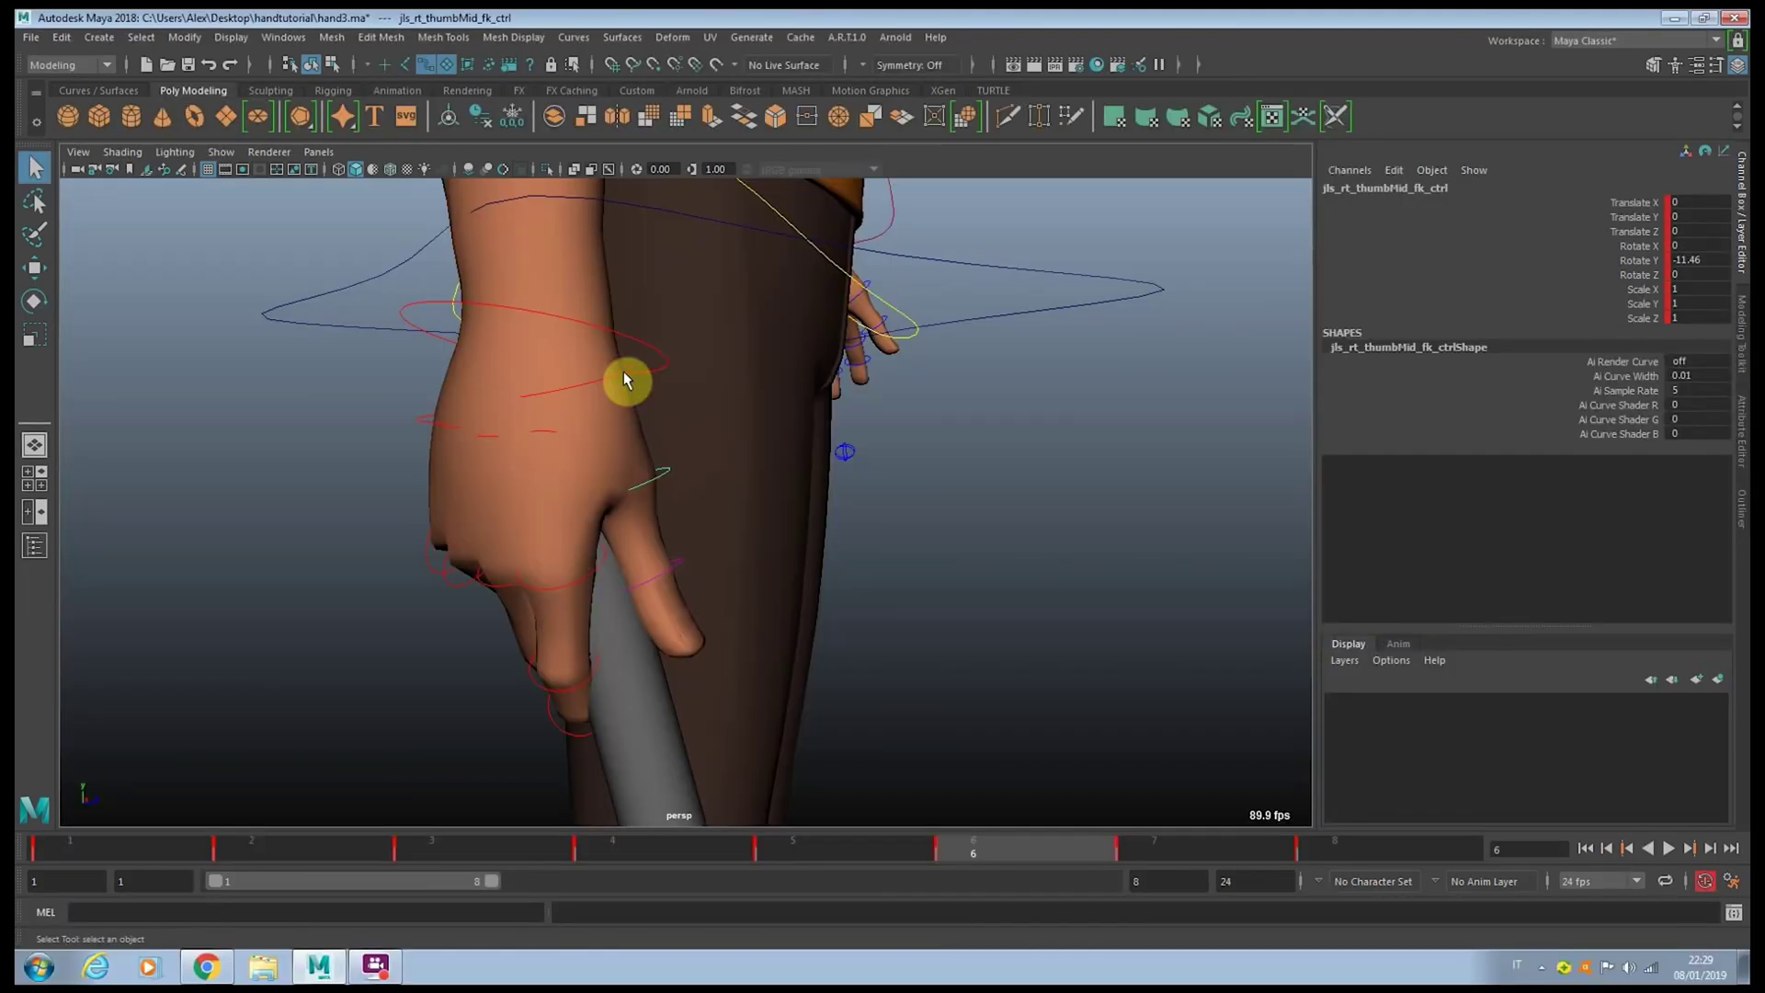
- Rotate the right thumb's base control at frame 6, and select the middle thumb control for rotation
click(624, 372)
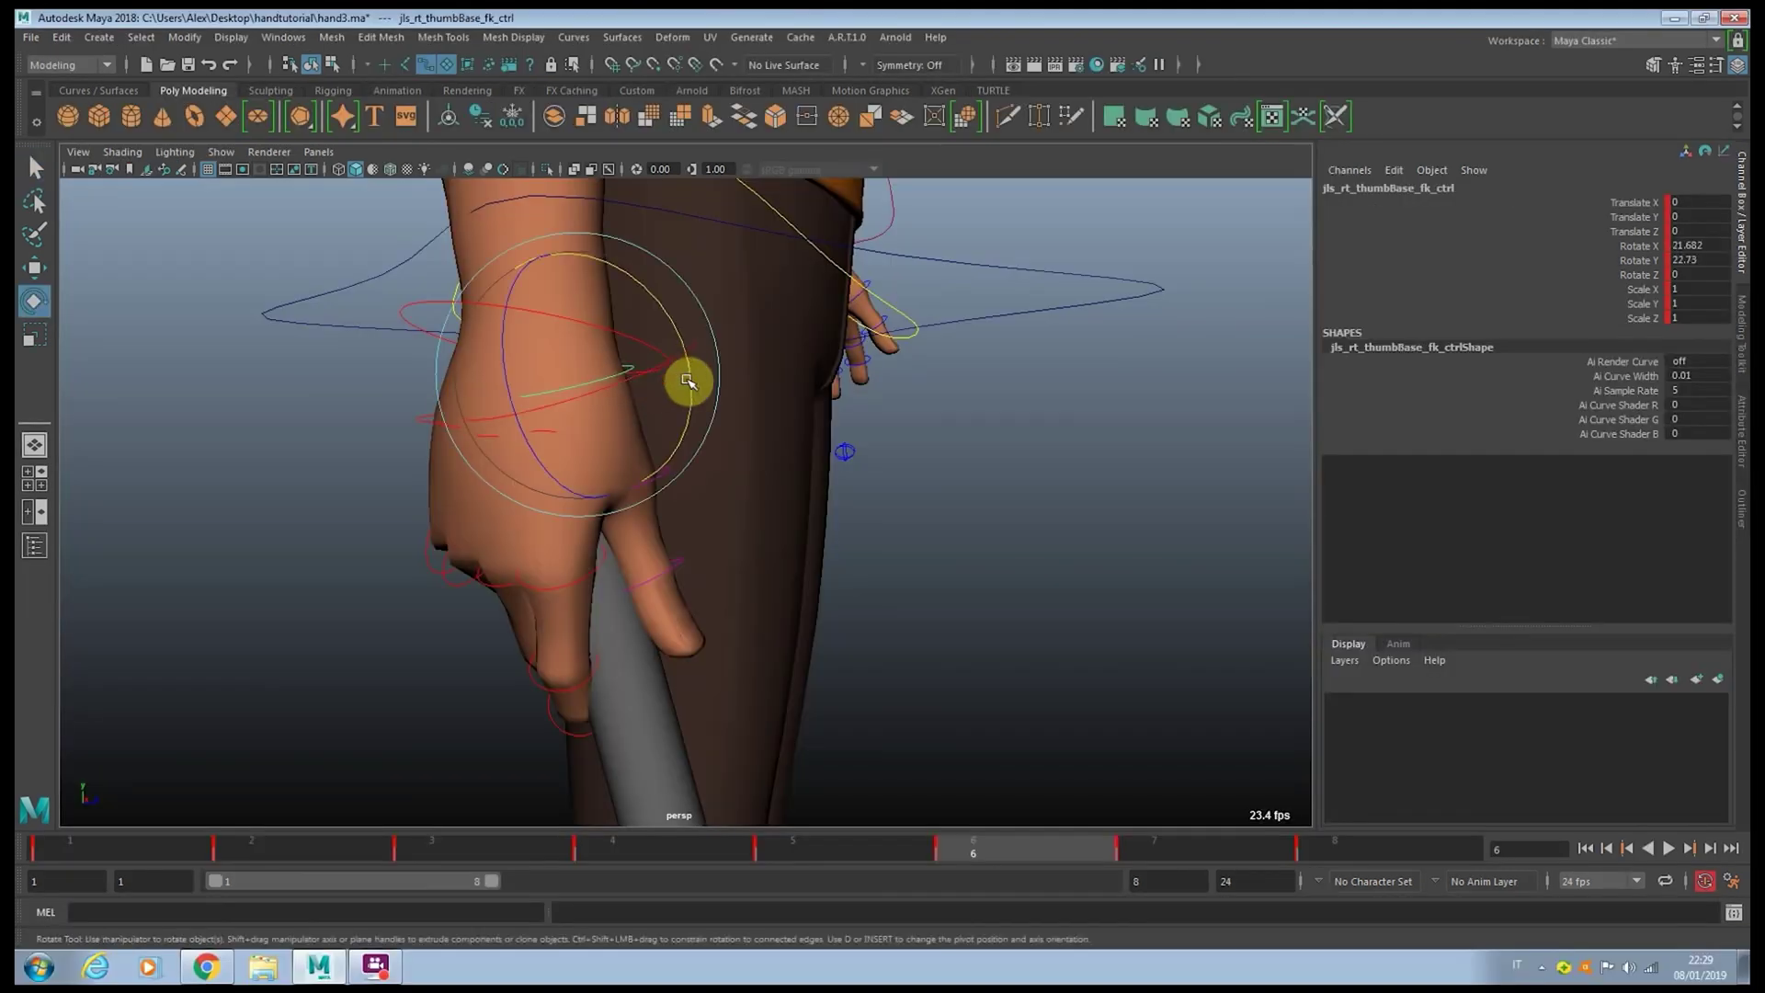
drag(688, 380, 689, 374)
key(q)
click(662, 470)
key(e)
alt+drag(678, 477, 643, 508)
- Rotate the right thumb's tip control to adjust its bend at frame 6
key(q)
click(682, 561)
key(e)
alt+drag(583, 389, 674, 367)
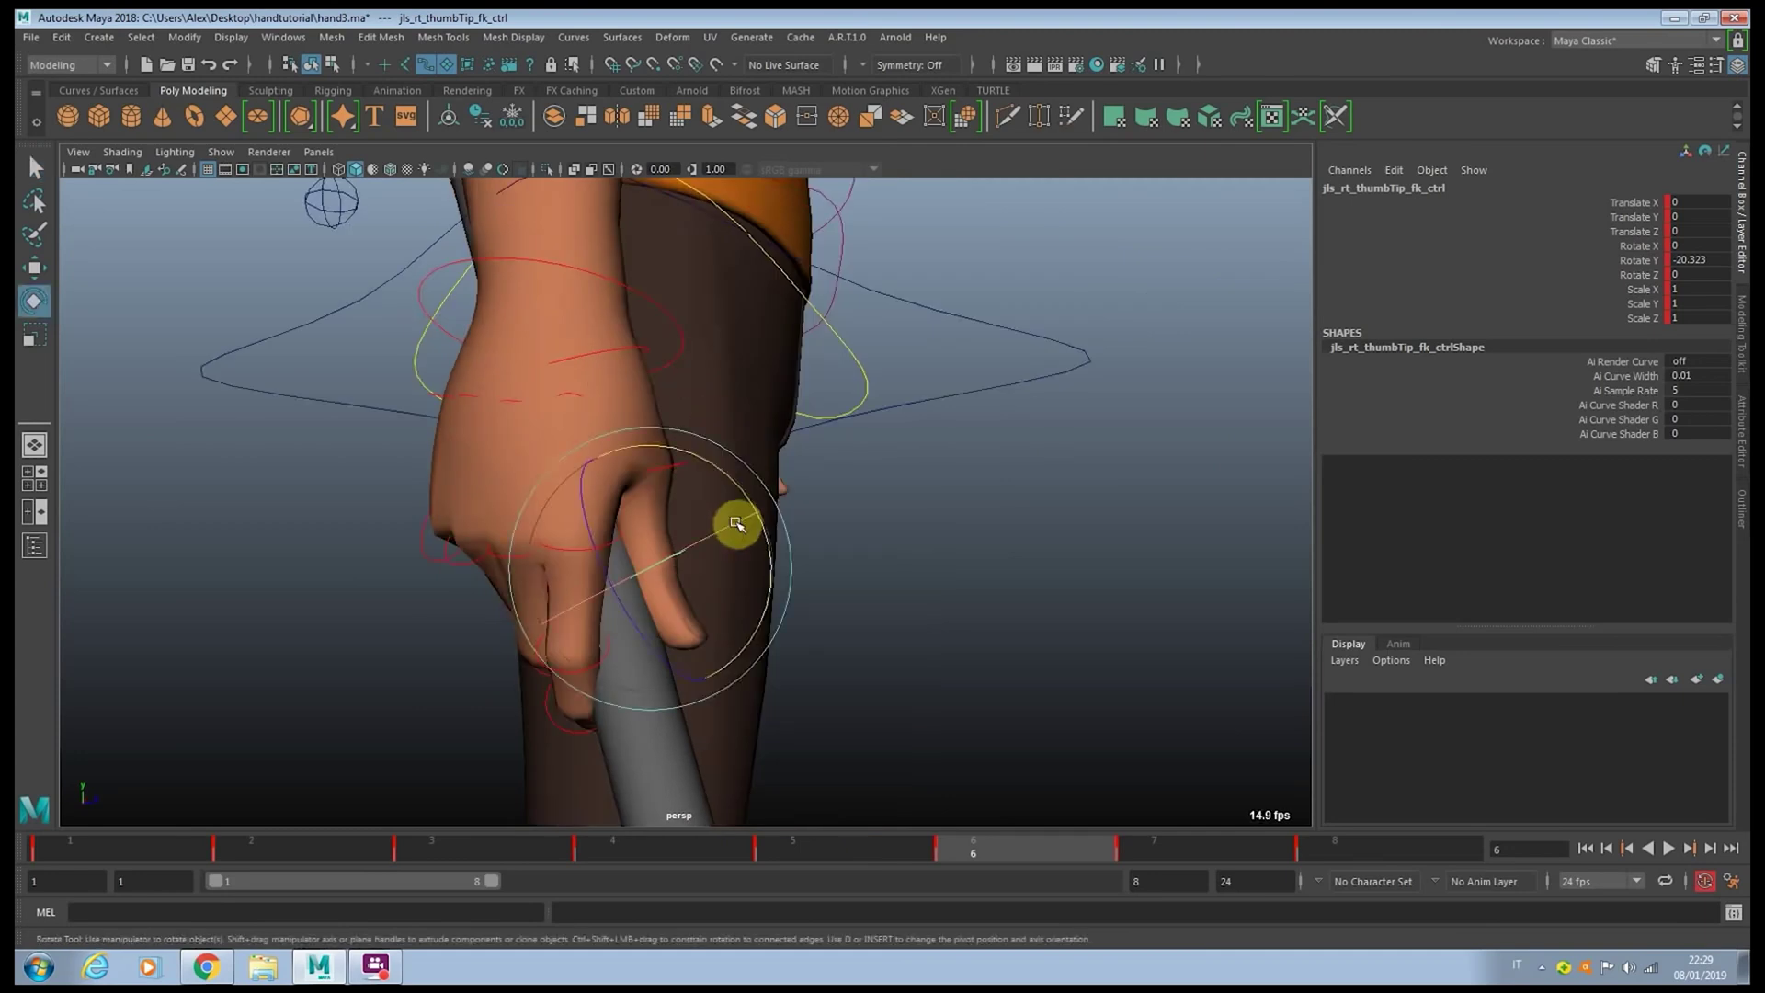
drag(737, 524, 748, 500)
- Rotate the right thumb's base control again to refine the thumb's direction
key(q)
key(e)
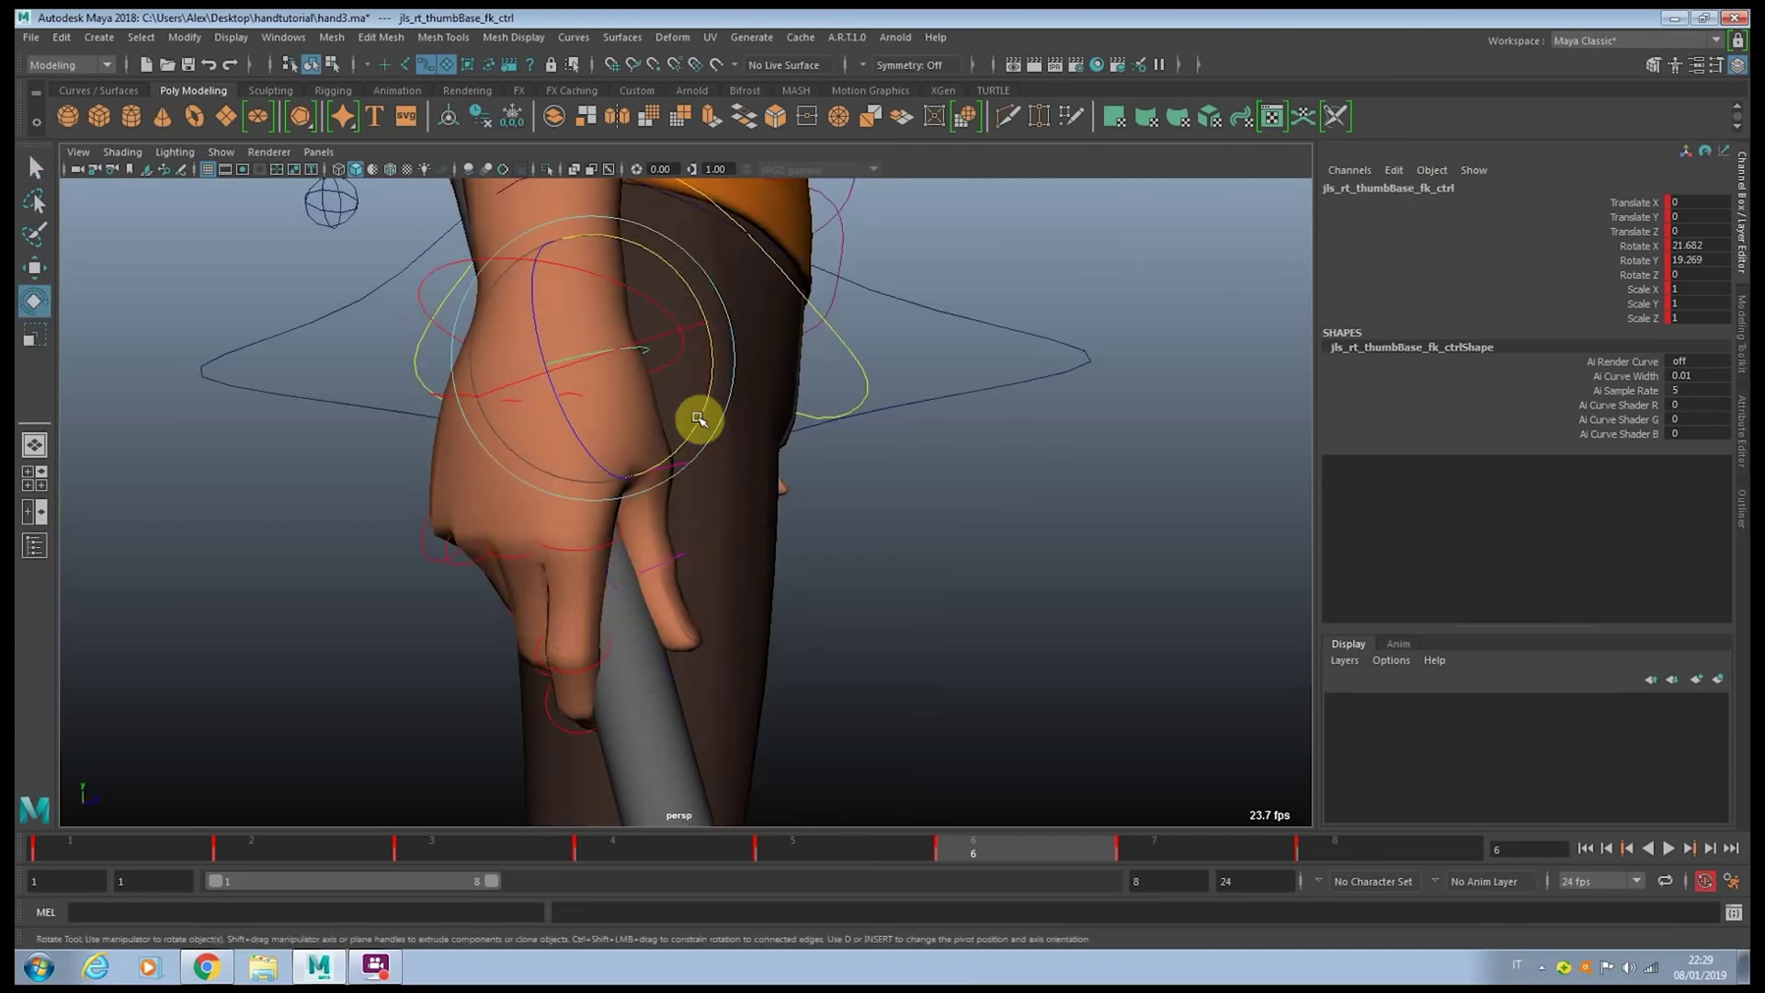
drag(697, 413, 702, 416)
click(682, 348)
- Undo the hand spread rotation and focus on the orange-shirted character's right wrist control
alt+drag(561, 414, 776, 468)
key(ctrl+z)
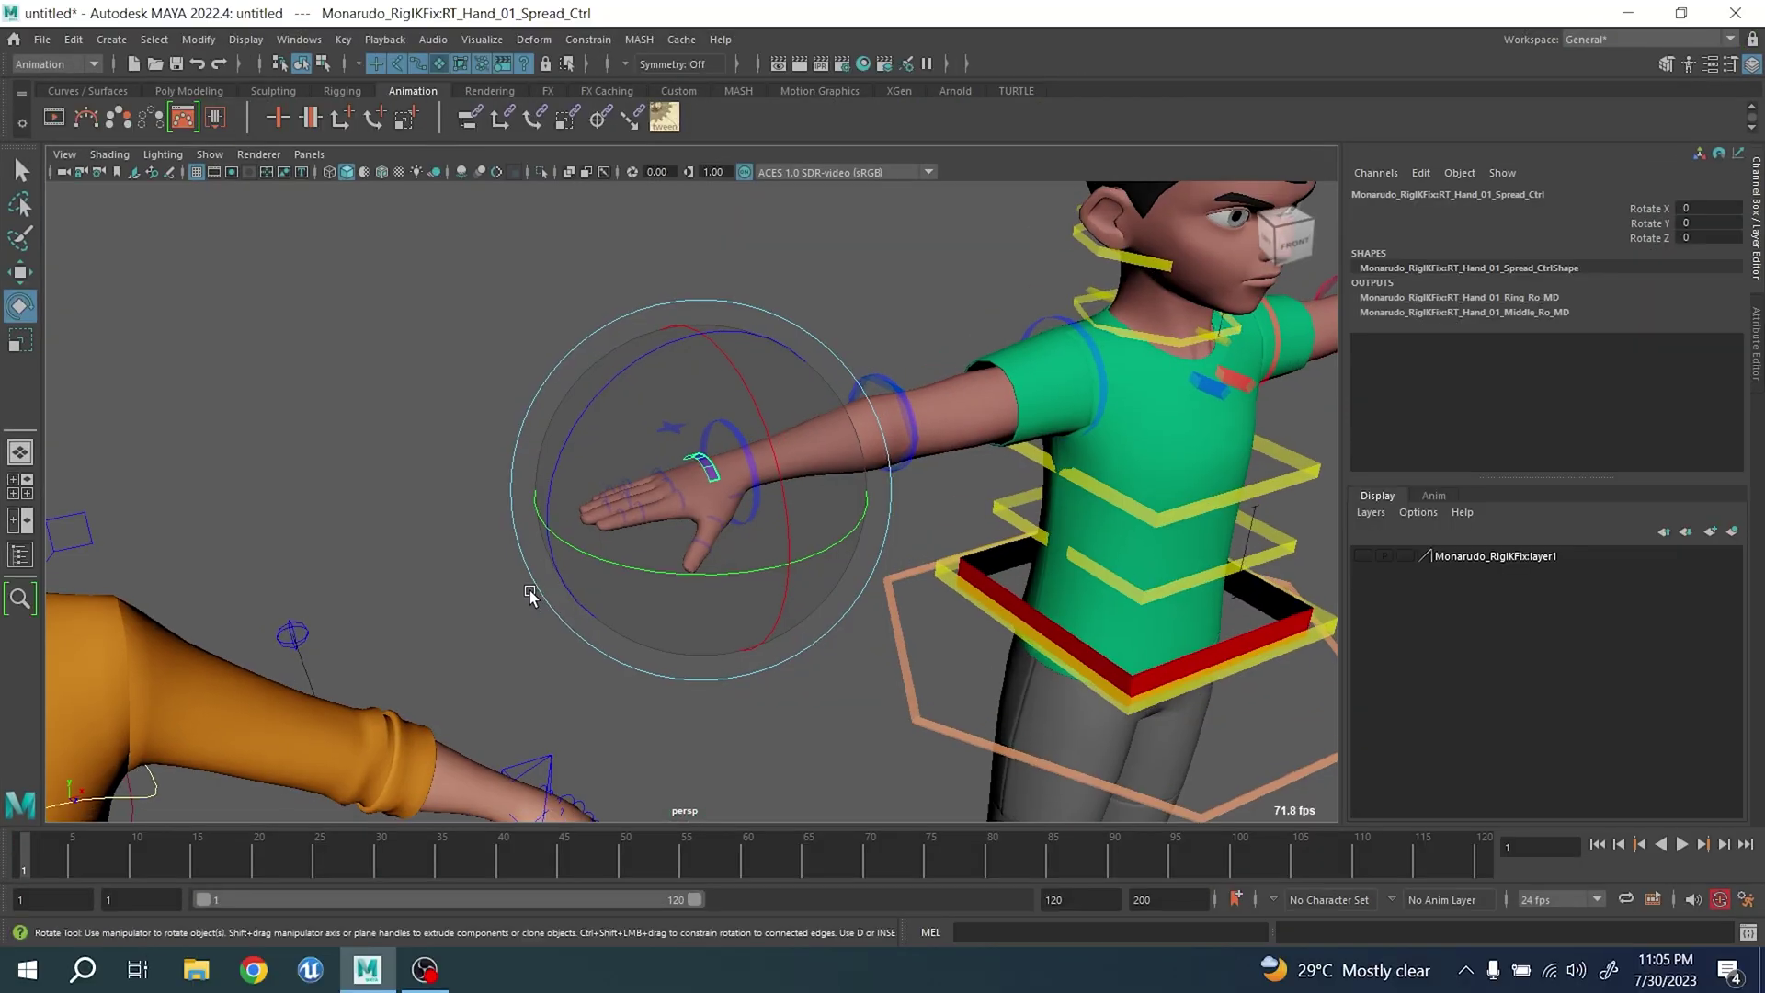
alt+middle_drag(530, 596, 701, 539)
scroll(701, 540, down, 4)
alt+drag(597, 568, 578, 576)
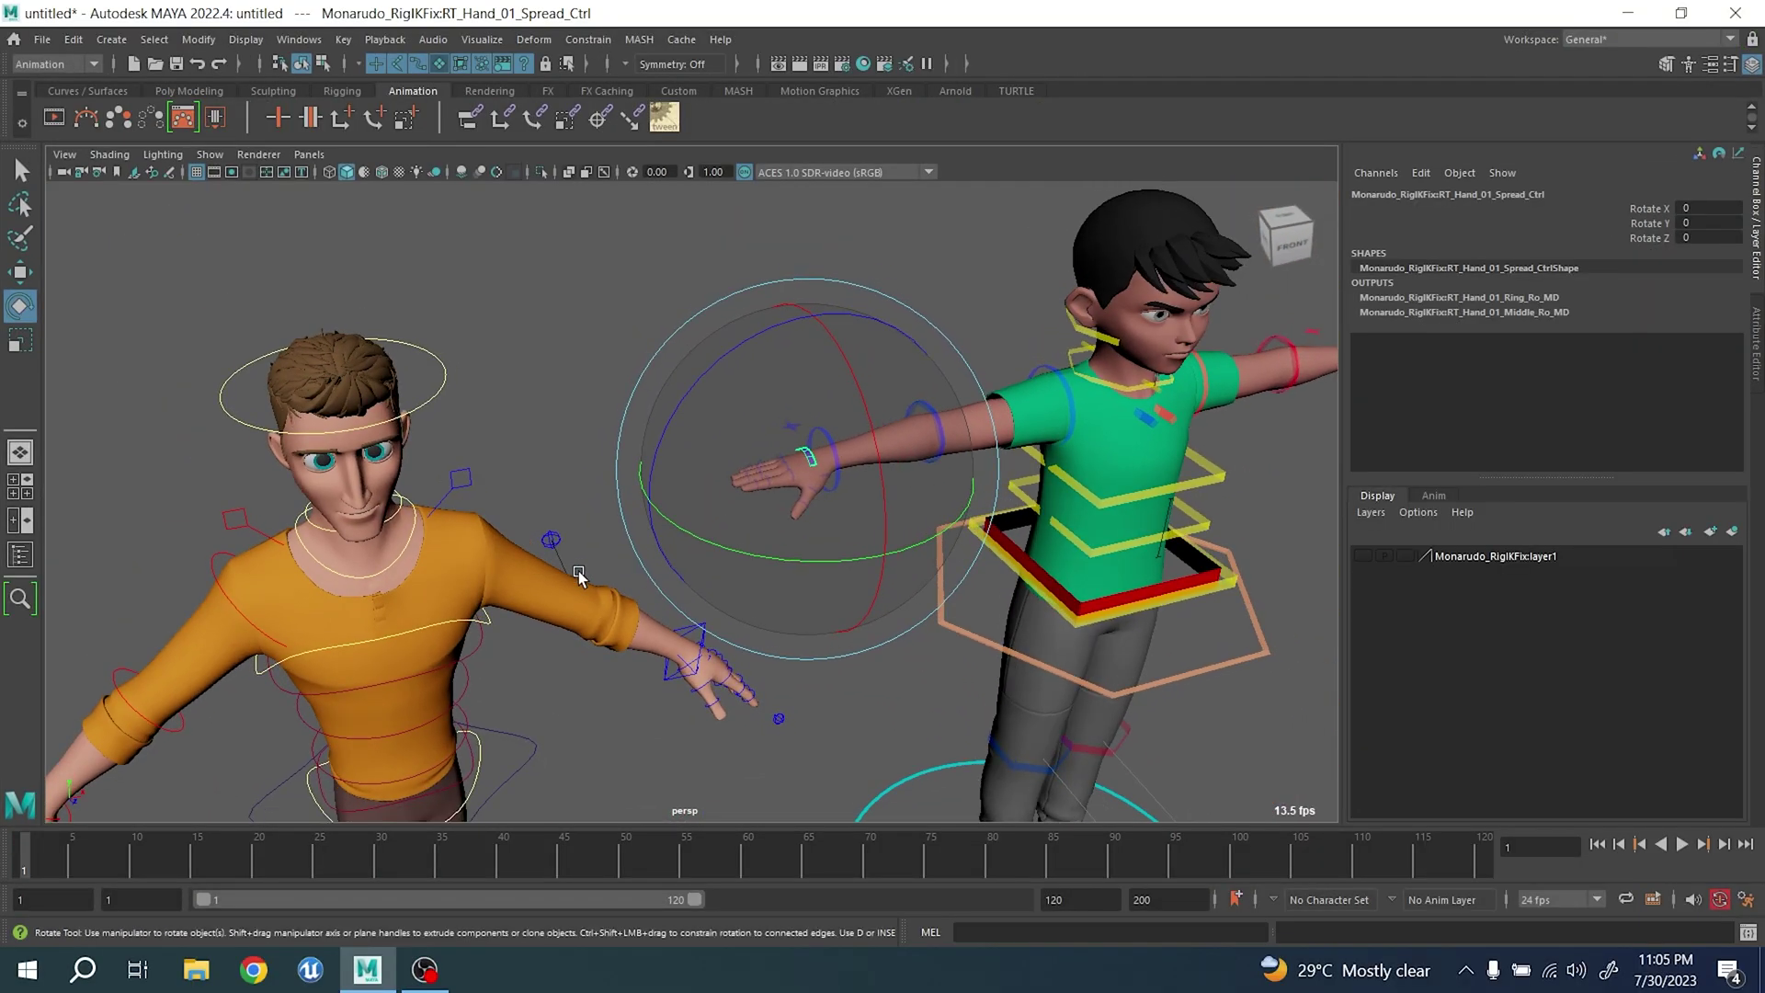
alt+drag(703, 541, 609, 448)
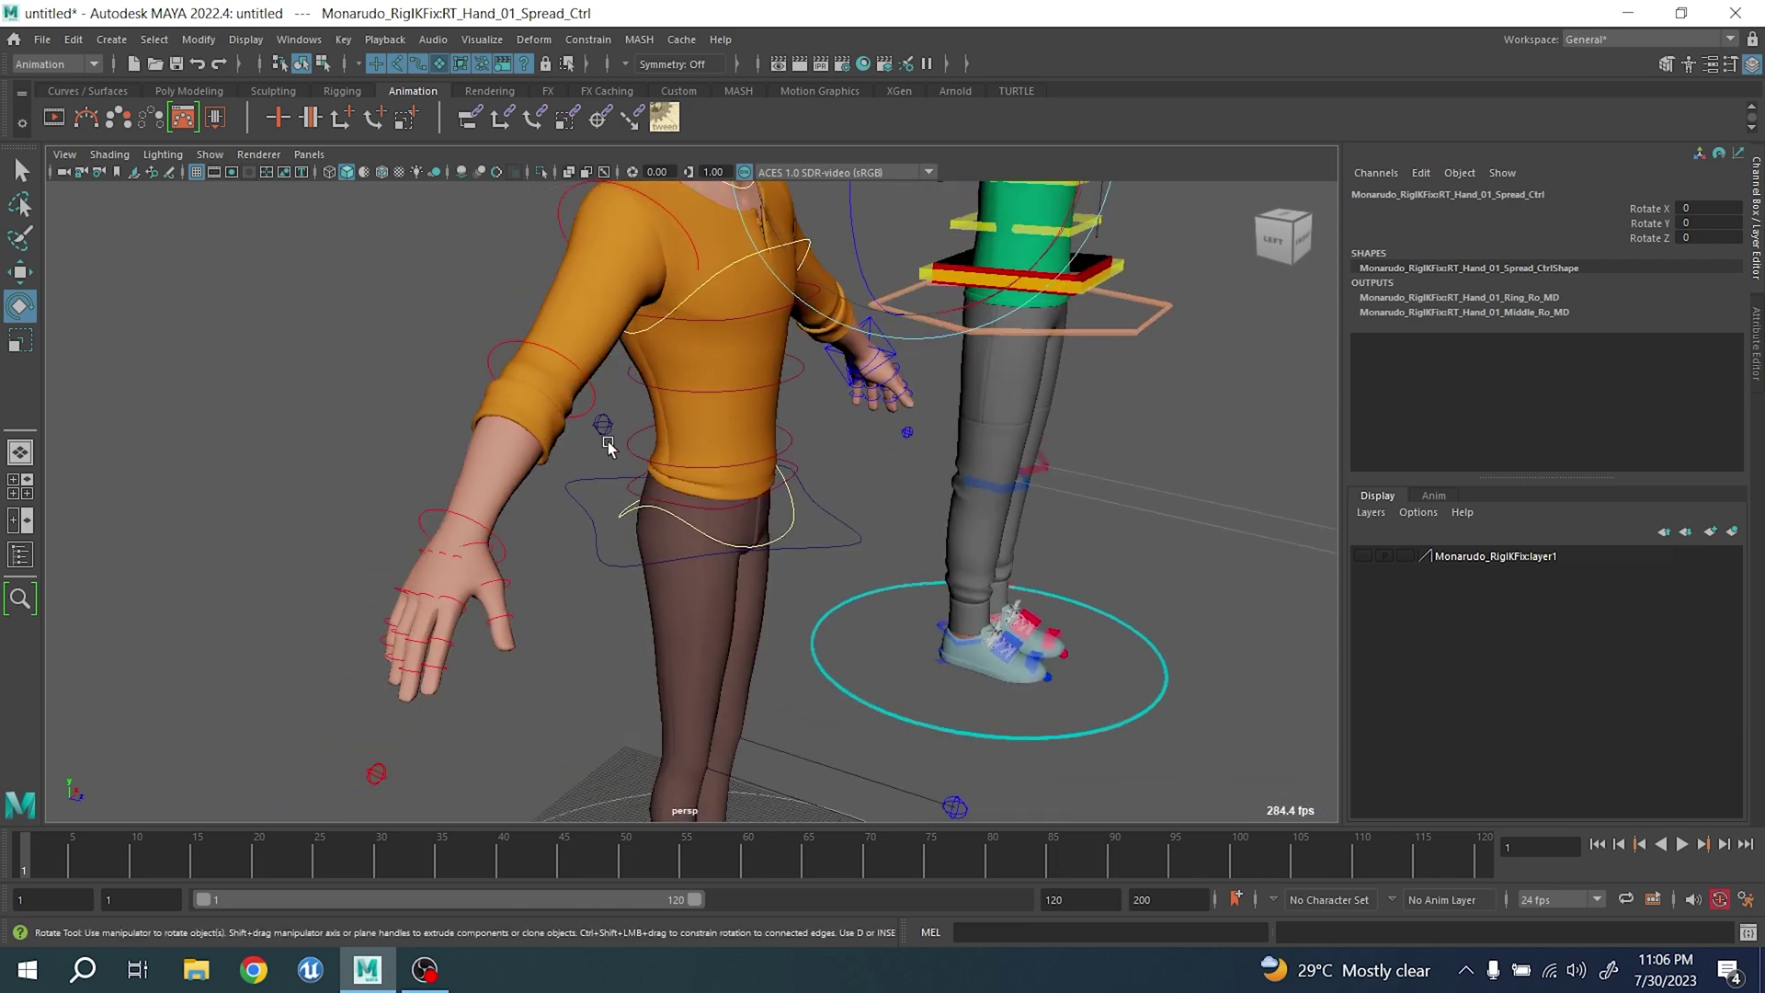
click(491, 525)
click(488, 525)
key(f)
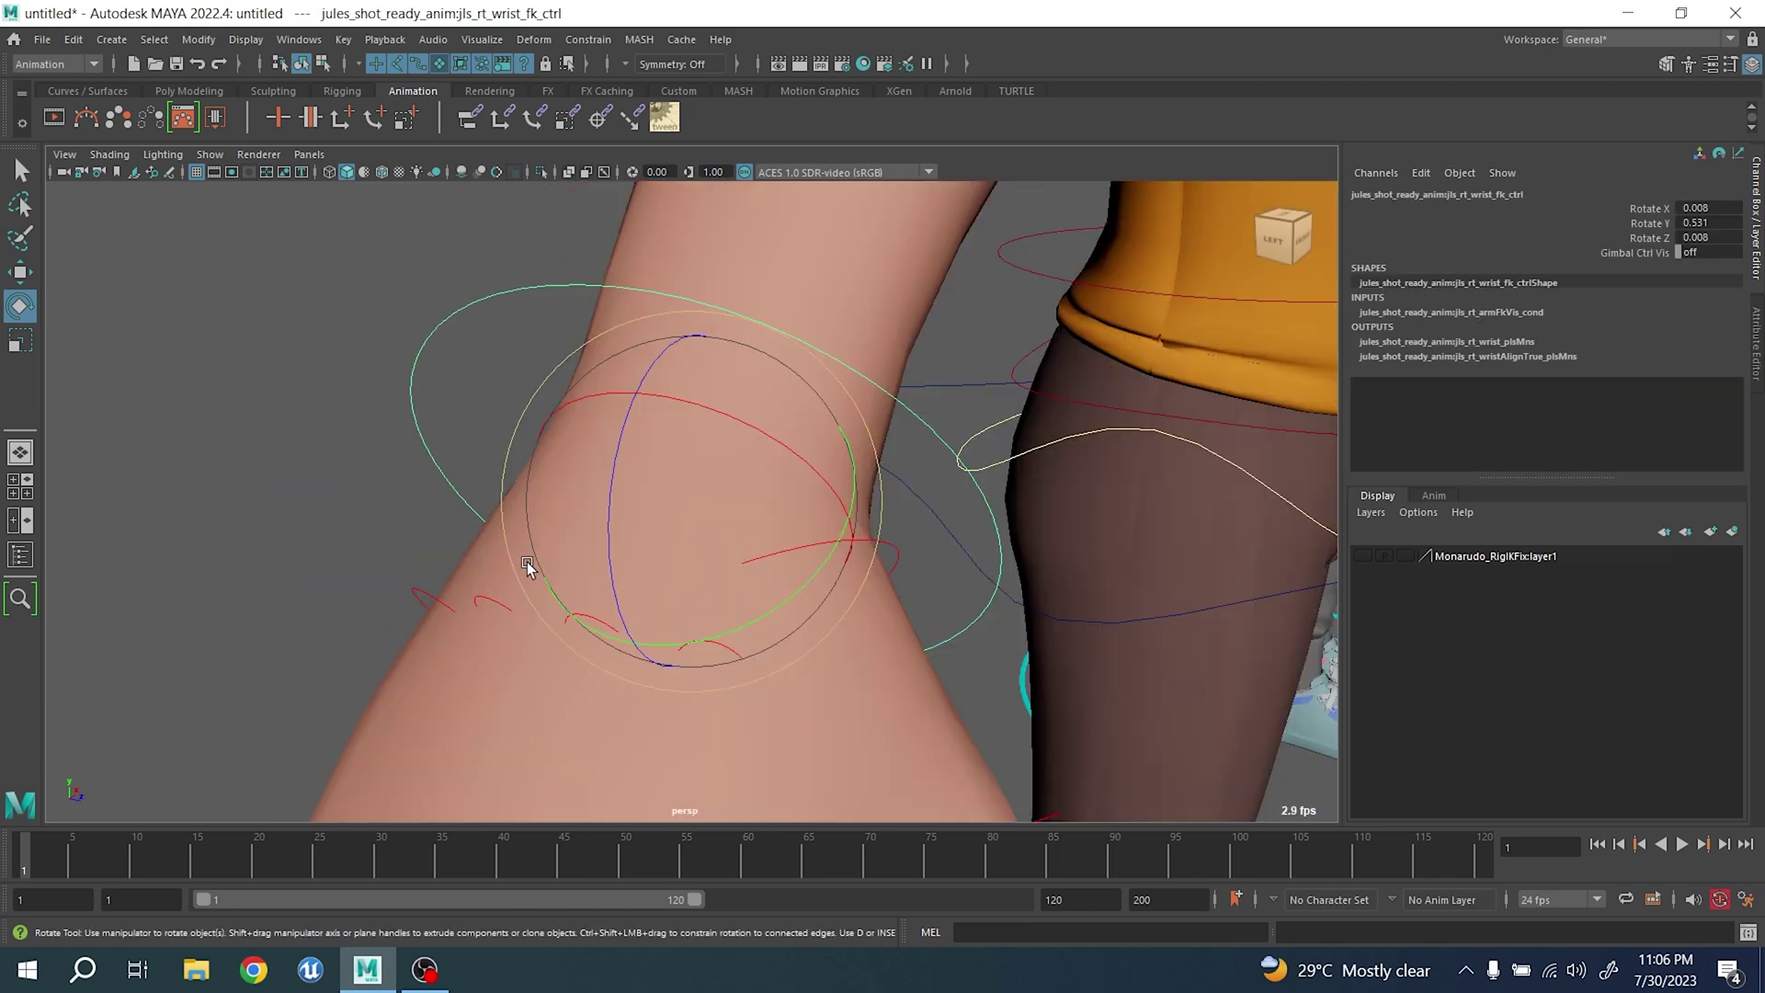
- Try rotating the pinky and ring cup controls on the orange-shirted character's right hand, undoing each rotation
scroll(527, 563, down, 5)
alt+drag(622, 582, 662, 571)
click(512, 535)
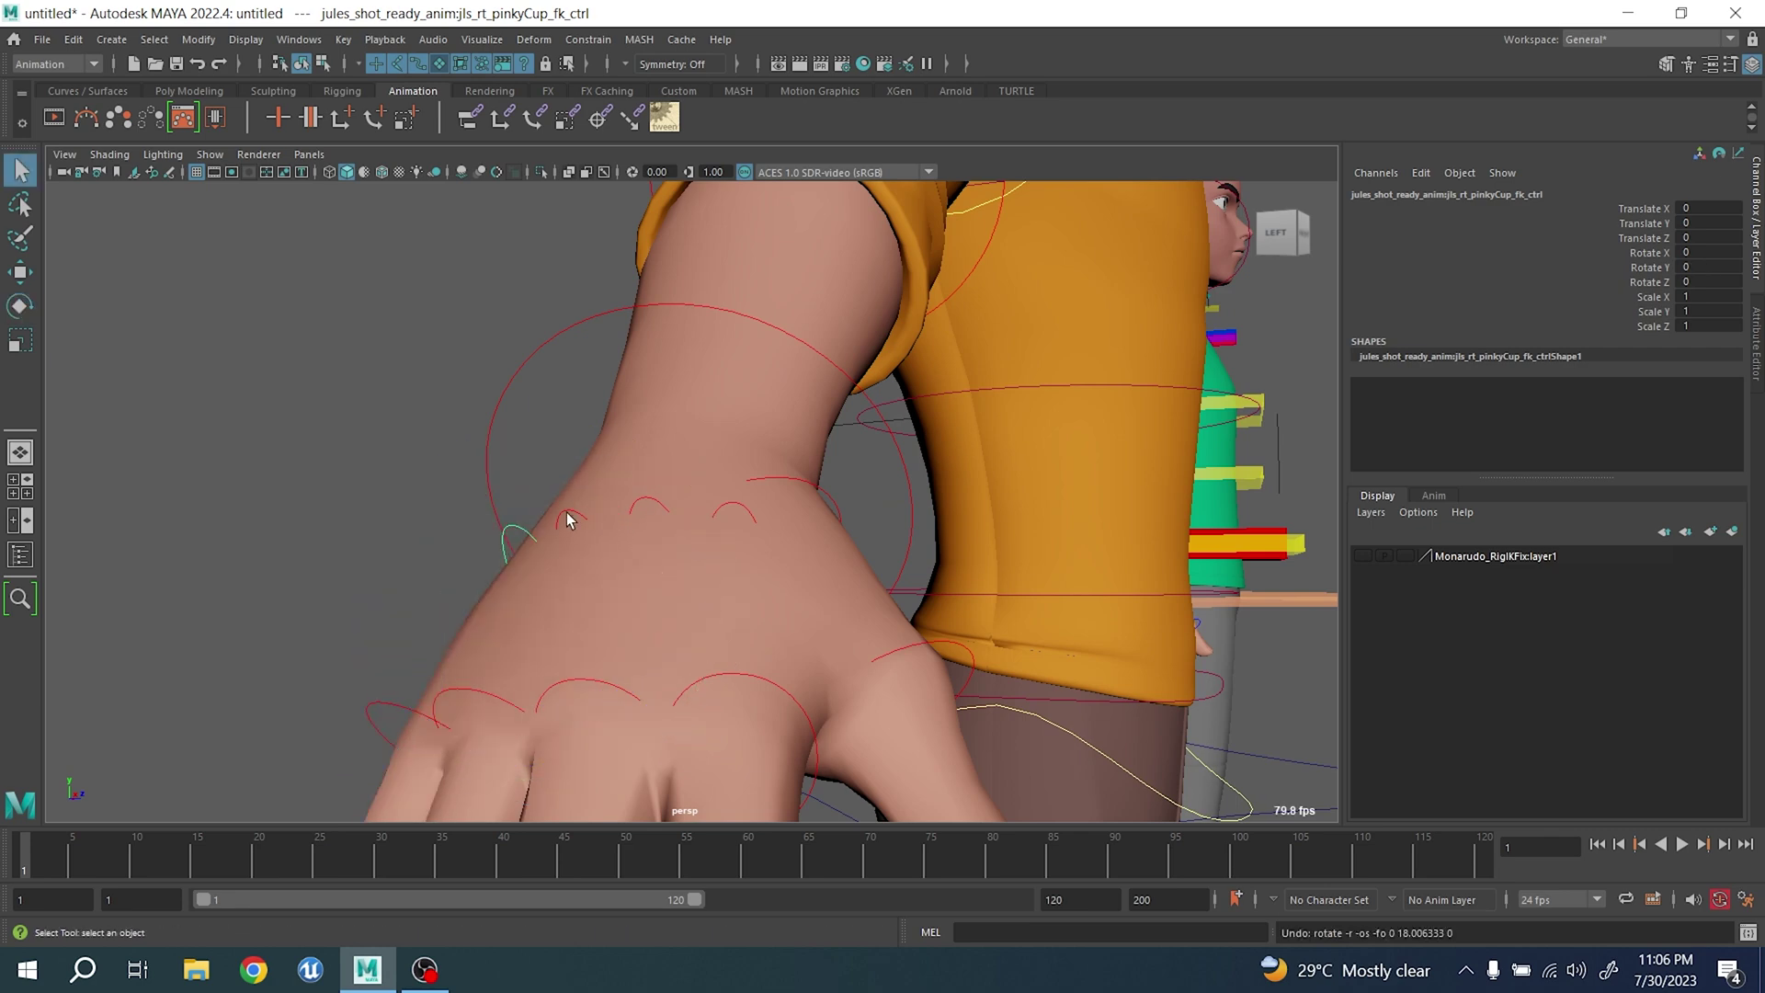
click(566, 523)
drag(566, 524, 529, 592)
key(ctrl+z)
key(q)
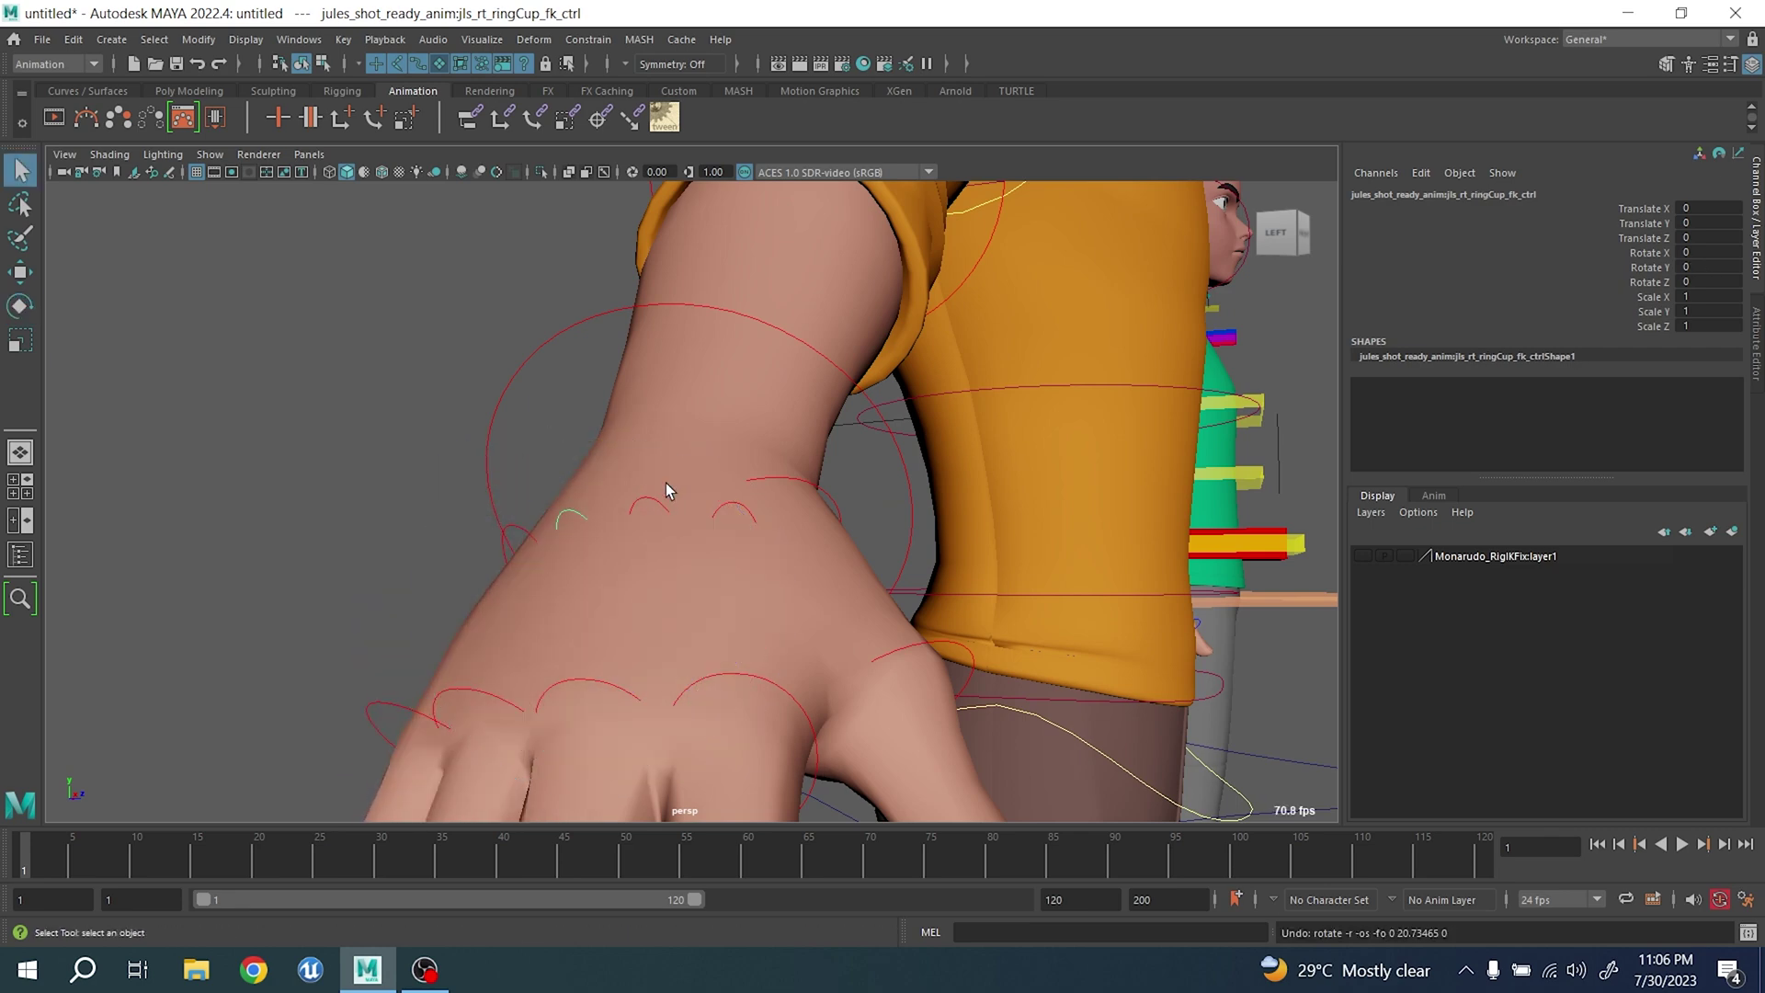
- Select the remaining cup controls on the back of the right hand together with the ring cup control
click(648, 502)
click(725, 509)
scroll(724, 511, down, 5)
alt+drag(724, 511, 565, 535)
scroll(635, 543, up, 3)
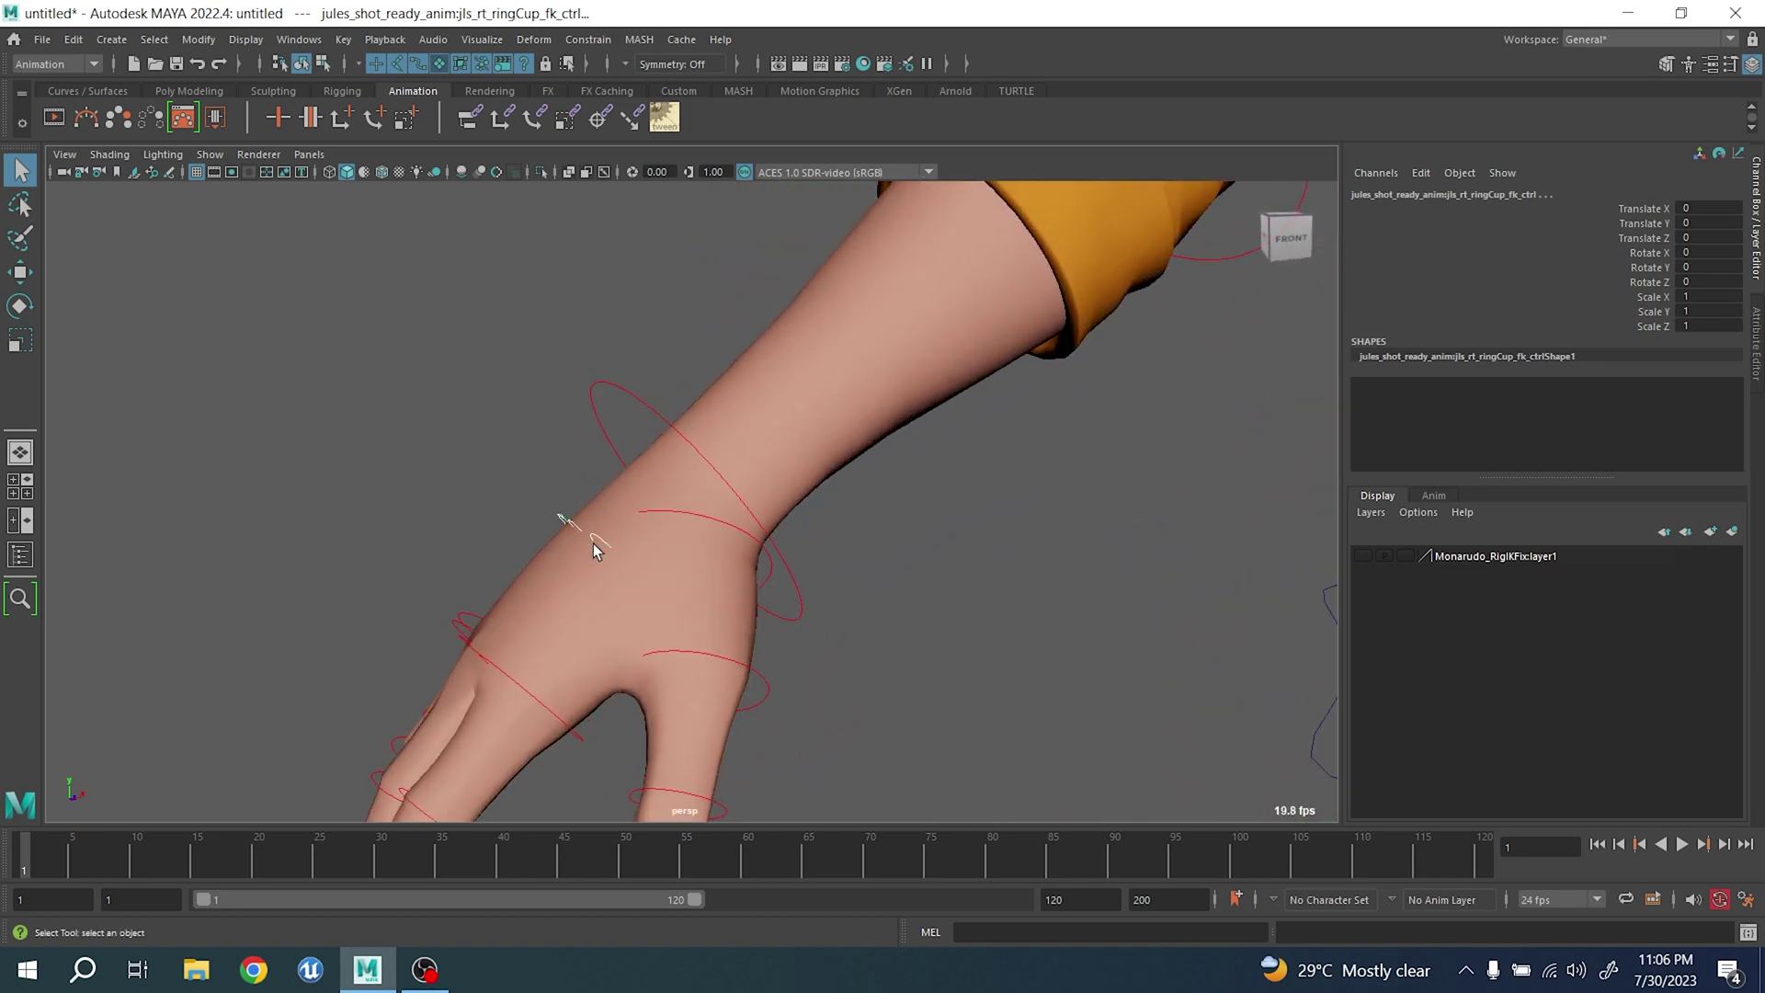
- Select the green-shirted character's right-hand spread control and try rotating it on all axes, undoing the rotation
scroll(596, 542, down, 6)
alt+middle_drag(828, 459, 619, 540)
alt+middle_drag(1021, 583, 690, 589)
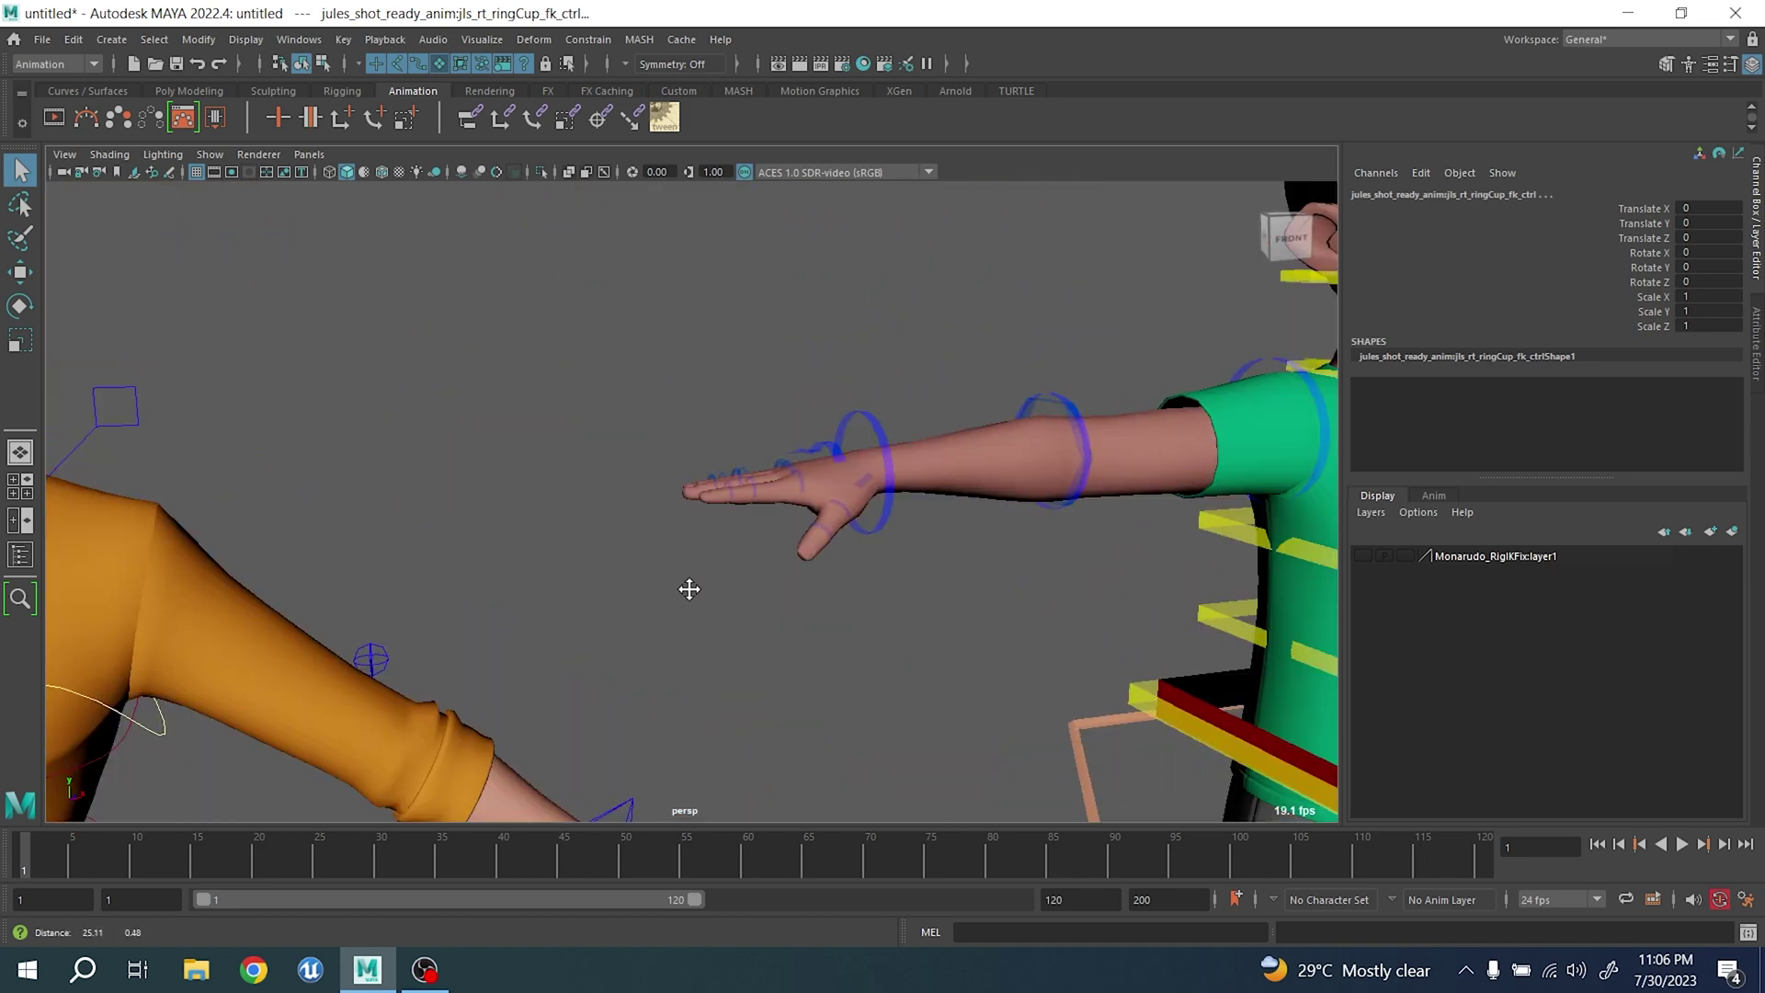
click(832, 450)
key(f)
scroll(890, 504, down, 5)
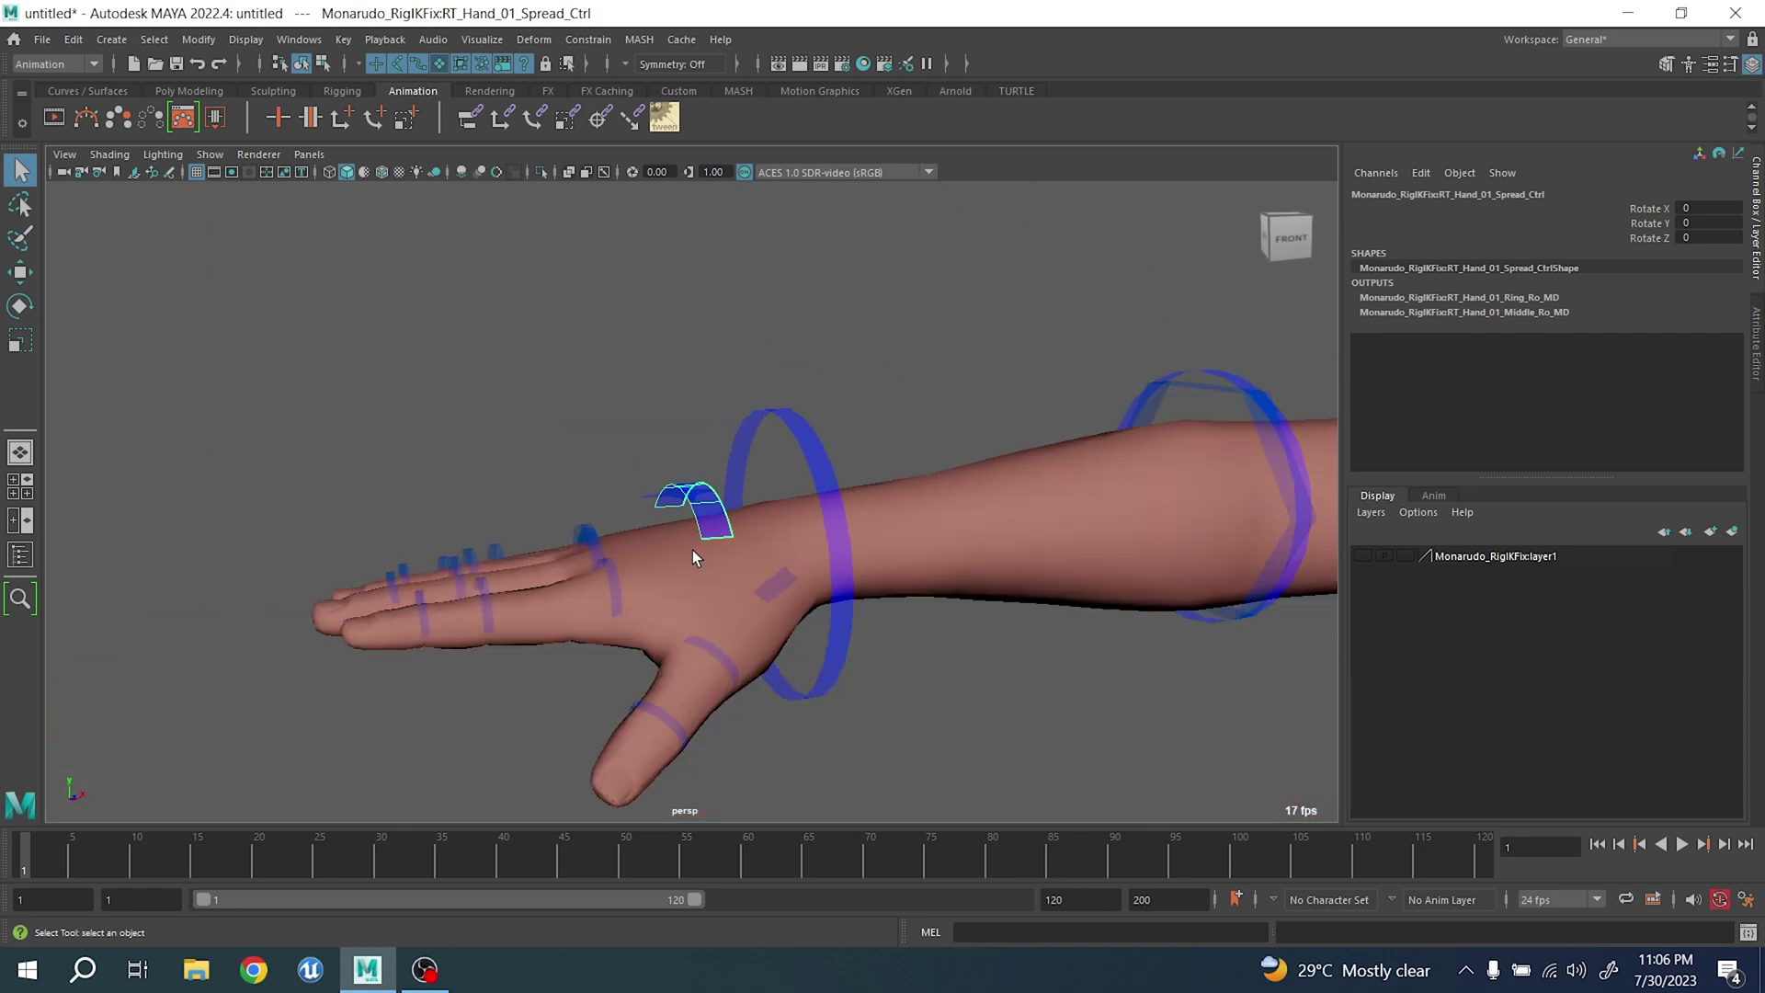
alt+drag(692, 550, 748, 590)
key(e)
key(ctrl+z)
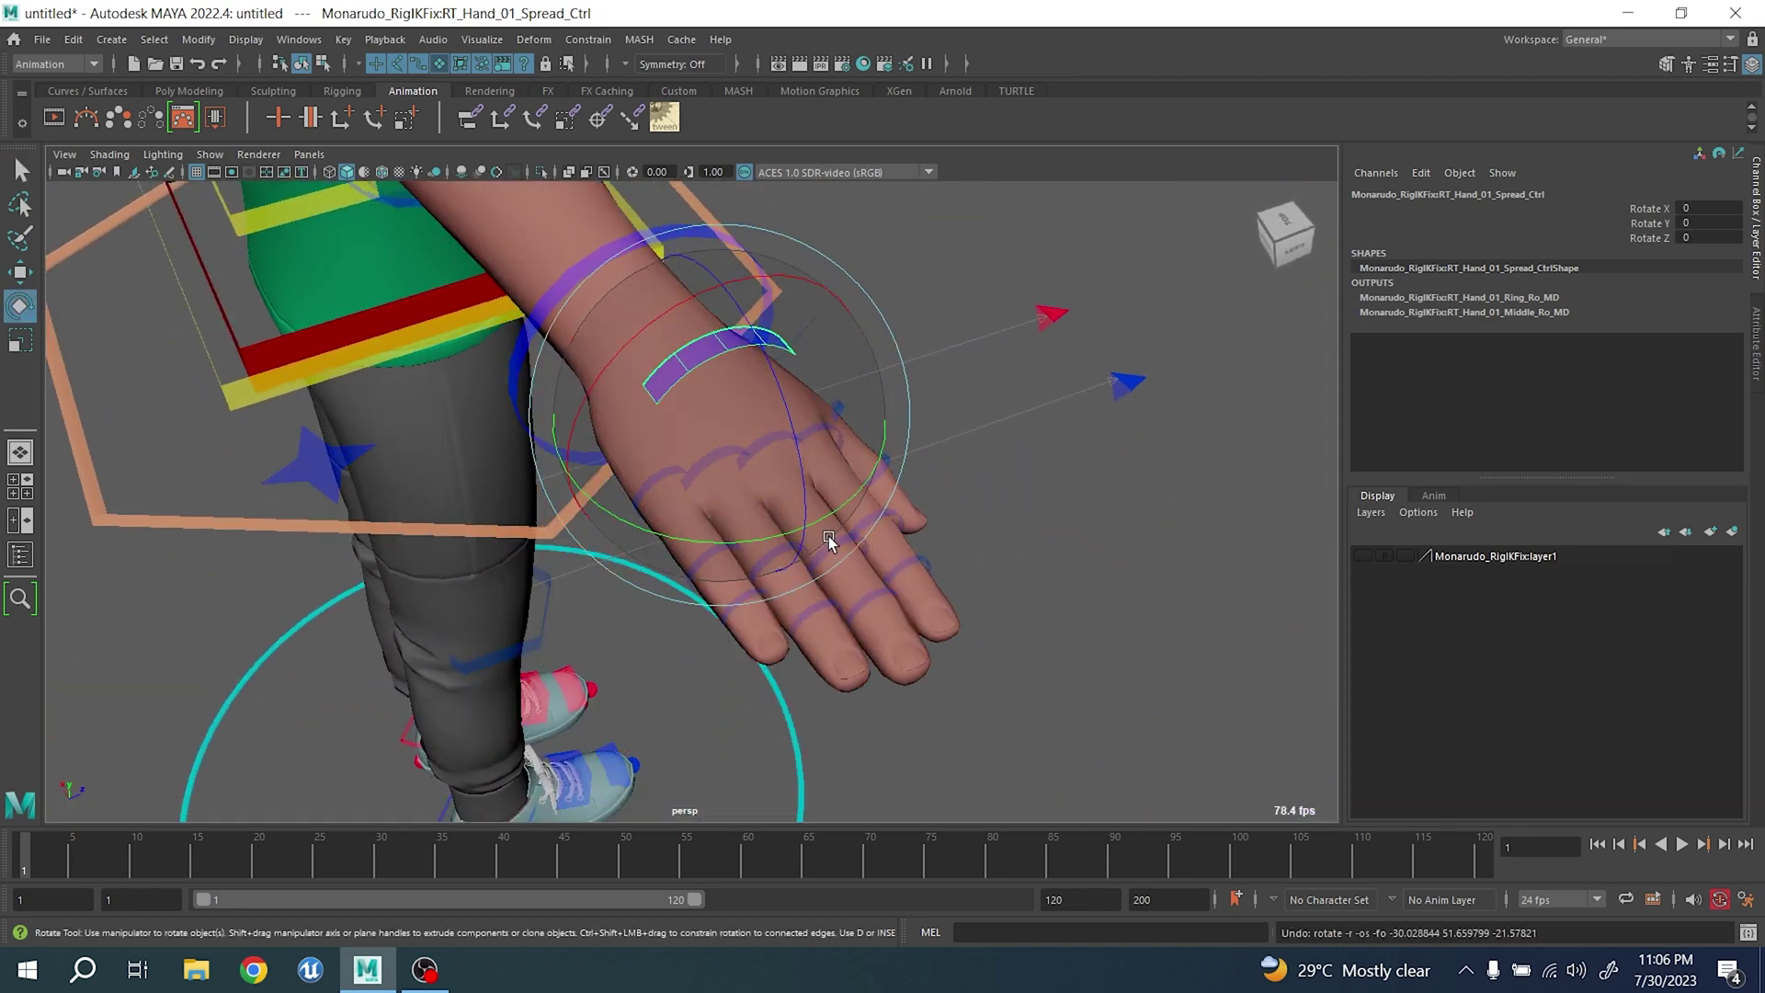
- Try rotating the spread control about 52 degrees in Y to fan out the fingers, and undo it
drag(829, 537, 677, 604)
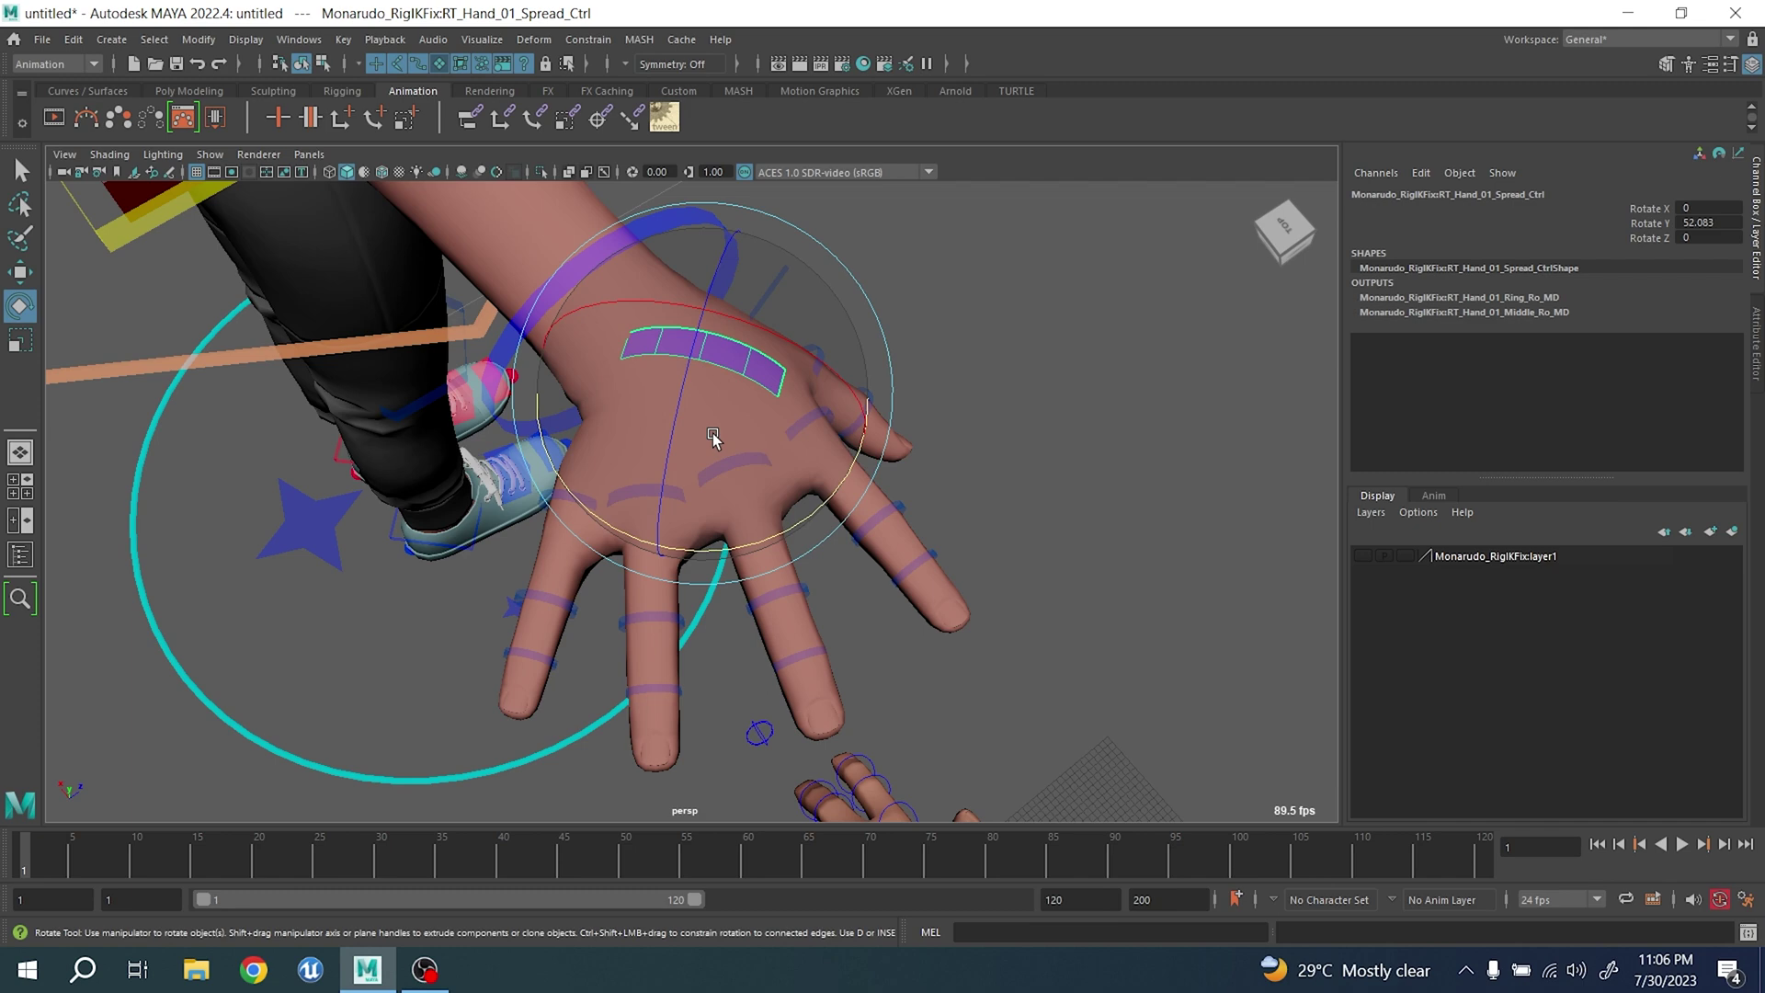
key(ctrl+z)
key(ctrl+z)
key(ctrl+z)
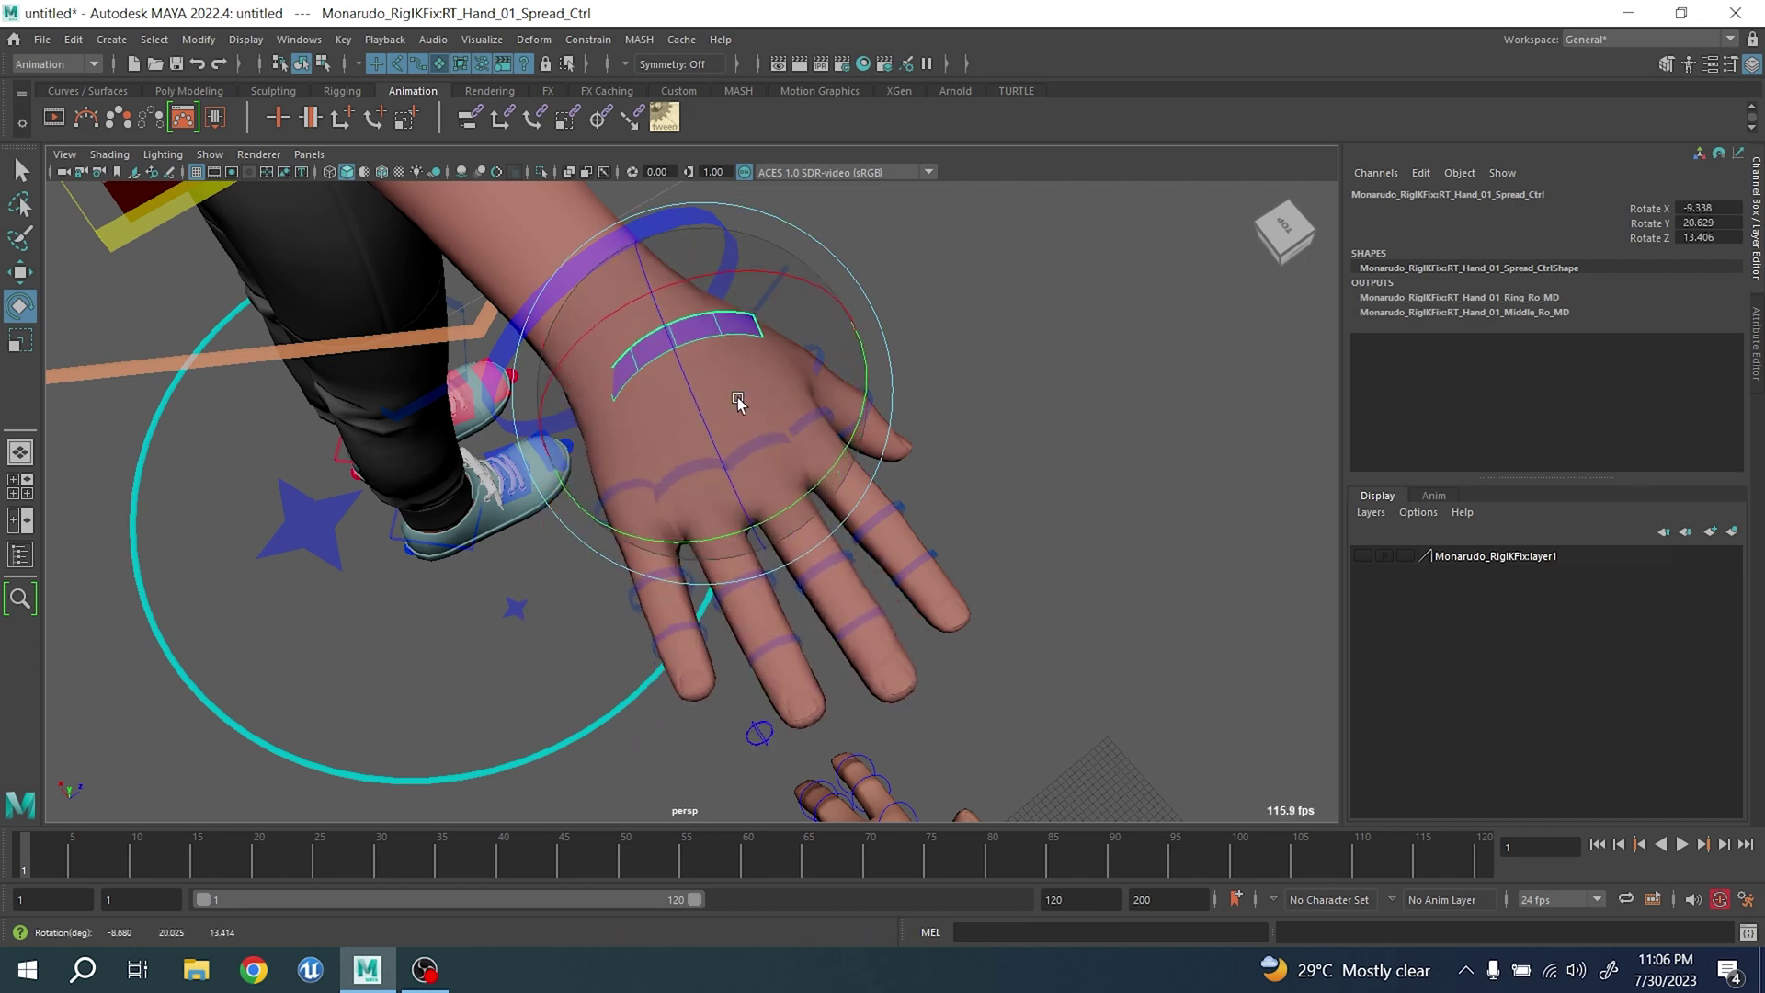
- Examine both full characters and the space around the orange-shirted one, and clear the selection
alt+drag(782, 435, 650, 528)
alt+middle_drag(650, 527, 818, 401)
scroll(630, 524, down, 5)
alt+drag(630, 524, 670, 567)
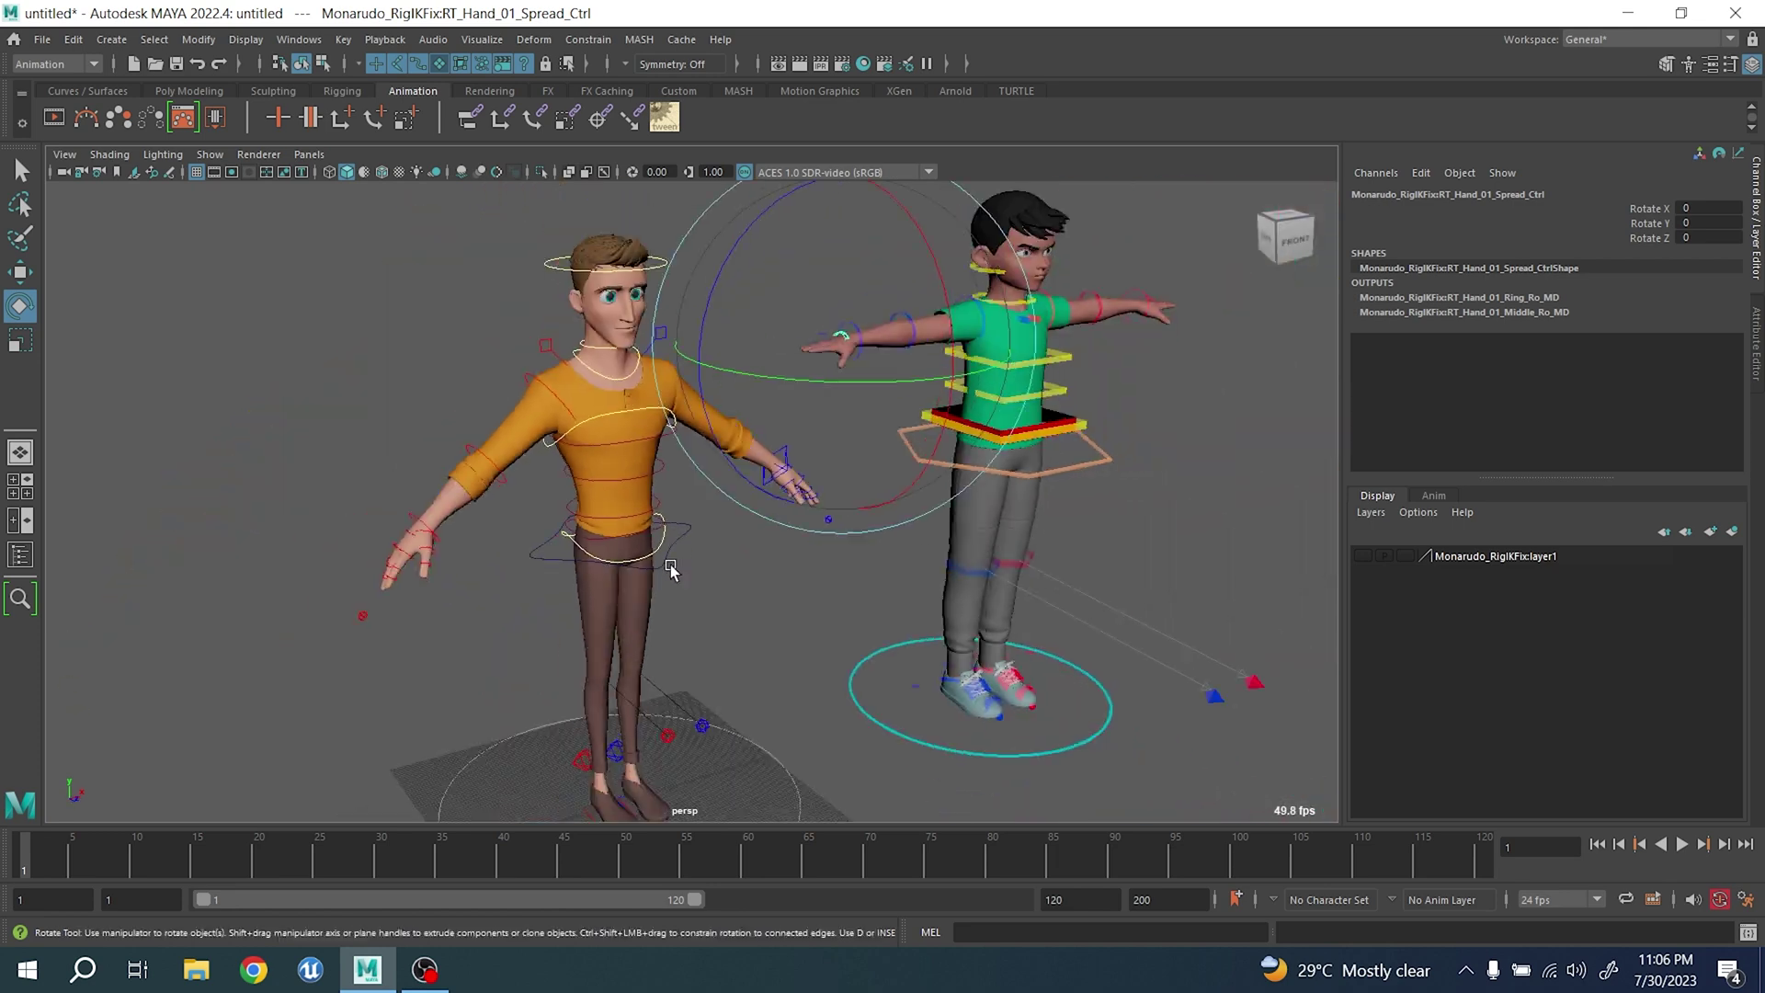
alt+middle_drag(670, 567, 735, 446)
alt+right_drag(737, 448, 807, 513)
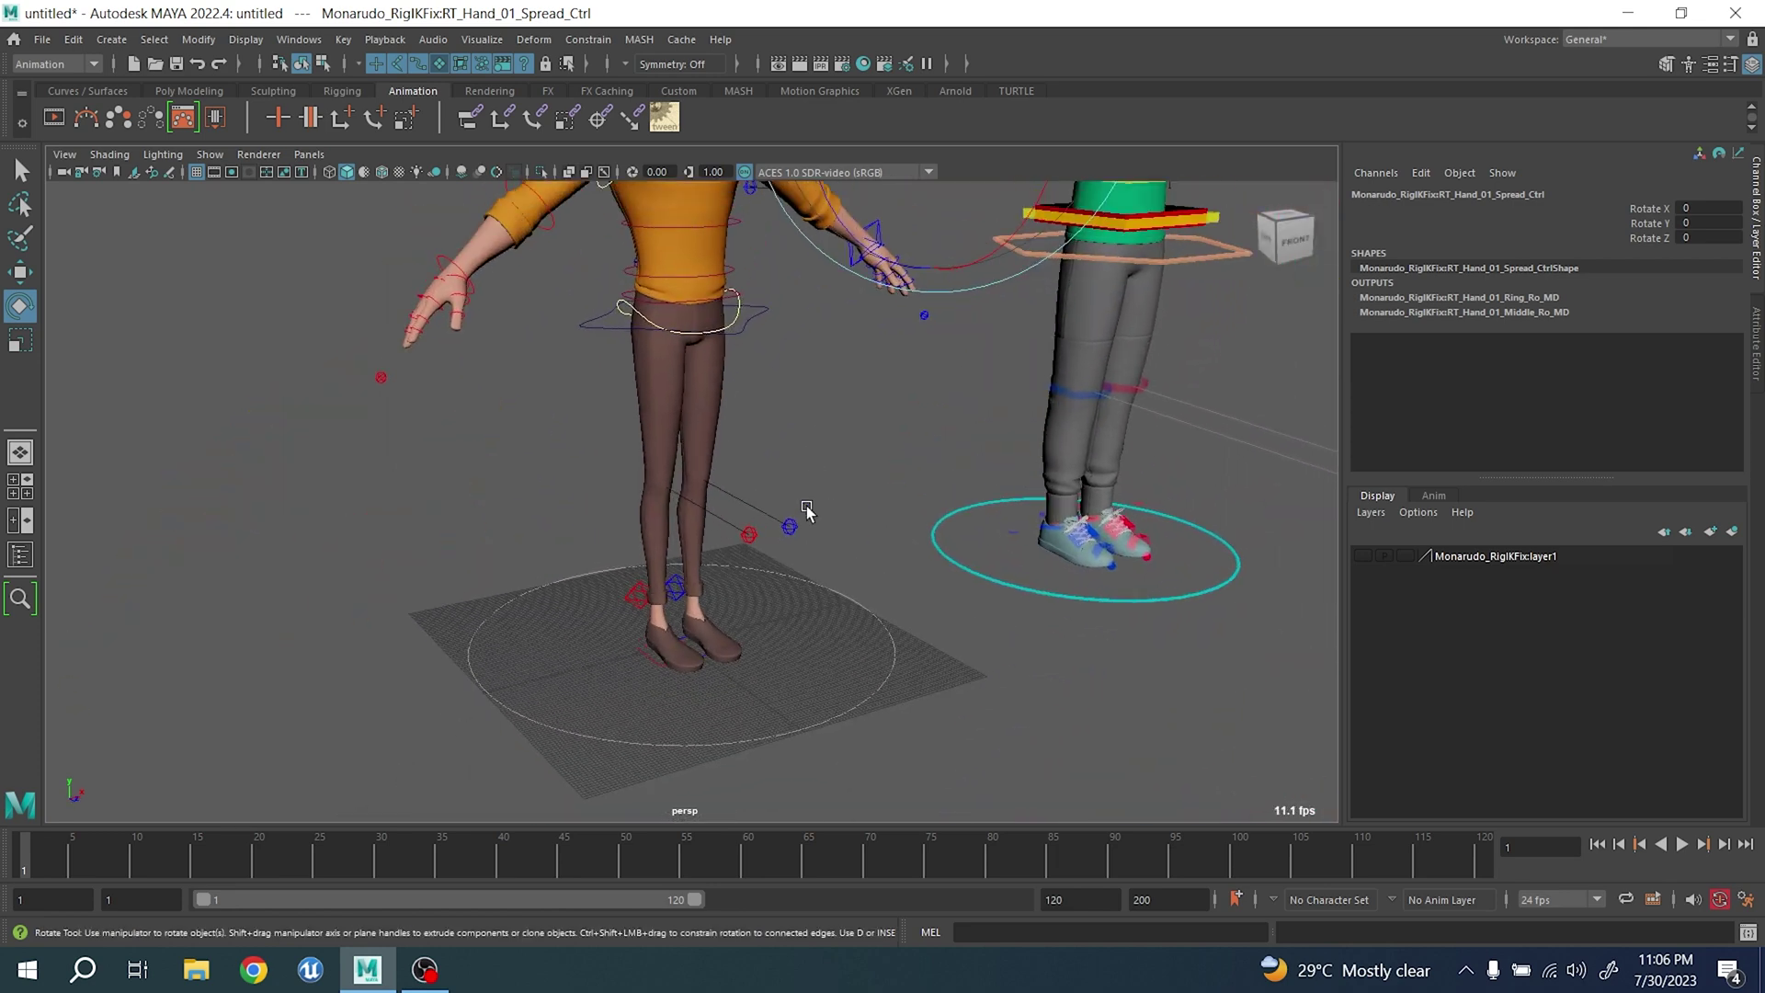
alt+drag(808, 513, 666, 419)
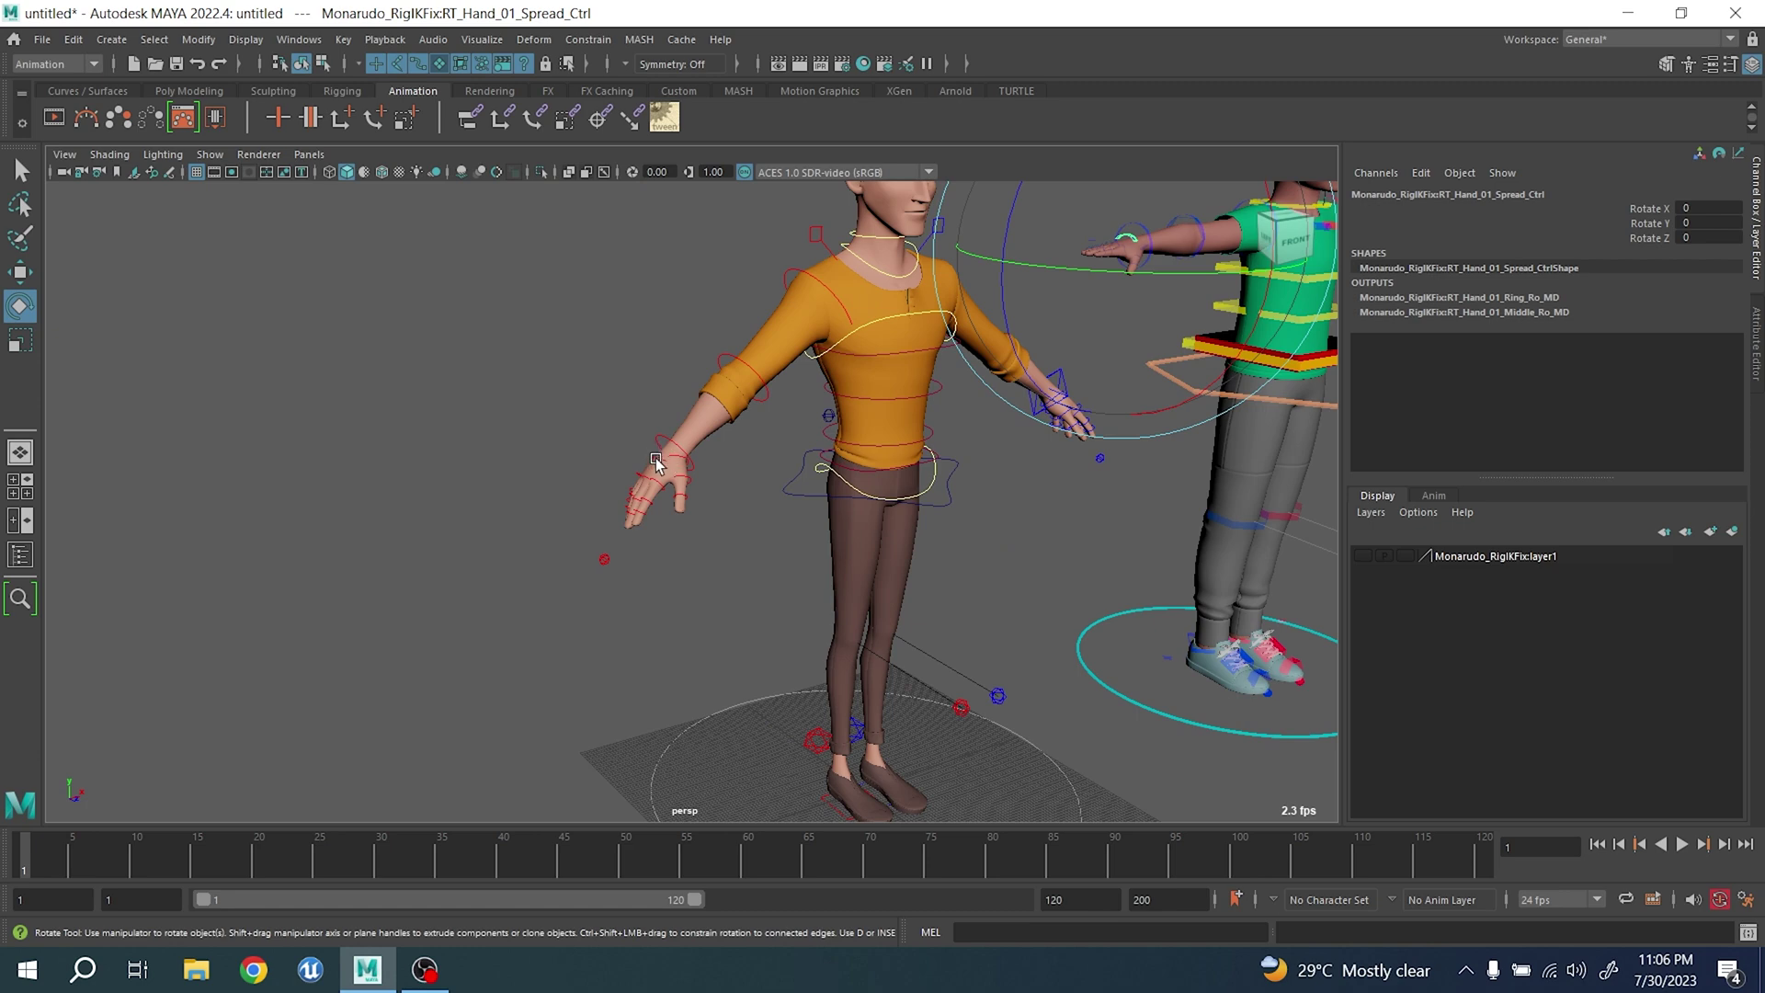
alt+drag(655, 458, 768, 560)
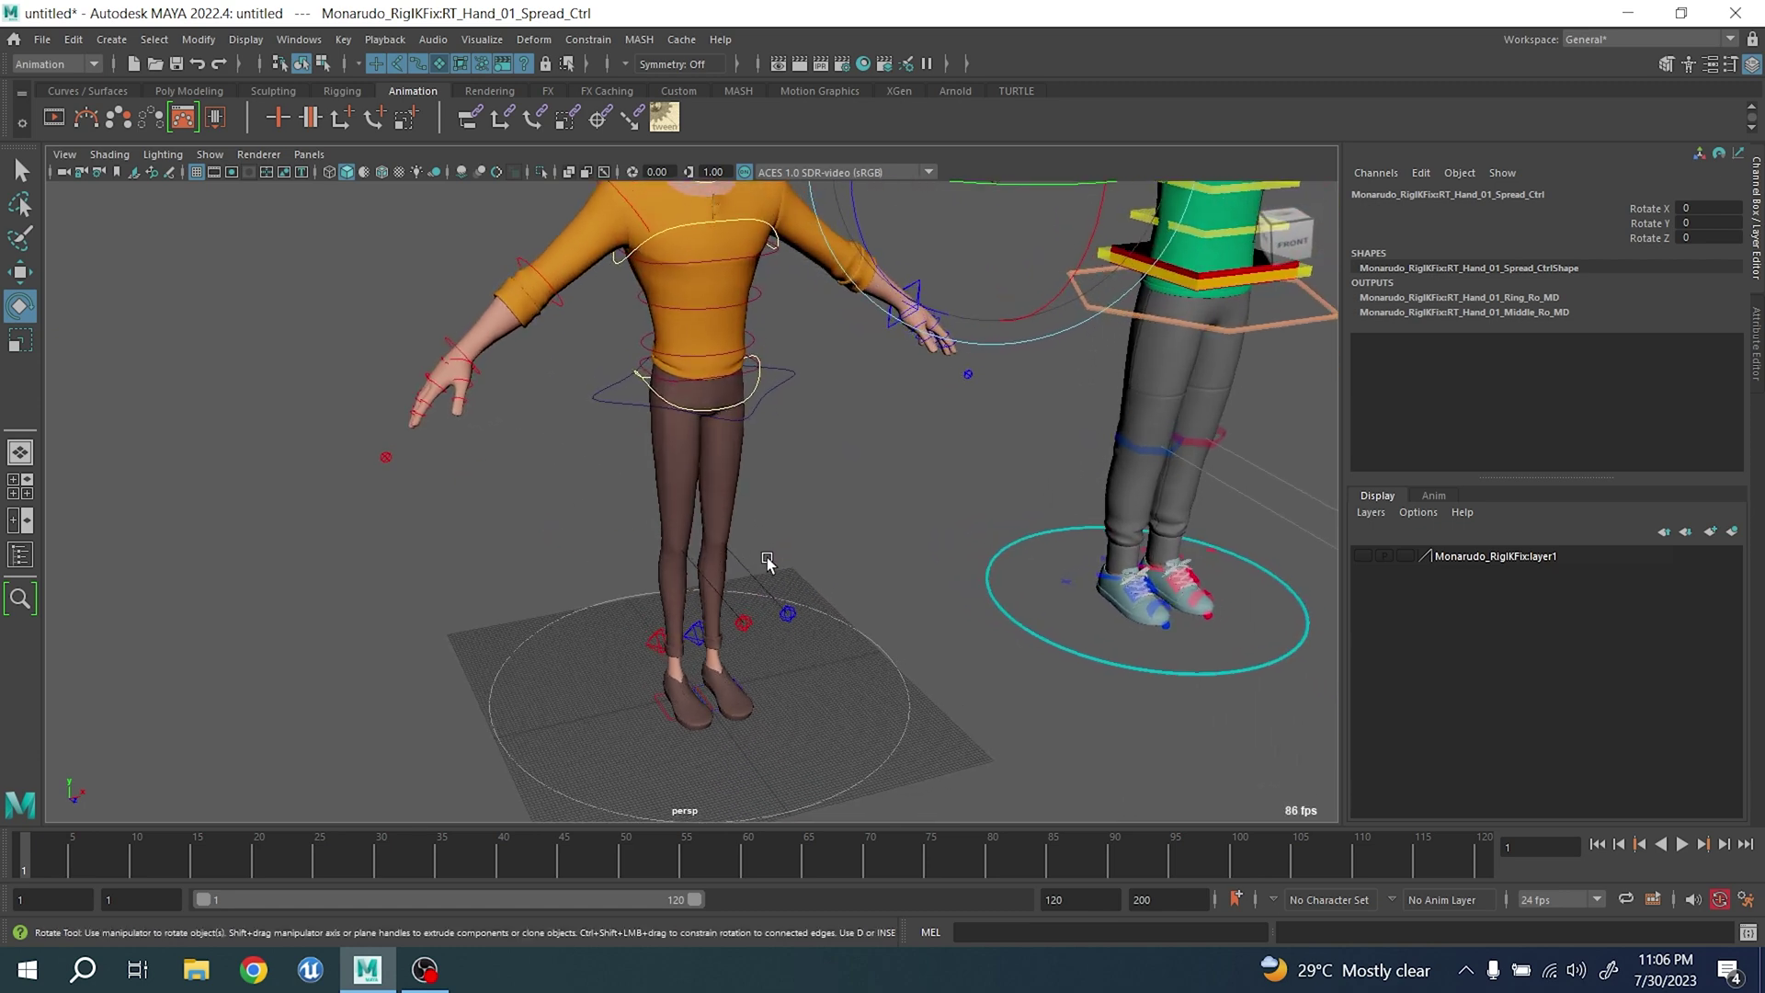
click(526, 615)
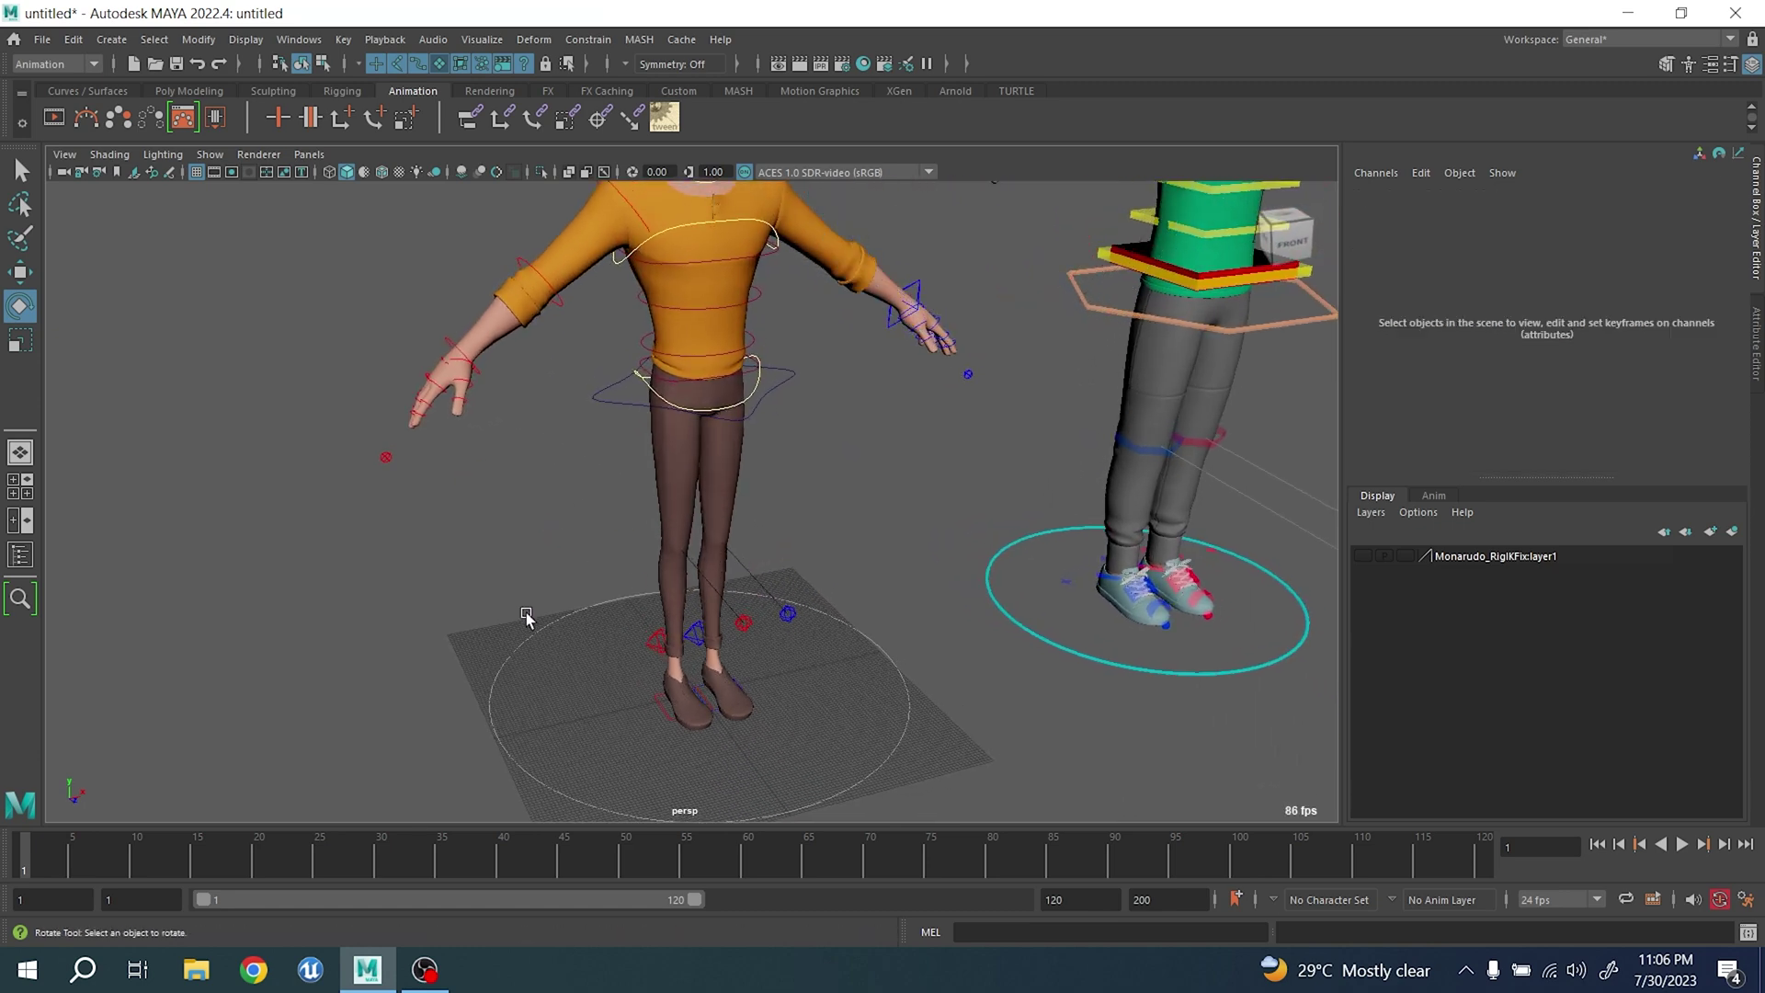
- Create a NURBS circle and move it below the orange-shirted character's right hand, about -57.5 in X and 80.7 in Y
click(88, 91)
click(54, 117)
key(w)
scroll(781, 598, down, 3)
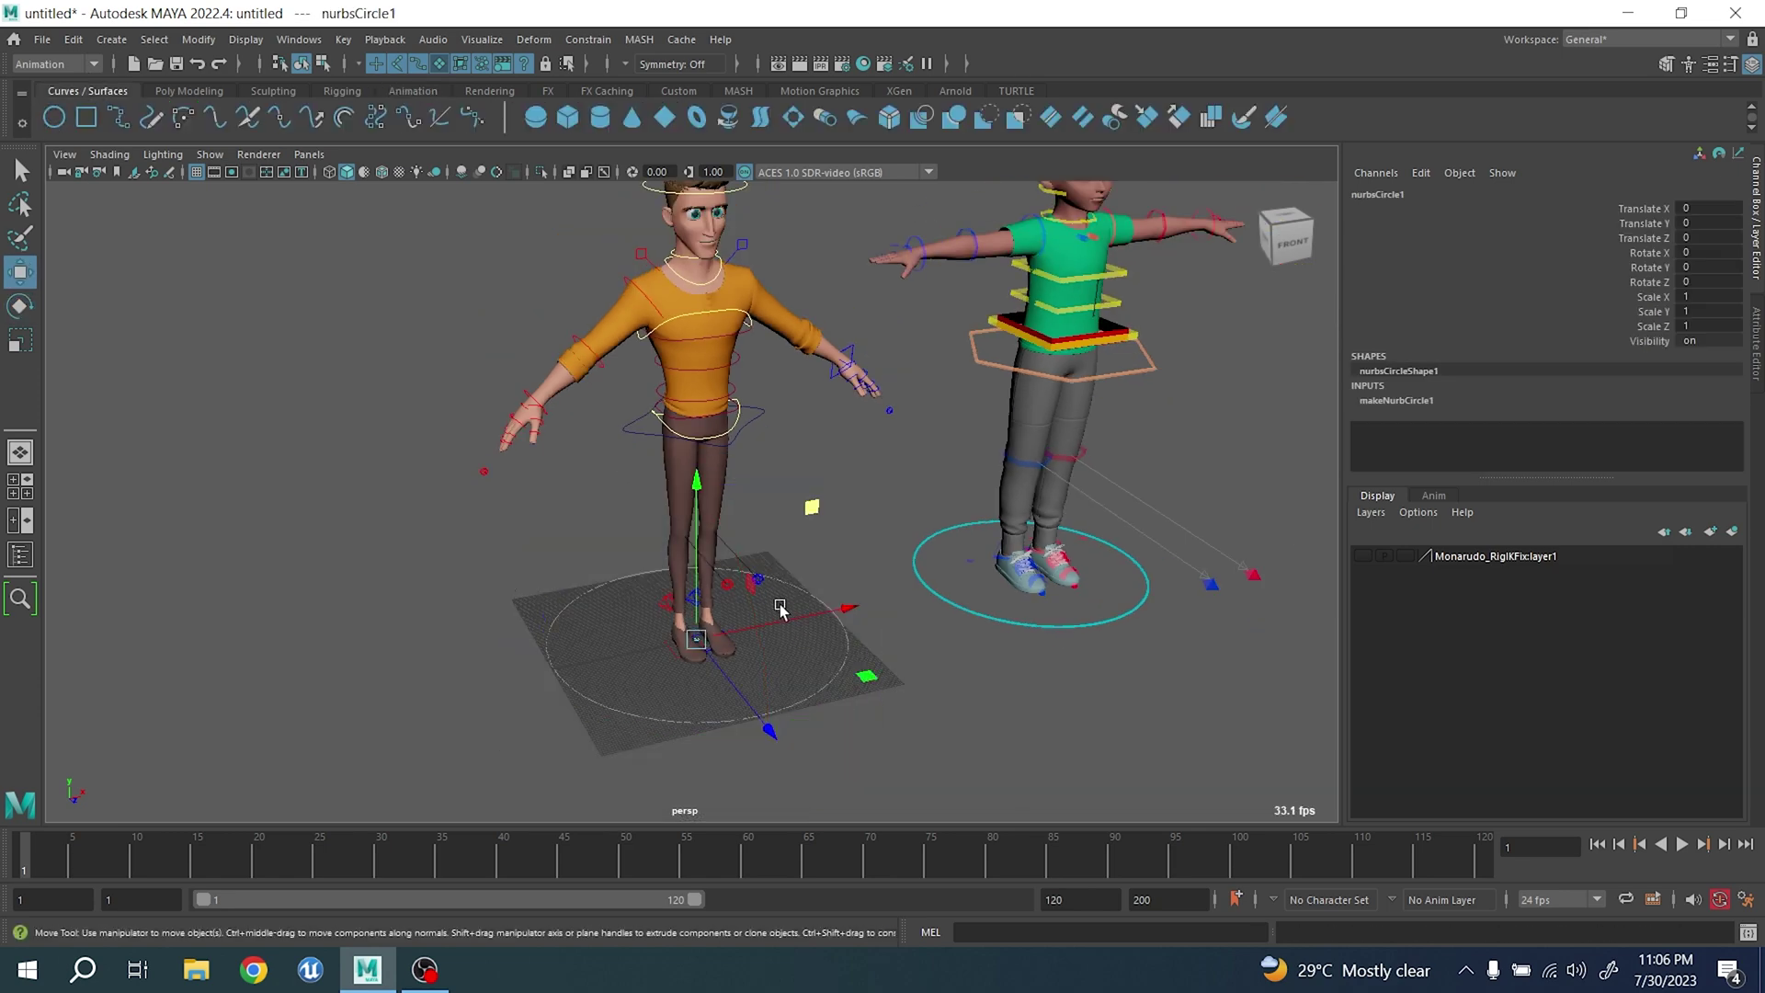
drag(816, 505, 663, 338)
scroll(638, 386, up, 5)
alt+drag(603, 419, 637, 405)
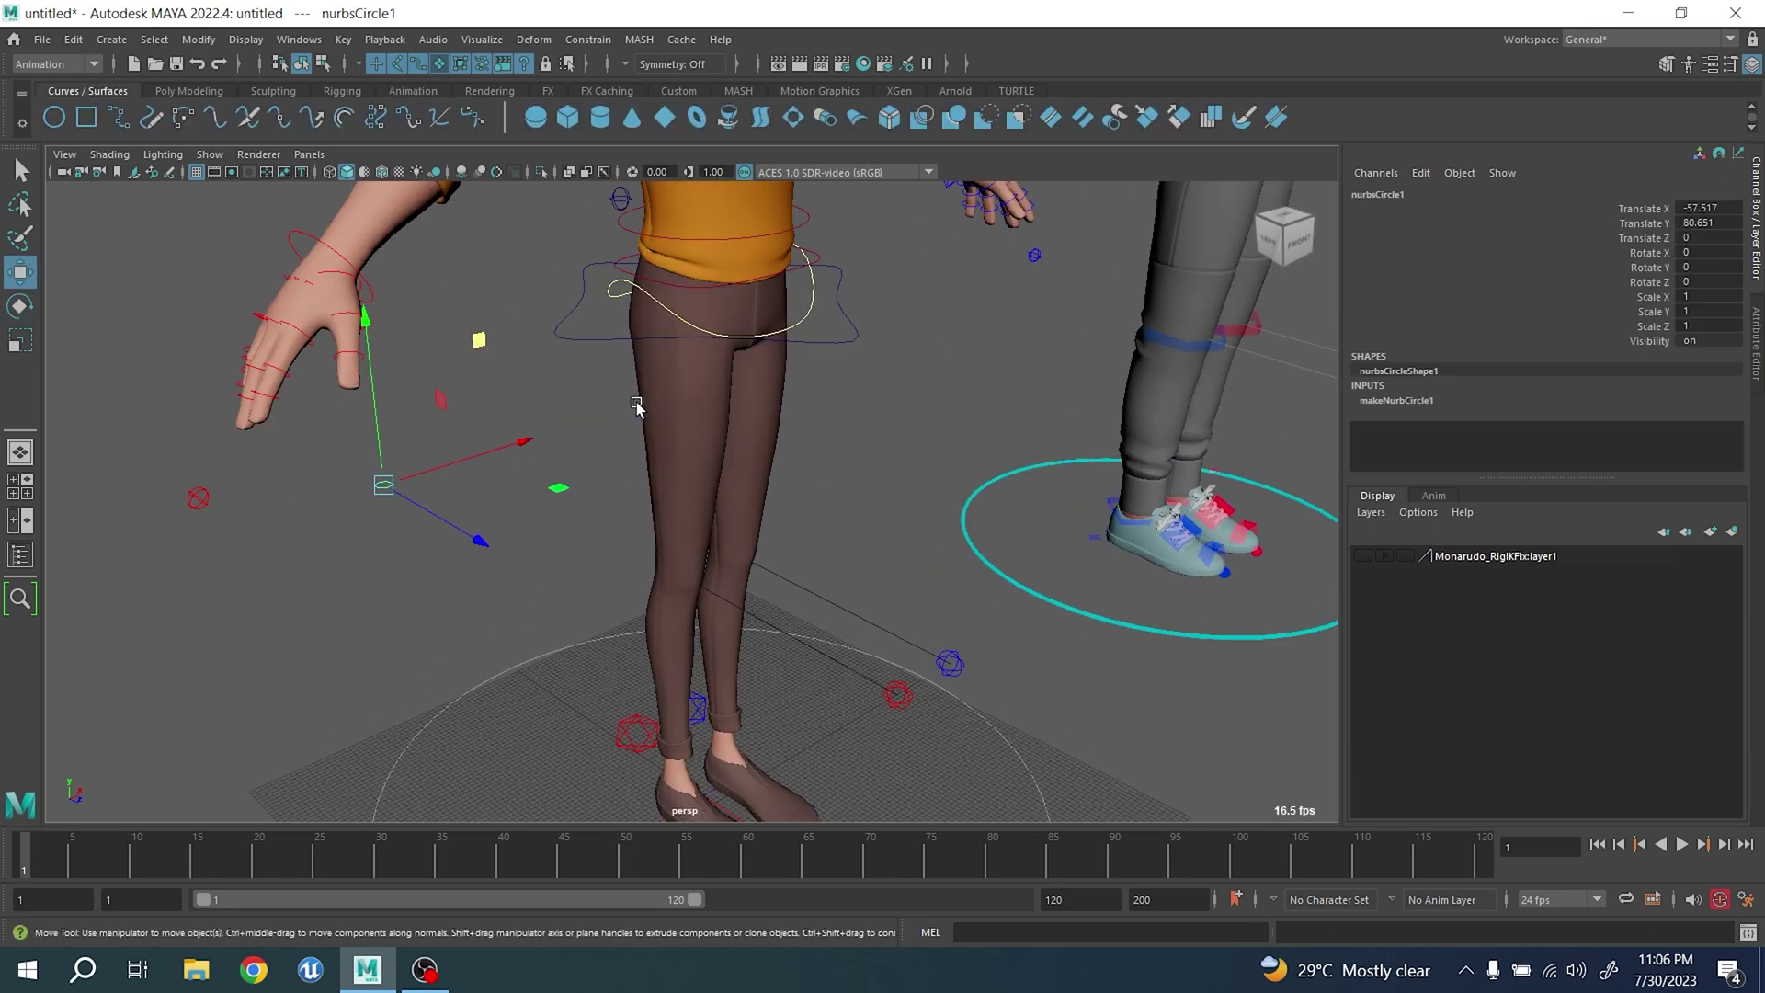
- Set the NURBS circle's radius to about 4.74 and deselect the circle
click(1757, 356)
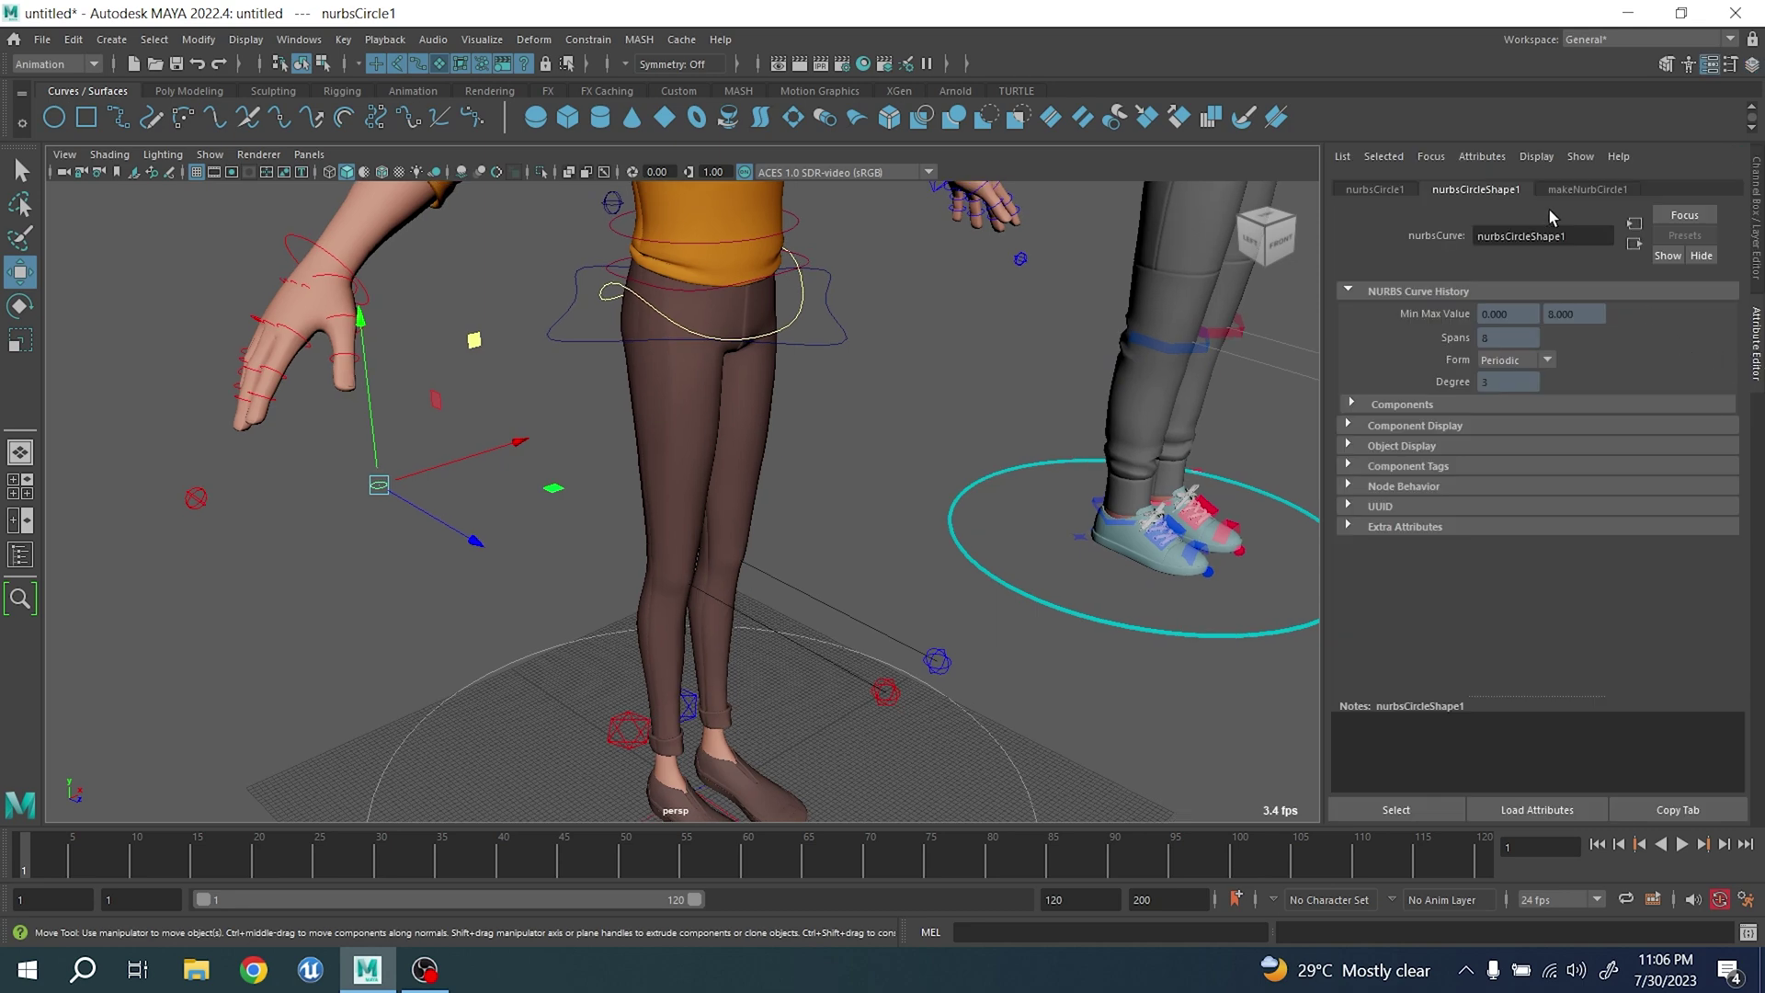
click(1564, 191)
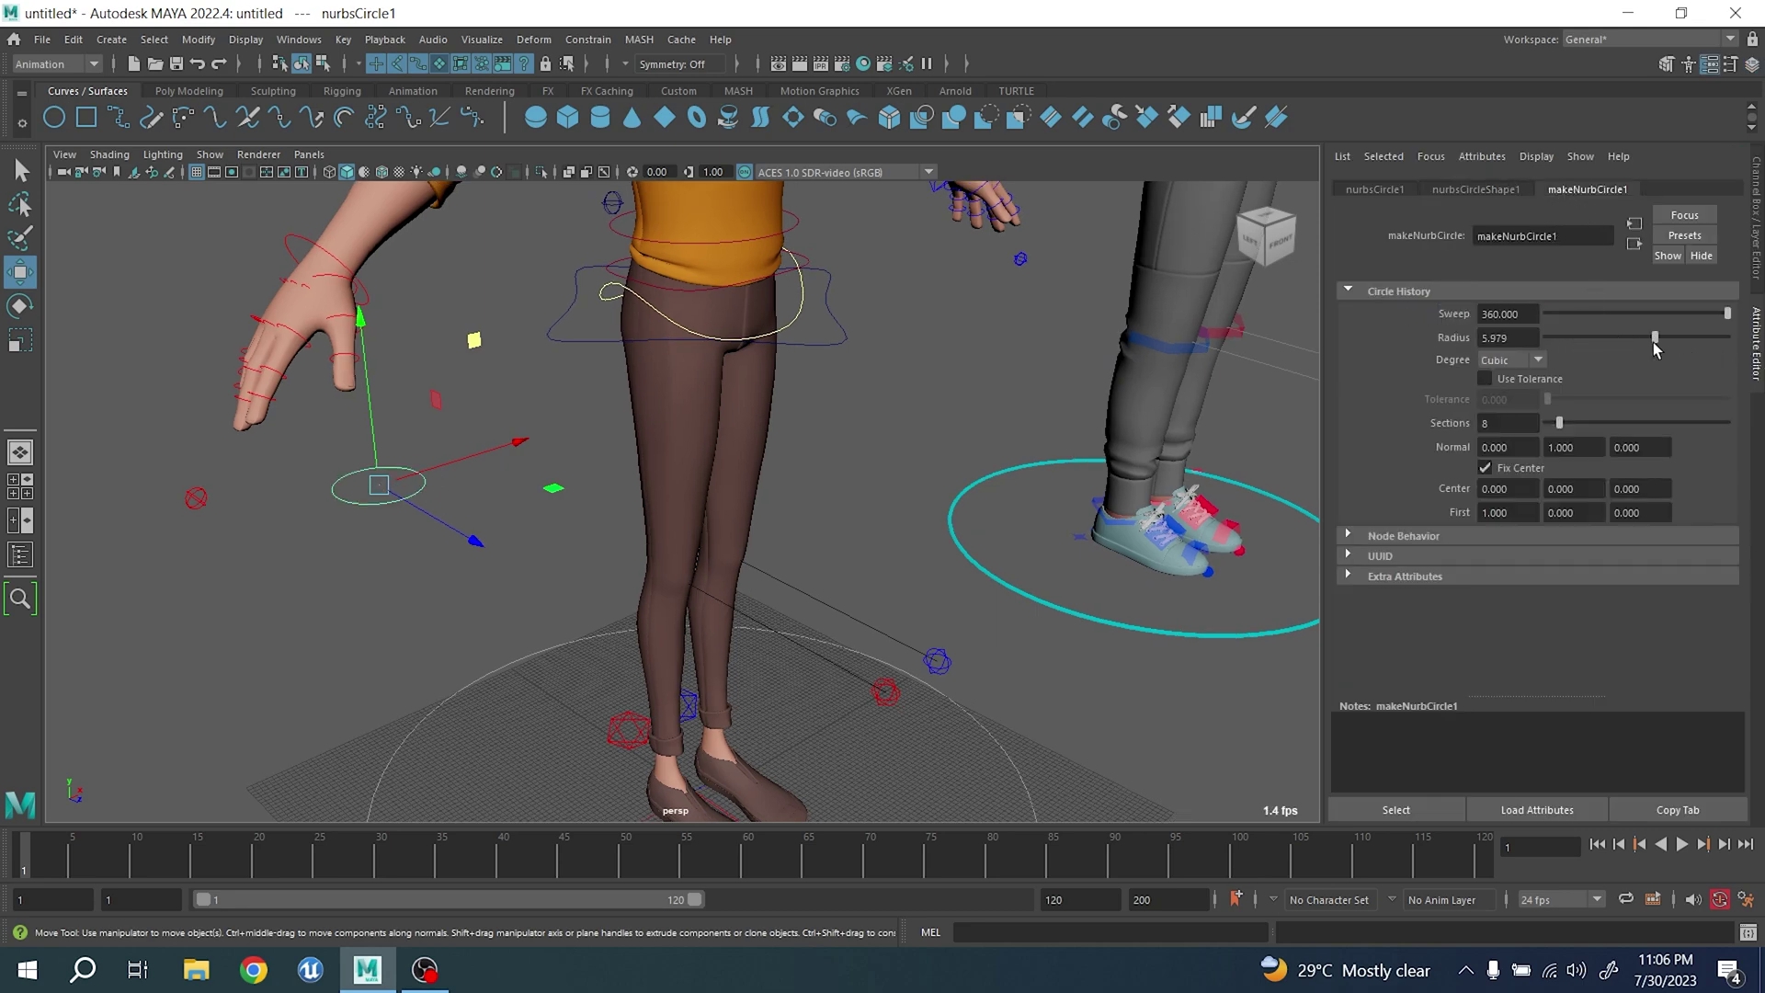
alt+middle_drag(581, 395, 622, 431)
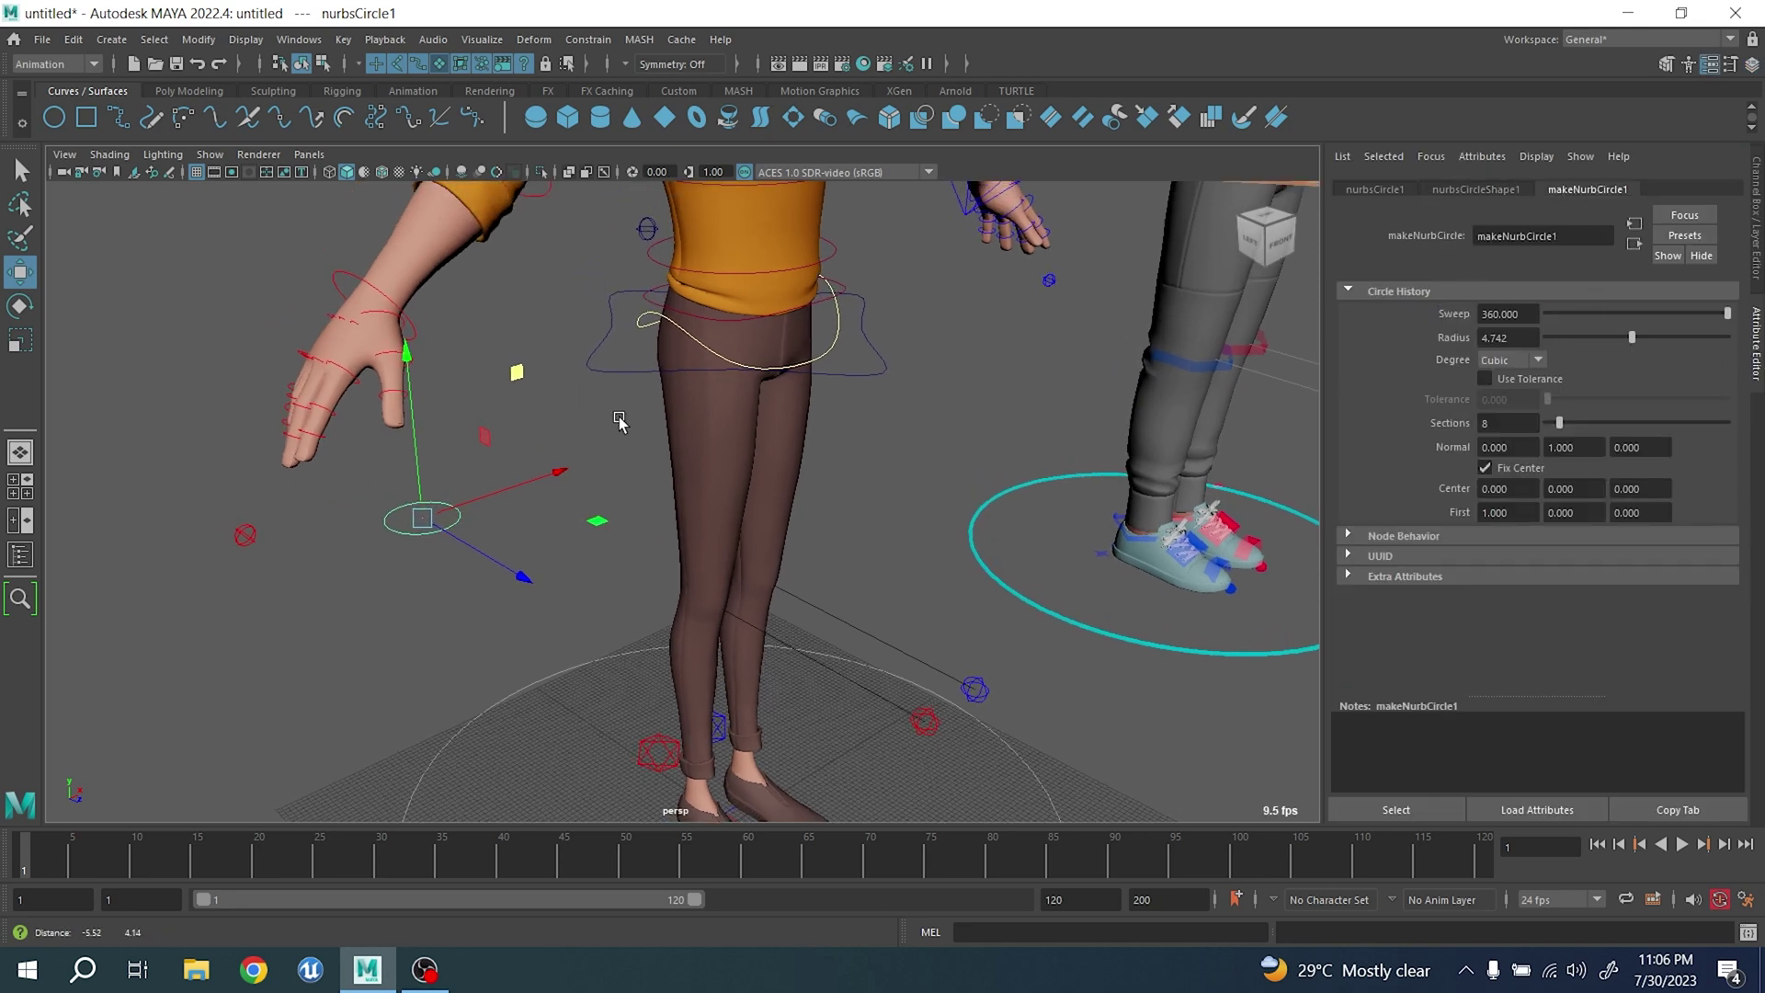
click(551, 446)
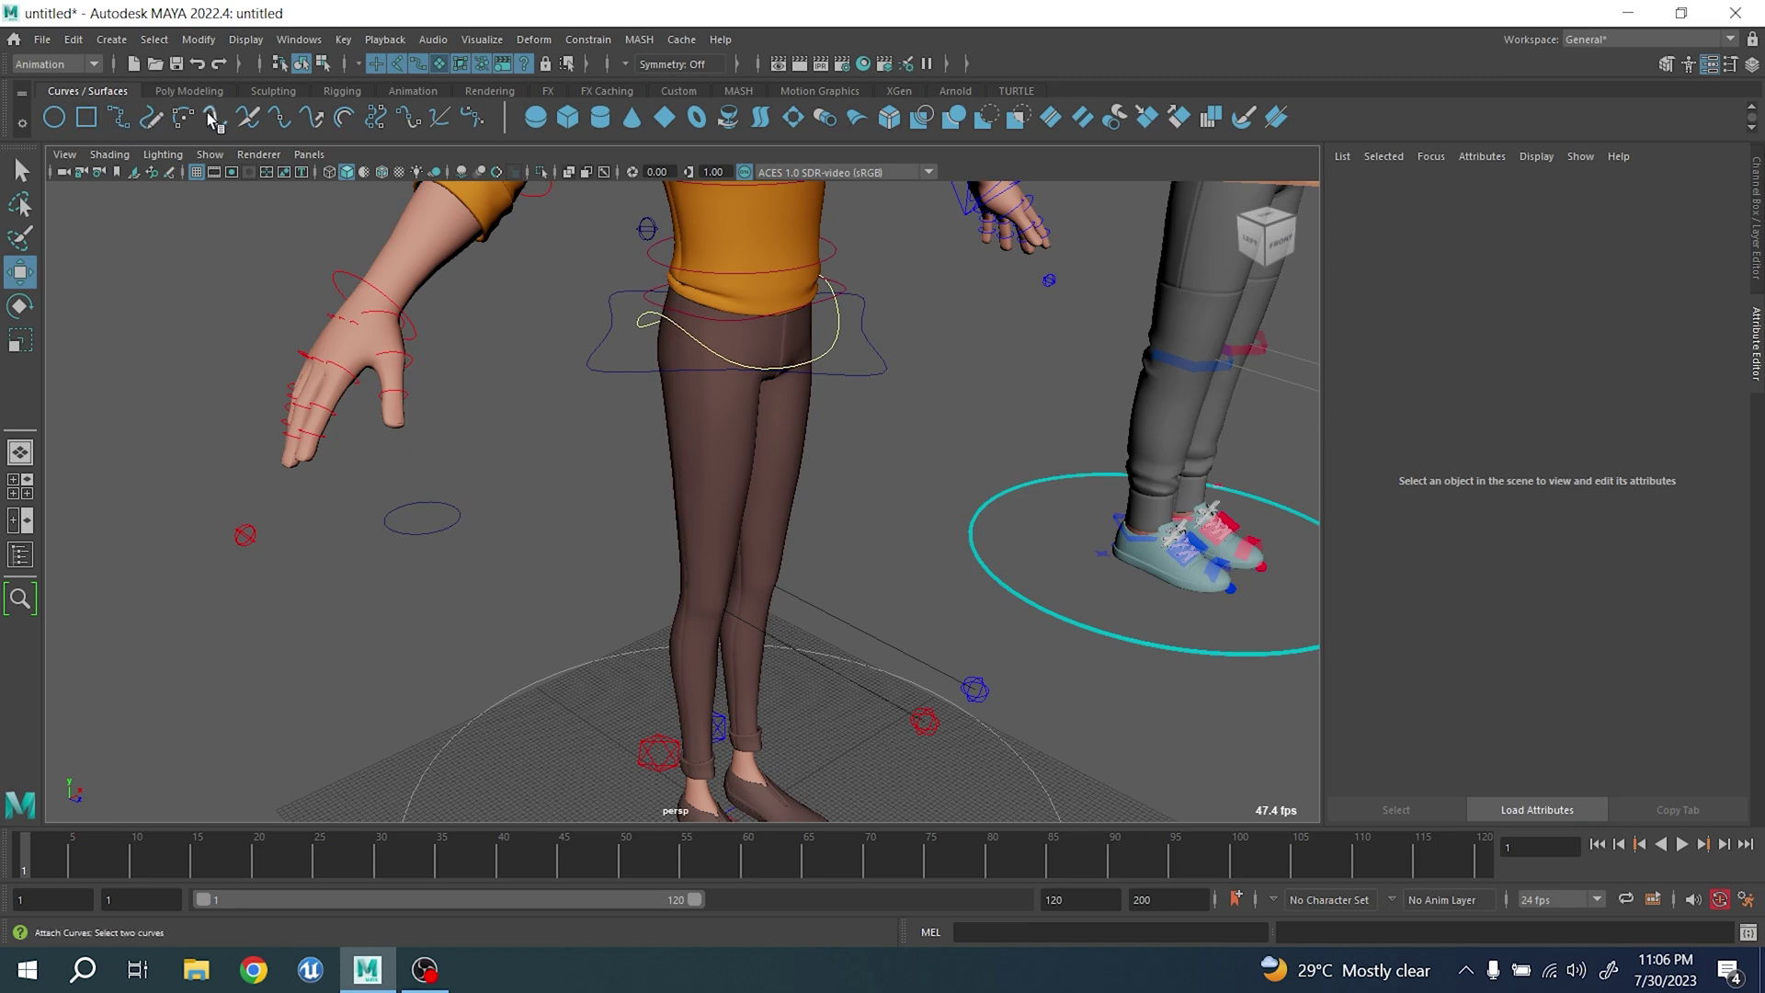
- Create a locator, move it beside the orange-shirted character's right foot, and scale it up
scroll(437, 96, down, 5)
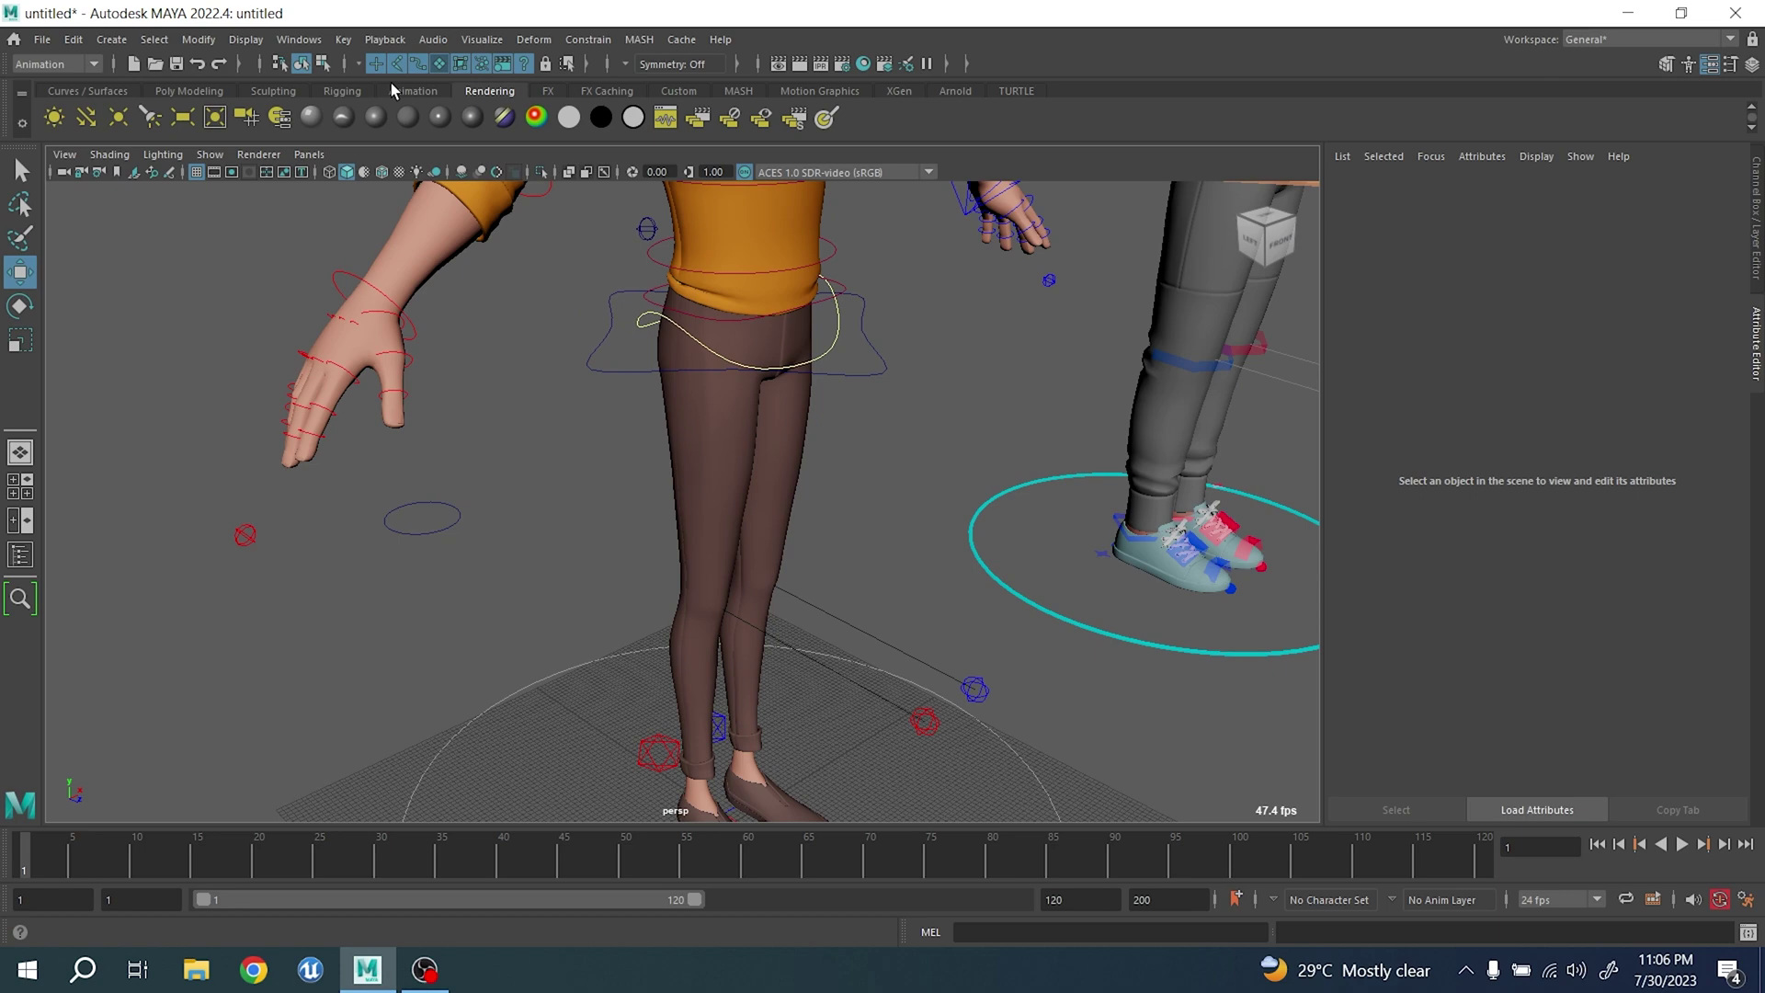
scroll(393, 90, up, 2)
click(56, 119)
alt+middle_drag(540, 576, 501, 410)
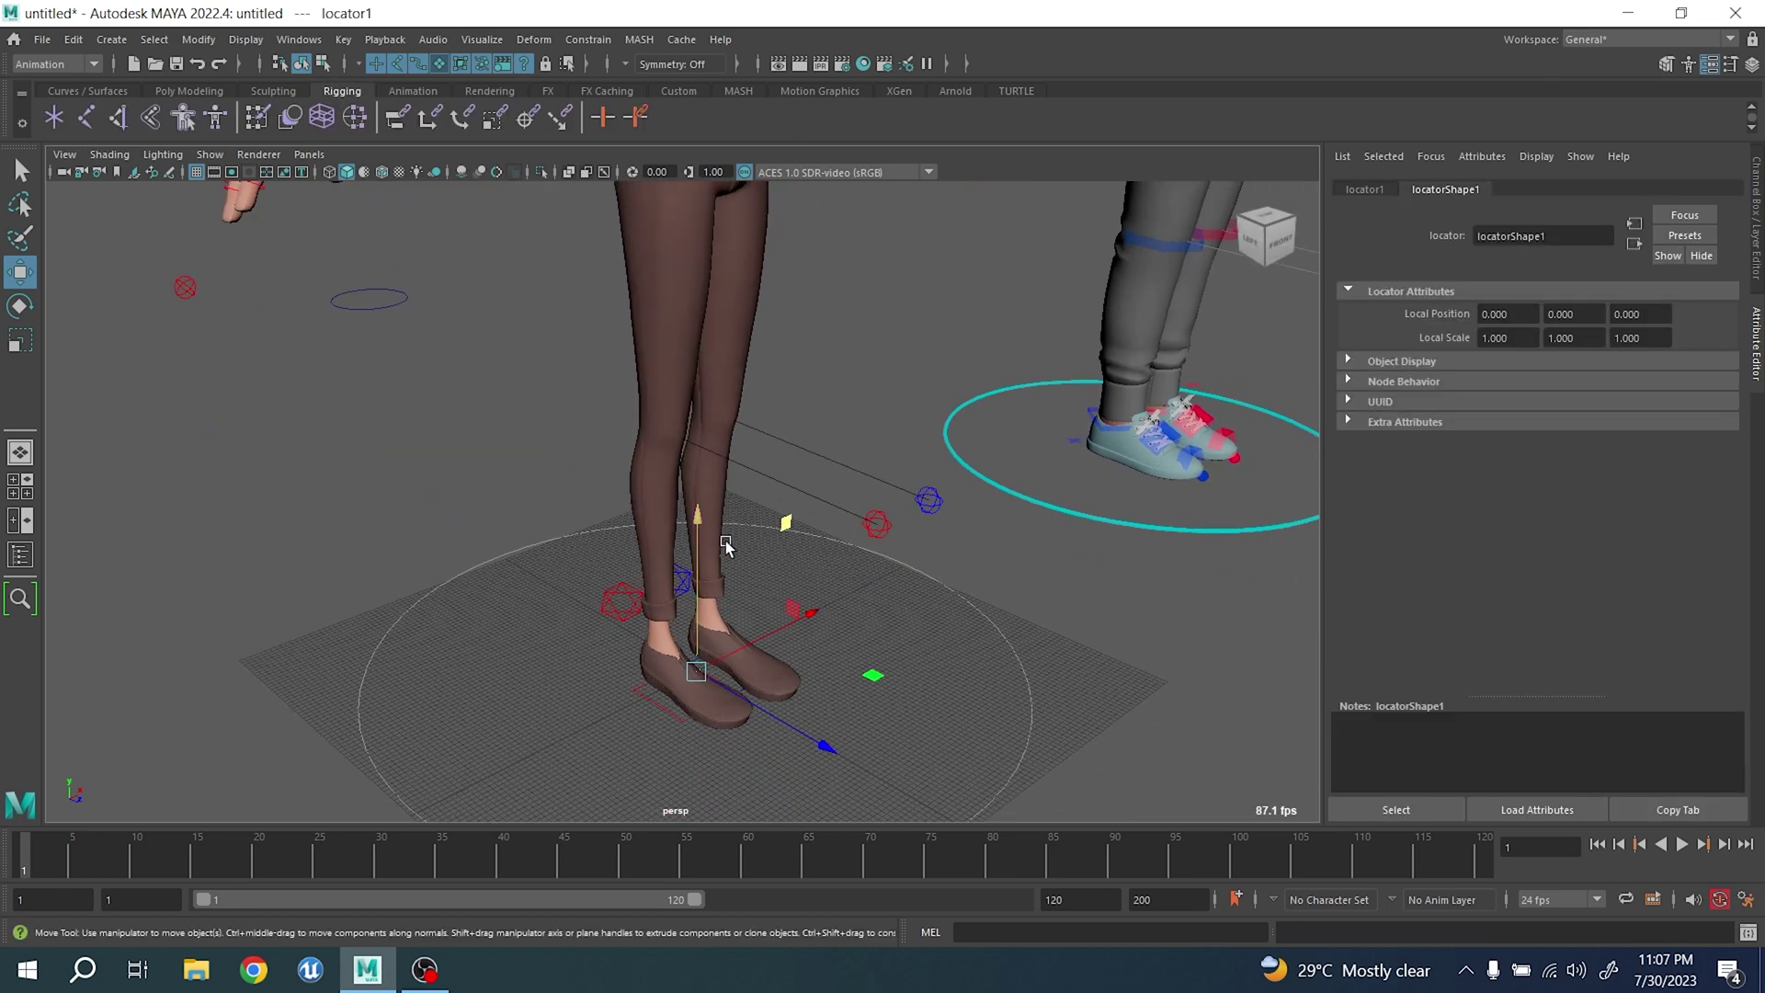
drag(786, 523, 623, 404)
key(e)
key(r)
drag(534, 551, 604, 542)
- Parent the NURBS circle and the locator to the orange-shirted character's right wrist FK control
key(q)
shift+click(372, 309)
alt+middle_drag(445, 370, 515, 488)
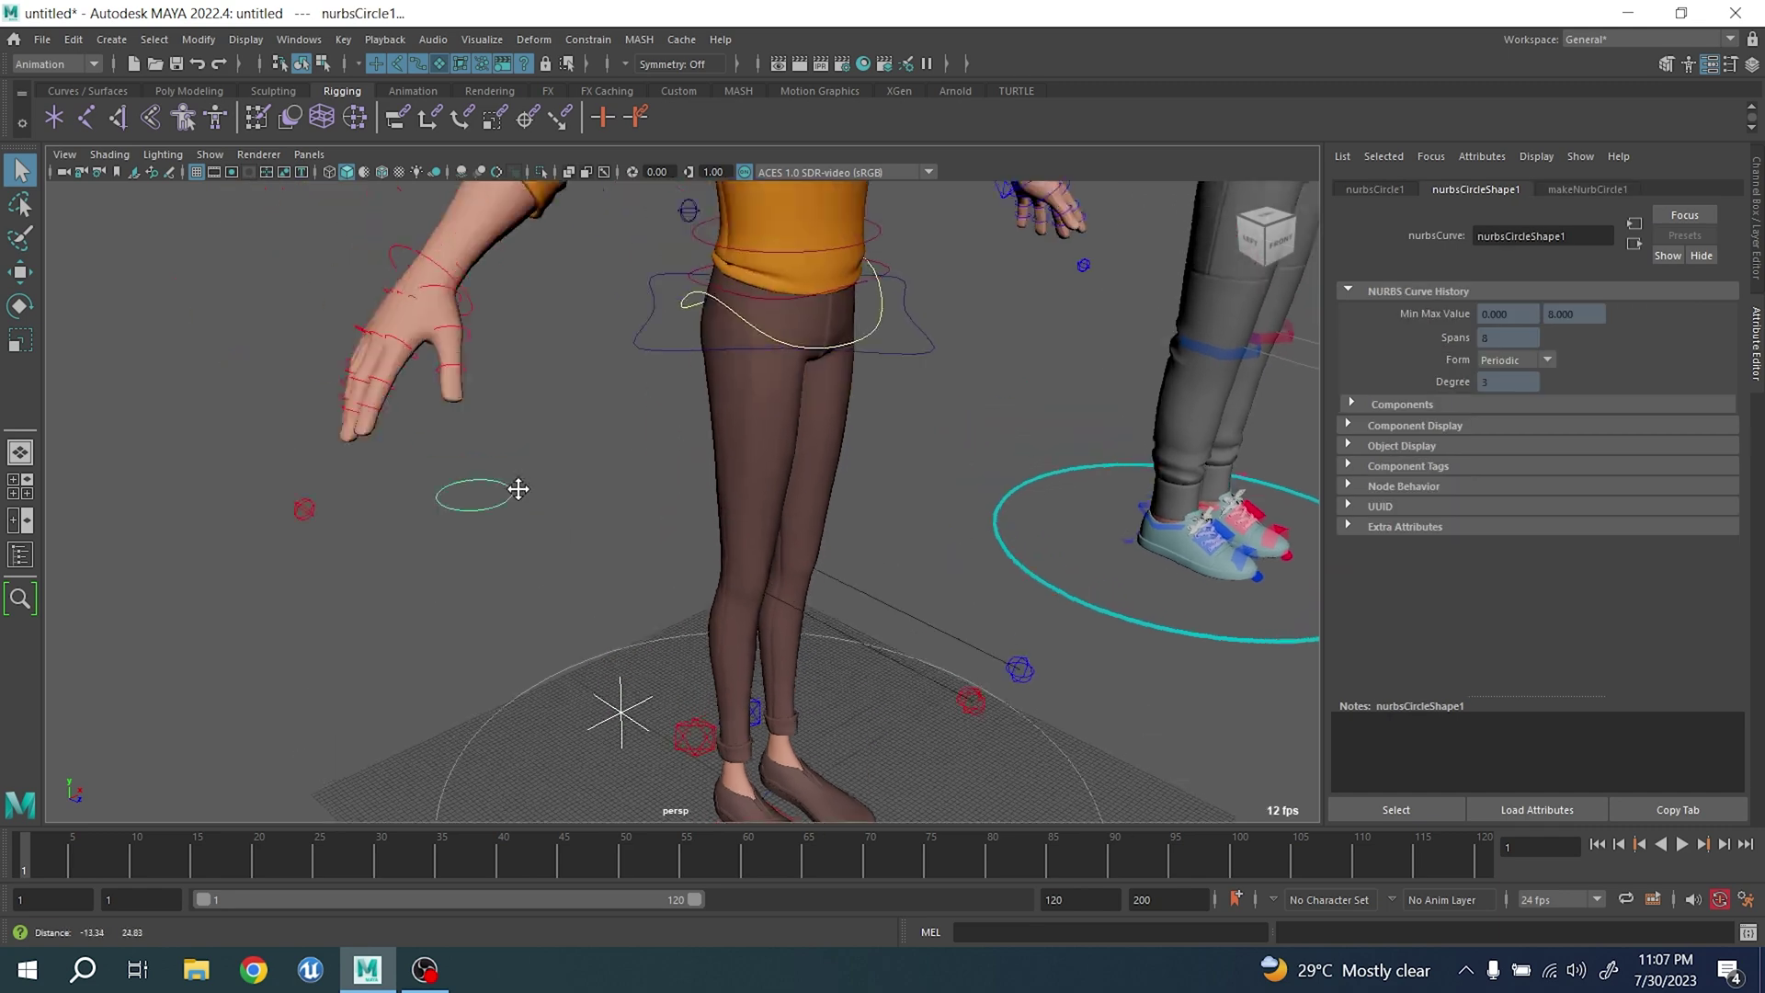
alt+drag(514, 486, 529, 556)
drag(639, 721, 642, 722)
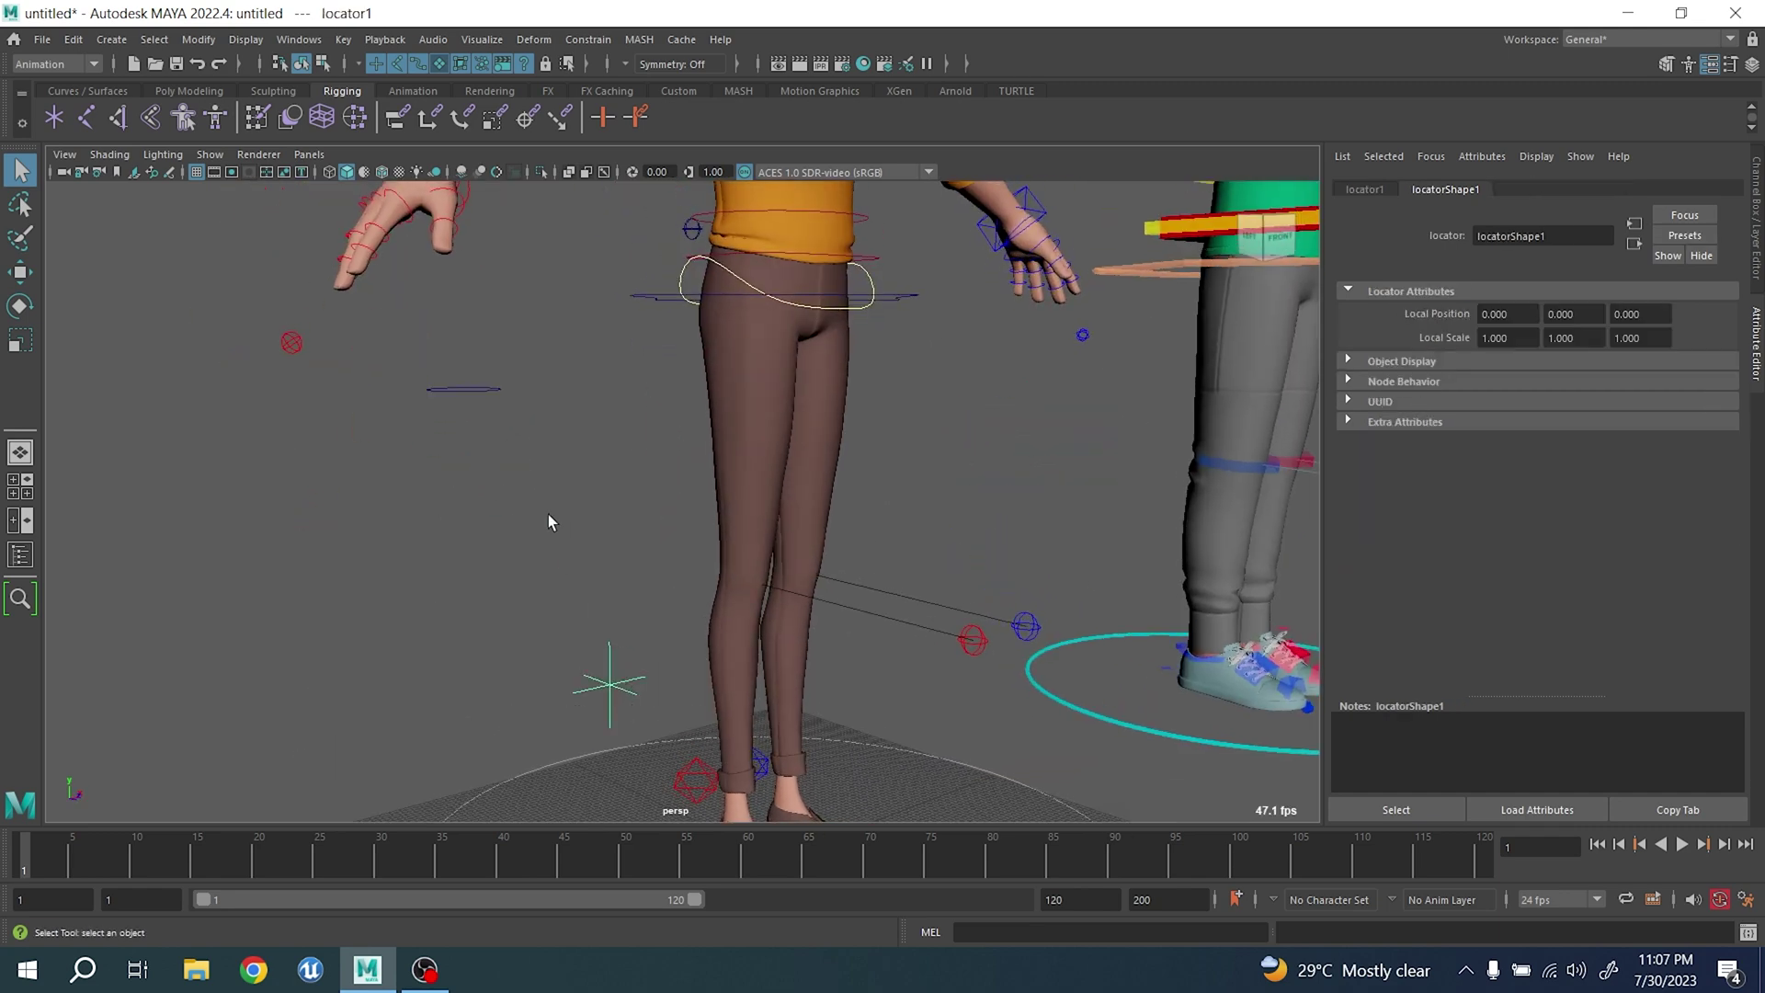
alt+middle_drag(494, 425, 562, 577)
shift+click(555, 565)
alt+middle_drag(561, 483, 606, 592)
click(537, 437)
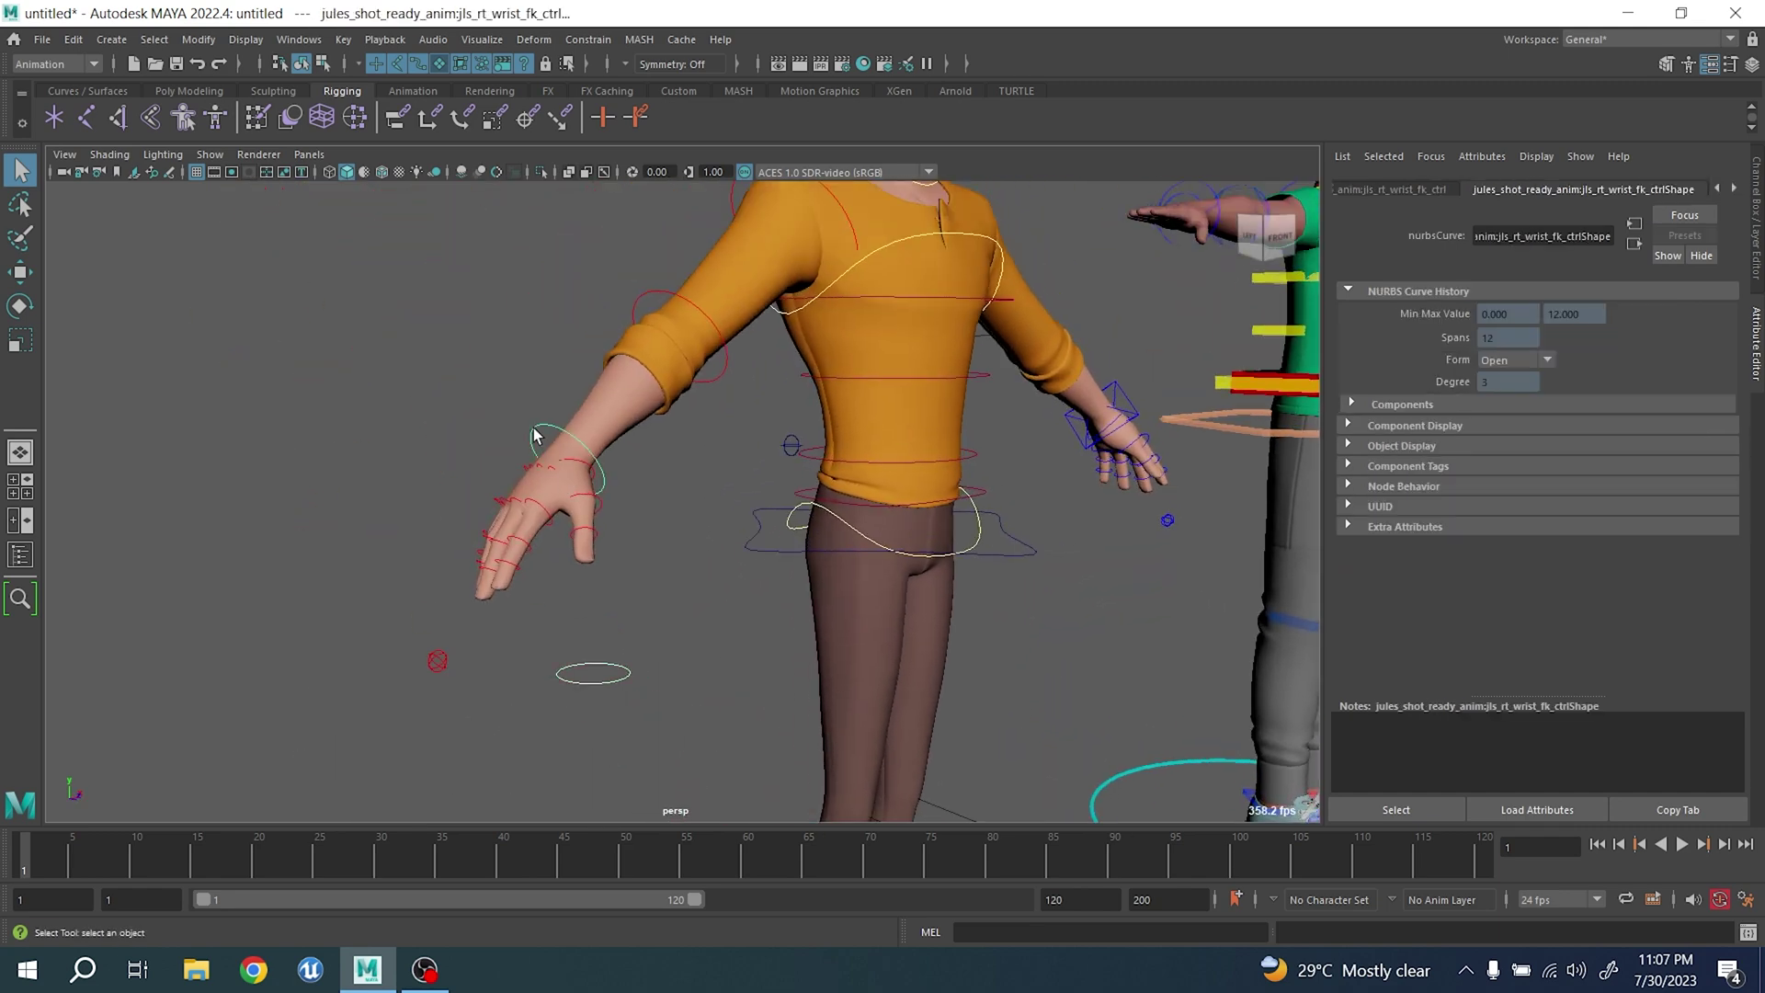
key(p)
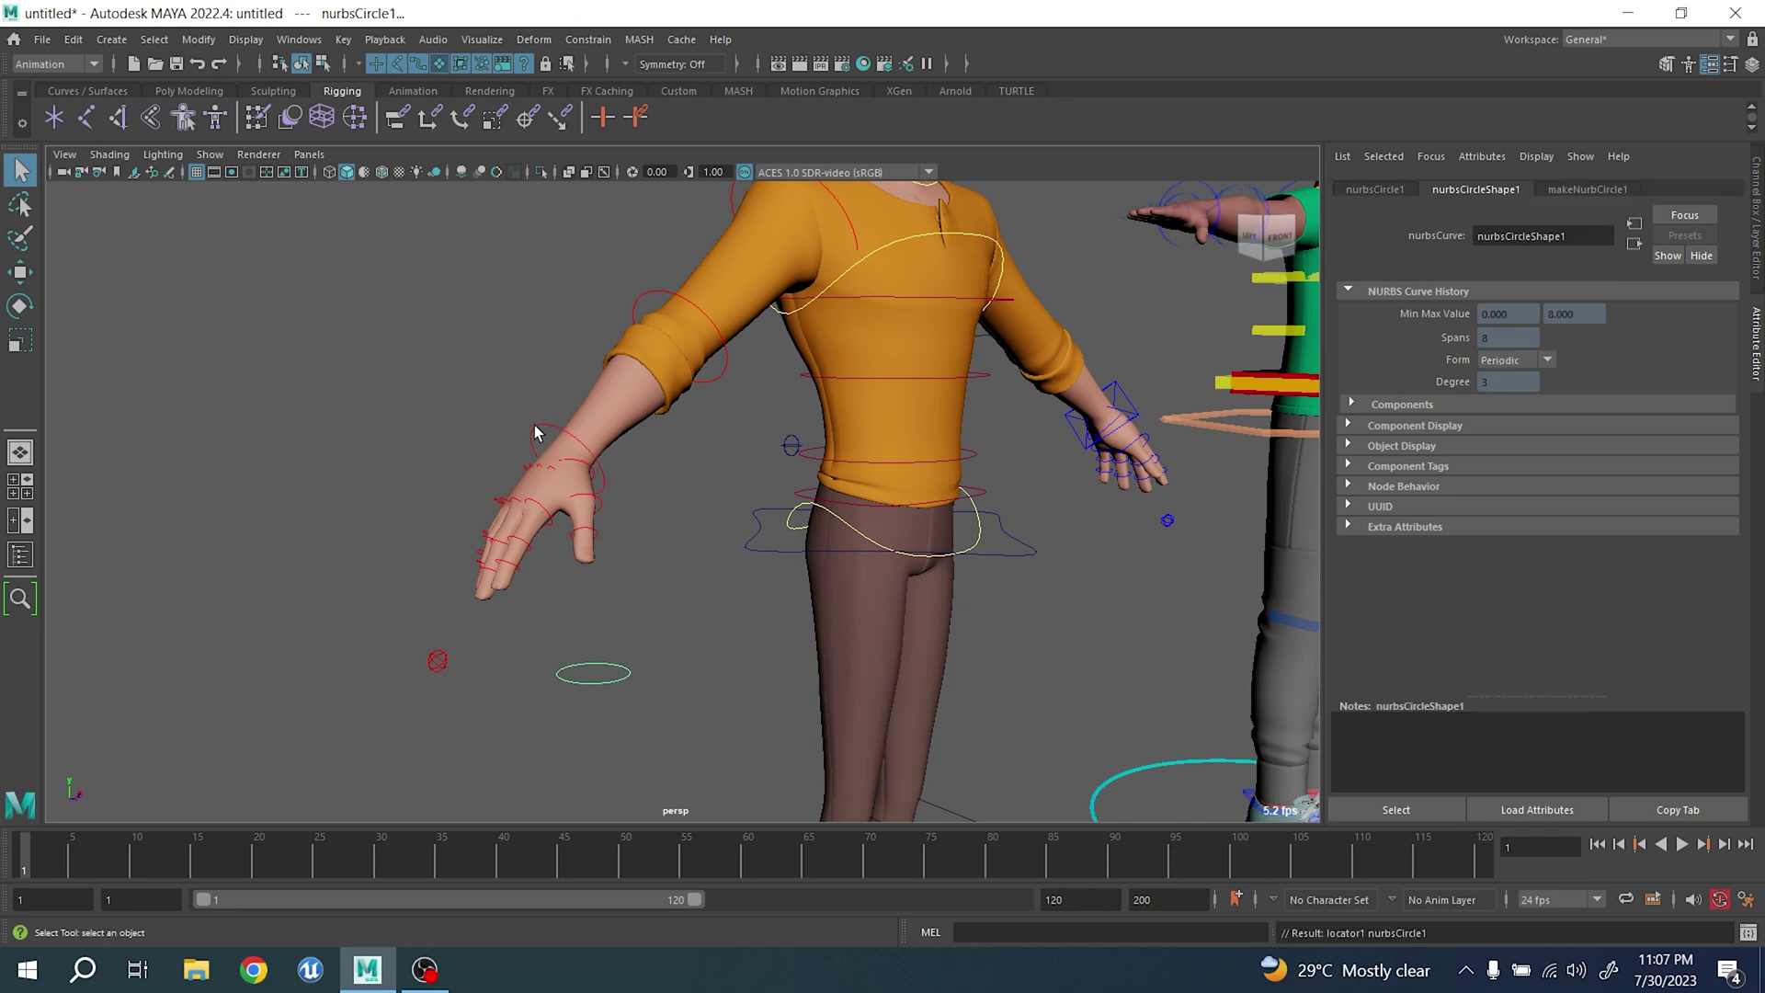
- Set the translation and rotation of the NURBS circle and locator to 0 on all axes
click(1755, 180)
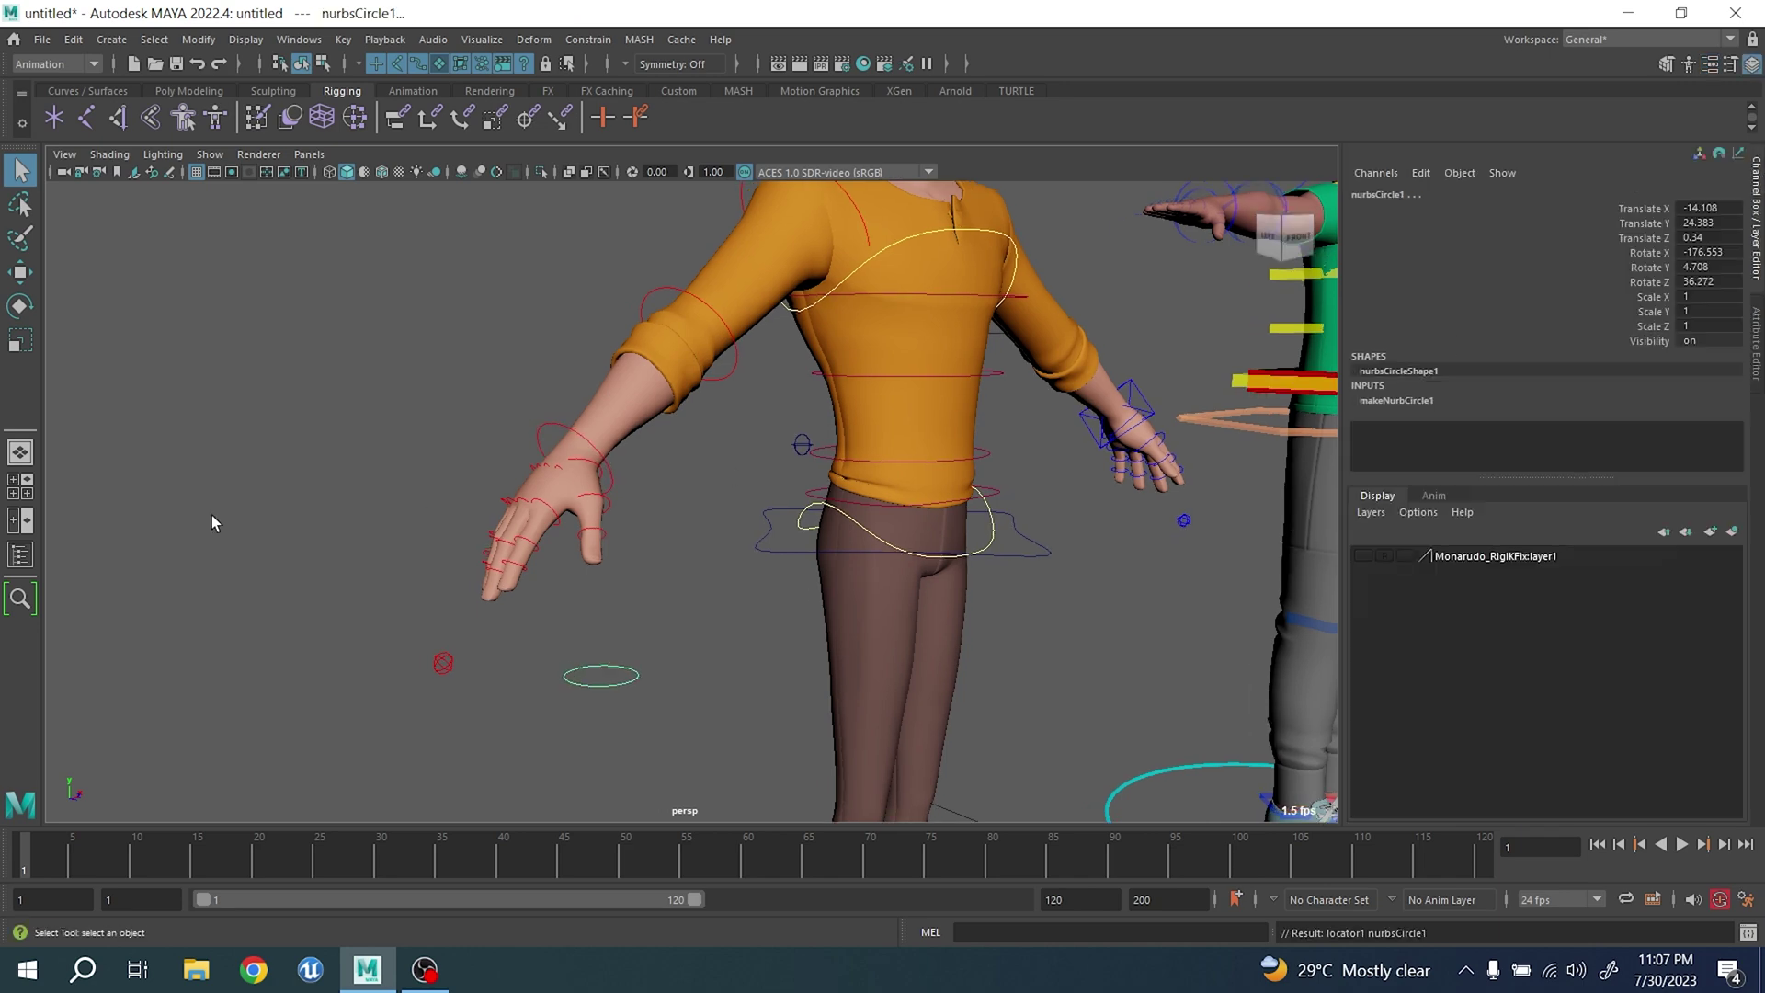
scroll(426, 633, down, 5)
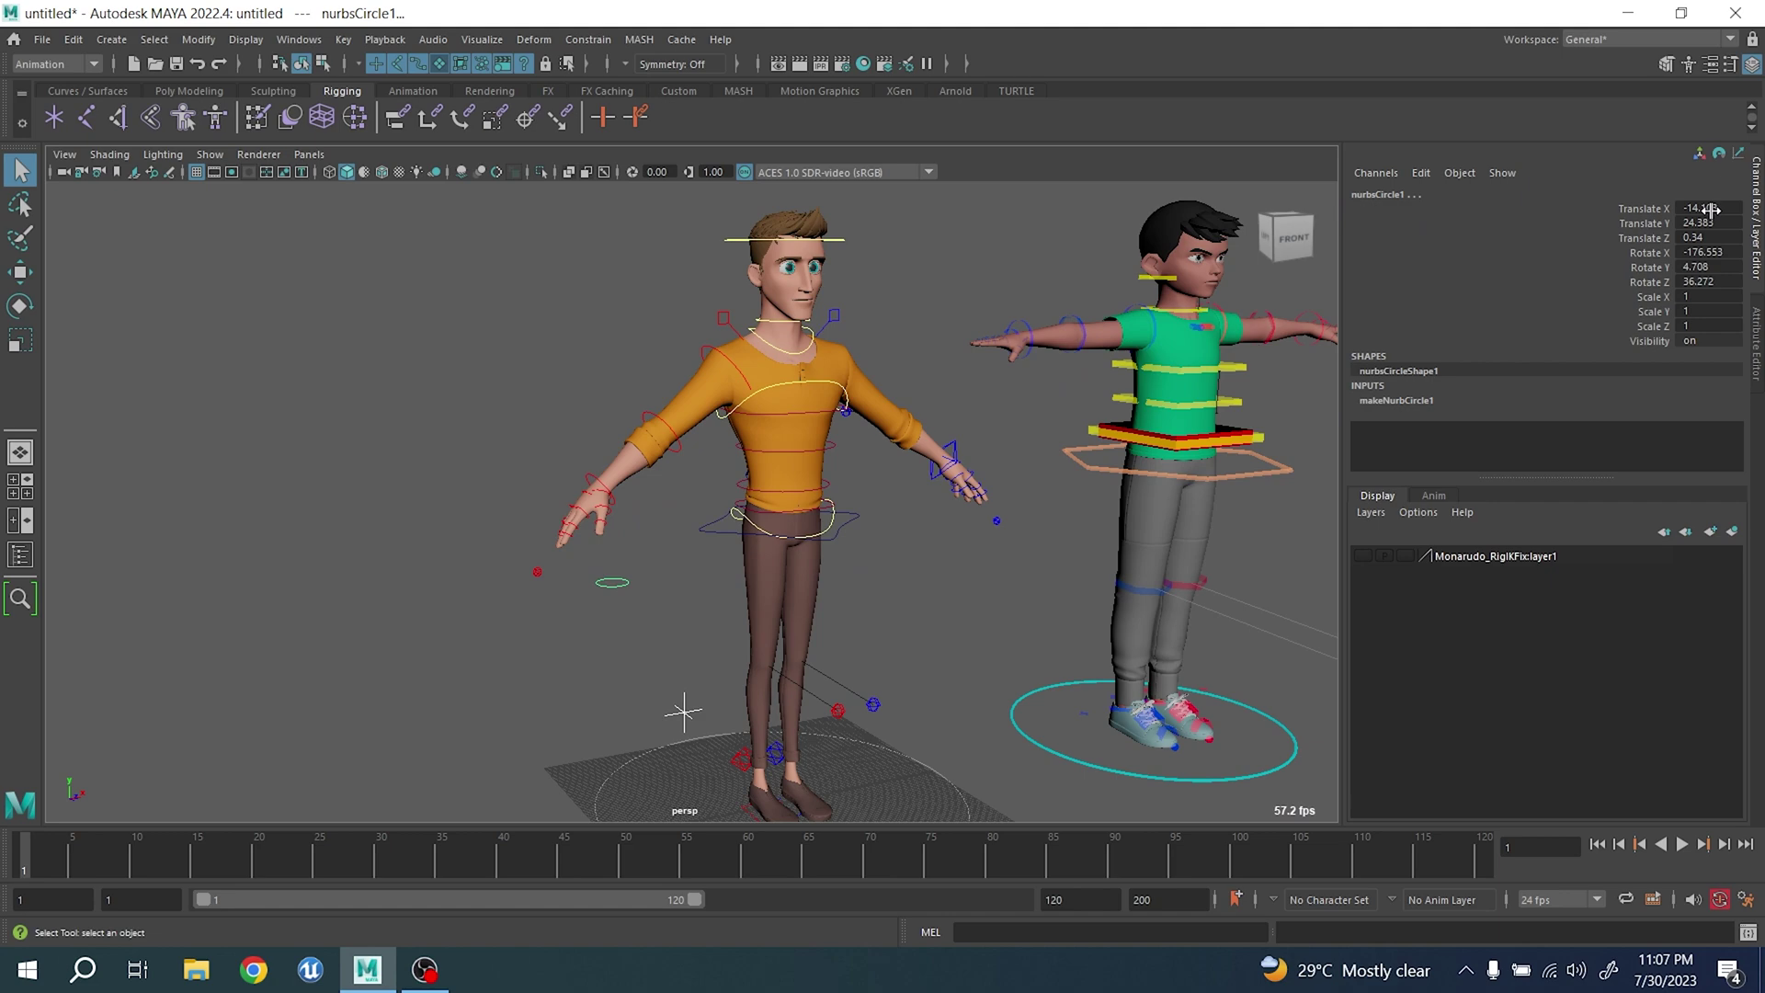
drag(1711, 210, 1710, 281)
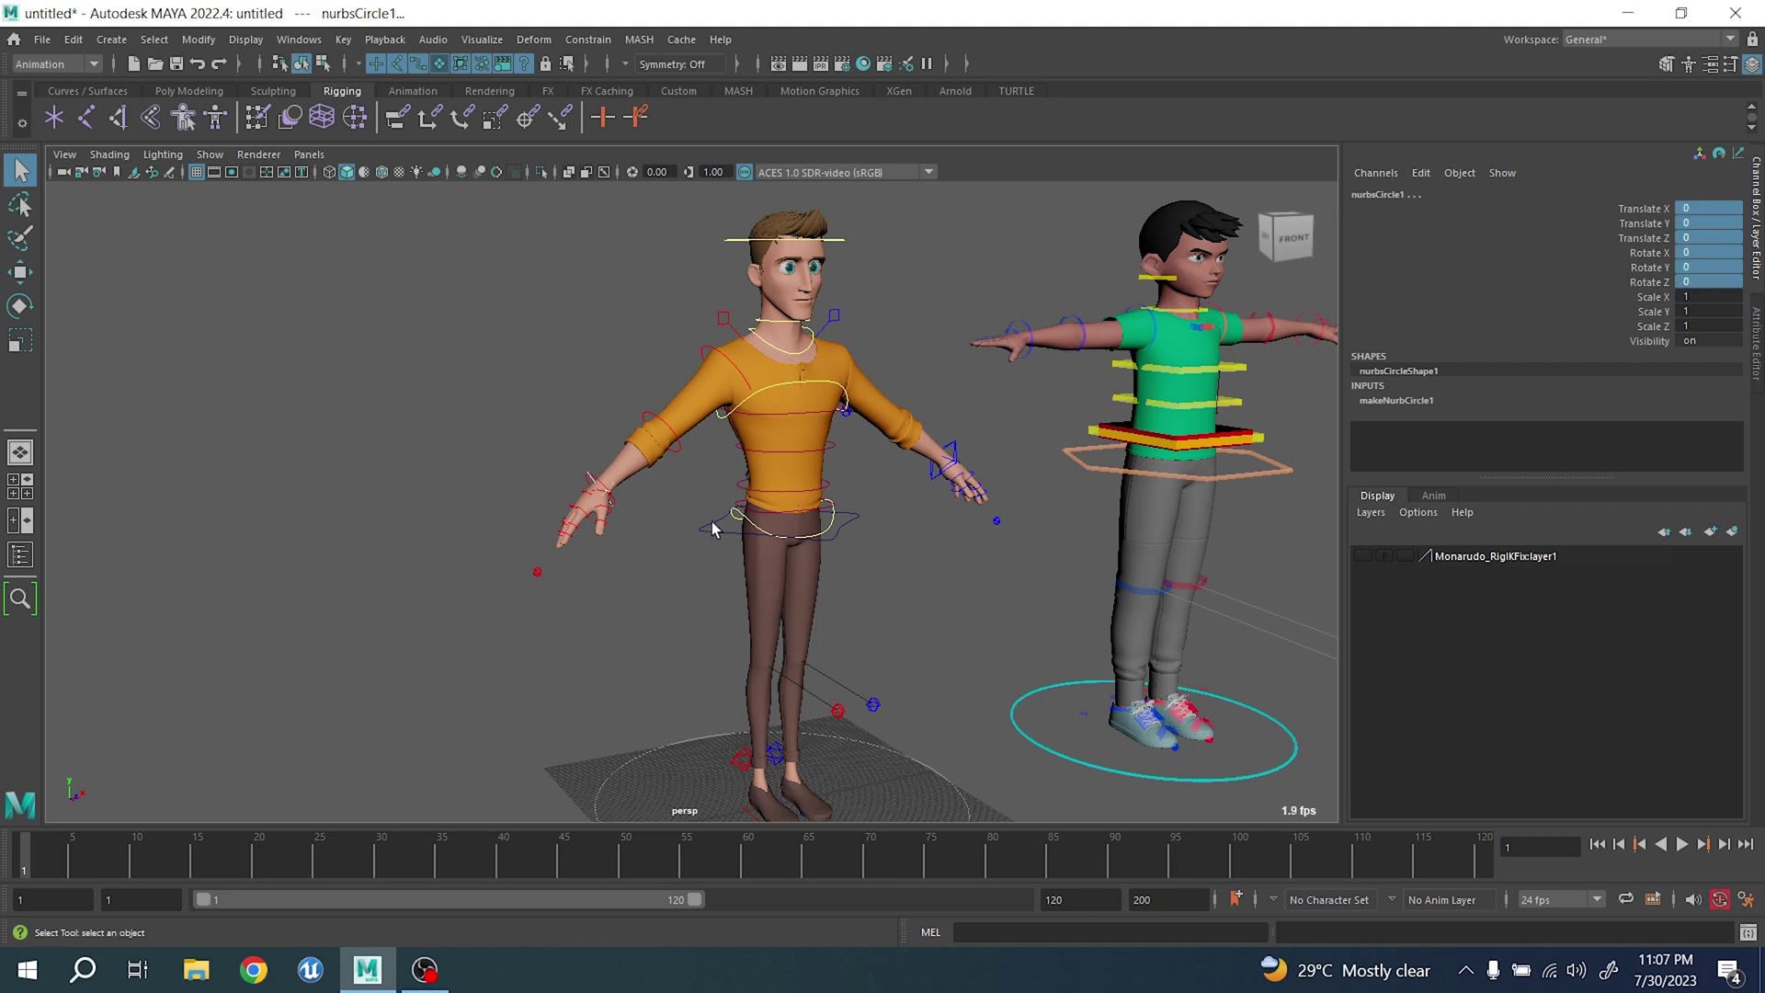
- Move the circle and locator above the back of the right wrist, to about -3.11 in X and -3.56 in Y
scroll(713, 530, up, 10)
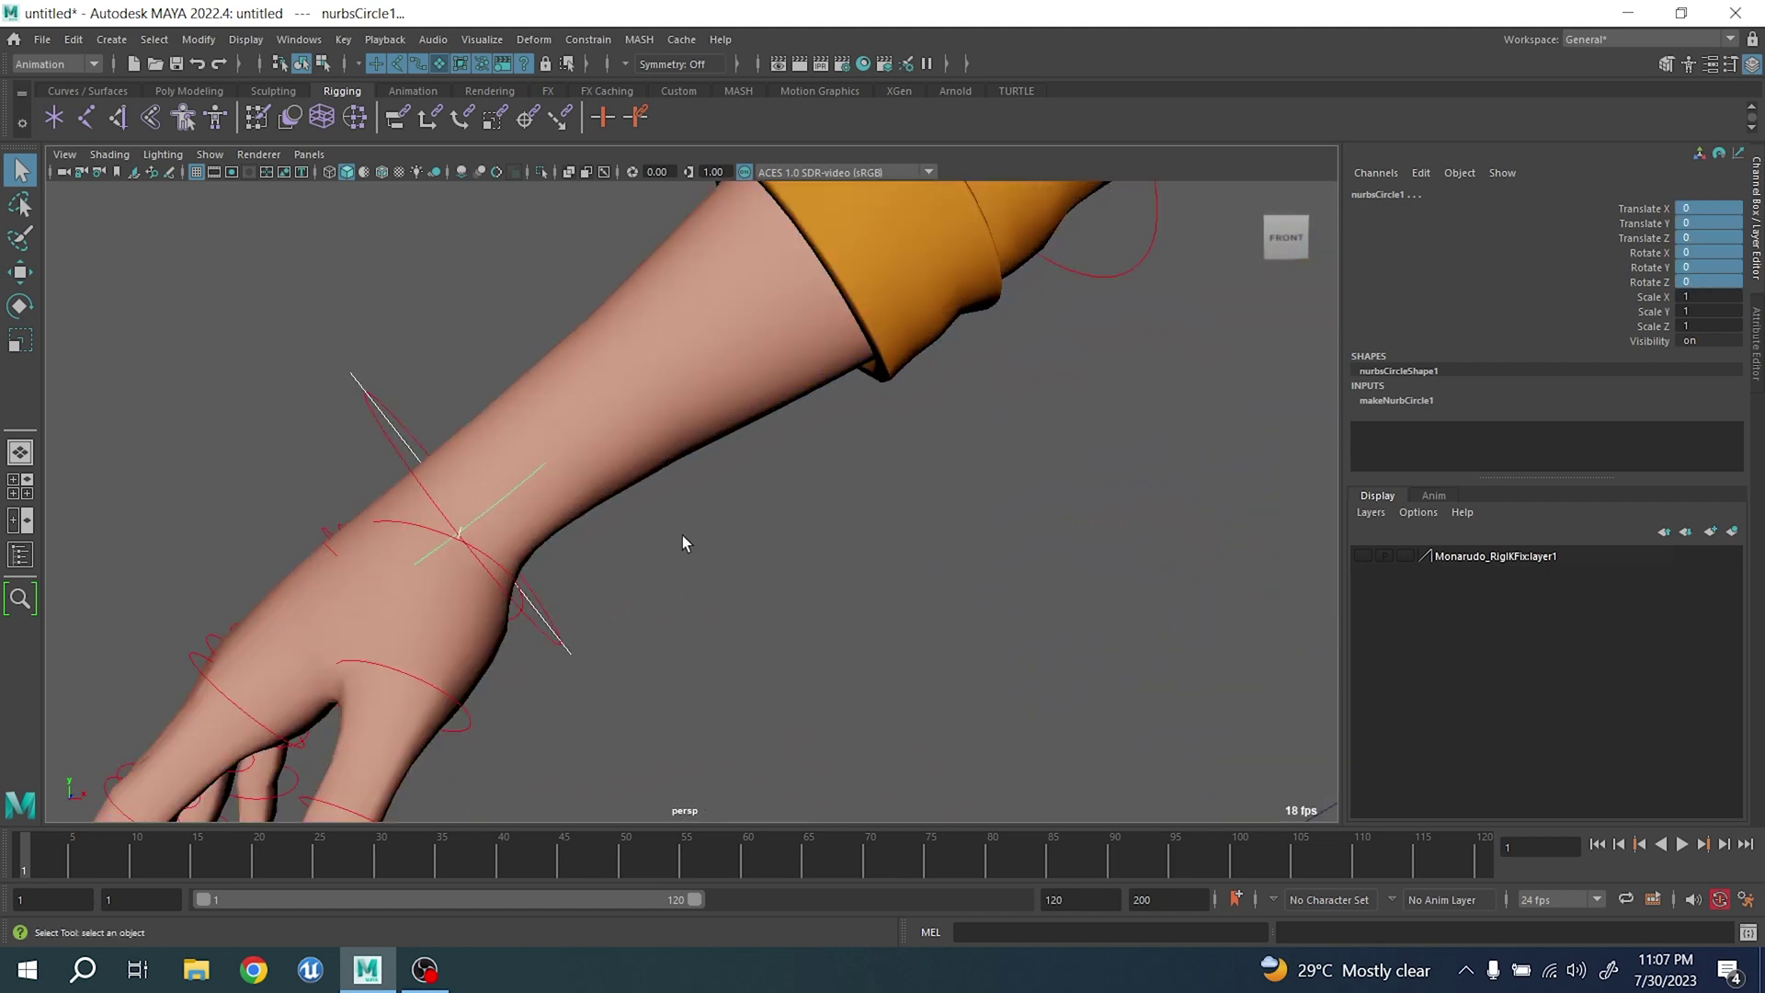
key(f)
key(w)
middle_drag(864, 563, 725, 524)
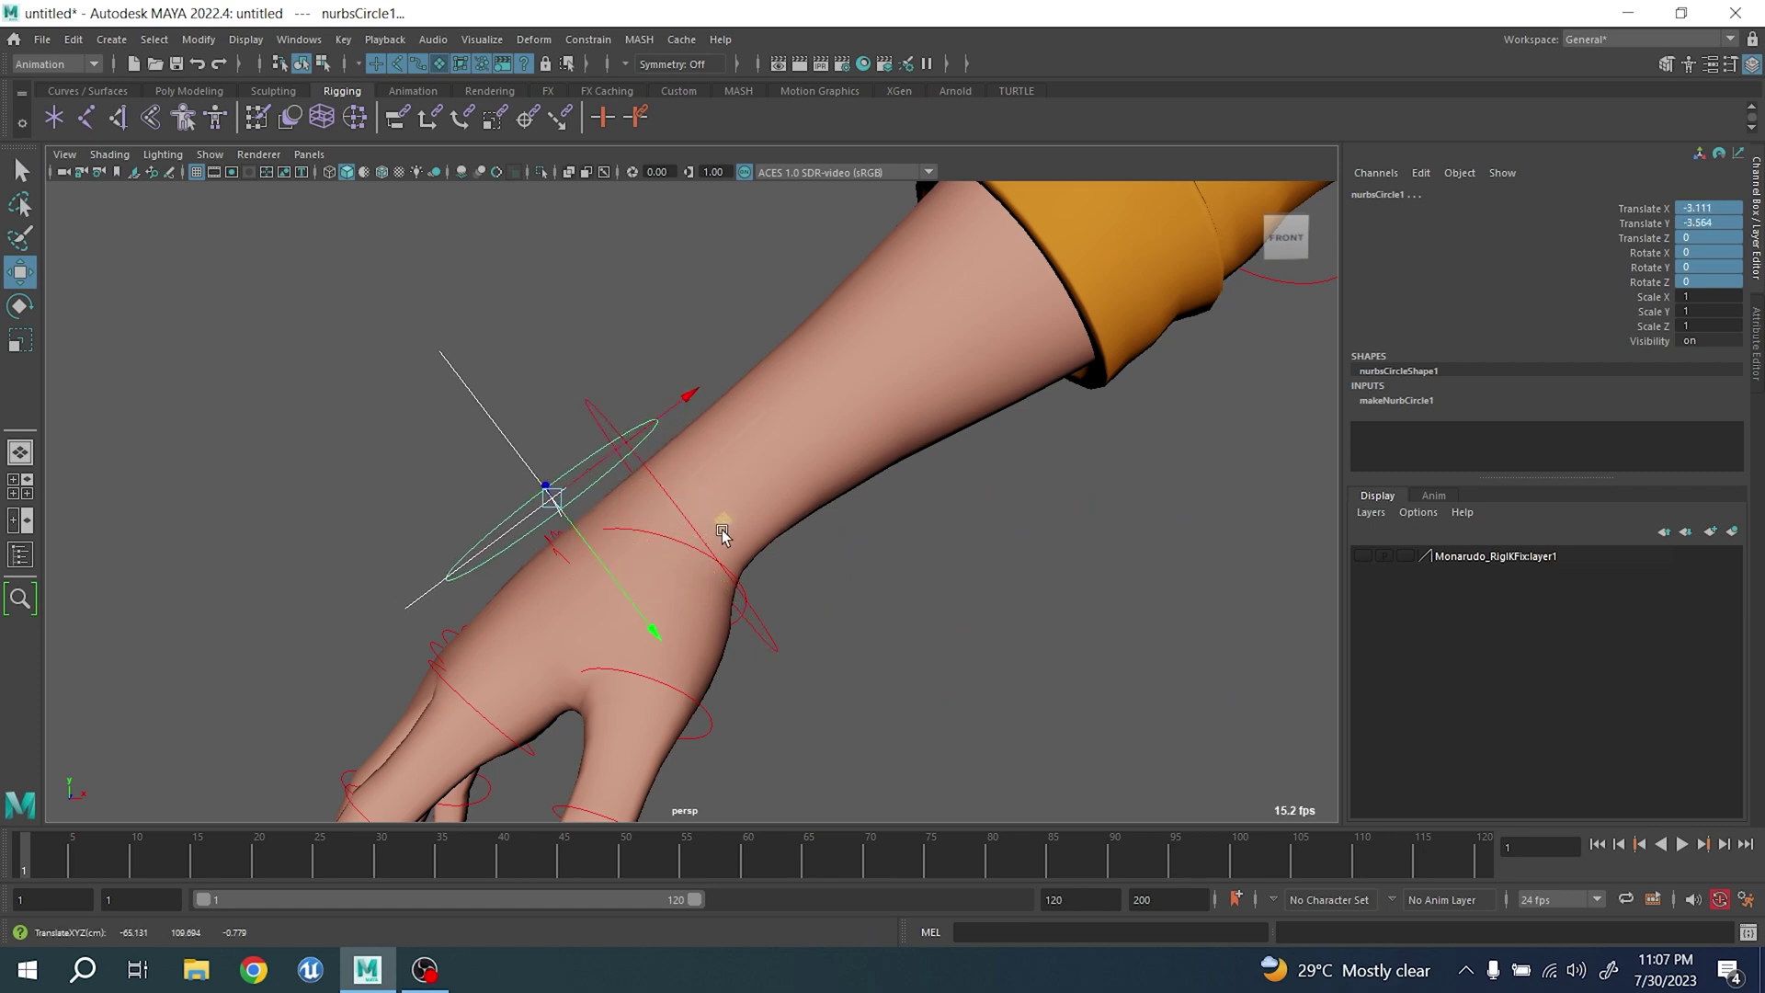
alt+drag(724, 535, 631, 450)
click(604, 441)
- Examine both characters' arms and the placement of the circle above the orange-shirted character's right hand
scroll(634, 444, down, 5)
alt+middle_drag(917, 403, 468, 617)
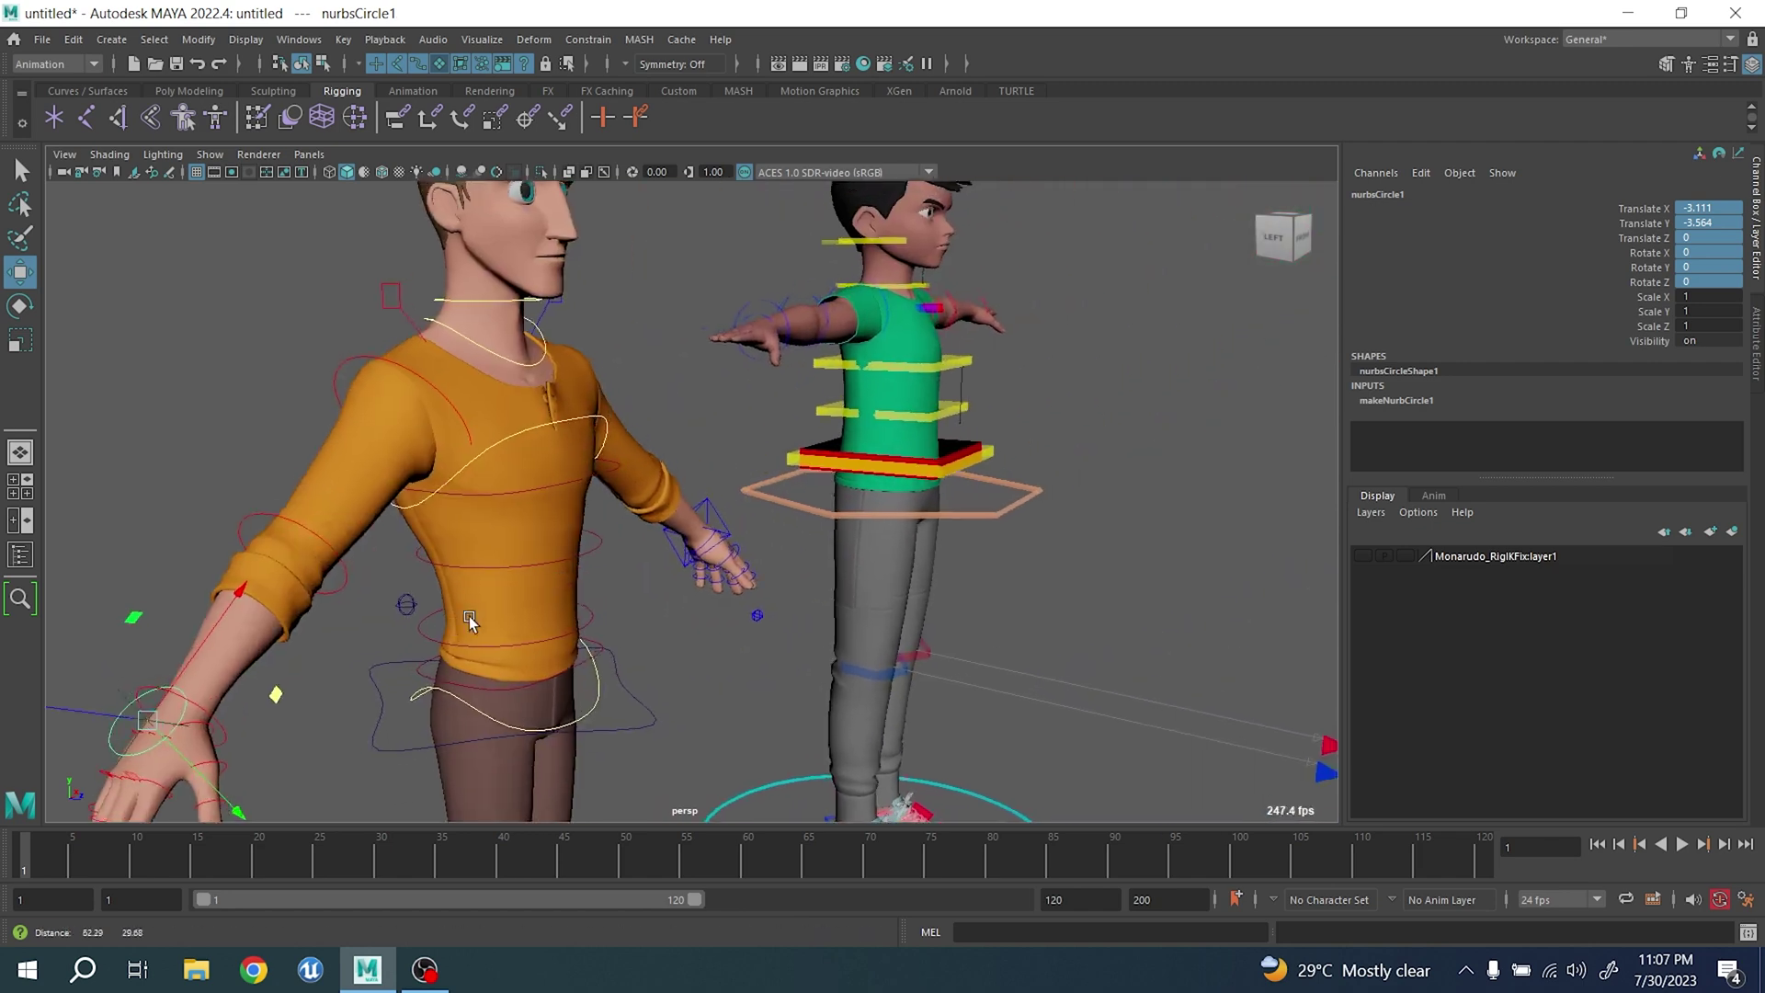
alt+drag(984, 375, 902, 417)
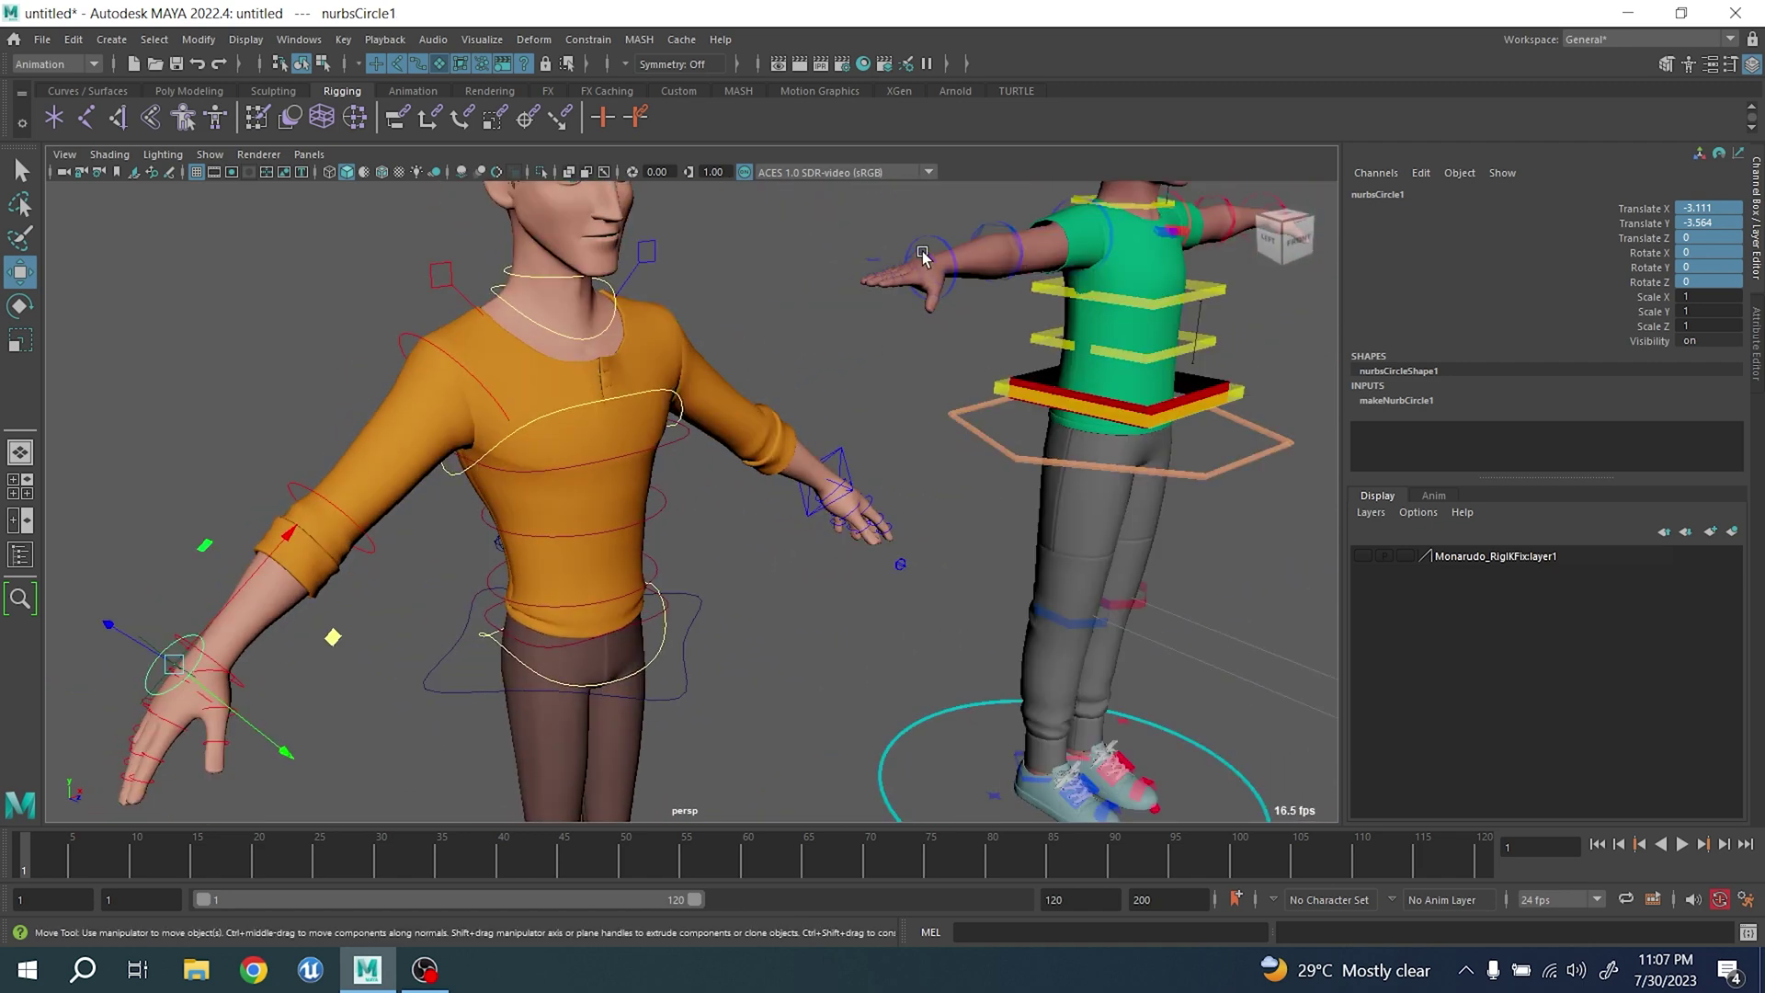
alt+drag(414, 658, 662, 627)
scroll(662, 620, up, 5)
alt+middle_drag(657, 524, 670, 654)
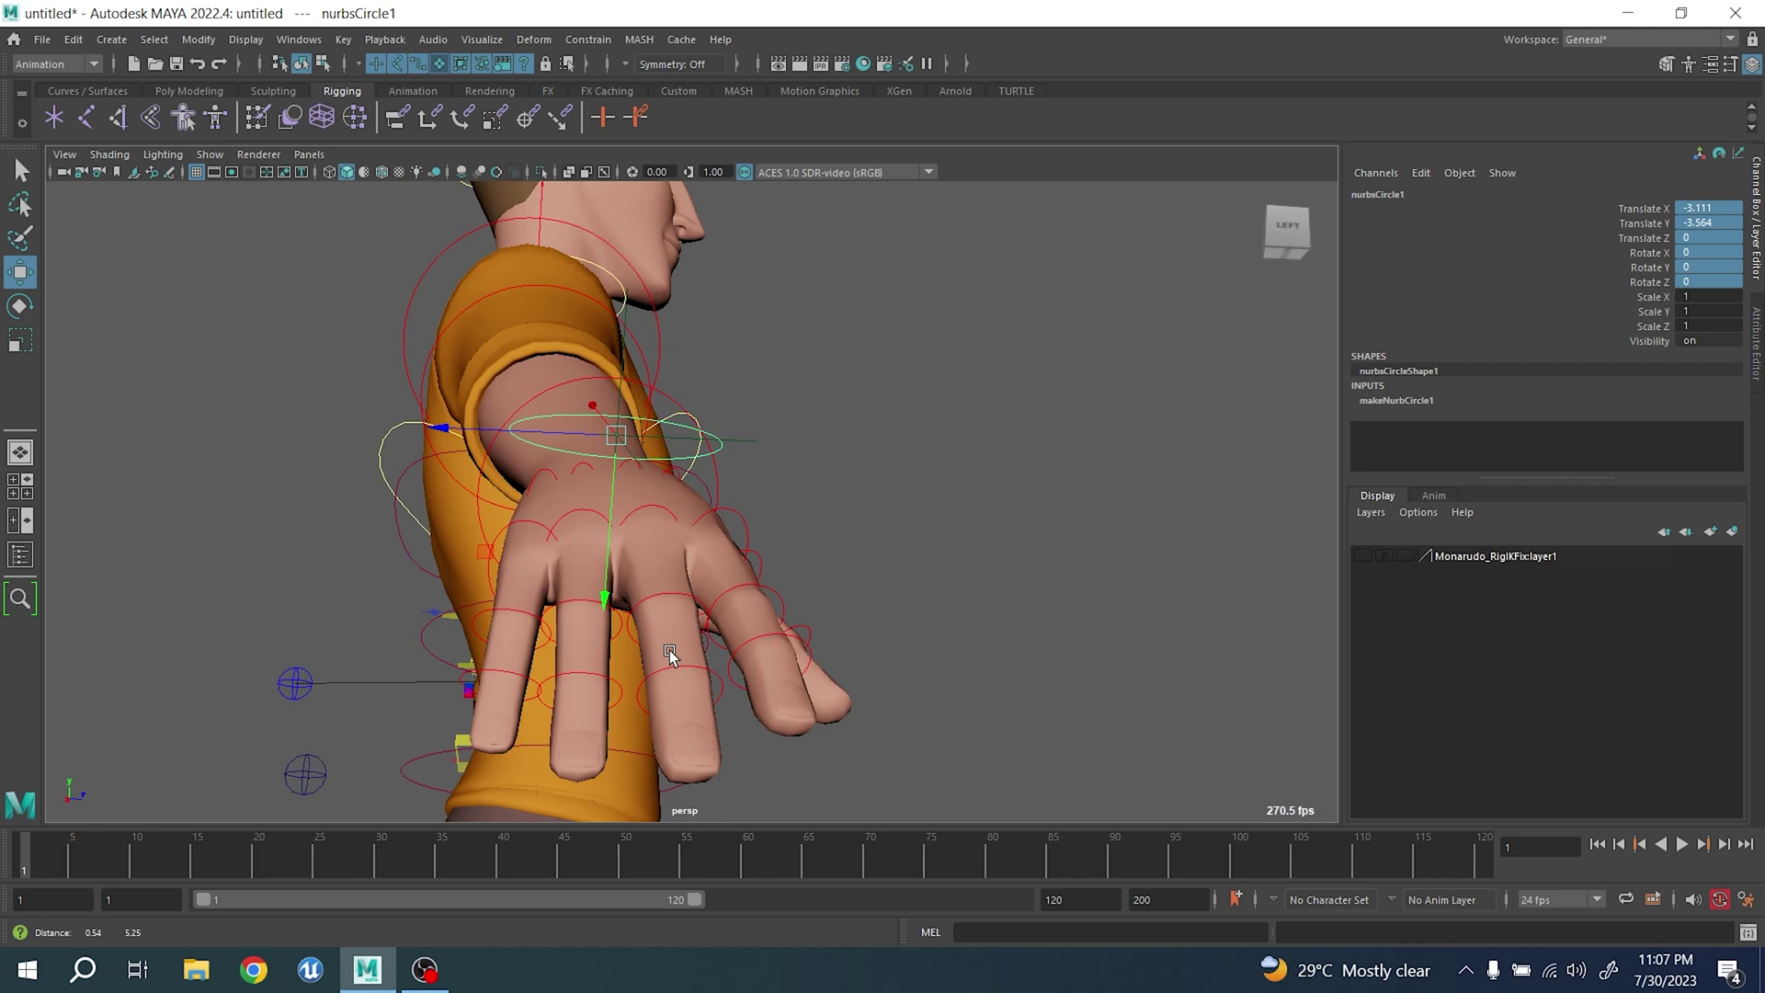
scroll(670, 655, up, 3)
- Move the circle and locator closer to the wrist, to about -2.76 in Y and 0.45 in Z, and clear the selection
click(747, 505)
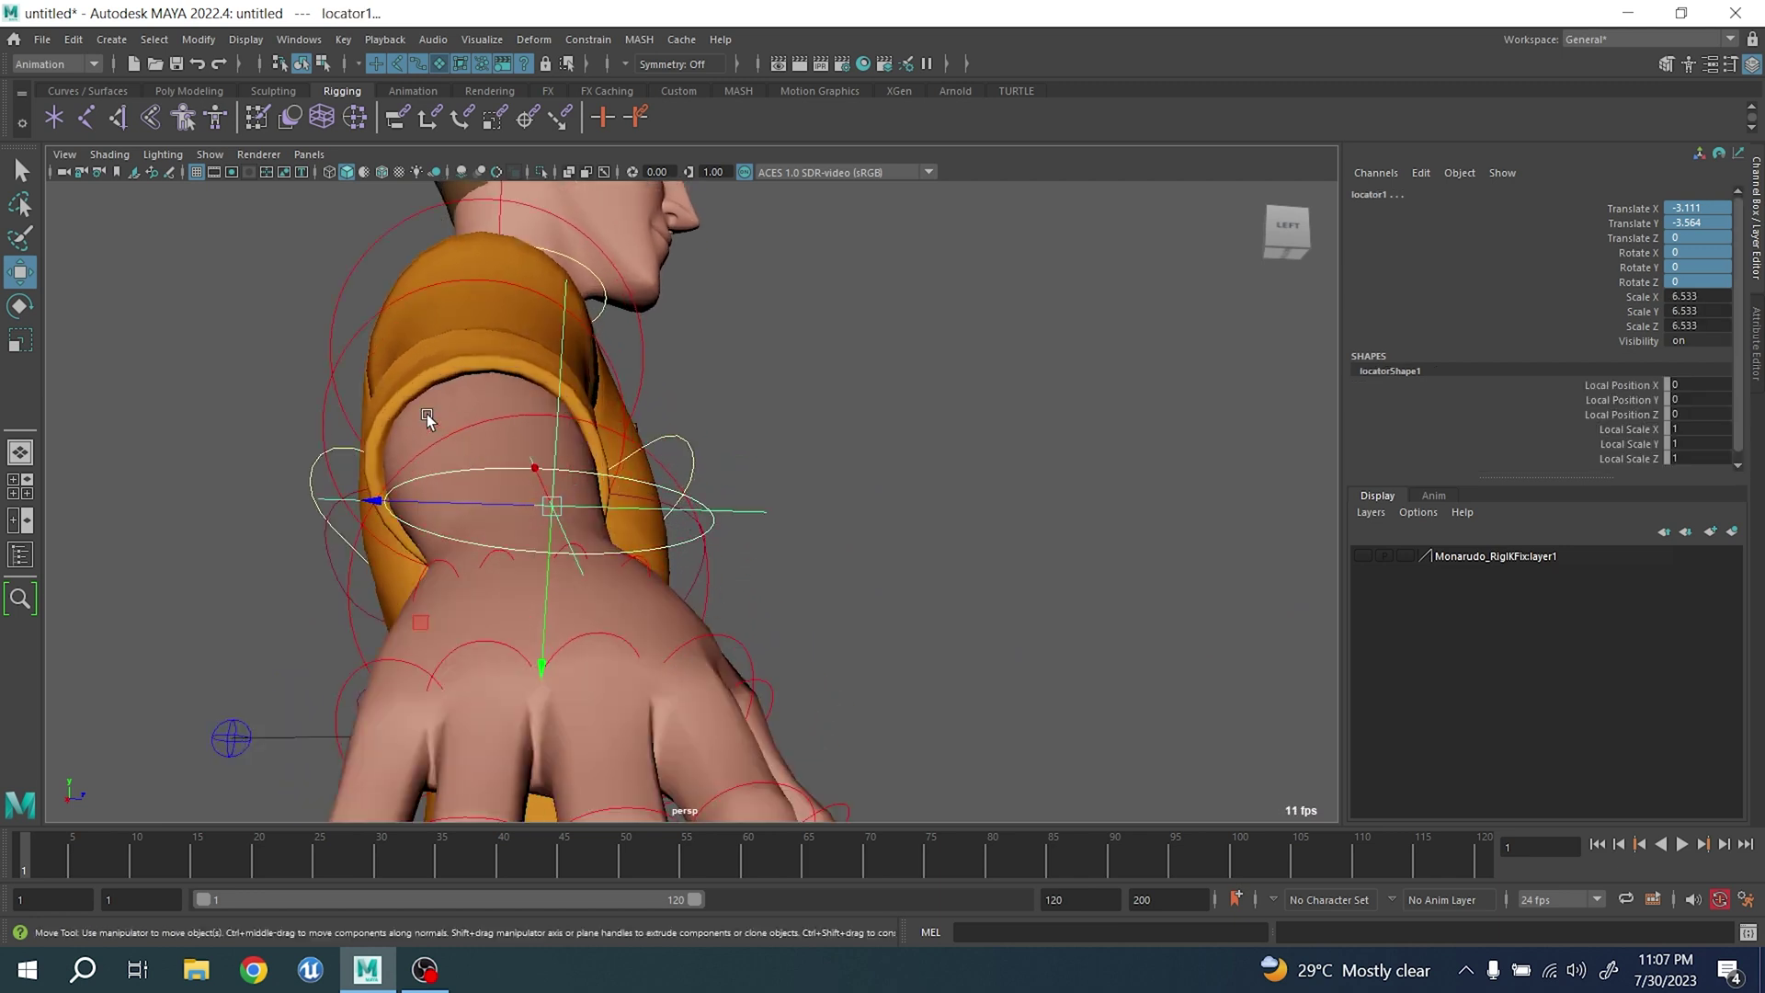
mouse_move(469, 421)
alt+mouse_down()
mouse_move(474, 484)
mouse_move(367, 462)
mouse_move(366, 441)
alt+mouse_up()
key(w)
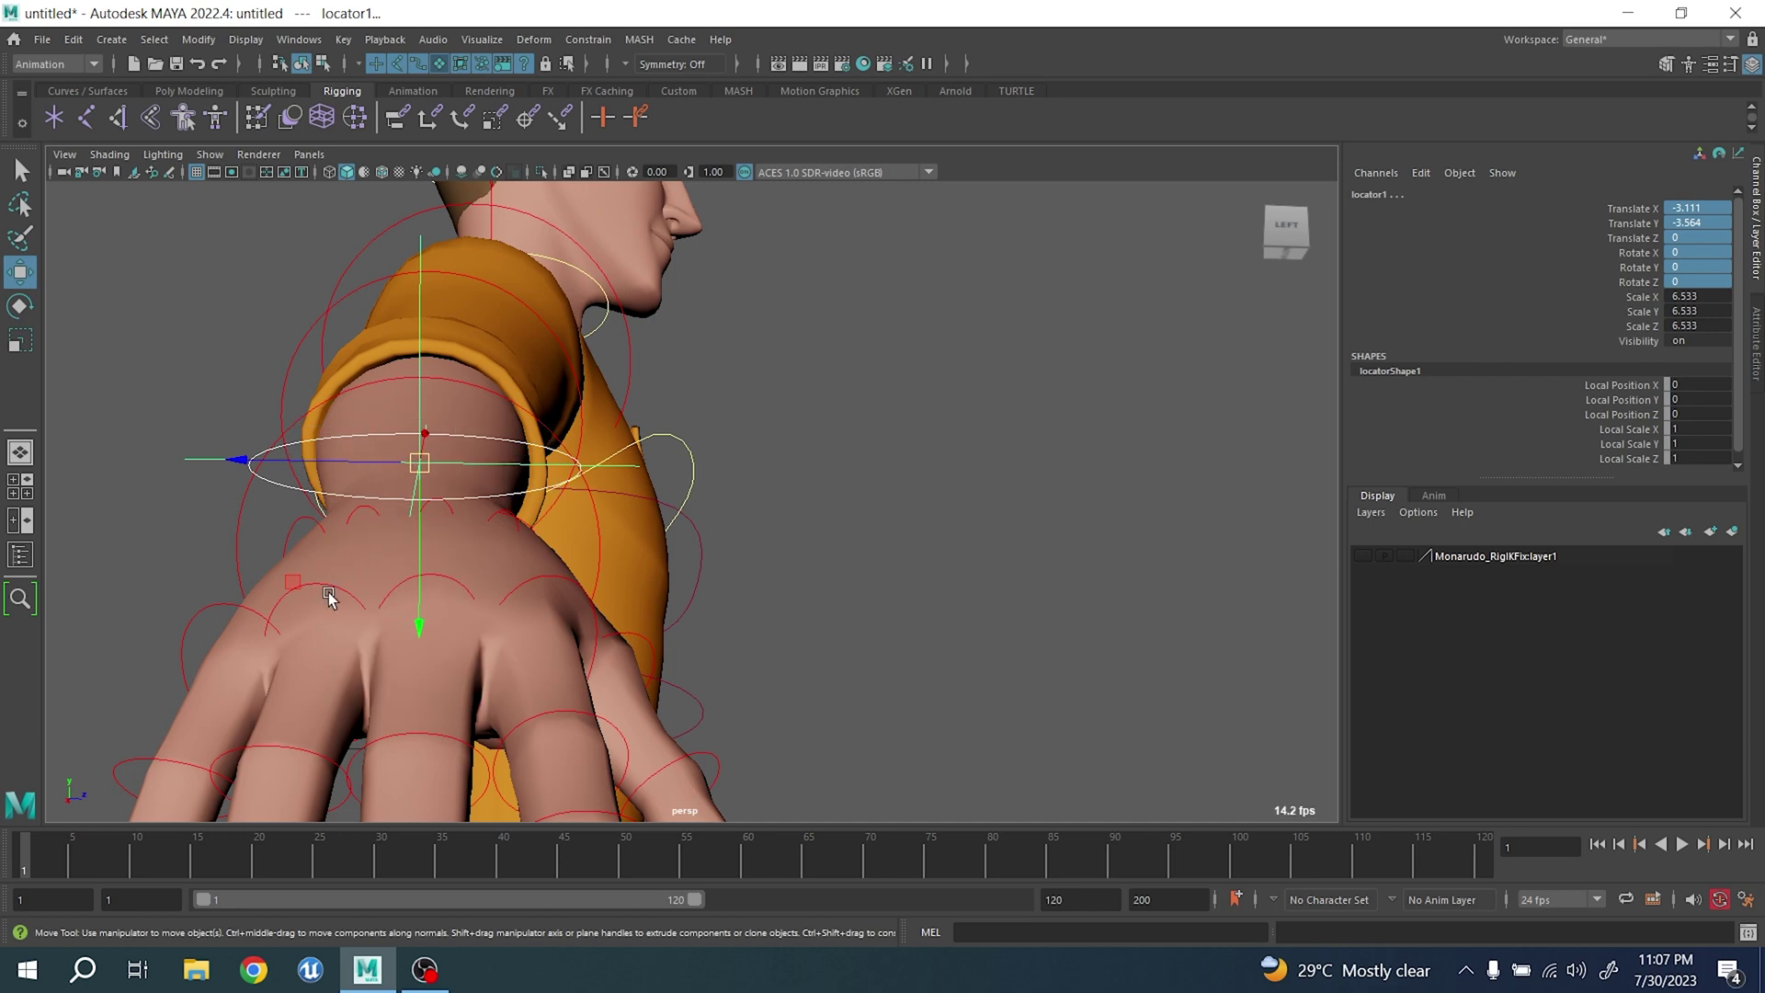
mouse_move(287, 579)
mouse_down()
mouse_move(273, 603)
mouse_move(303, 668)
mouse_up()
key(f)
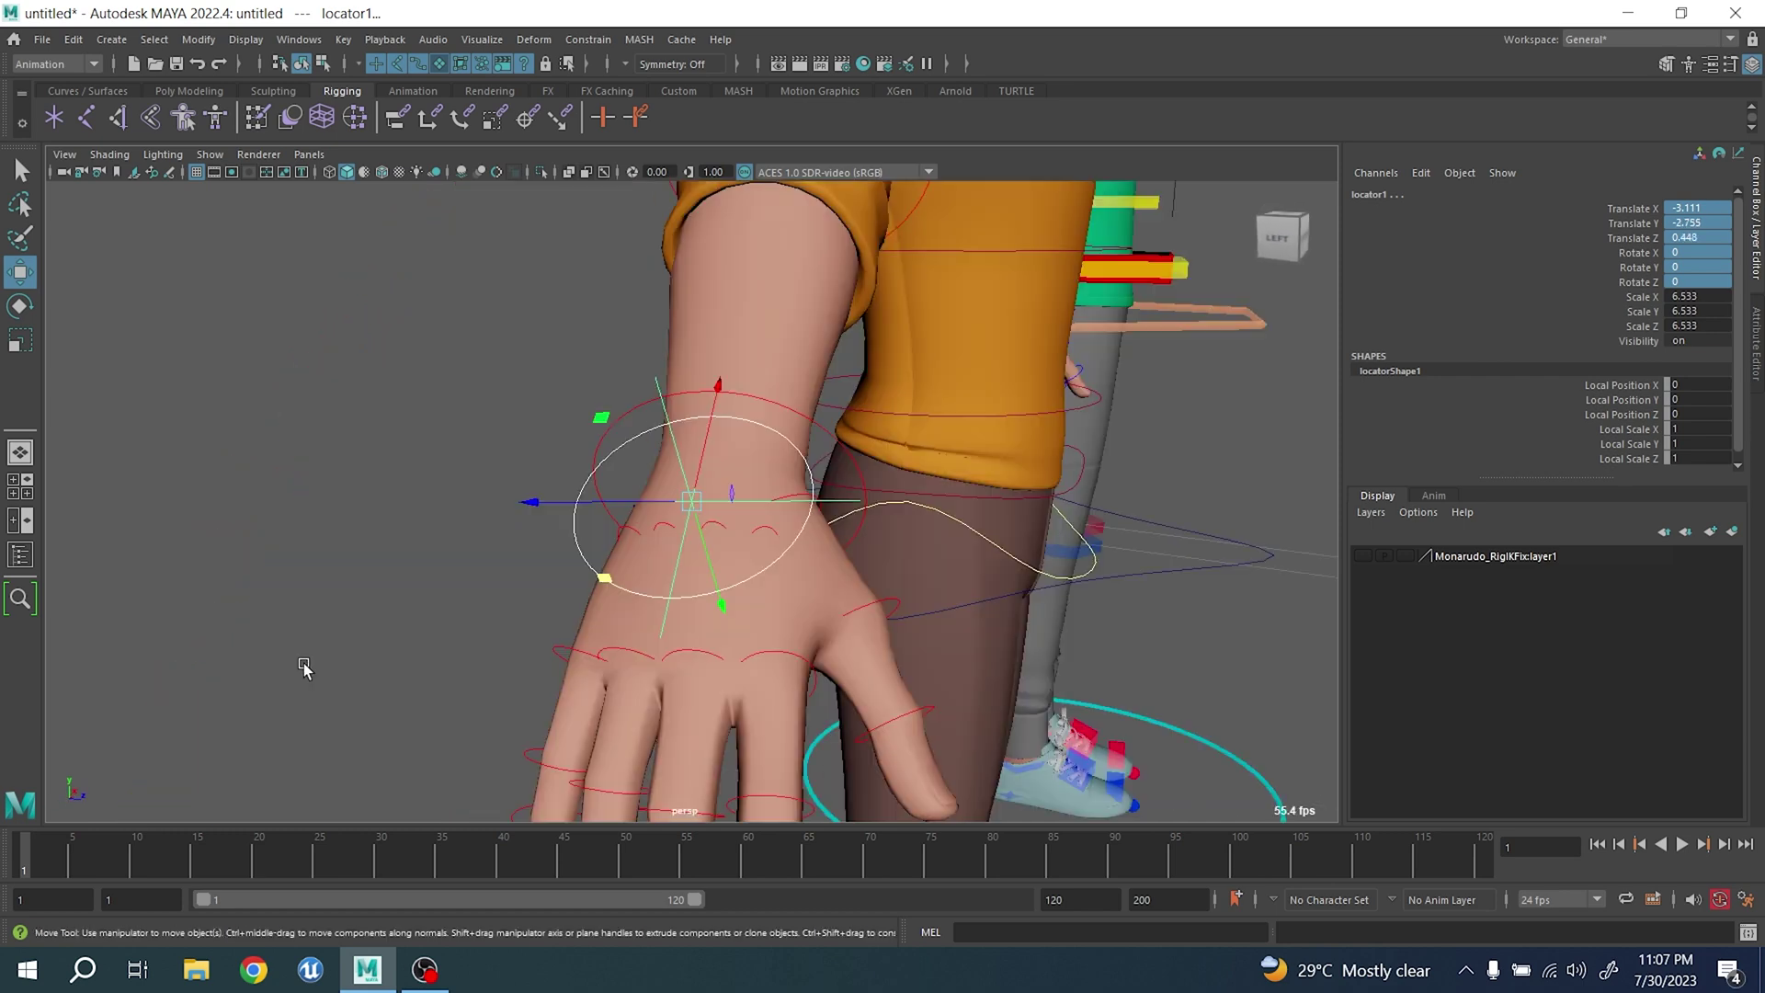
scroll(481, 657, down, 6)
scroll(533, 681, up, 5)
mouse_move(482, 658)
alt+mouse_down()
mouse_move(532, 681)
mouse_move(598, 650)
mouse_move(500, 636)
alt+mouse_up()
scroll(500, 636, down, 5)
scroll(515, 643, up, 3)
click(631, 459)
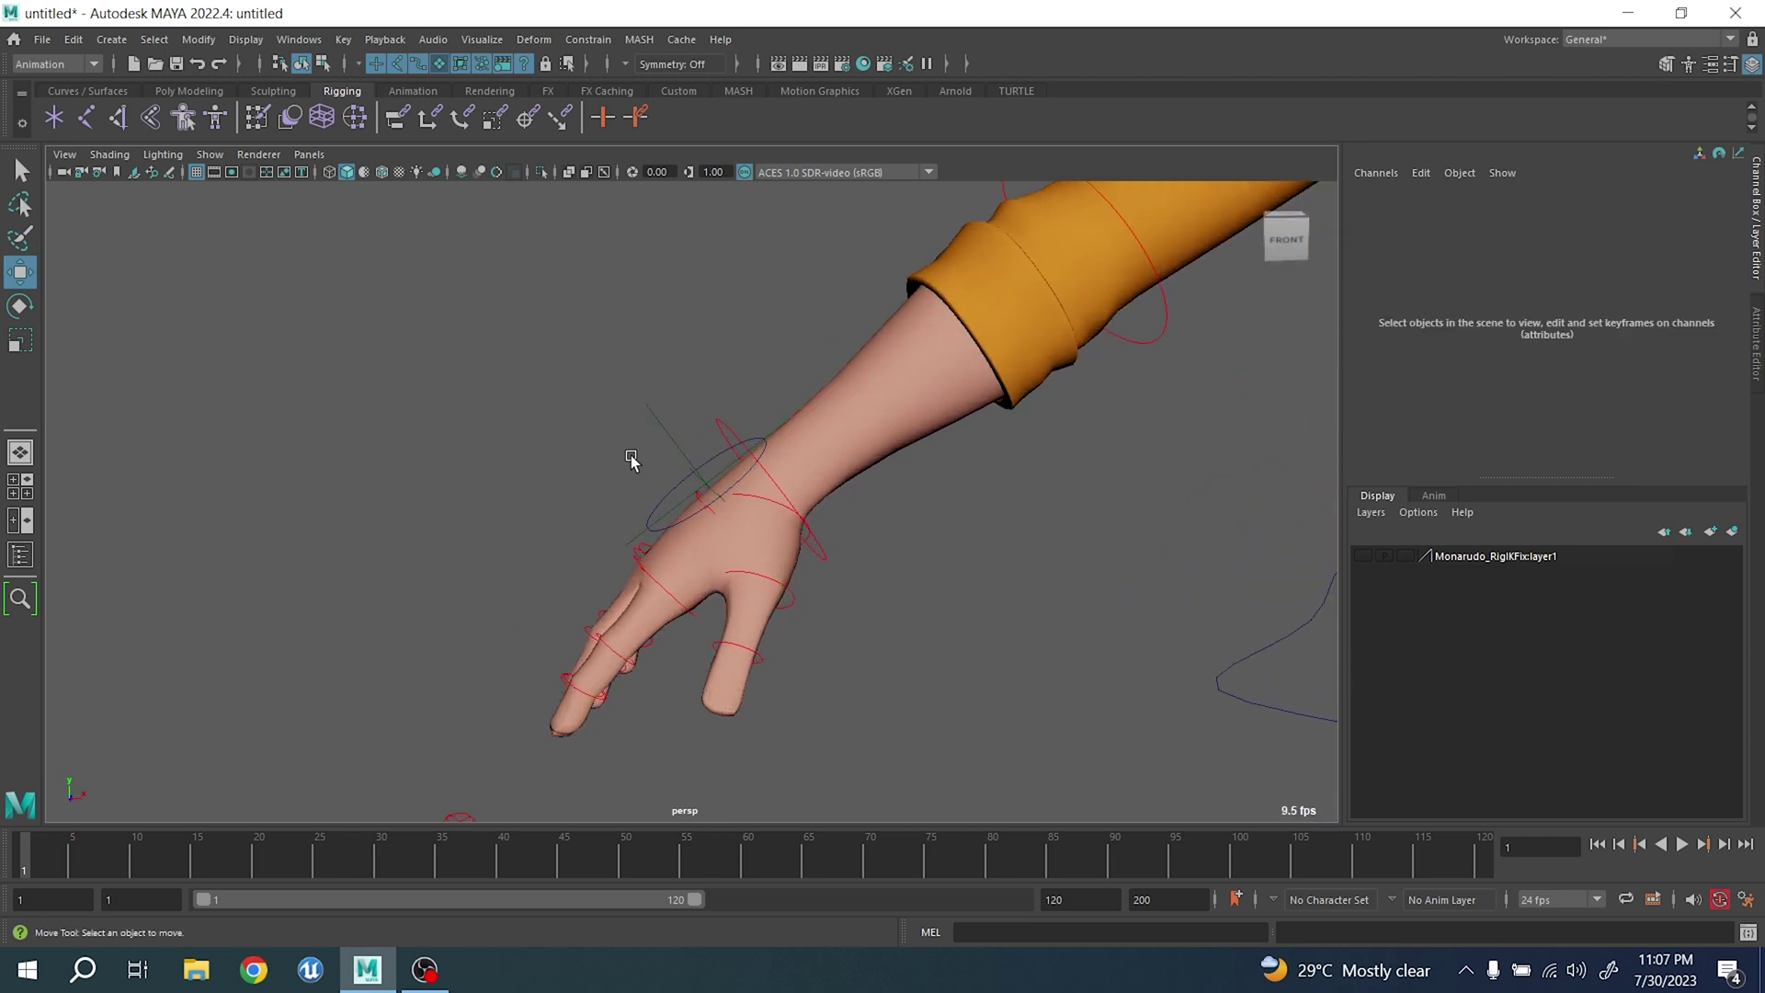
- Rotate the right wrist FK control about 49.5 degrees in Z as a test, undo the rotation, and clear the selection
drag(701, 491, 774, 508)
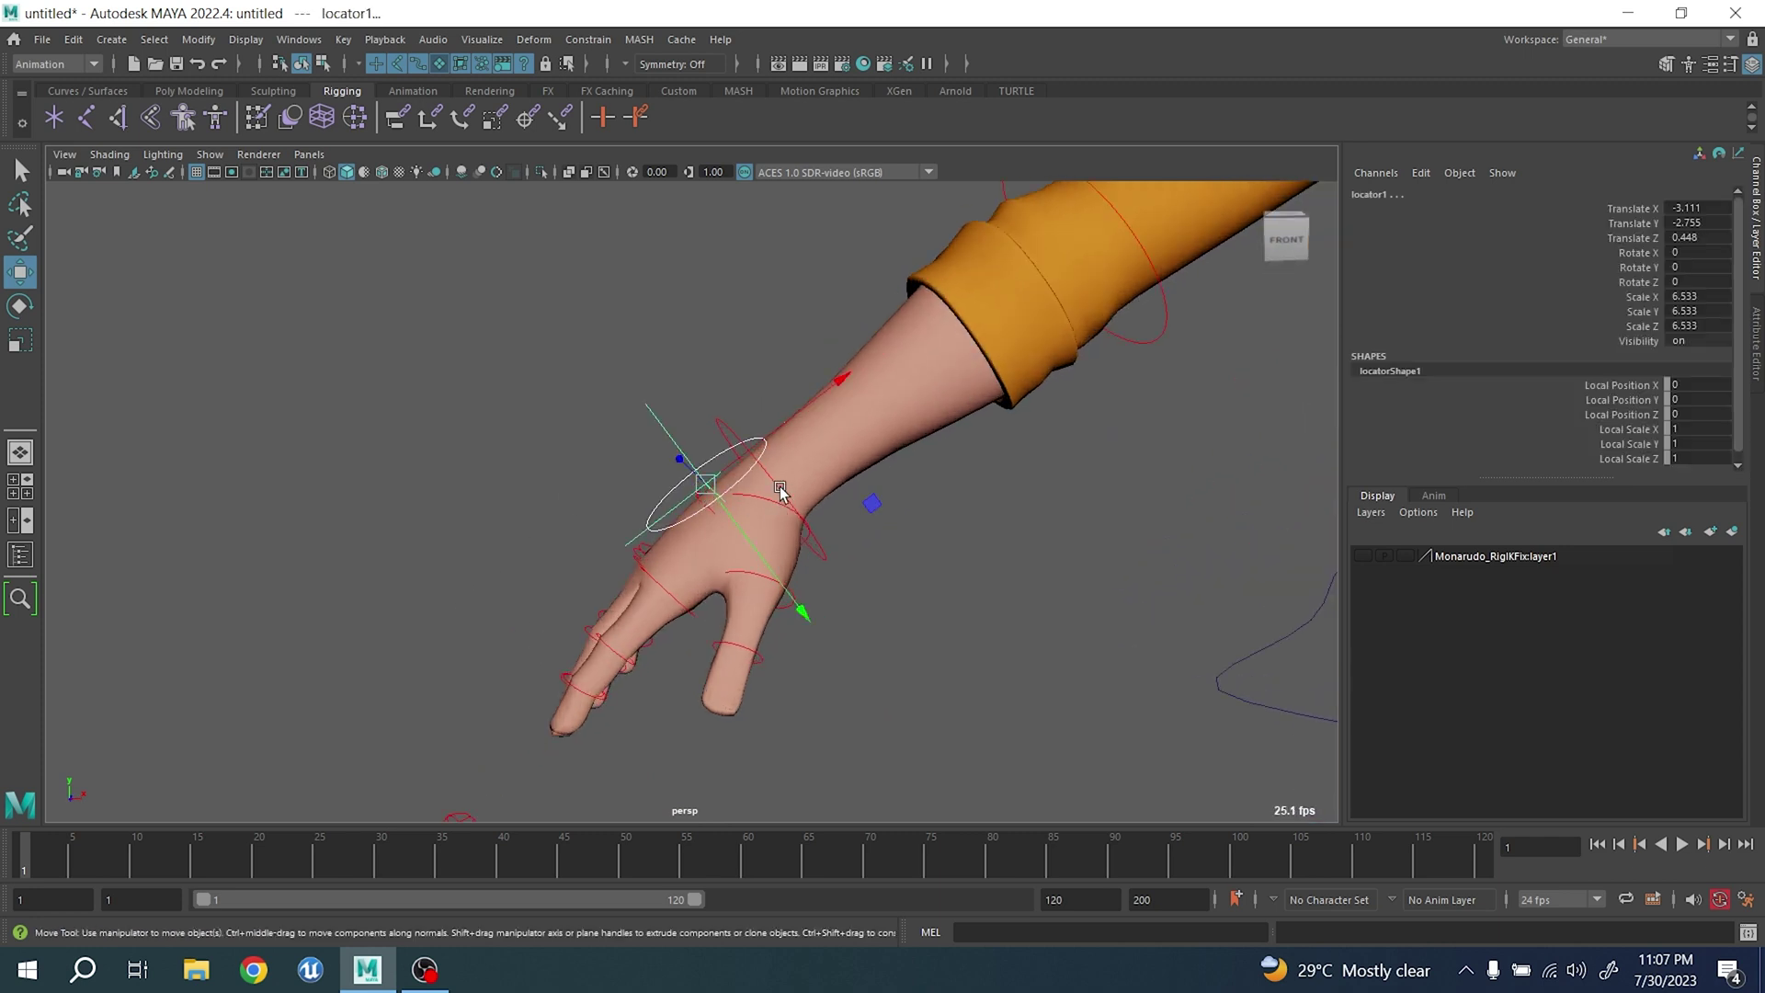
click(780, 487)
key(e)
drag(770, 324, 917, 457)
key(ctrl+z)
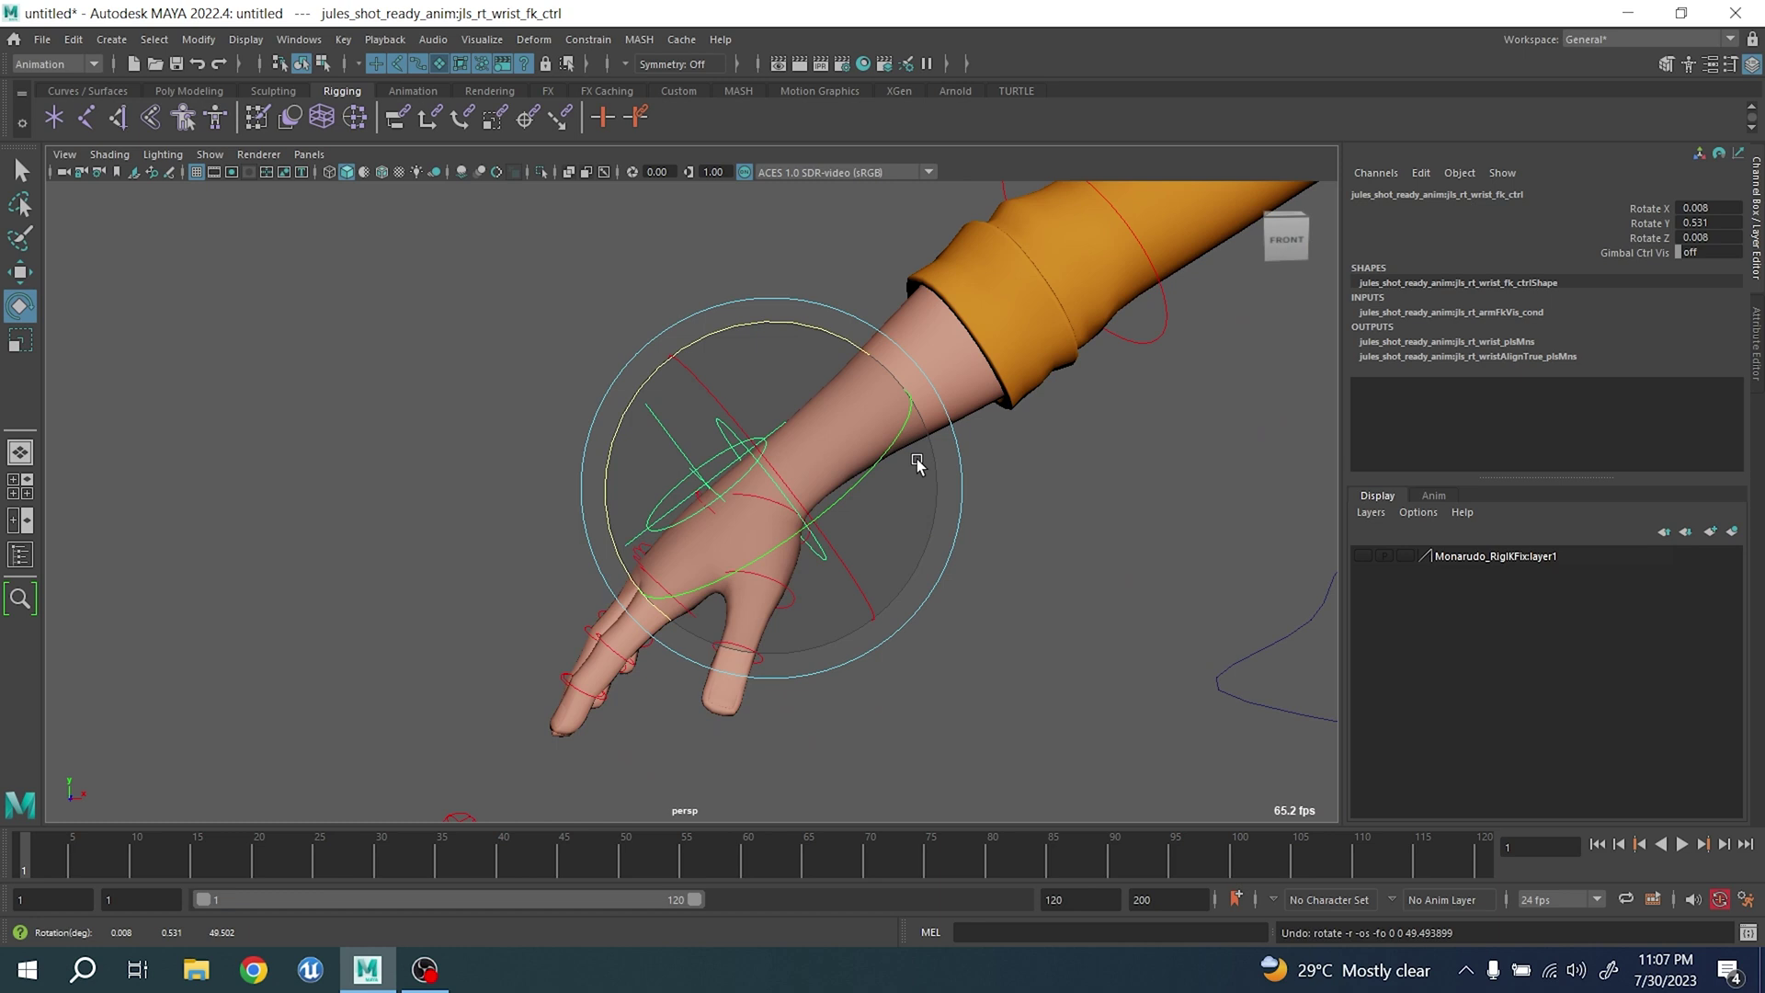
click(1052, 706)
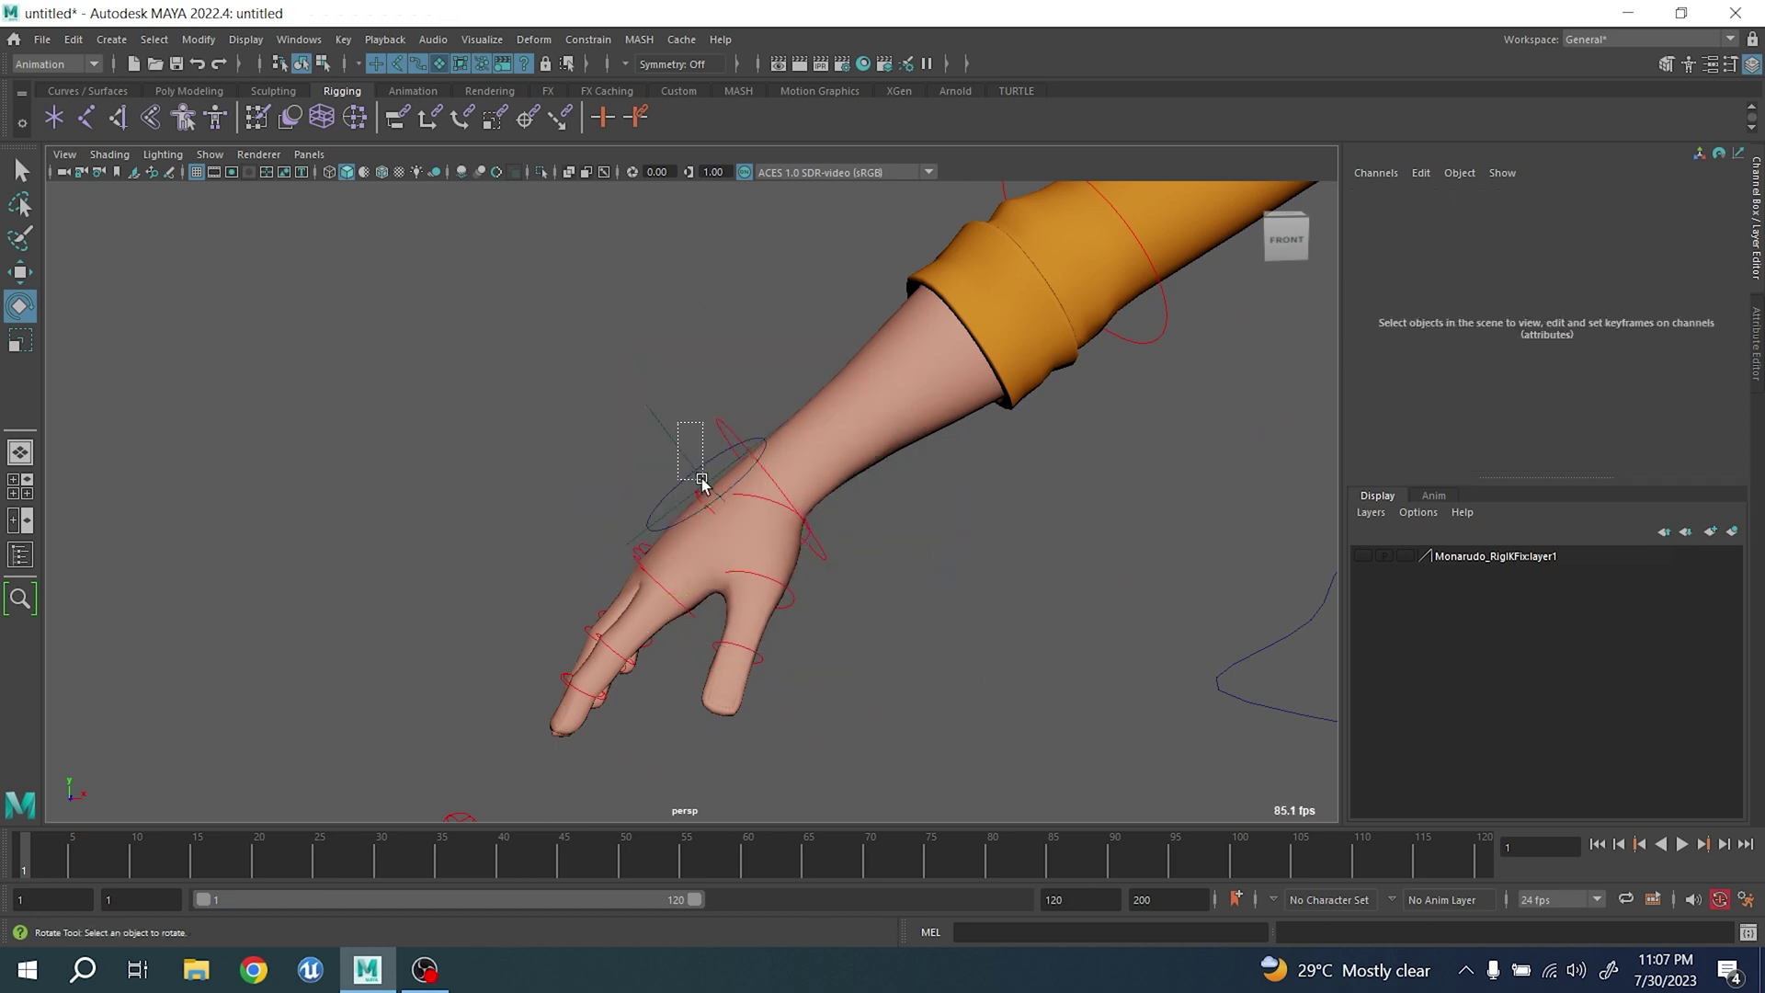
- Parent the NURBS circle and the locator to the small round right arm control below the hand
drag(701, 483, 703, 486)
scroll(721, 526, down, 3)
key(q)
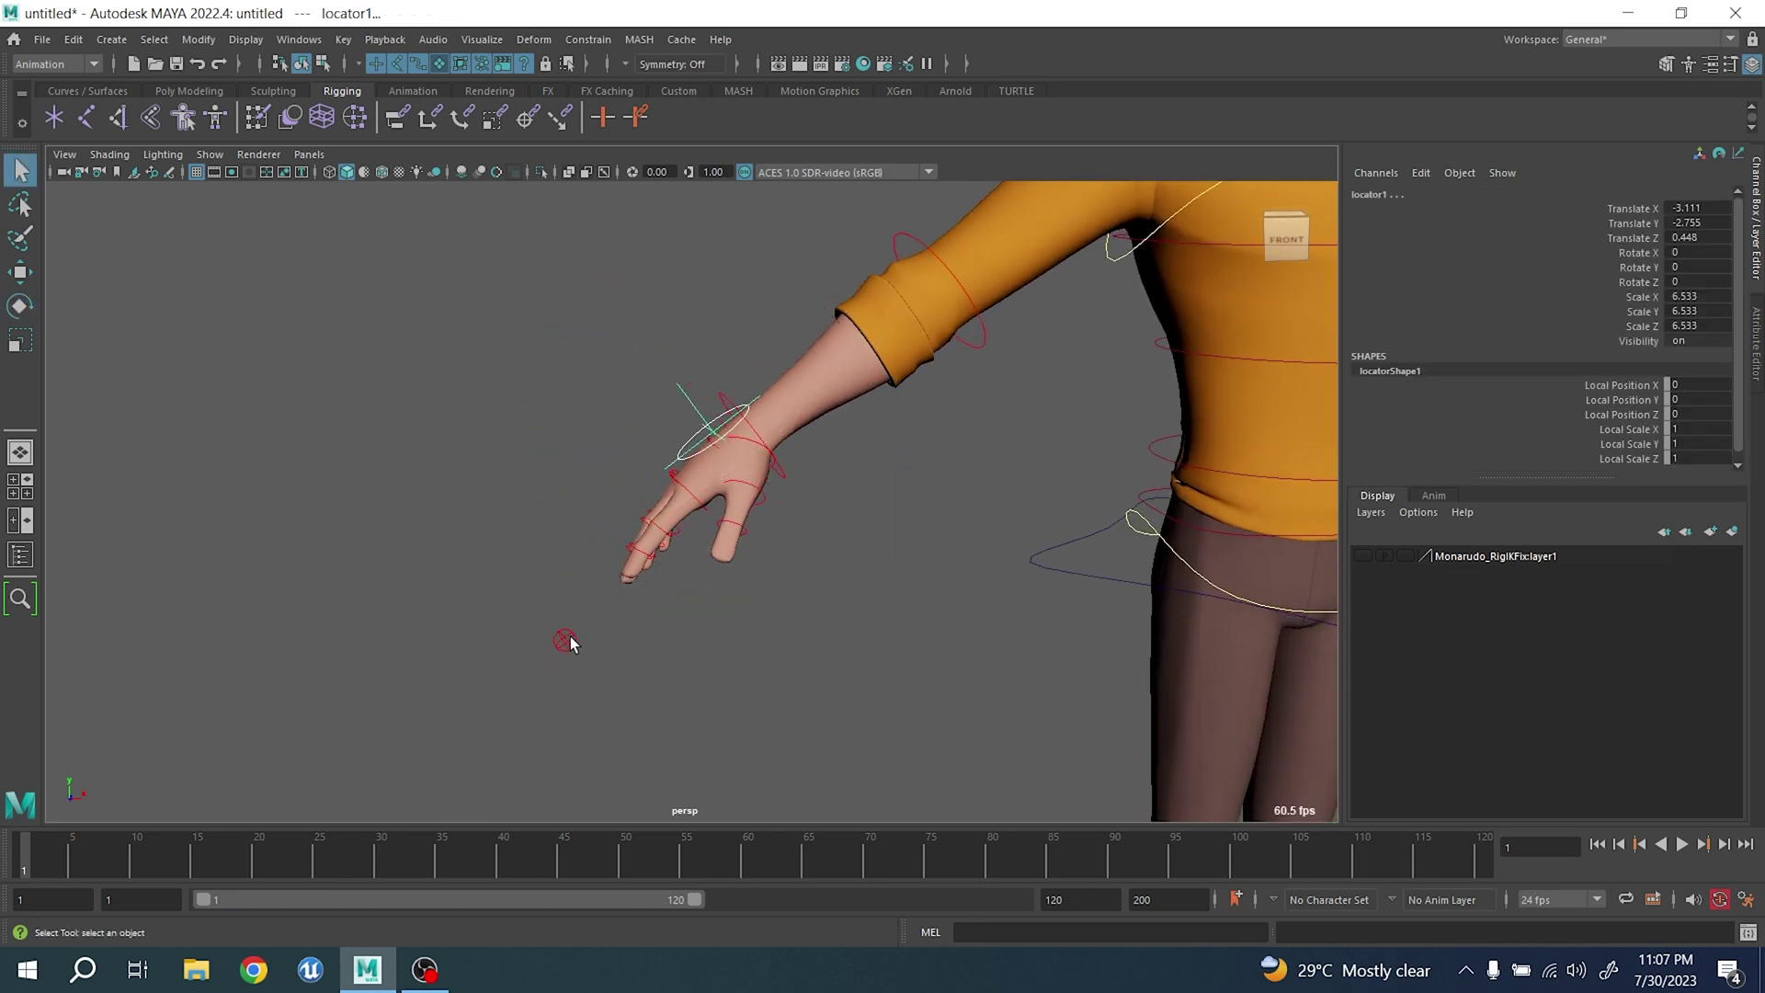
shift+click(570, 636)
key(p)
- Test-rotate the right wrist FK control under the new parenting, undo the rotation, and clear the selection
click(747, 446)
key(e)
drag(604, 391, 662, 445)
key(ctrl+z)
click(481, 548)
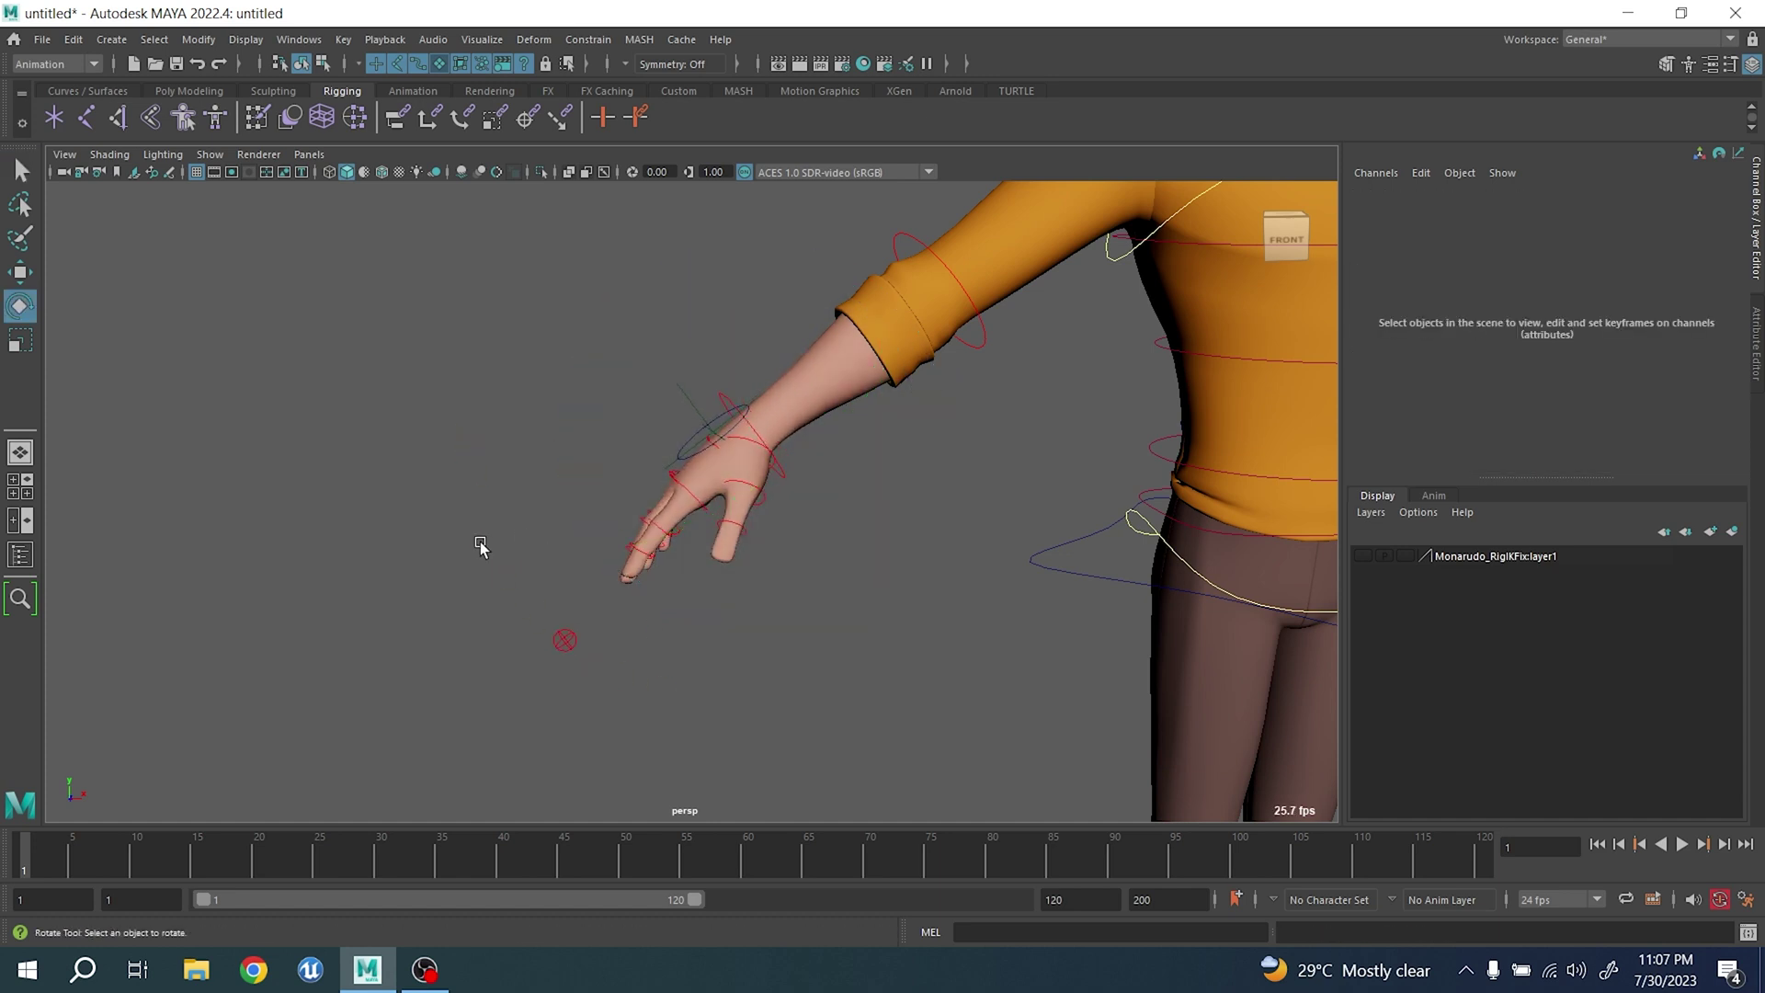
- Try changing the right arm's Fk Ik Blend to IK and moving the IK hand control, and undo both changes
click(567, 642)
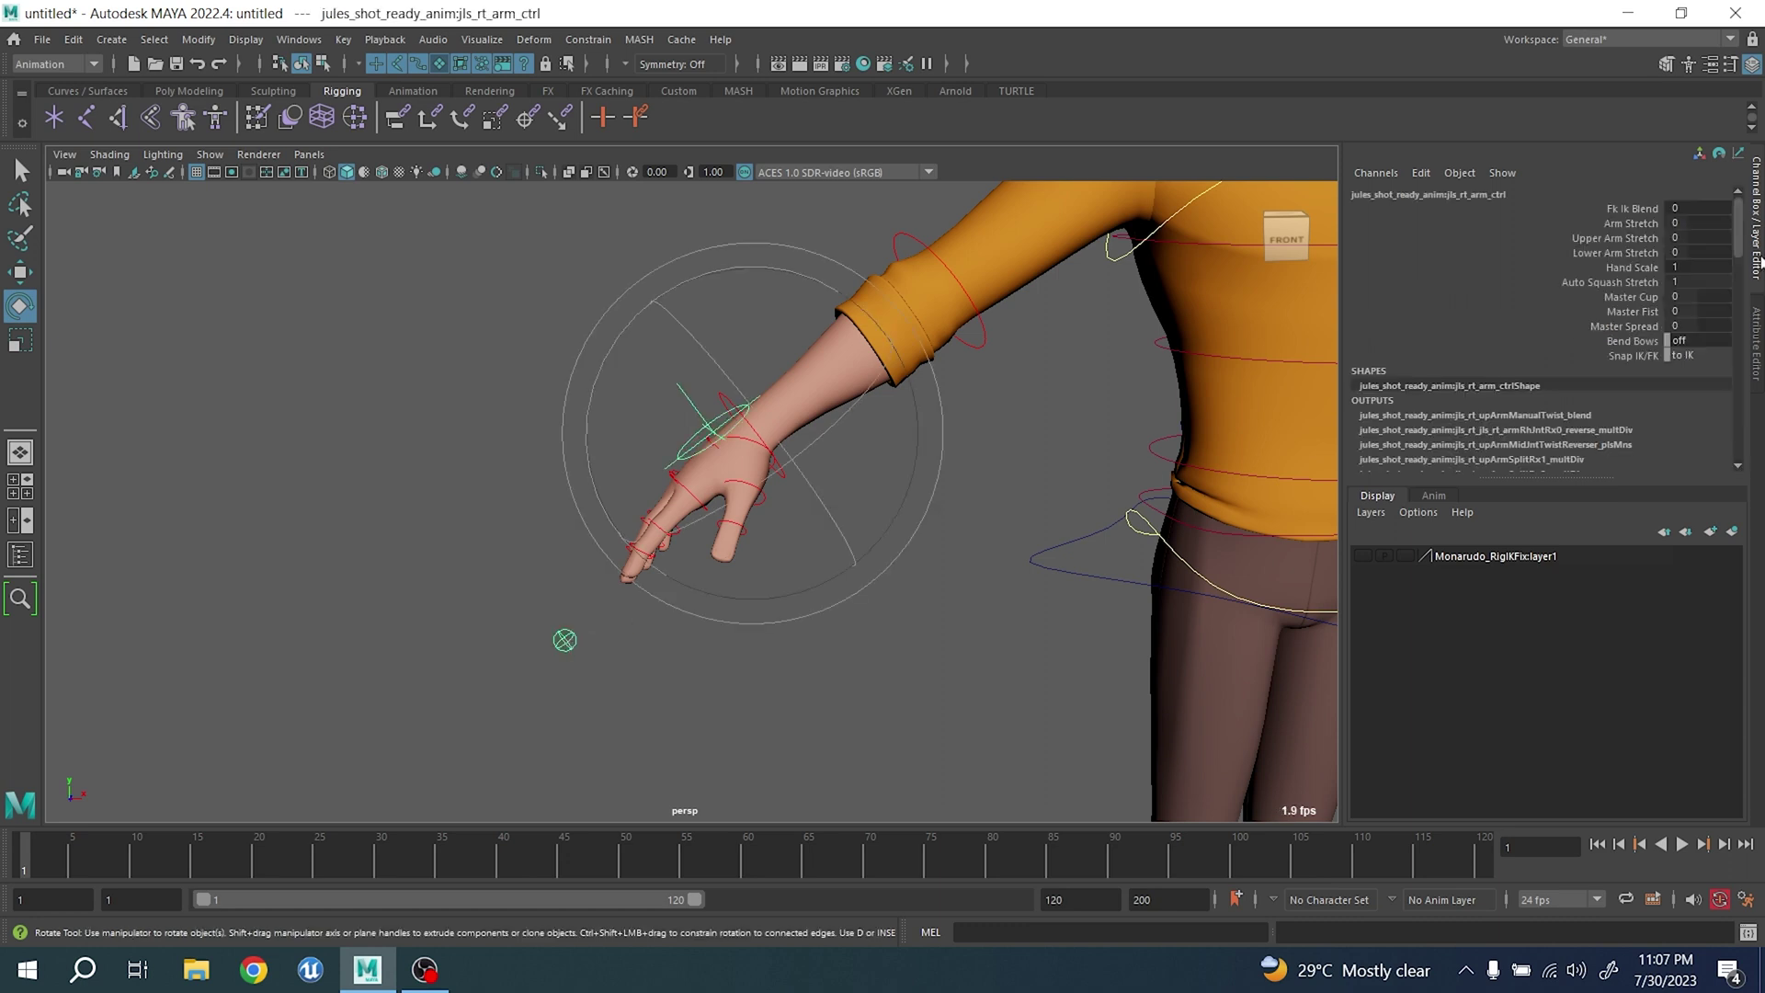
click(1642, 210)
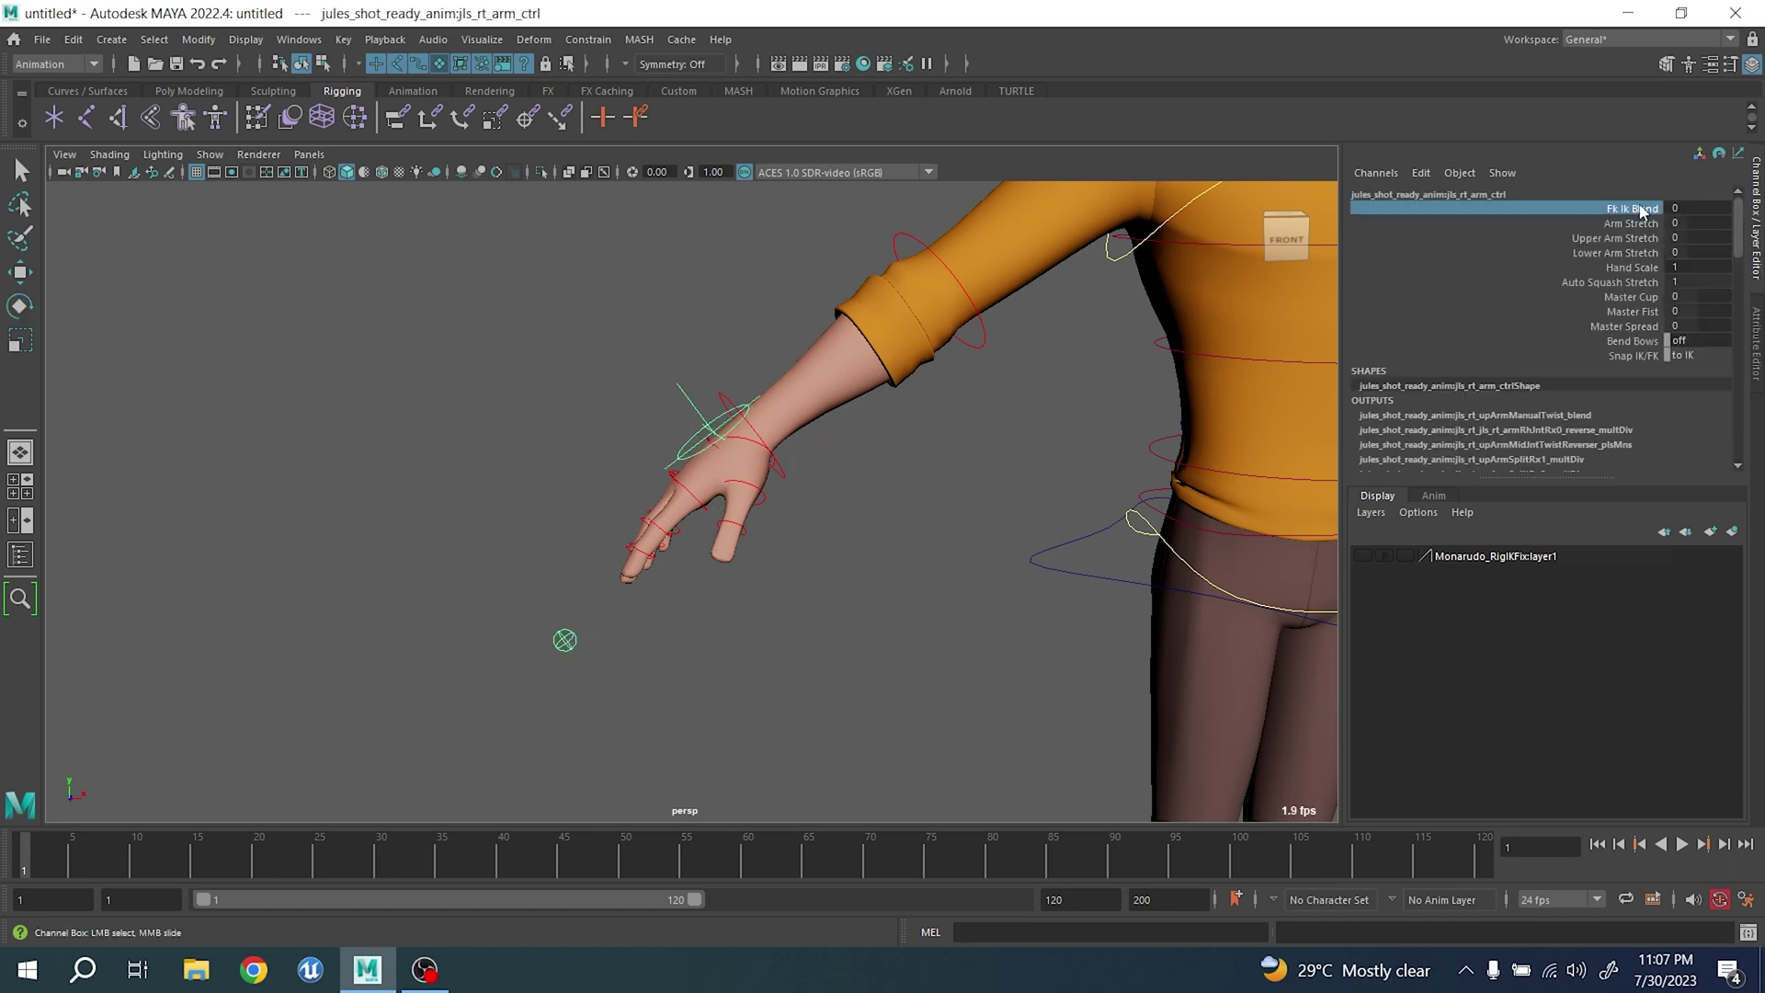
click(768, 492)
key(w)
drag(642, 321, 770, 393)
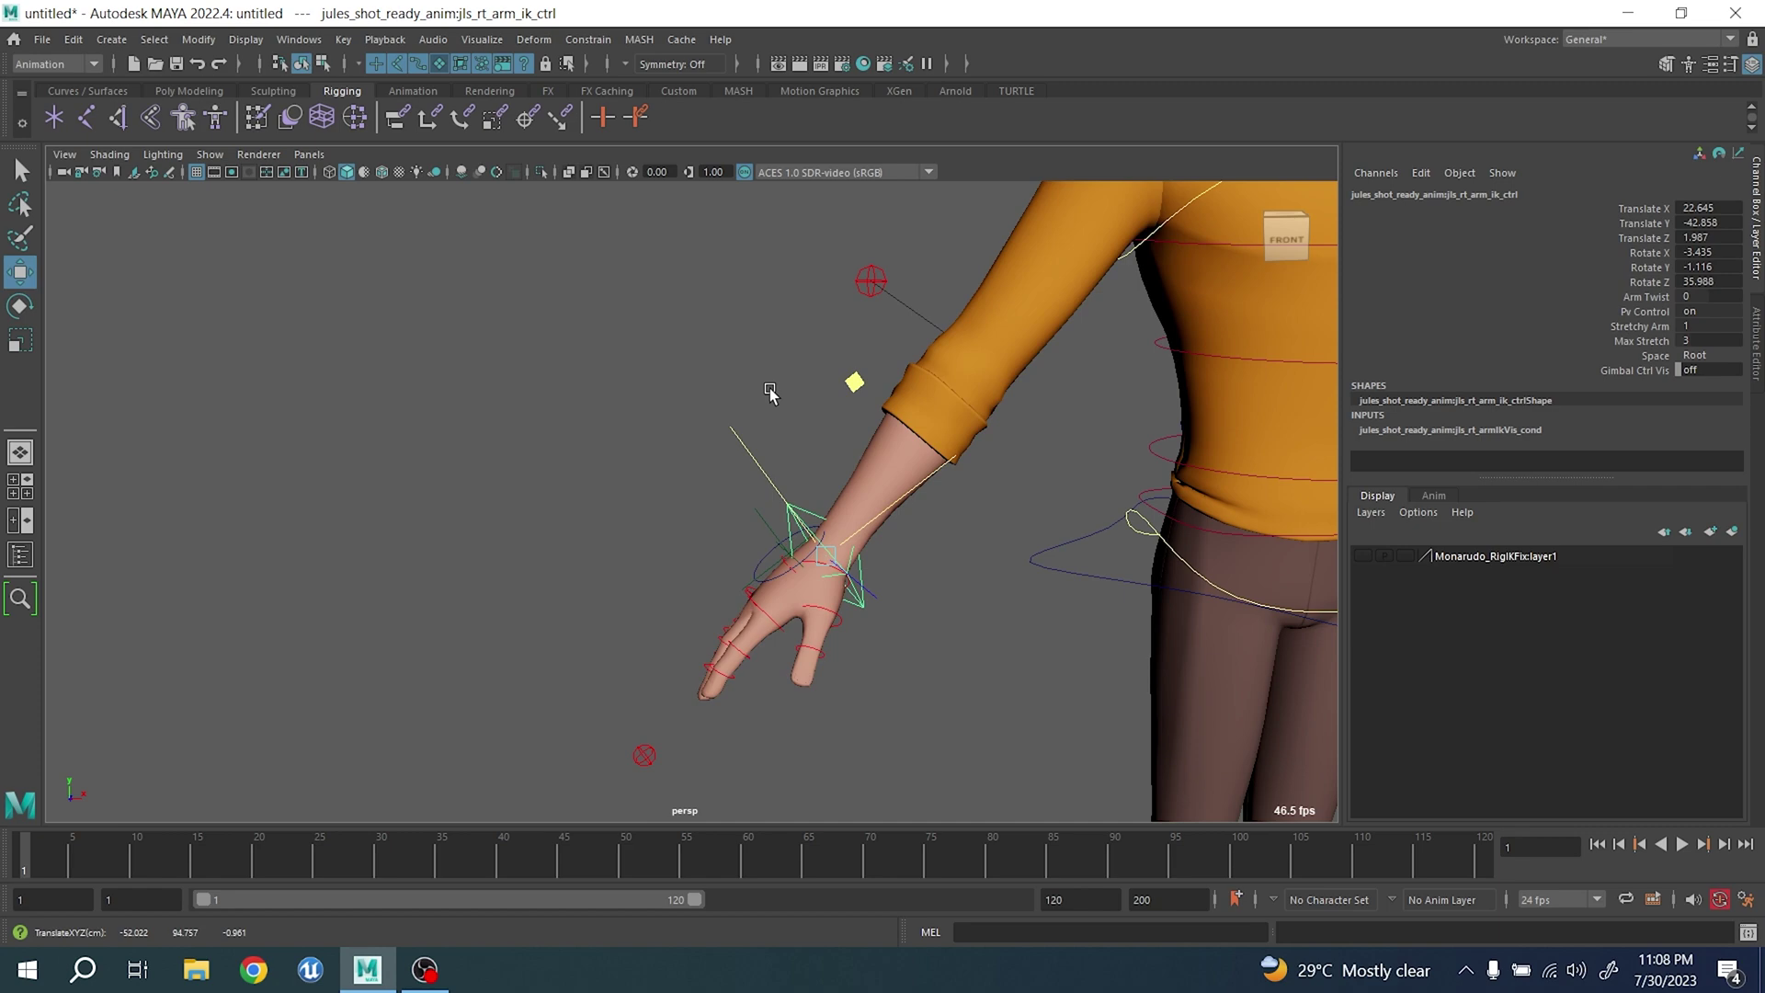
key(ctrl+z)
key(ctrl+z)
key(ctrl+z)
- Examine the back of the right hand and its pinky base and pinky cup controls
alt+drag(765, 618, 815, 631)
alt+right_drag(815, 630, 863, 643)
alt+middle_drag(863, 644, 876, 706)
alt+drag(877, 705, 940, 708)
click(1065, 715)
alt+drag(609, 522, 666, 531)
key(q)
click(596, 585)
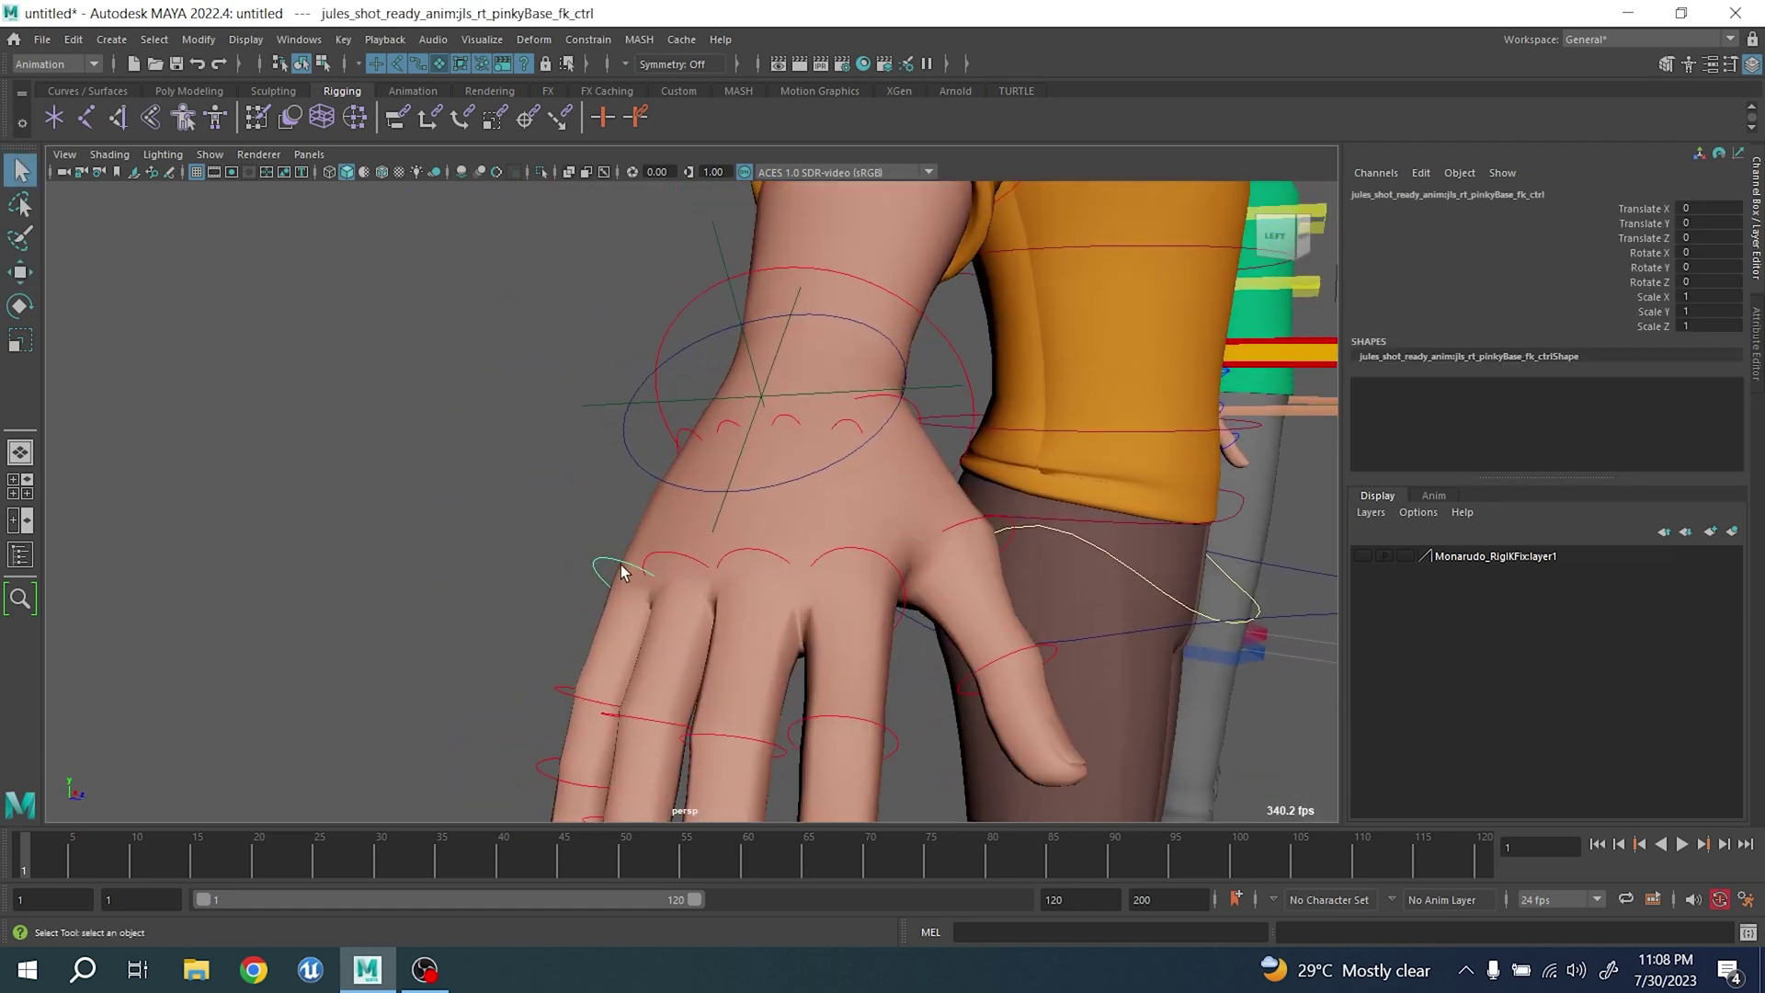
click(687, 427)
alt+drag(688, 425, 672, 359)
- Try rotating the locator about -14.4 degrees in Z, undo the rotation, and clear the selection
click(632, 457)
key(e)
click(758, 379)
key(ctrl+z)
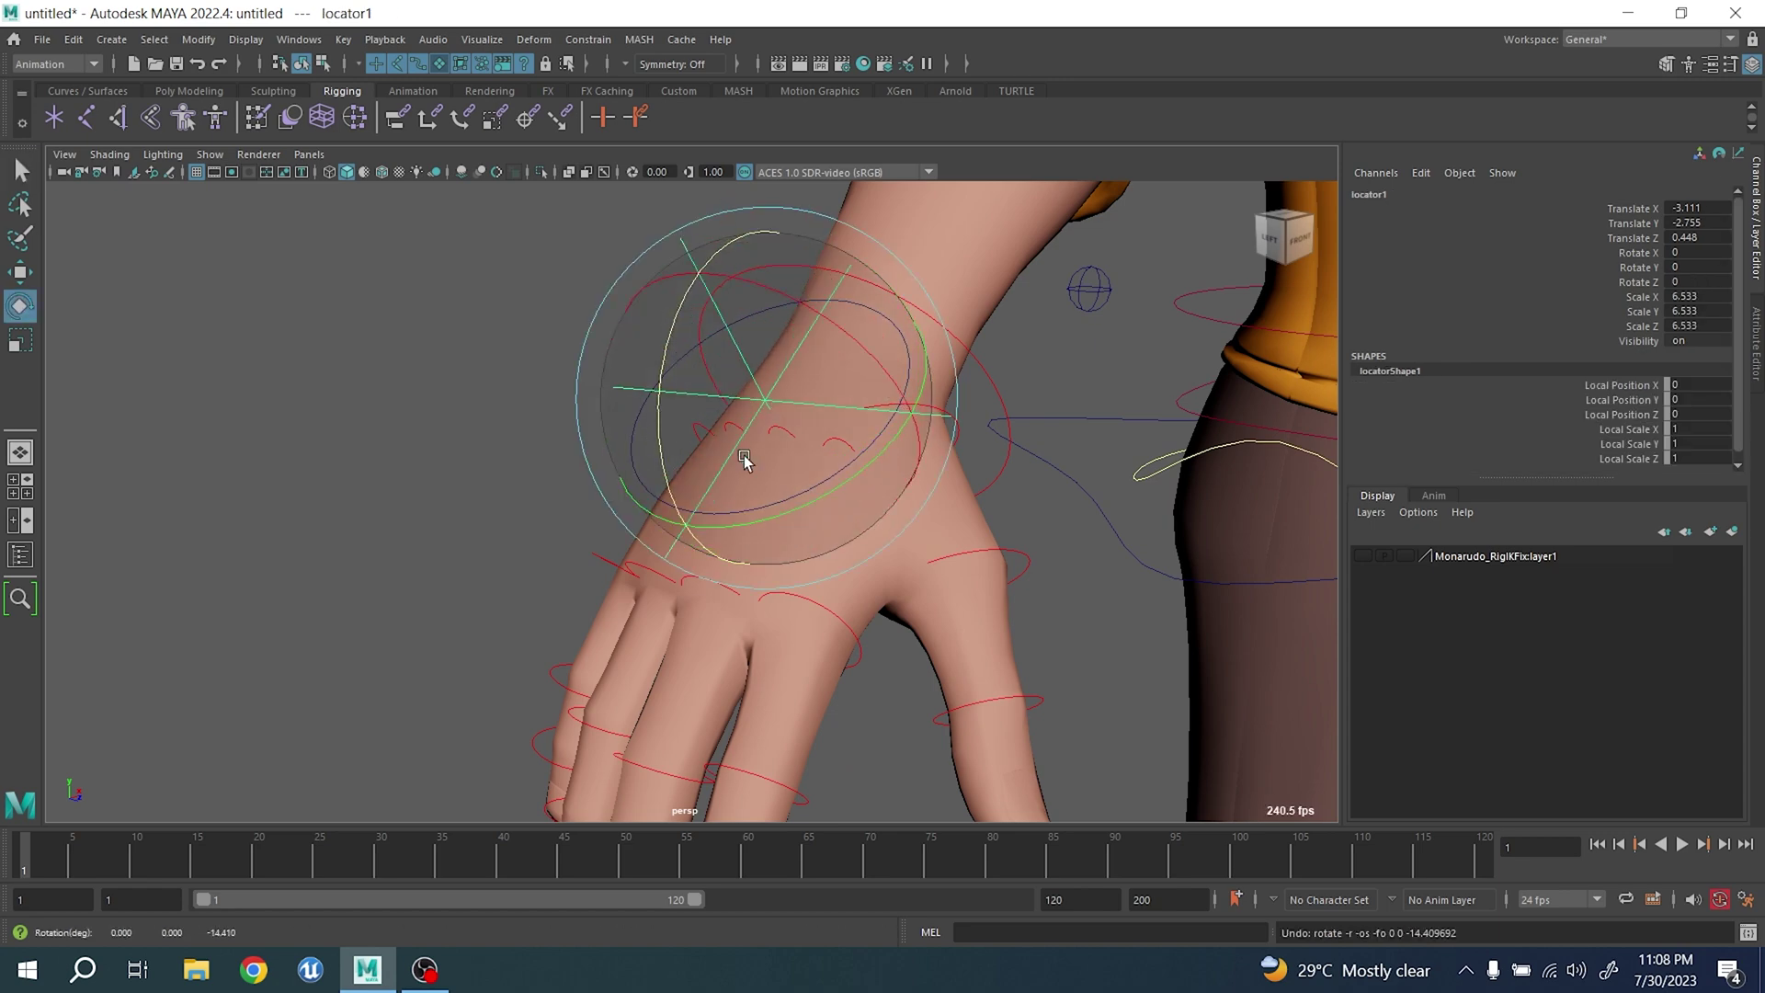
alt+drag(741, 456, 758, 494)
key(q)
alt+drag(501, 513, 499, 522)
click(501, 517)
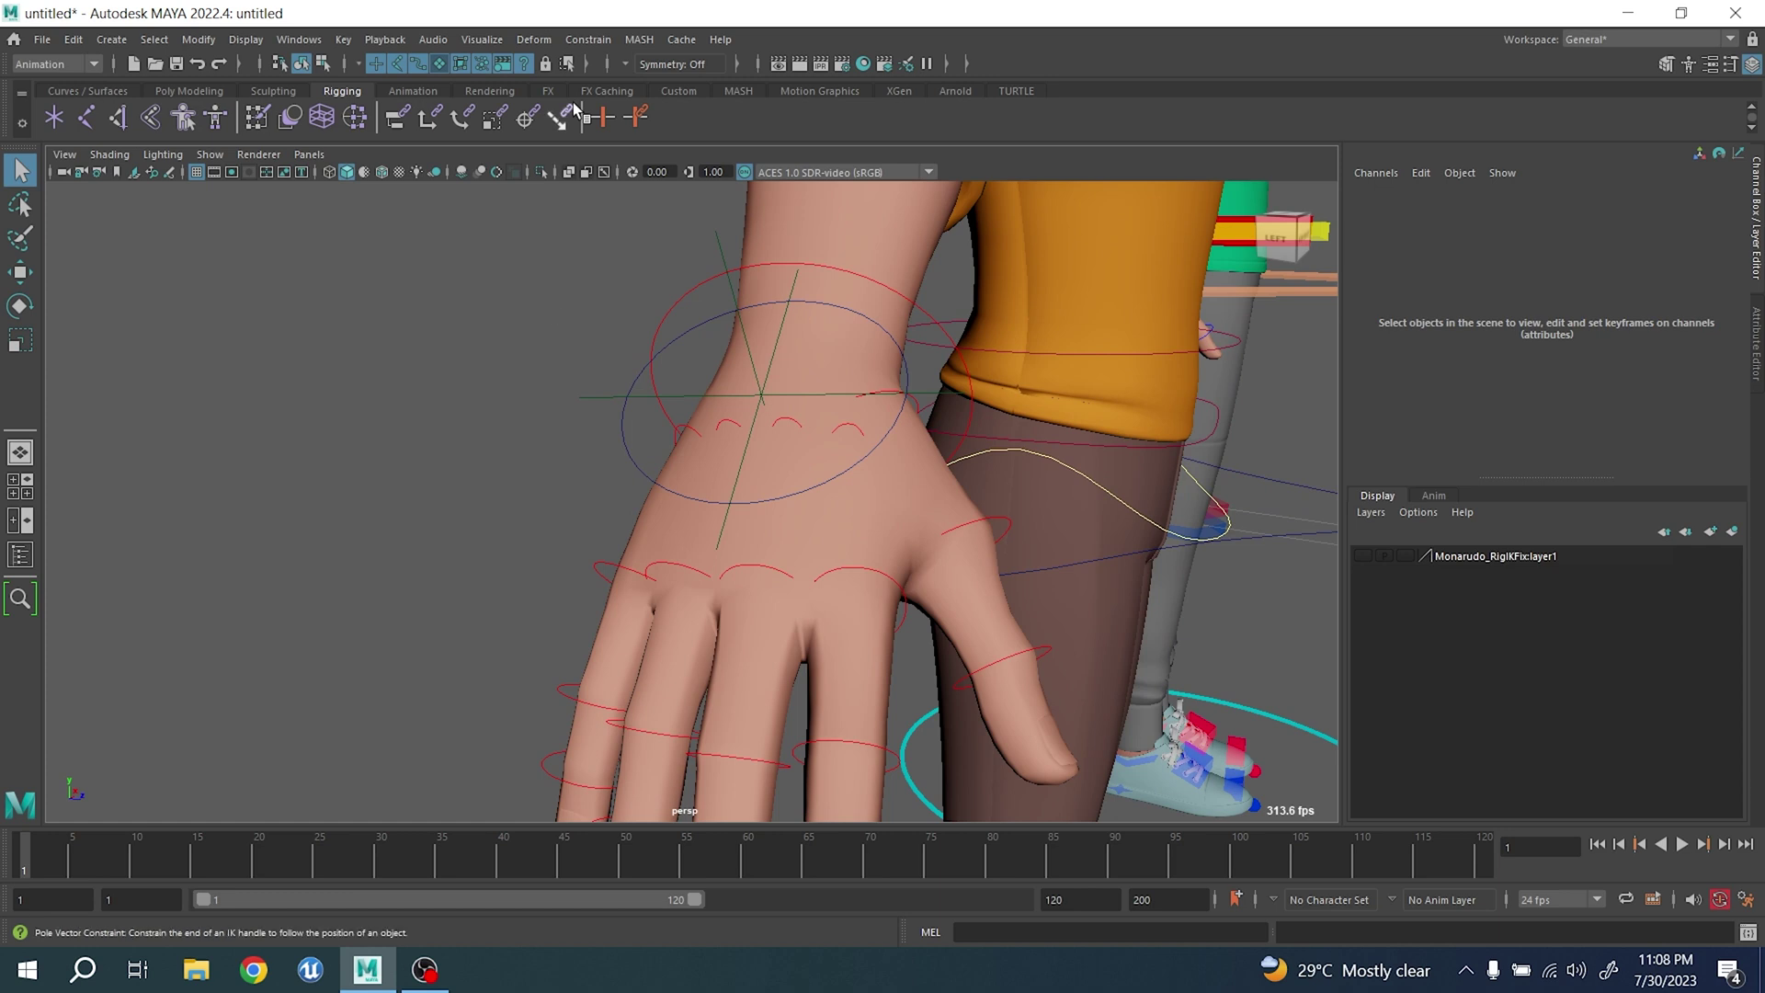
- Orient-constrain the right pinky cup control to the NURBS circle with Maintain offset on and all axes constrained
click(584, 40)
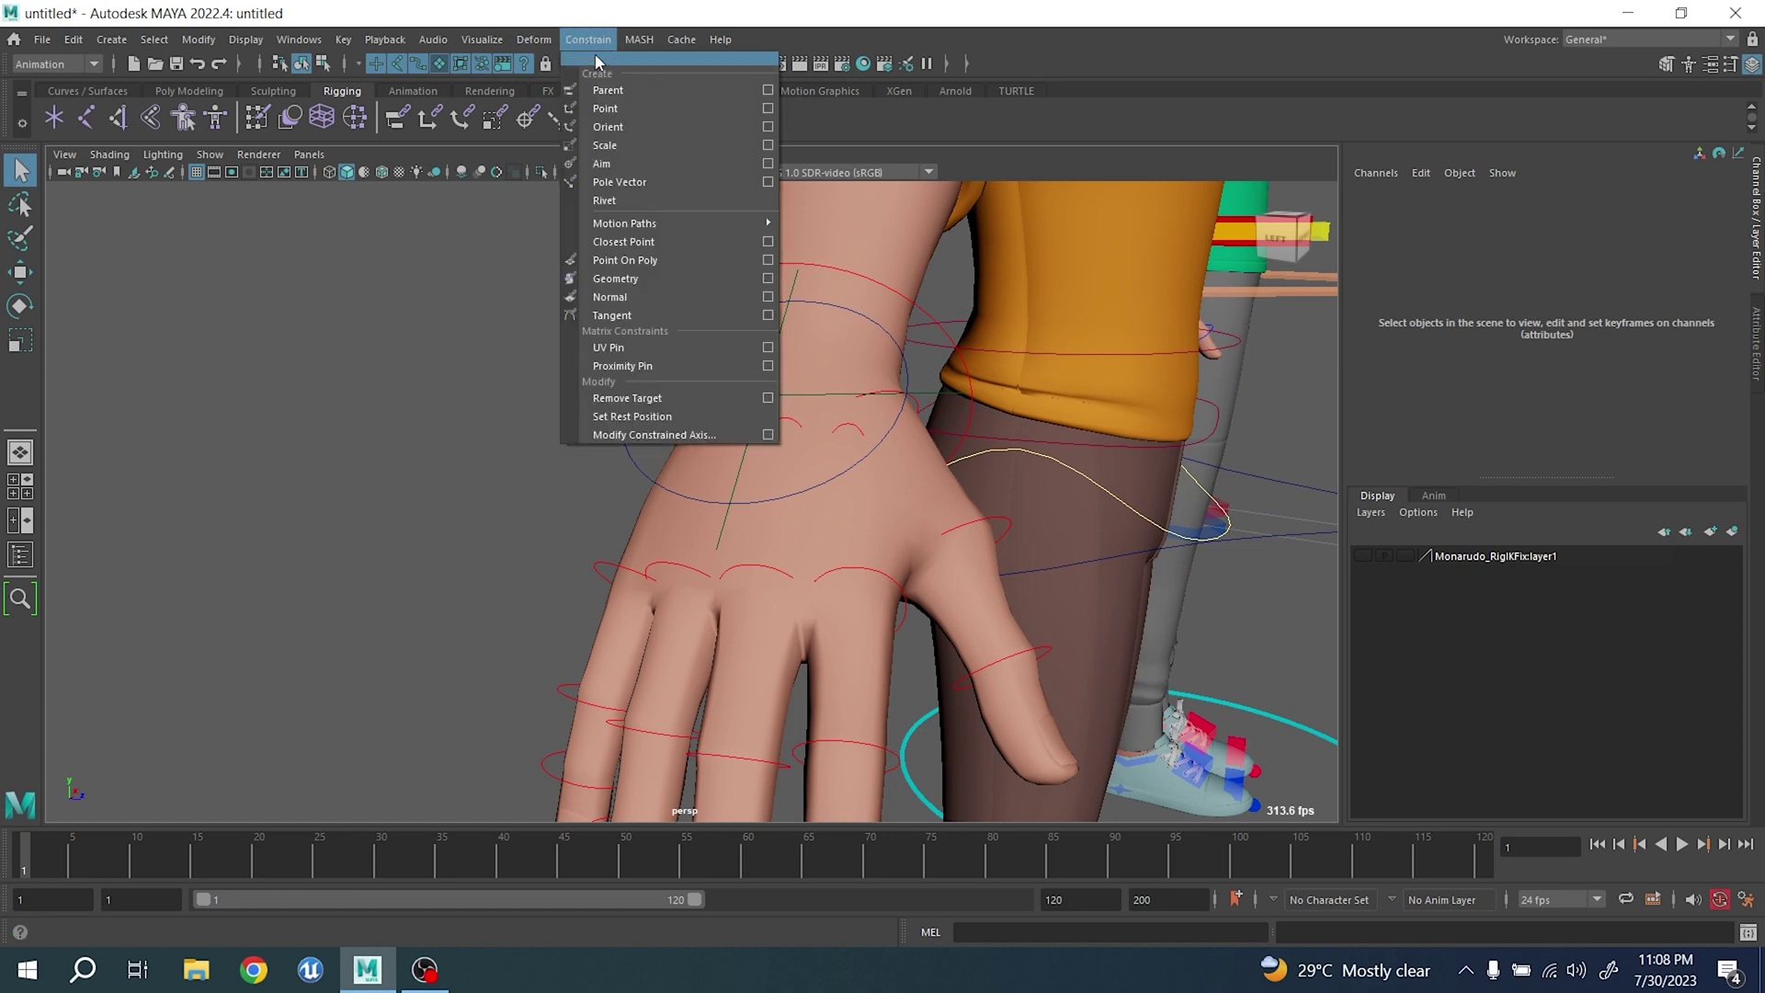
click(769, 127)
drag(749, 343, 1195, 339)
alt+drag(855, 386, 772, 393)
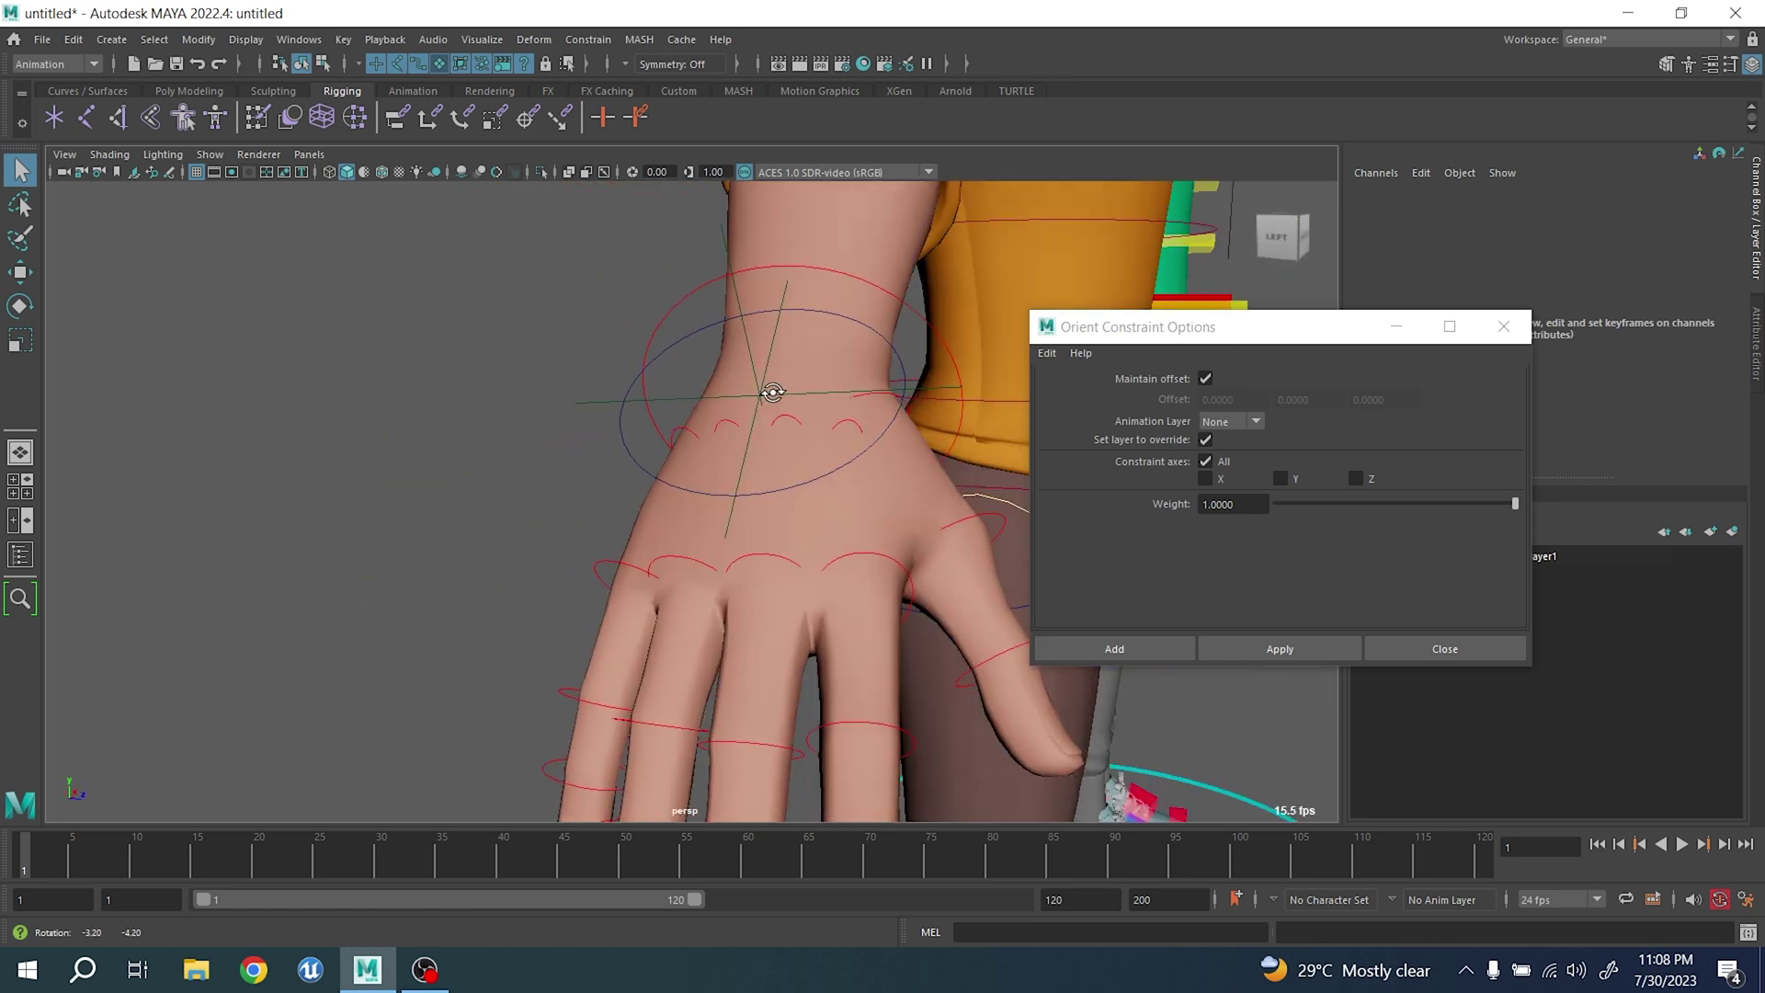
click(677, 340)
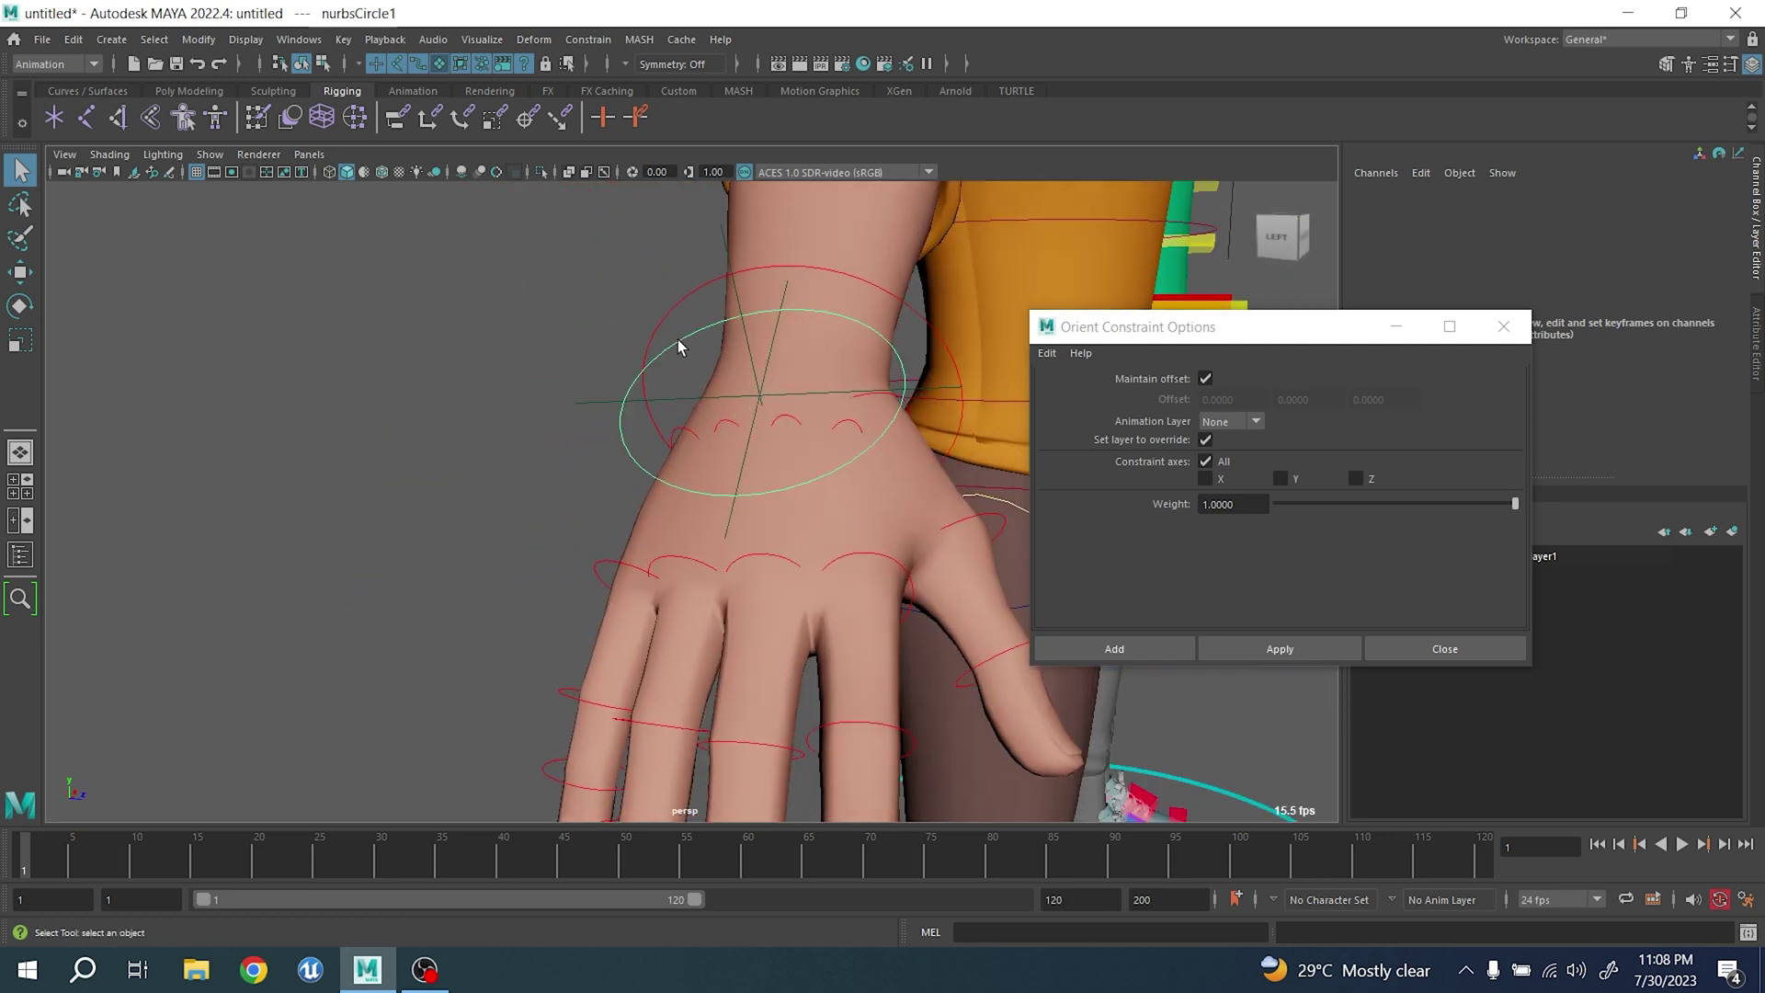
shift+click(682, 427)
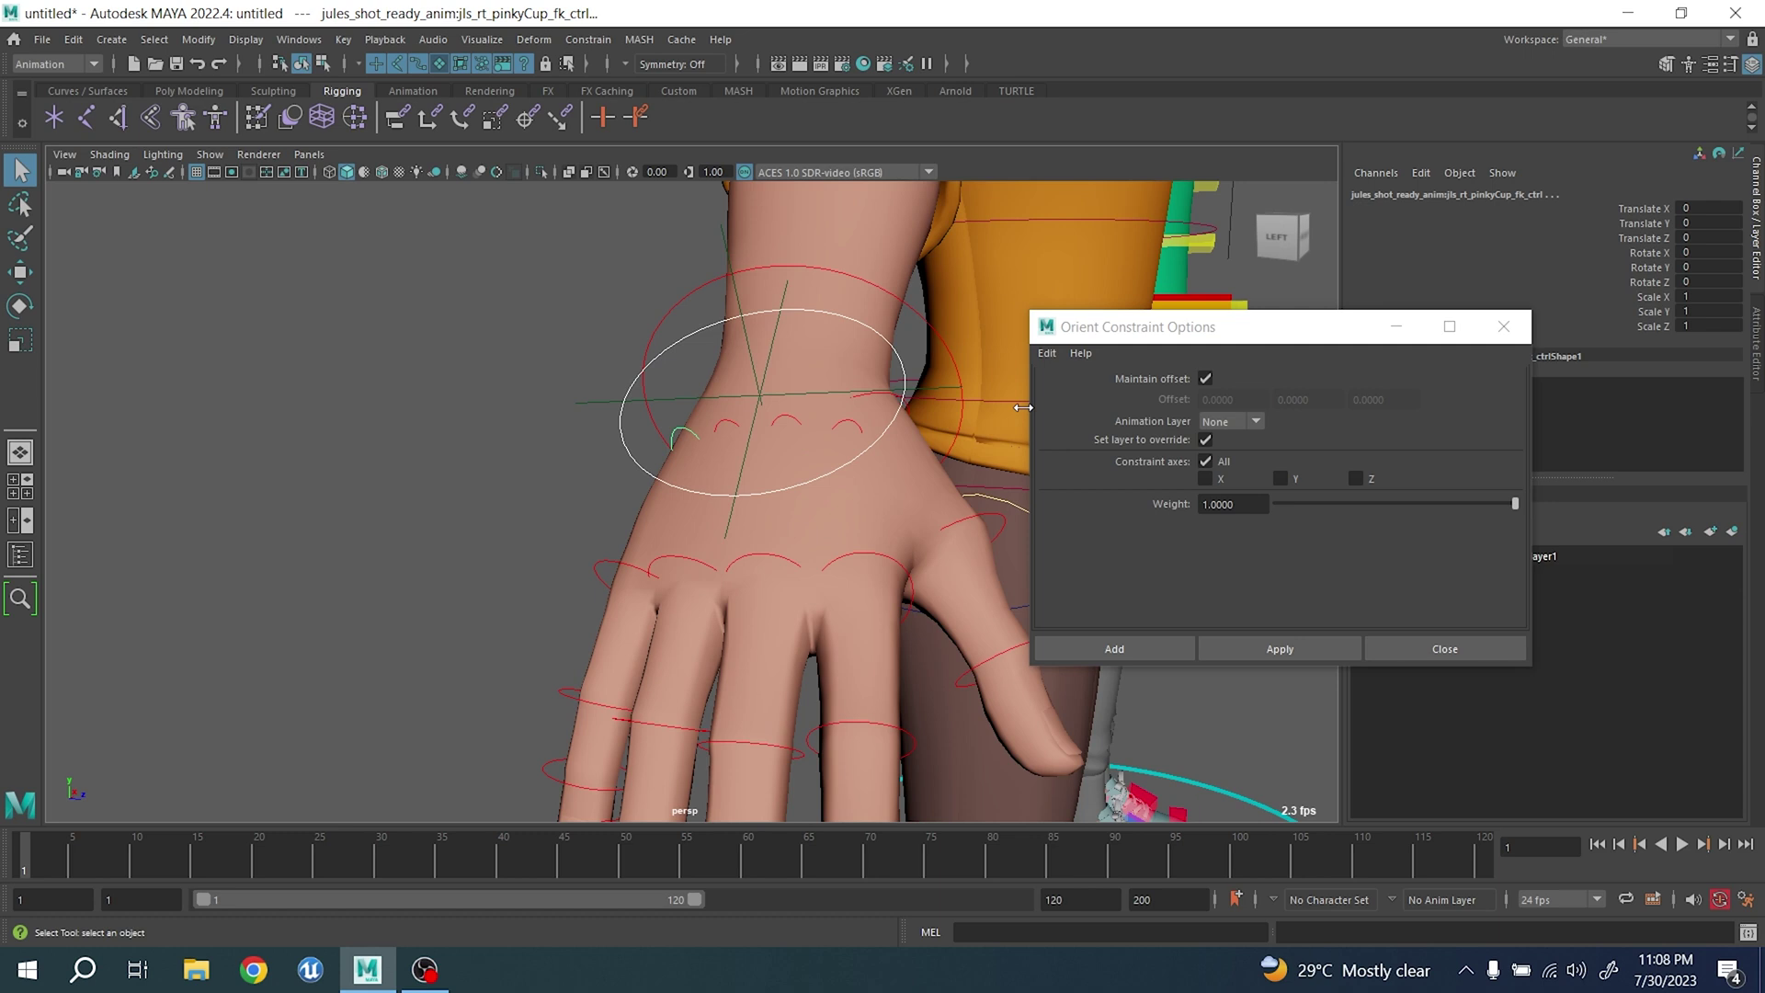
click(1278, 649)
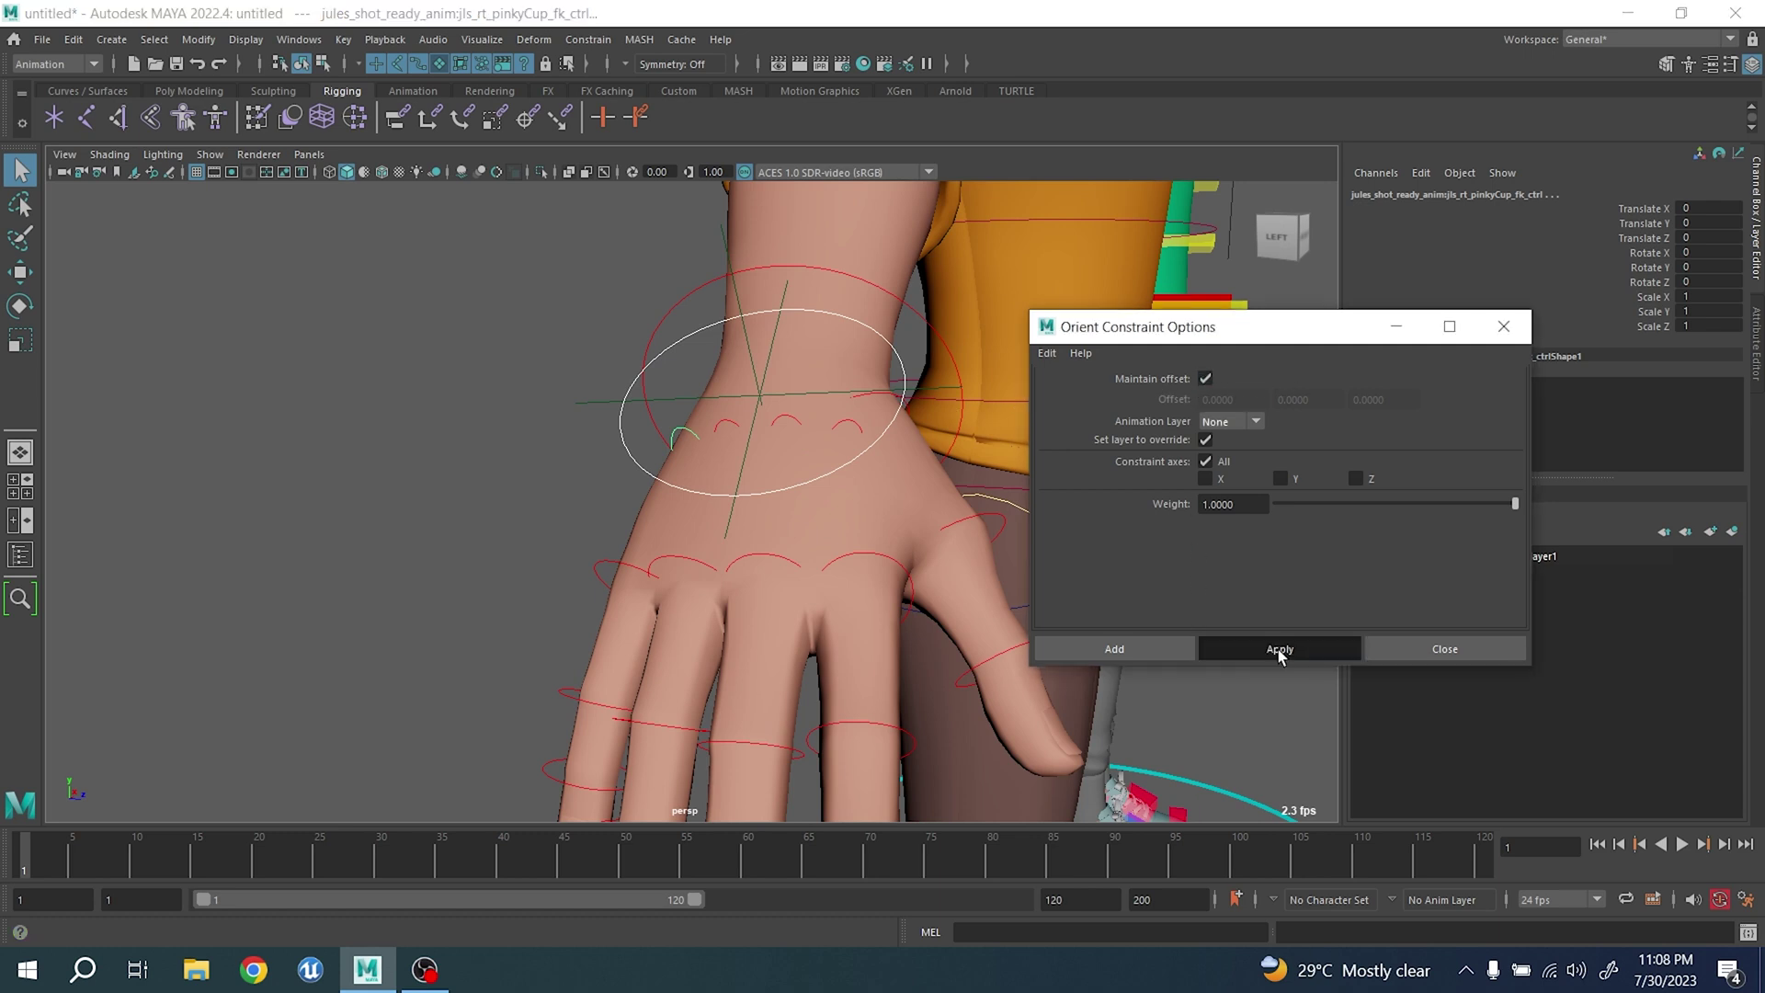
- Key the right pinky cup control at frame 1 and set its Blend Orient 1 to 1
click(681, 436)
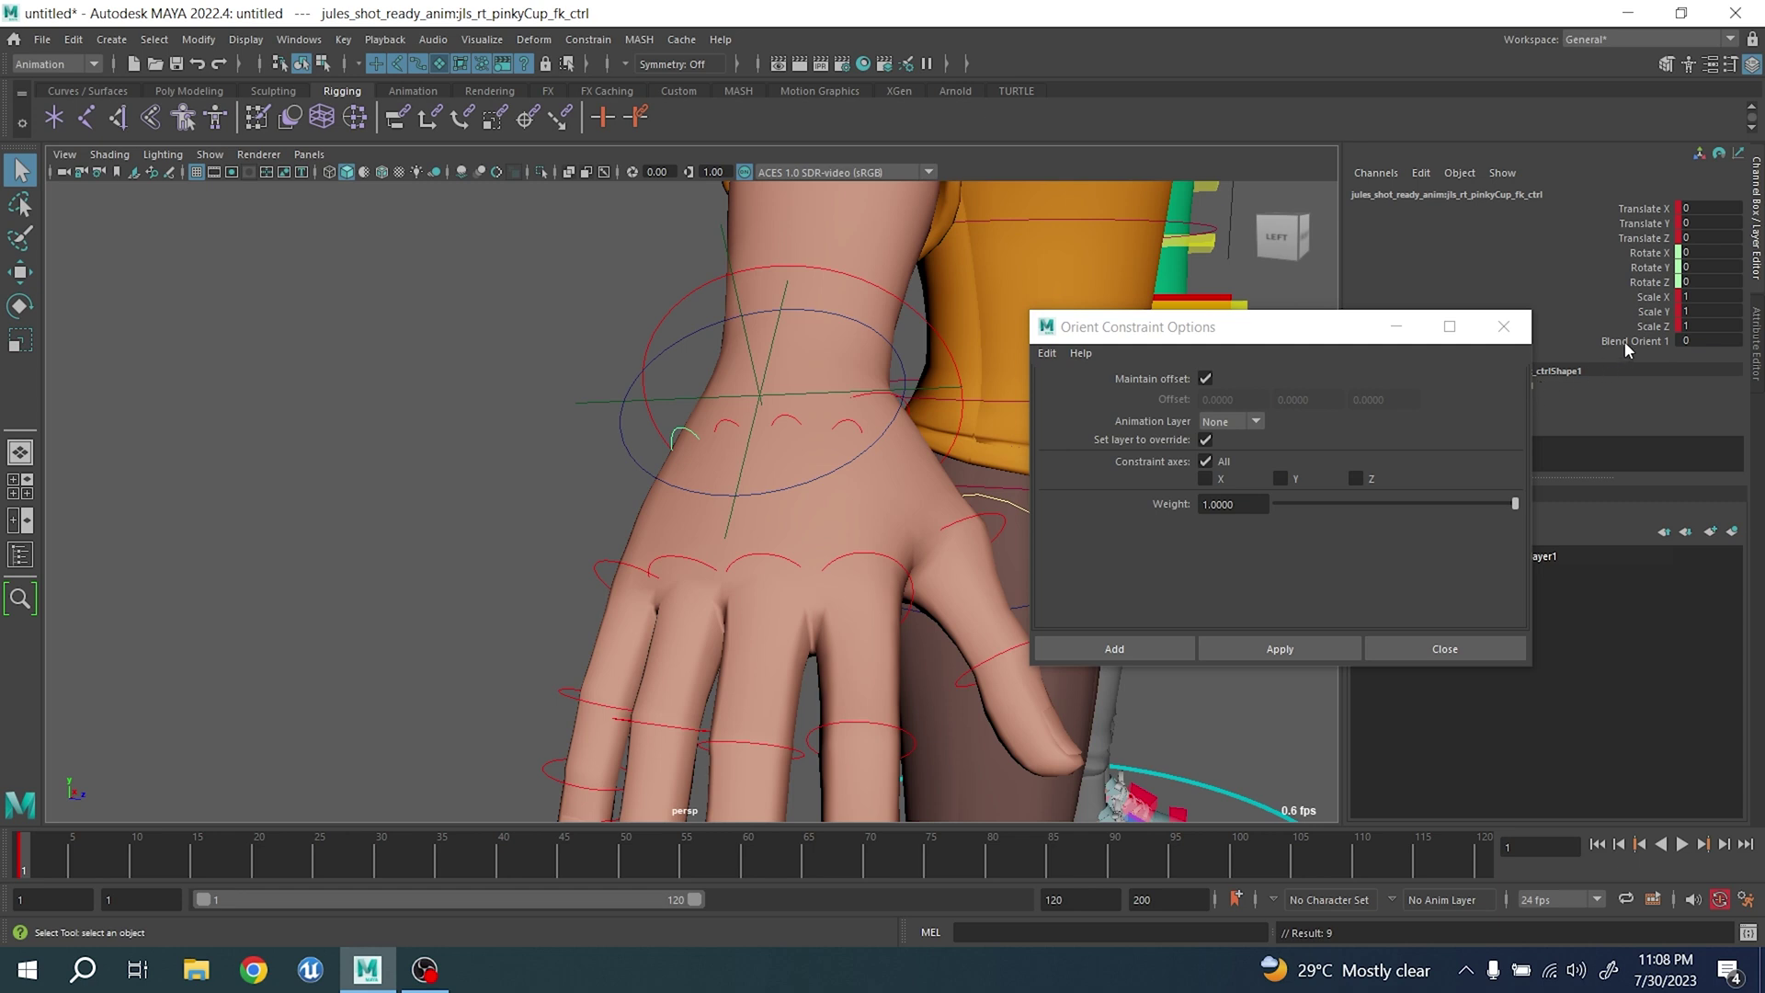
click(1632, 341)
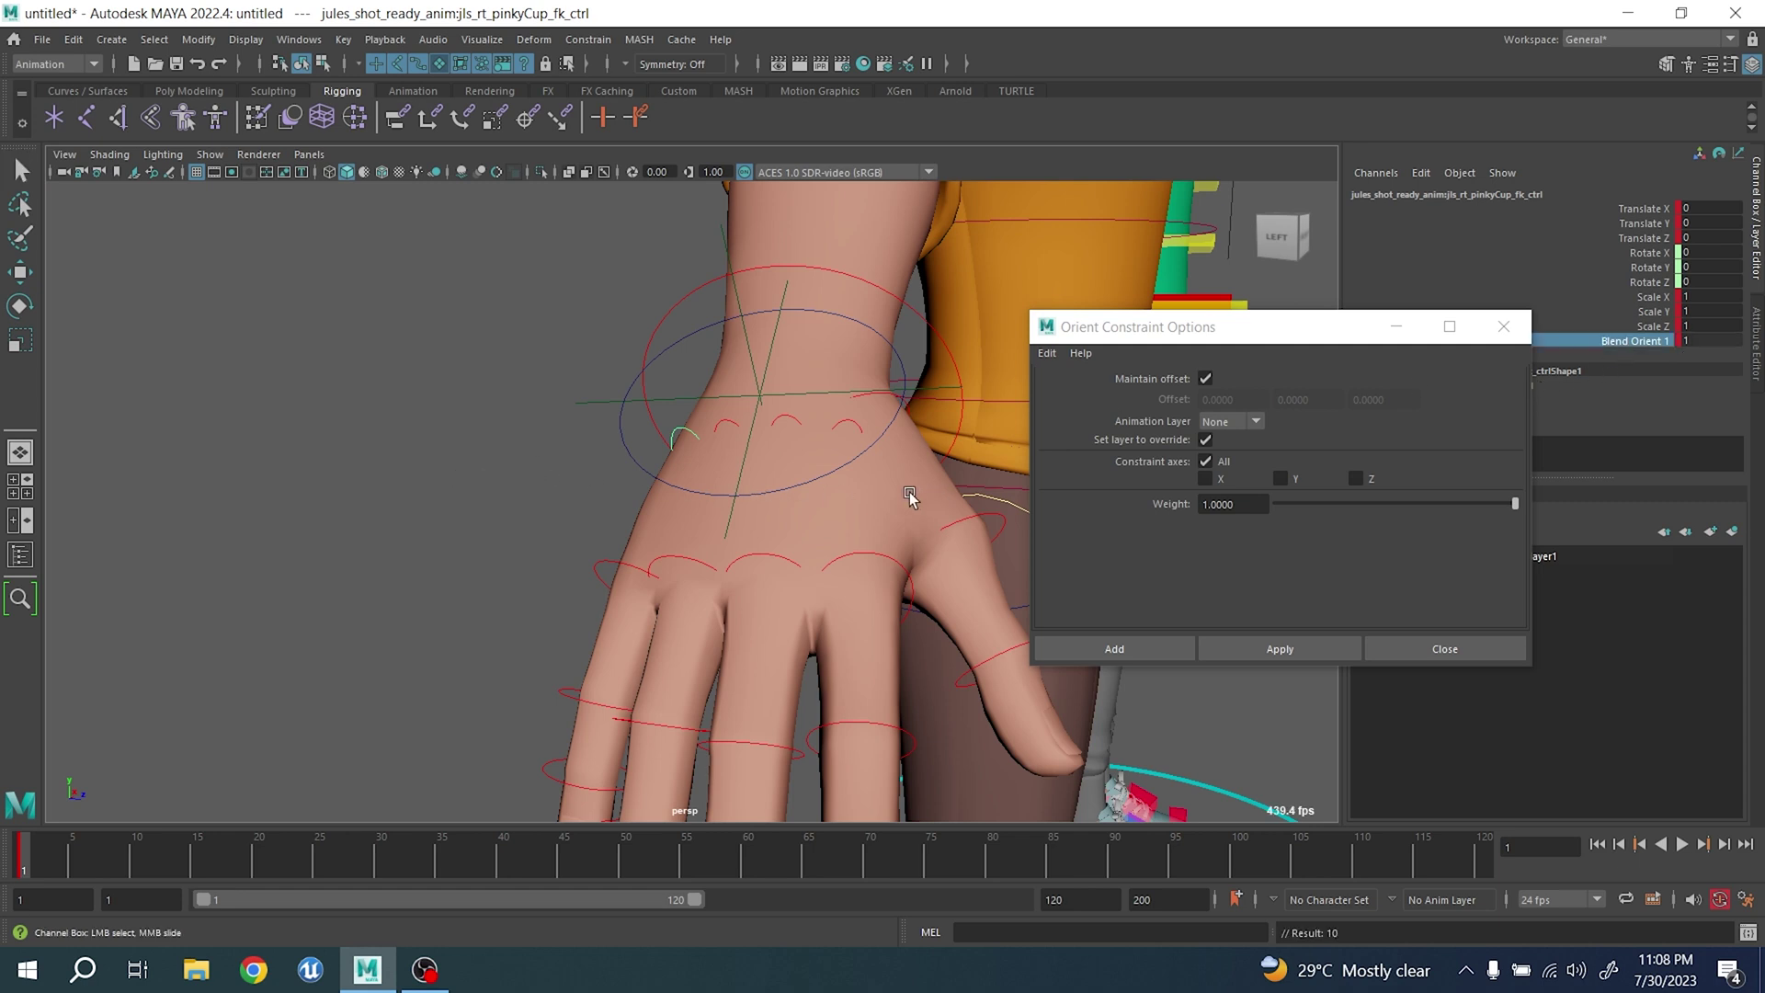
click(703, 405)
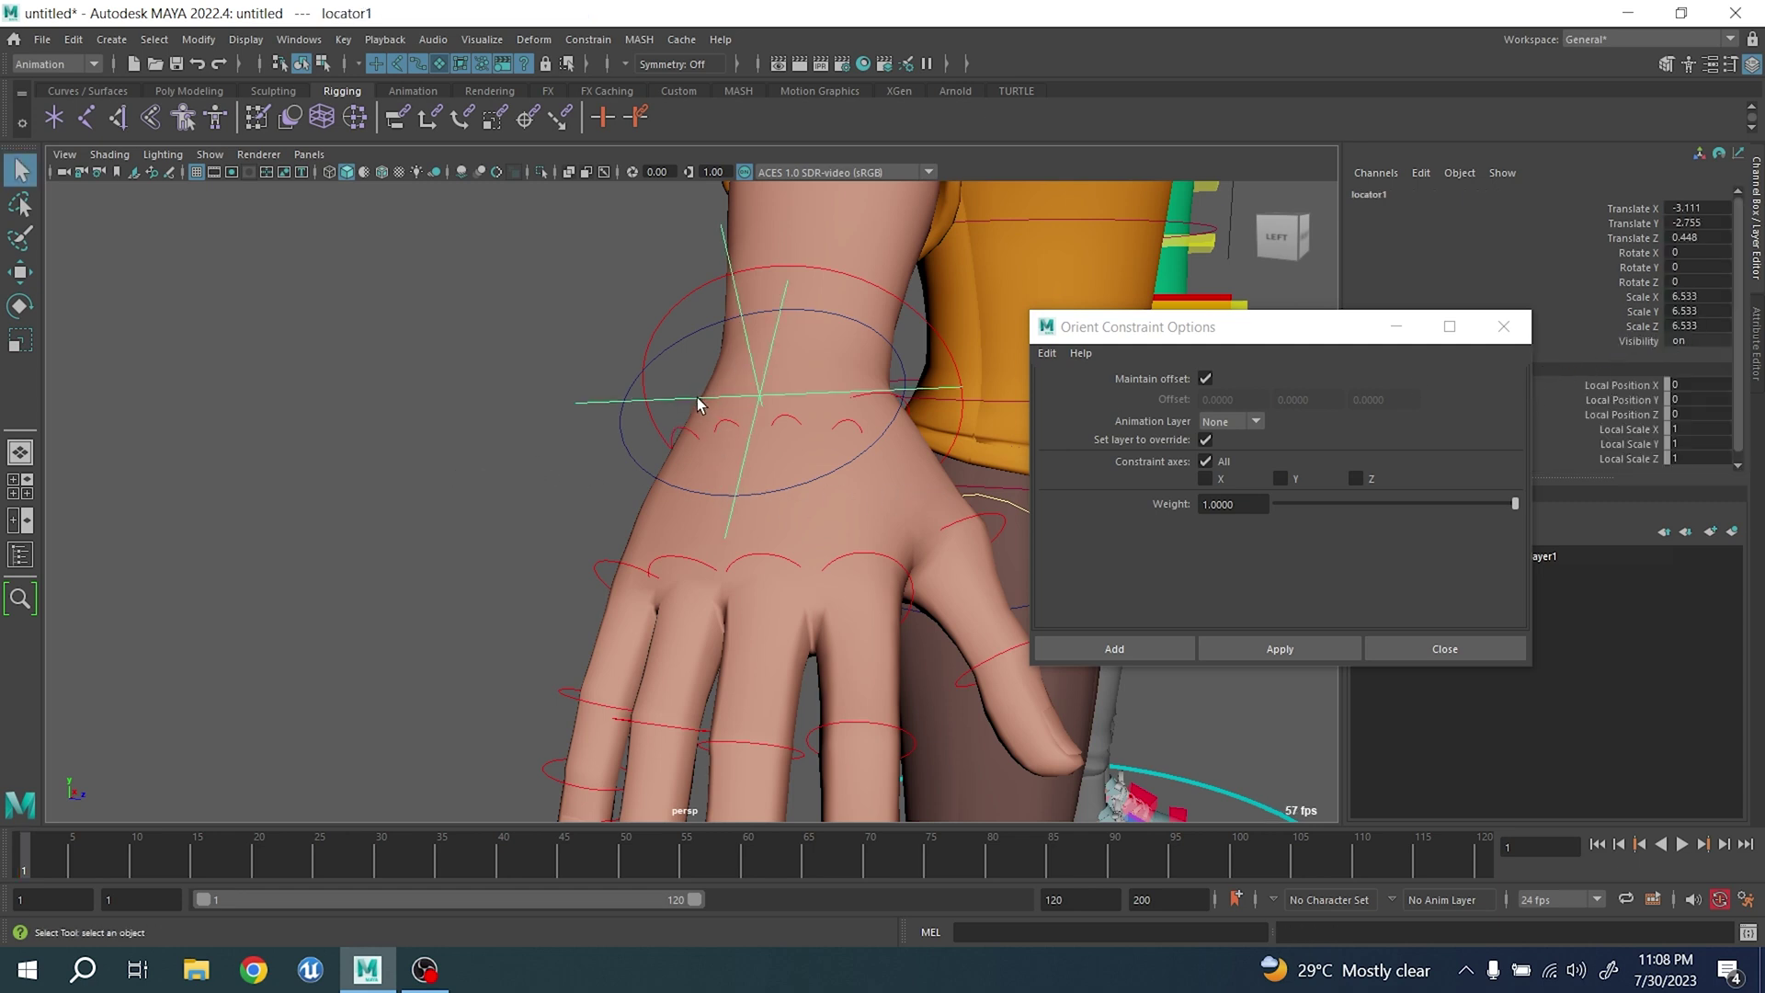
- Try rotating the locator freely to see how the right-hand controls respond, and undo the rotation
mouse_move(703, 405)
alt+mouse_down()
mouse_move(713, 363)
mouse_move(713, 391)
alt+mouse_up()
key(e)
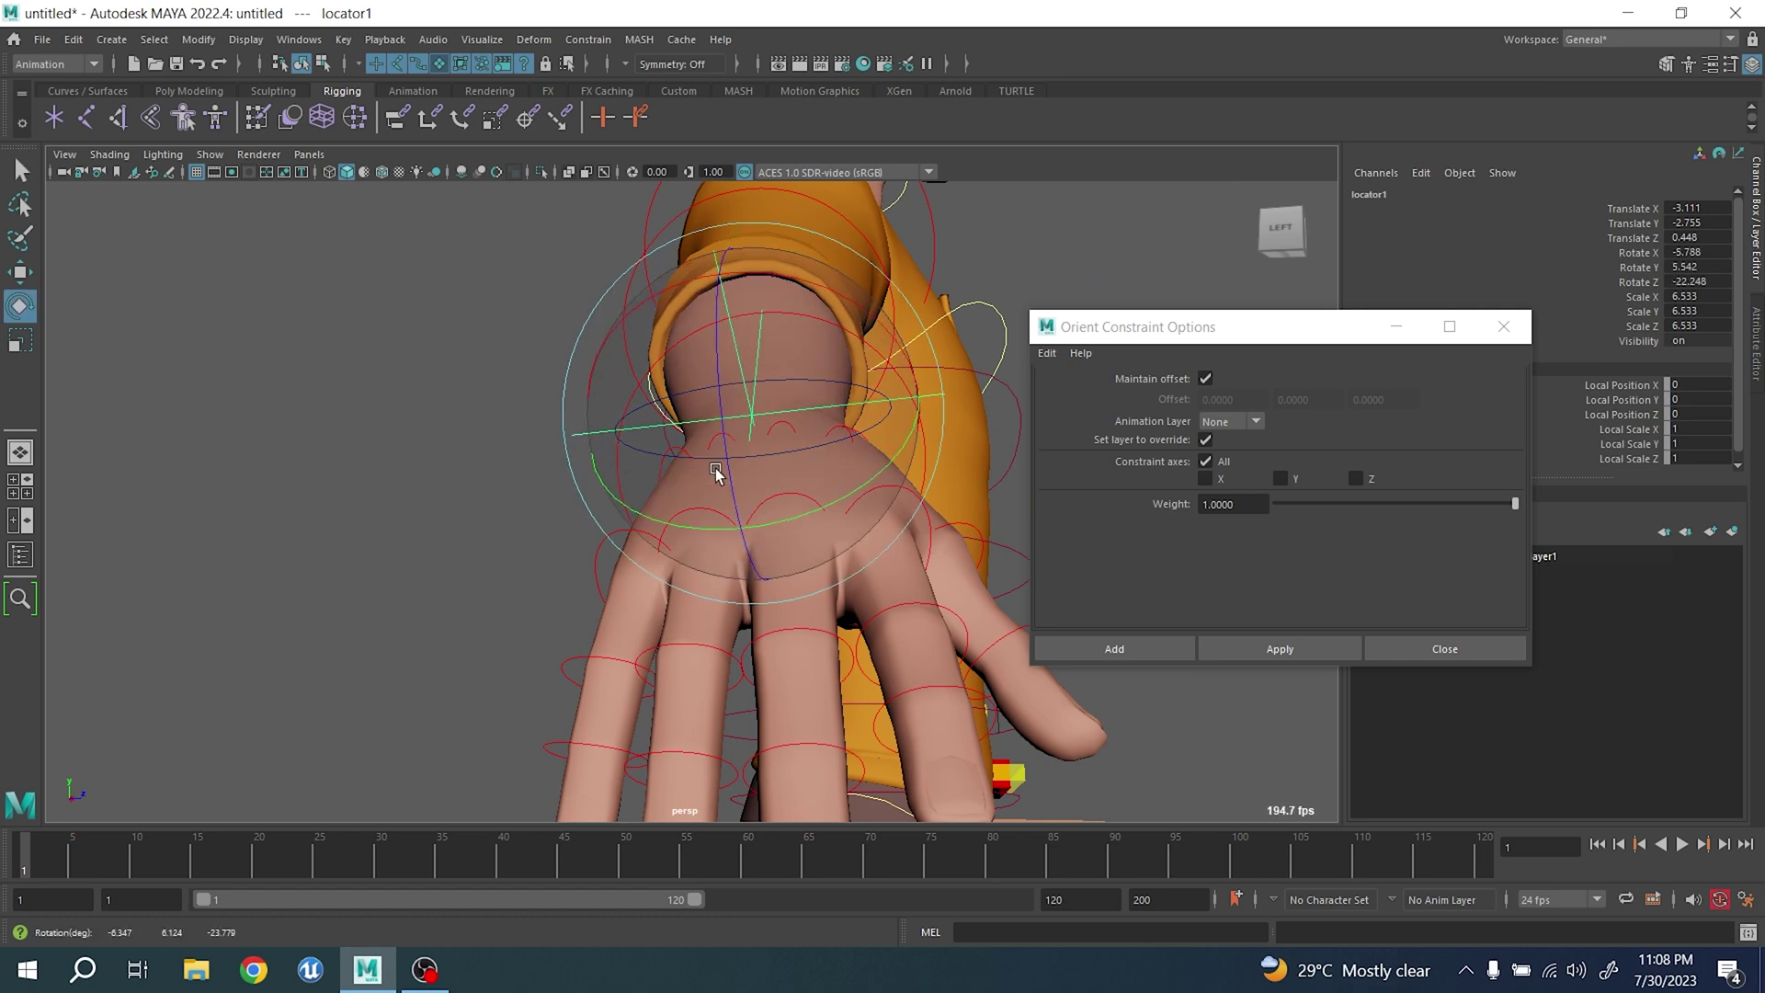
click(717, 387)
drag(717, 390, 792, 377)
key(ctrl+z)
- Key the NURBS circle at frame 1, rotate it about 79 degrees in Y at frame 45, and return to frame 1
key(q)
click(726, 393)
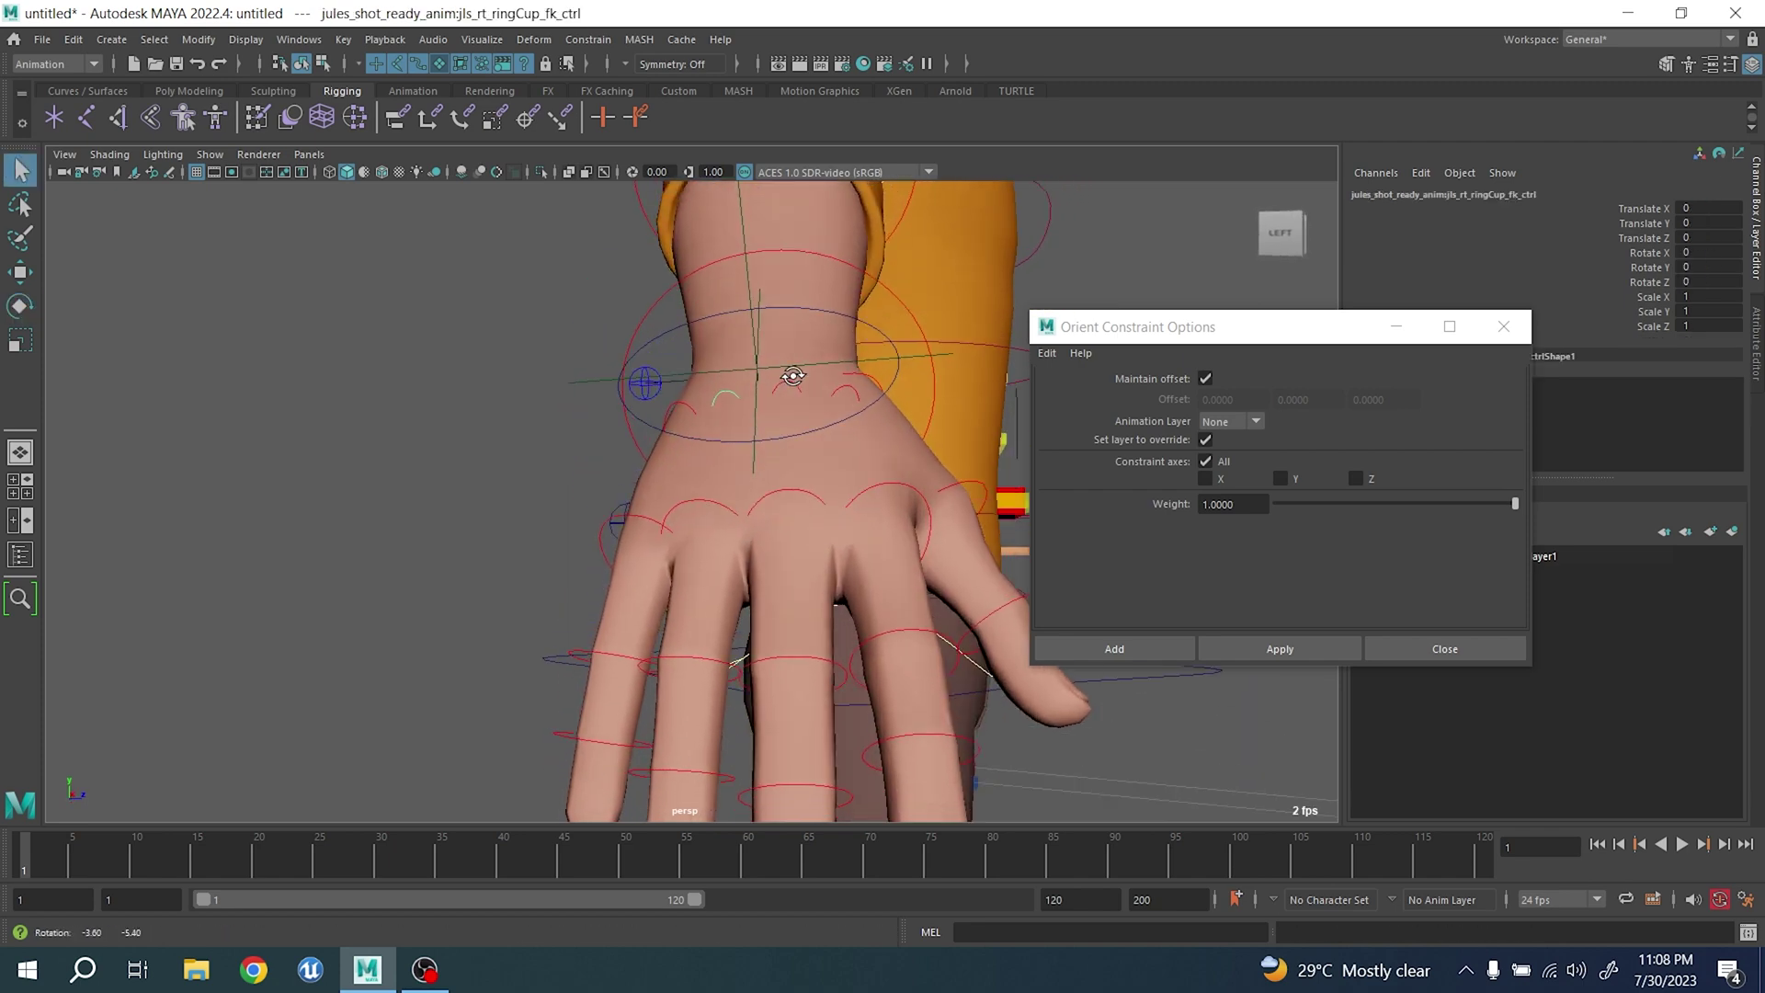
click(684, 419)
alt+drag(685, 420, 638, 425)
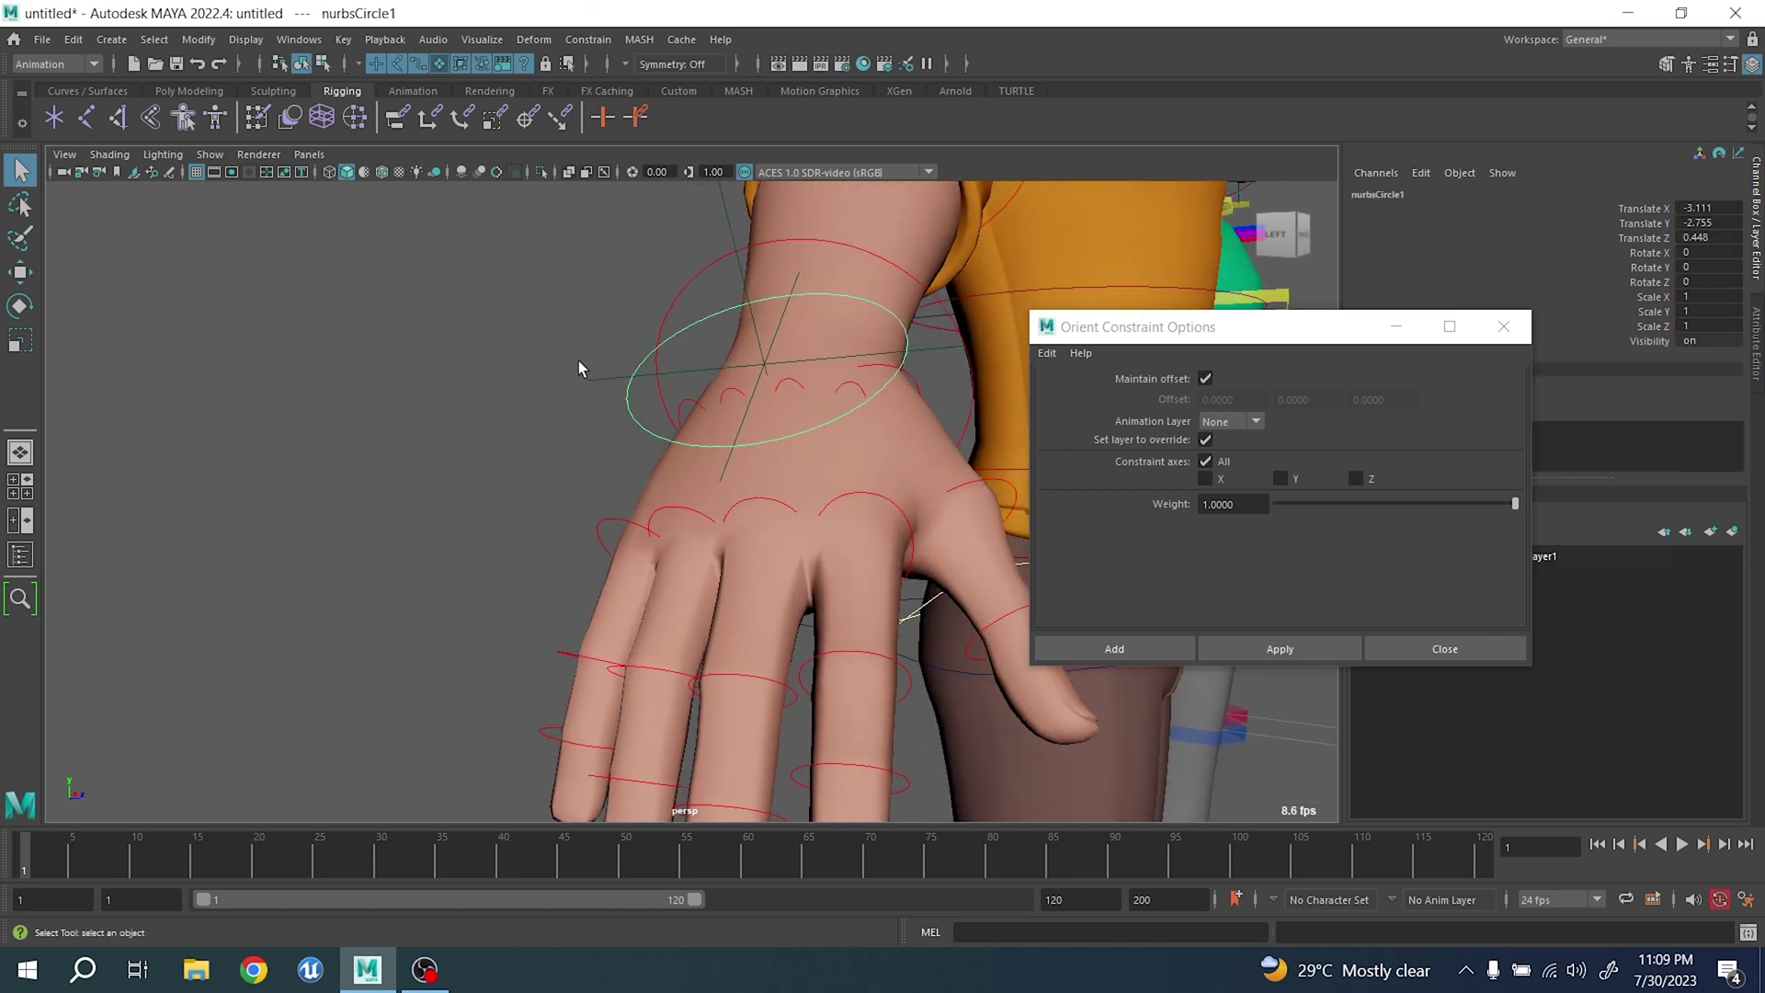
drag(593, 416, 620, 400)
drag(69, 852, 565, 865)
alt+drag(567, 802, 603, 802)
key(e)
drag(827, 445, 620, 469)
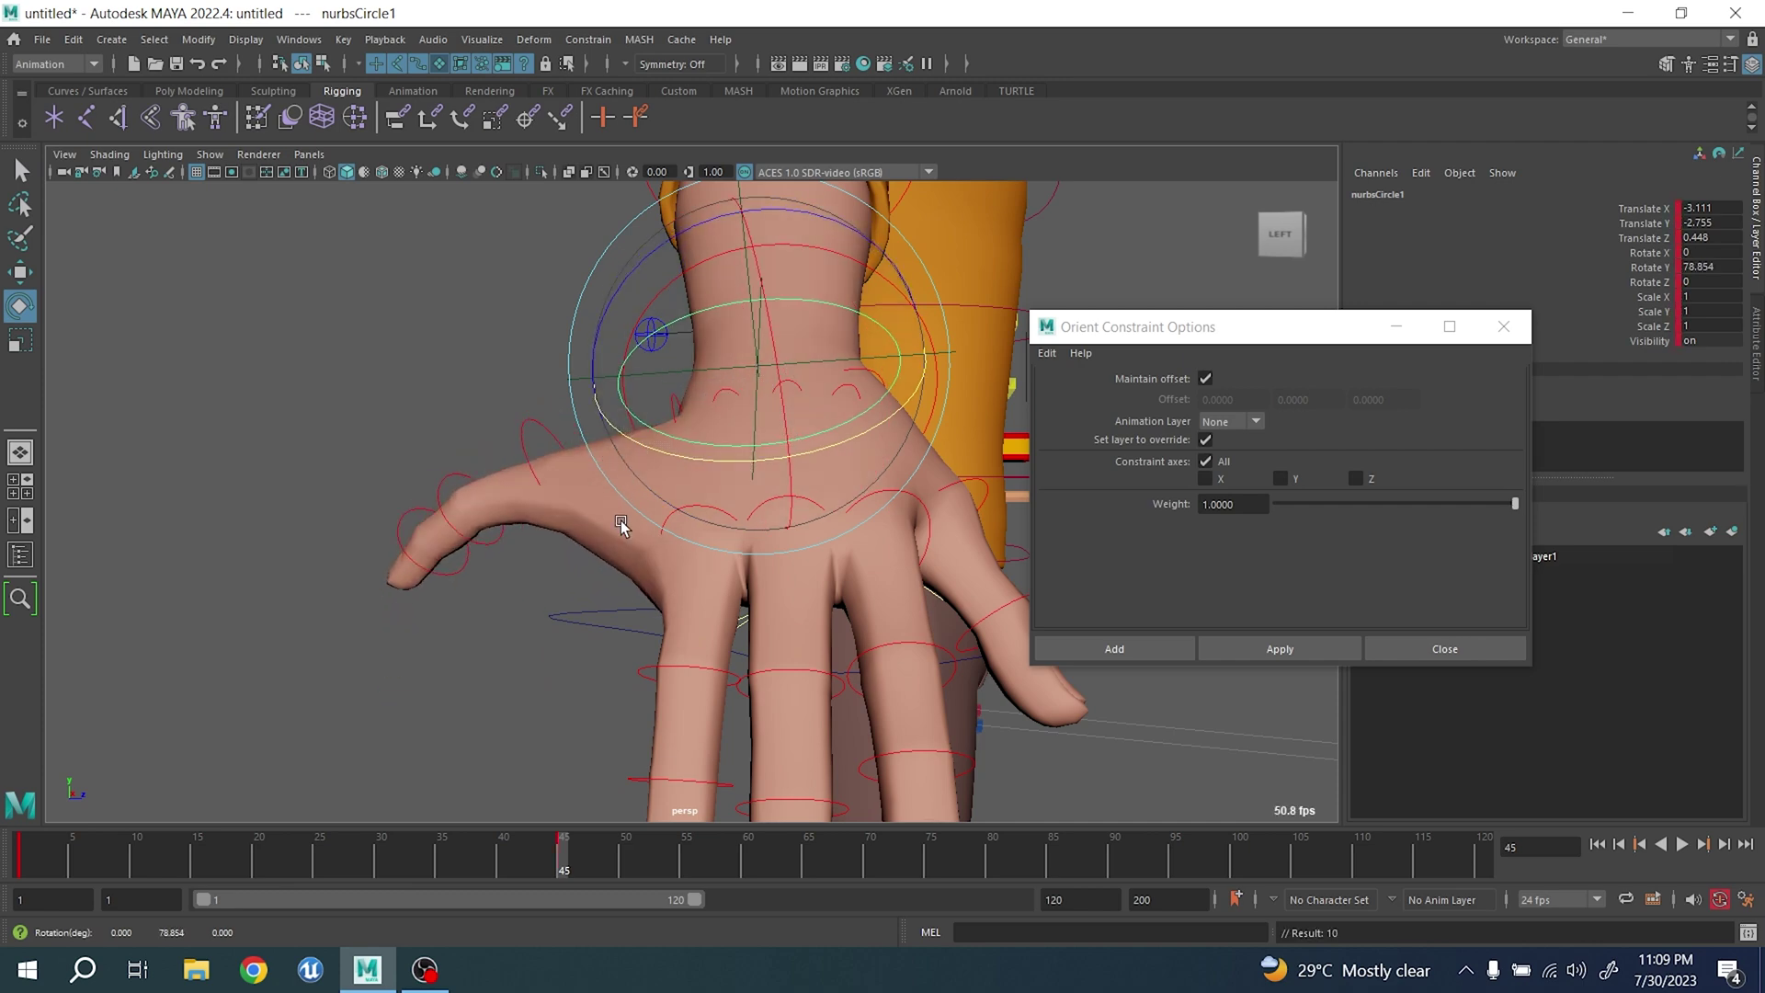
drag(541, 862, 22, 851)
alt+drag(348, 648, 333, 629)
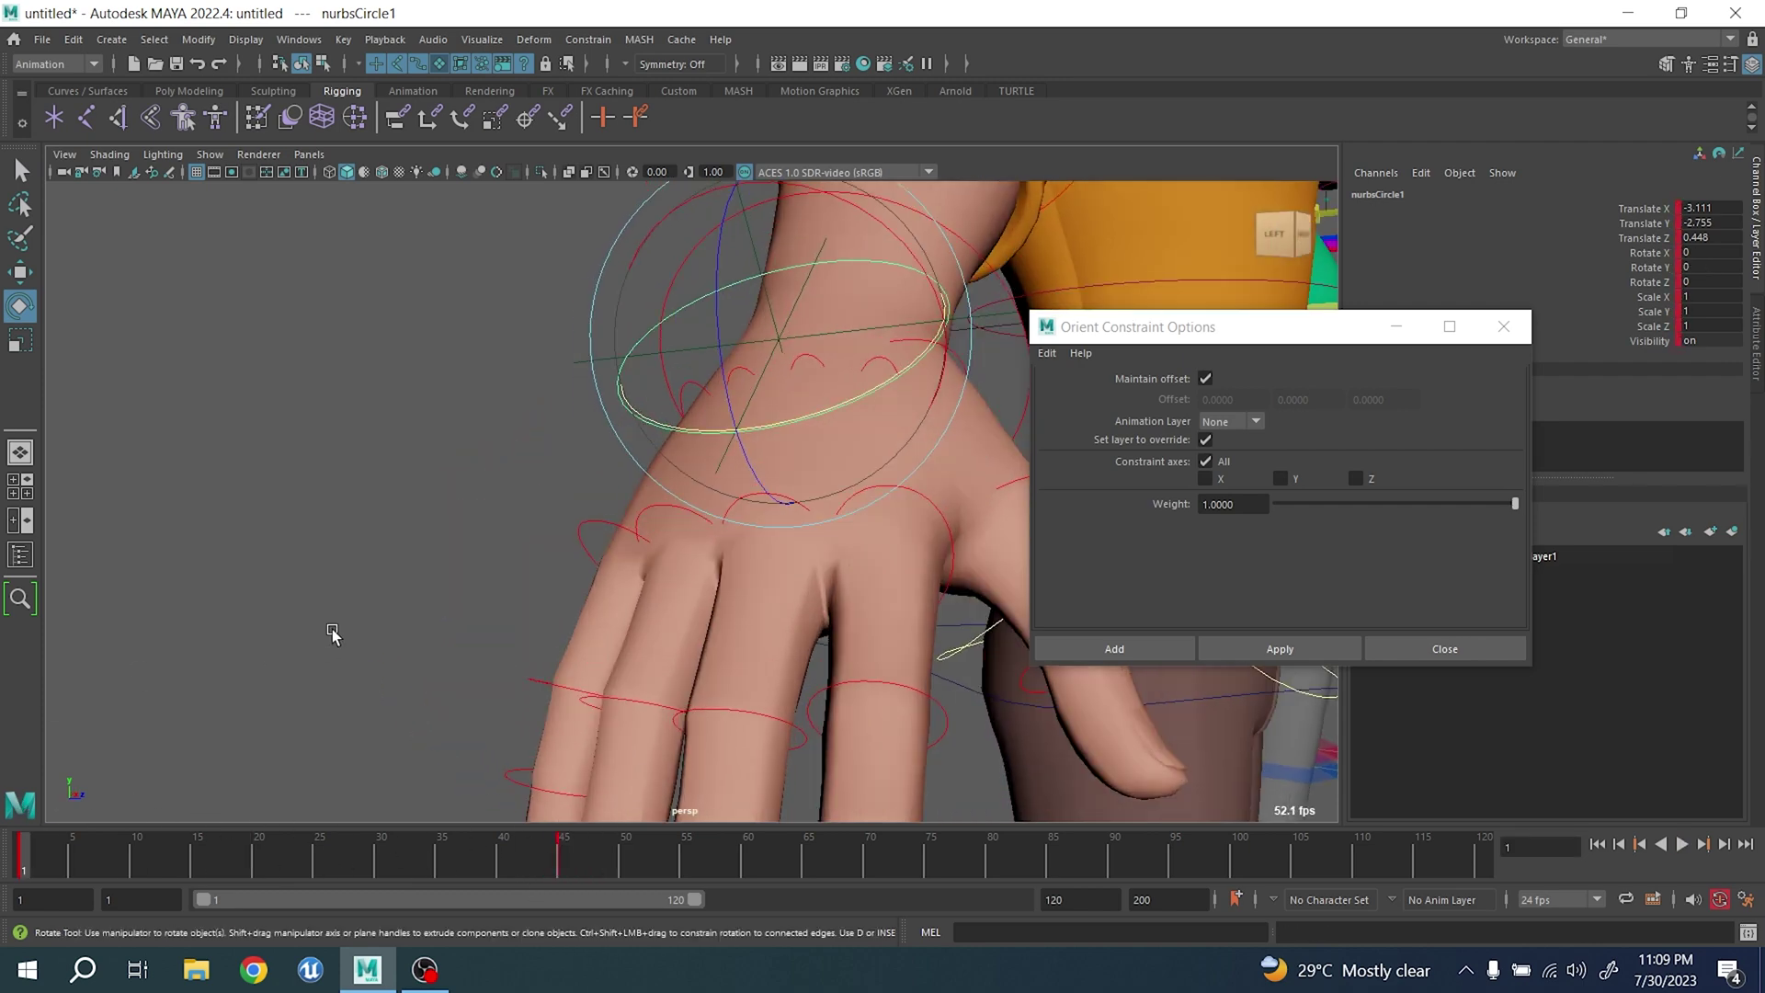
- Try orient-constraining the right ring cup control to the locator and NURBS circle, key it at frame 1, and undo both
key(q)
click(382, 565)
click(577, 361)
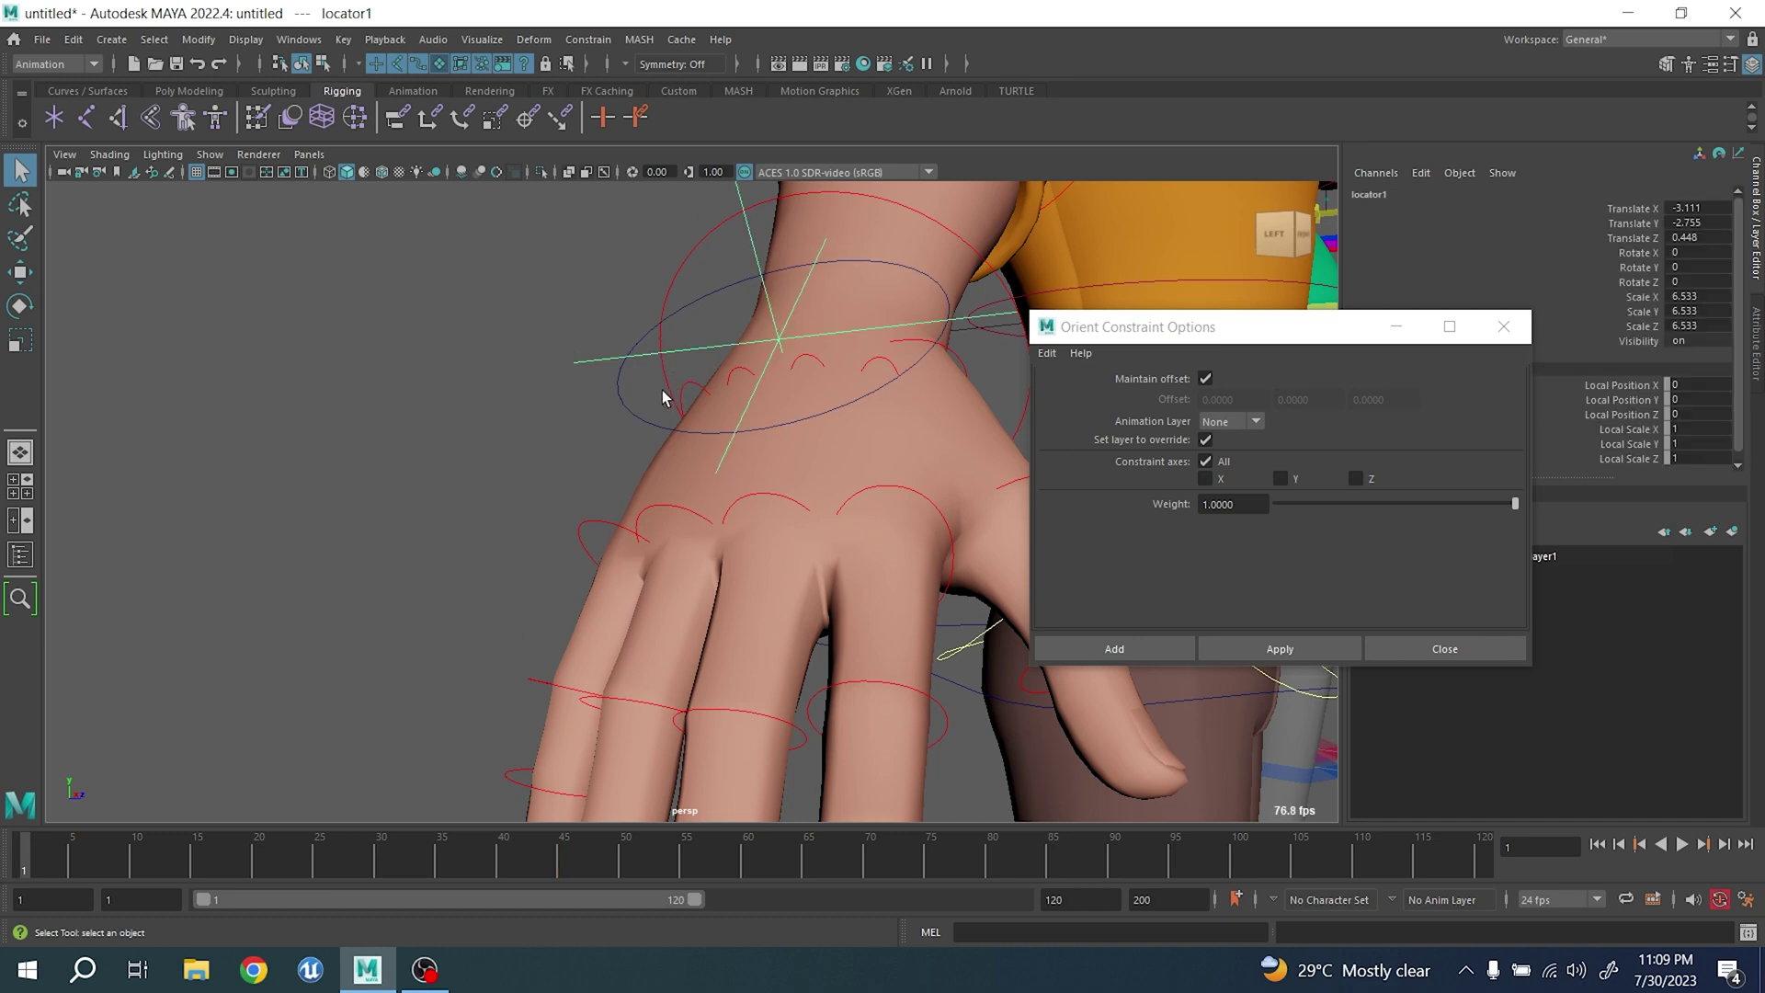
shift+click(616, 401)
alt+drag(648, 441, 735, 275)
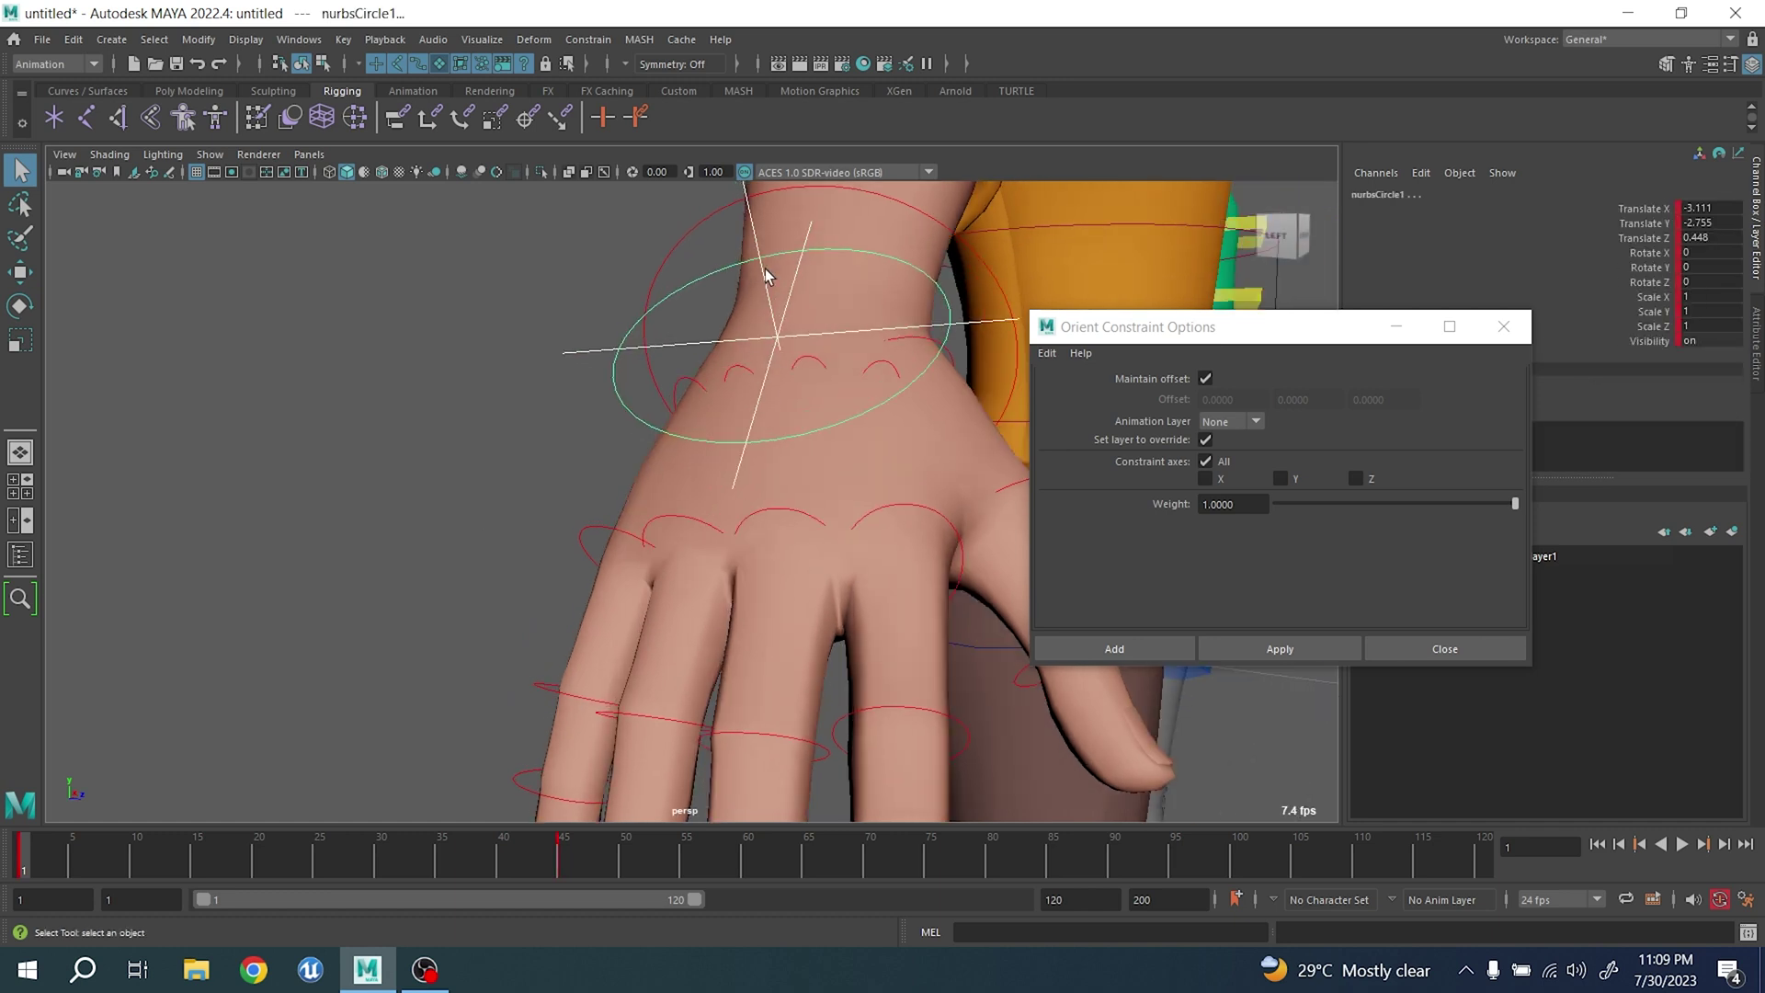
shift+click(737, 375)
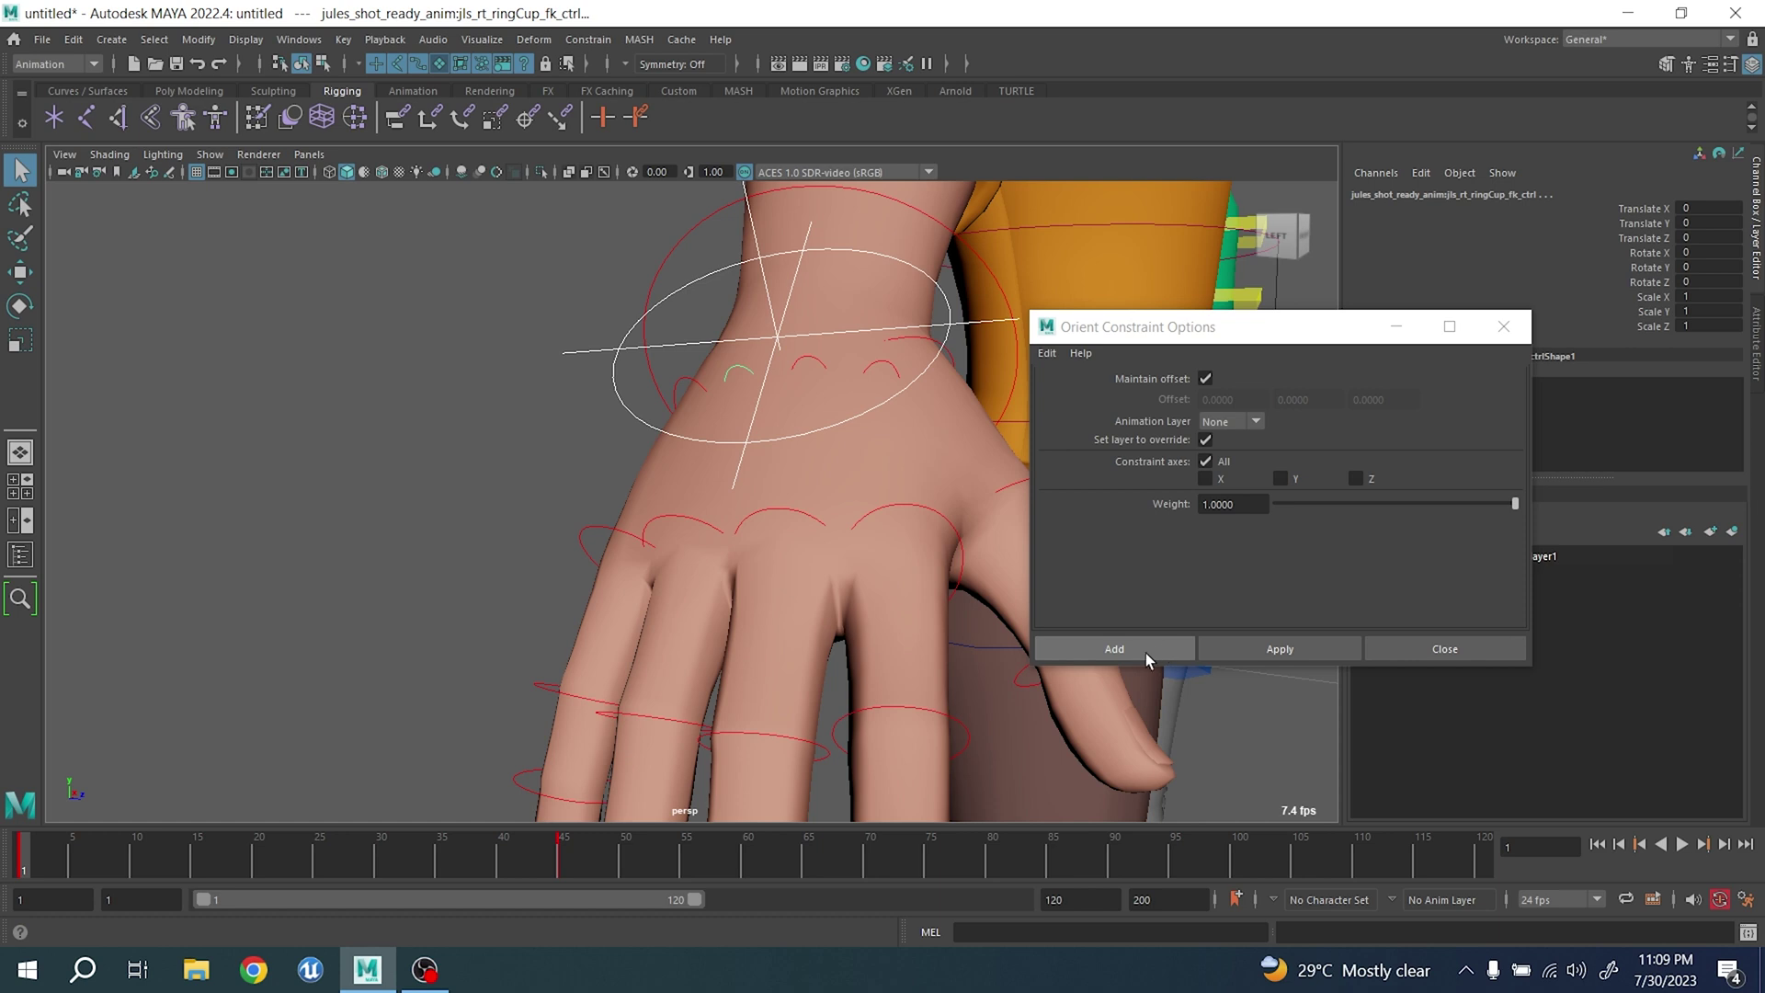
click(1257, 651)
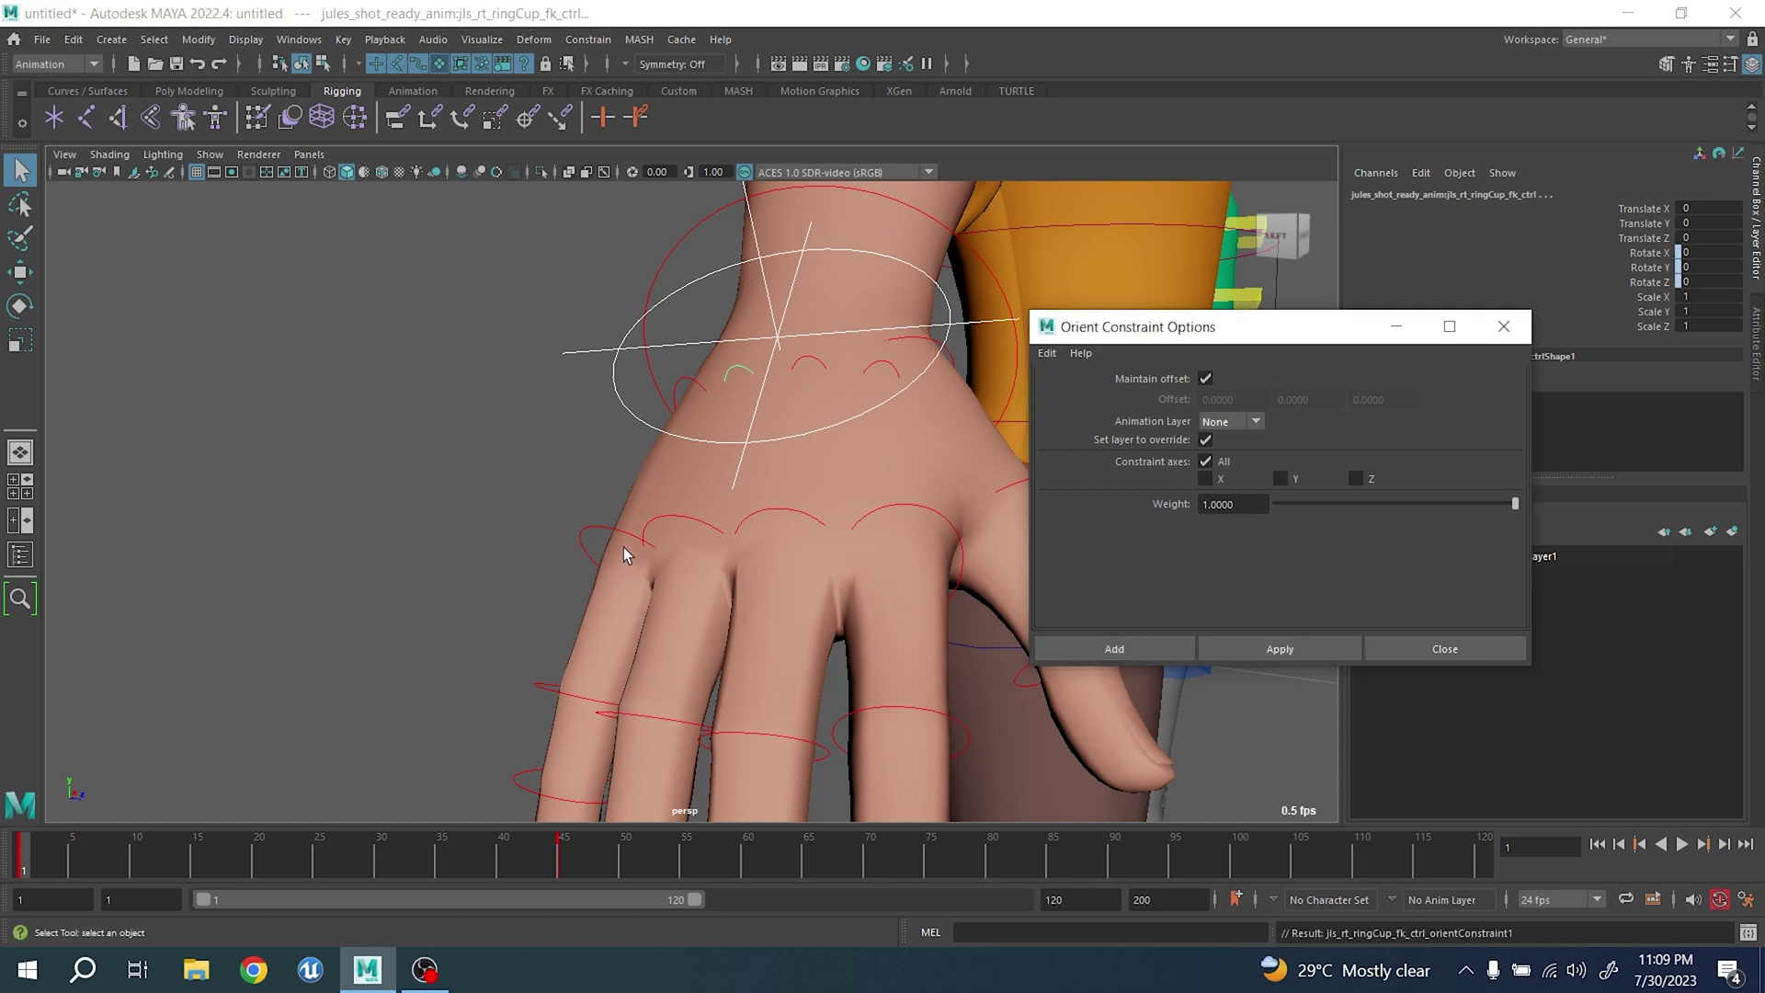
click(743, 366)
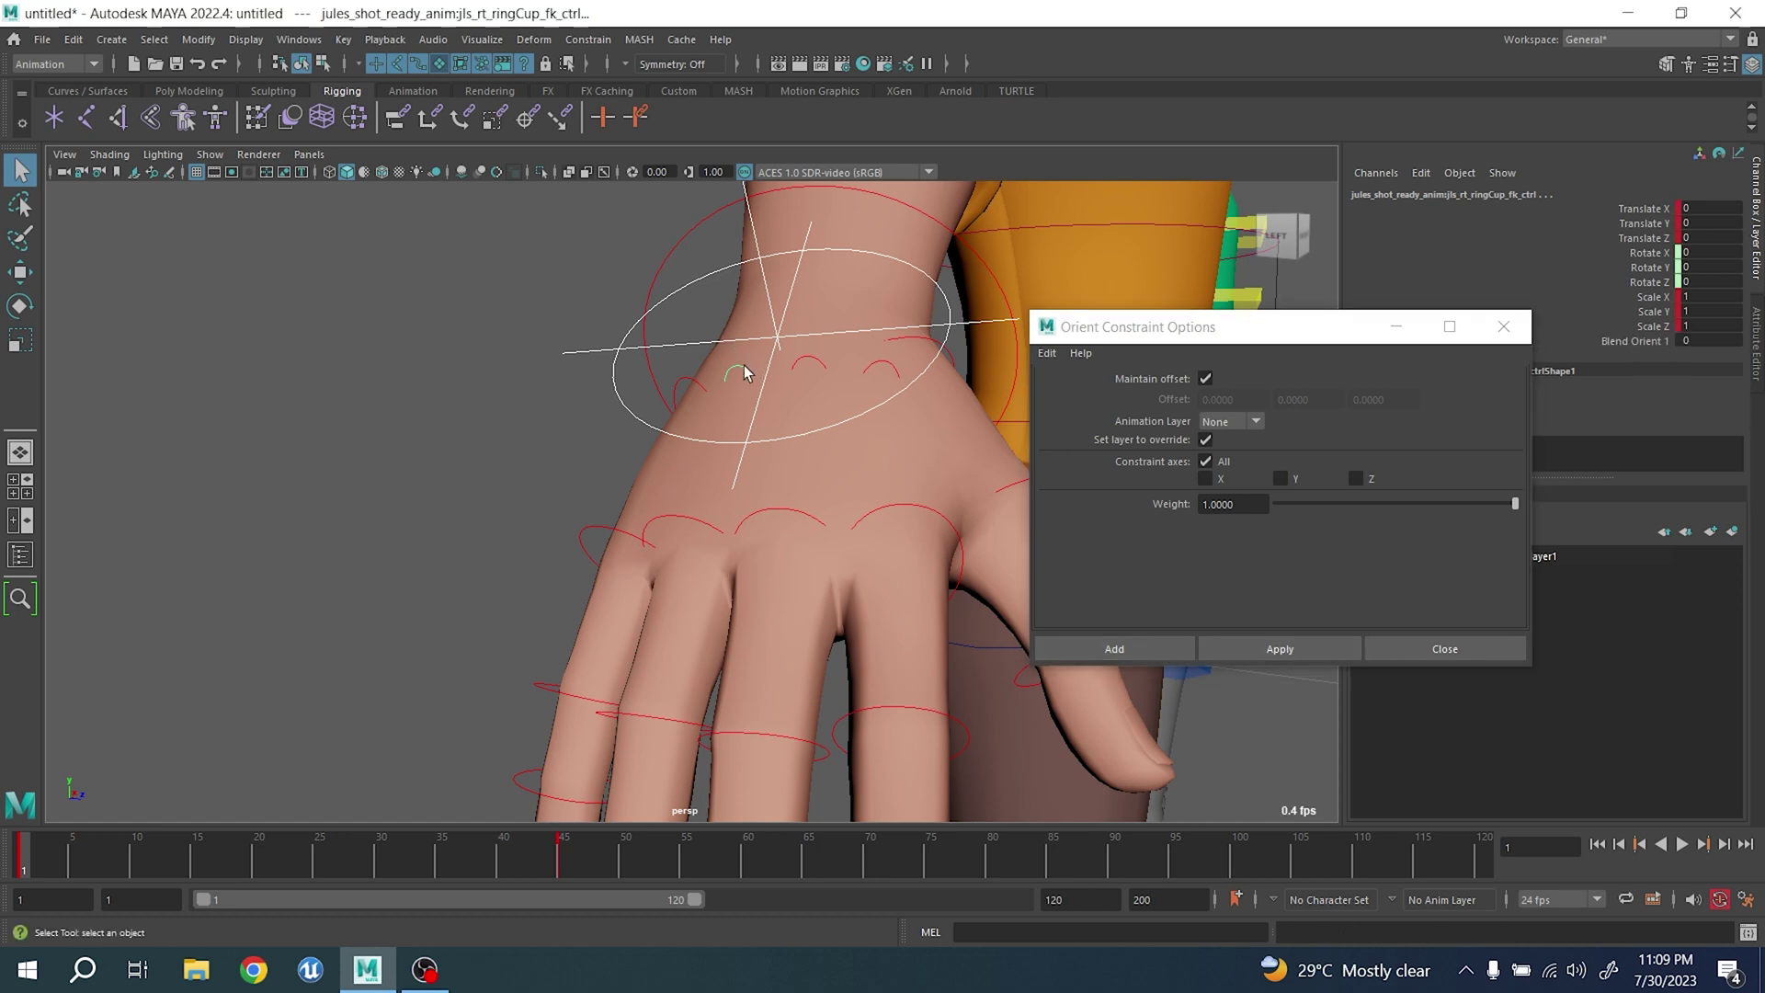
key(s)
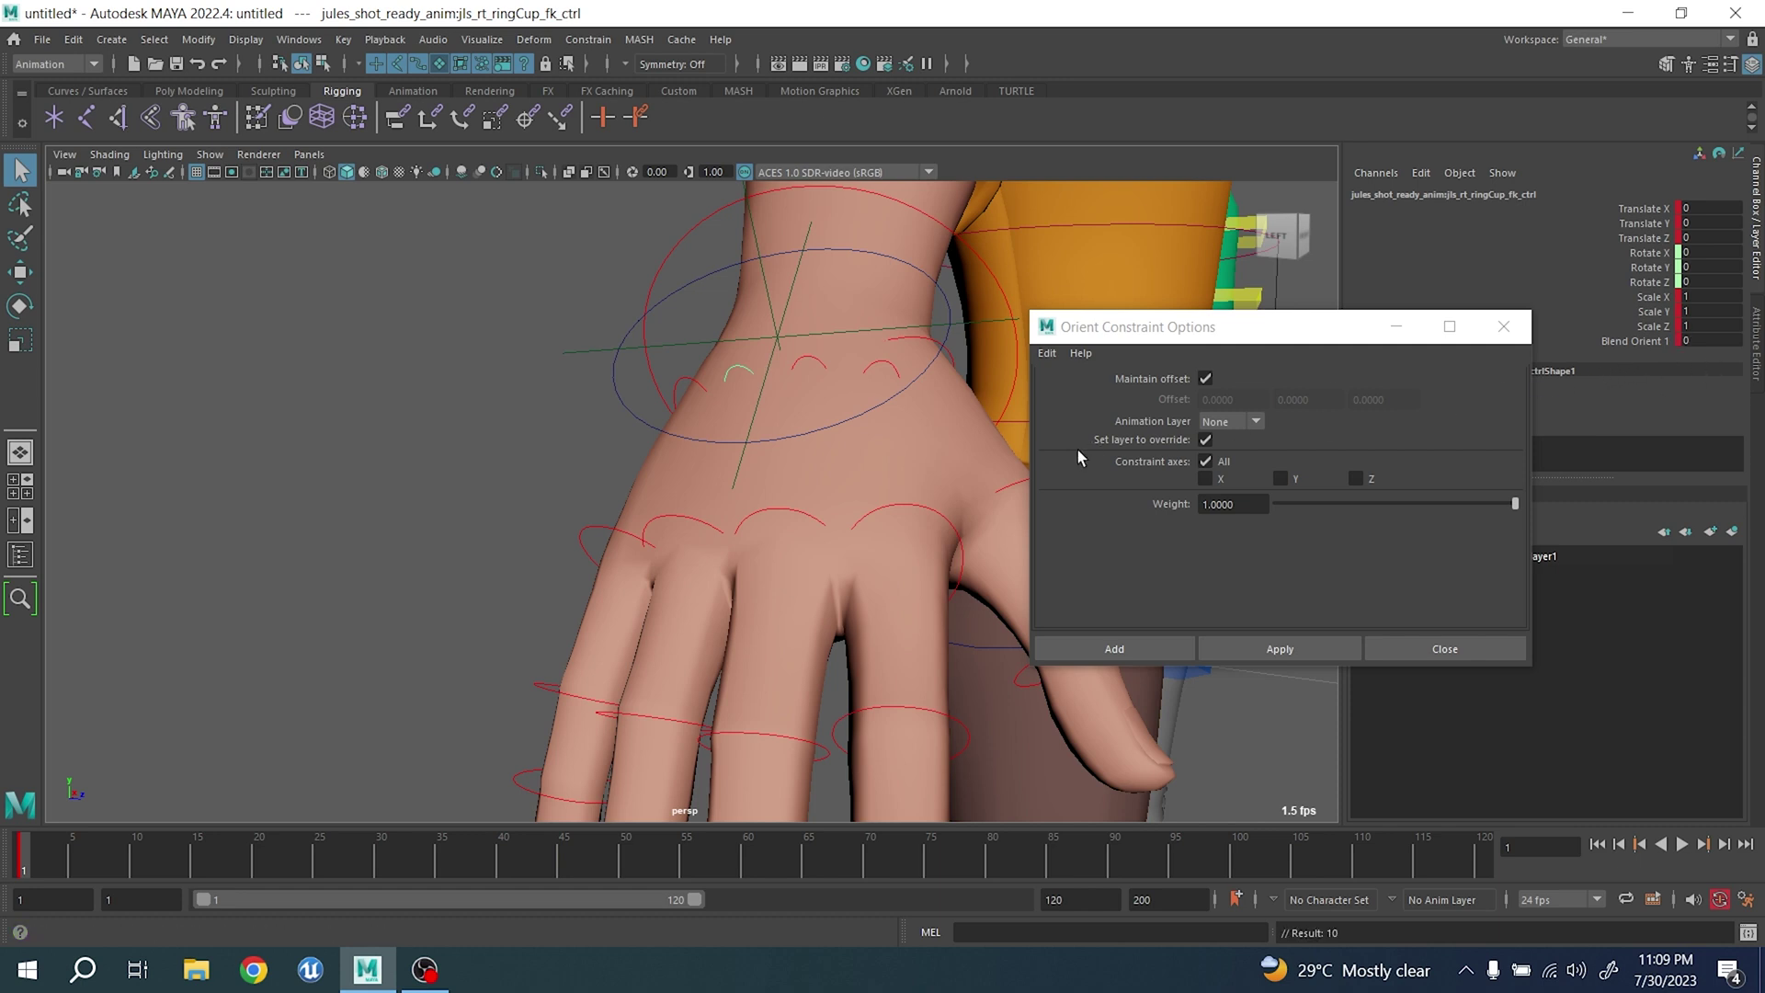
click(773, 345)
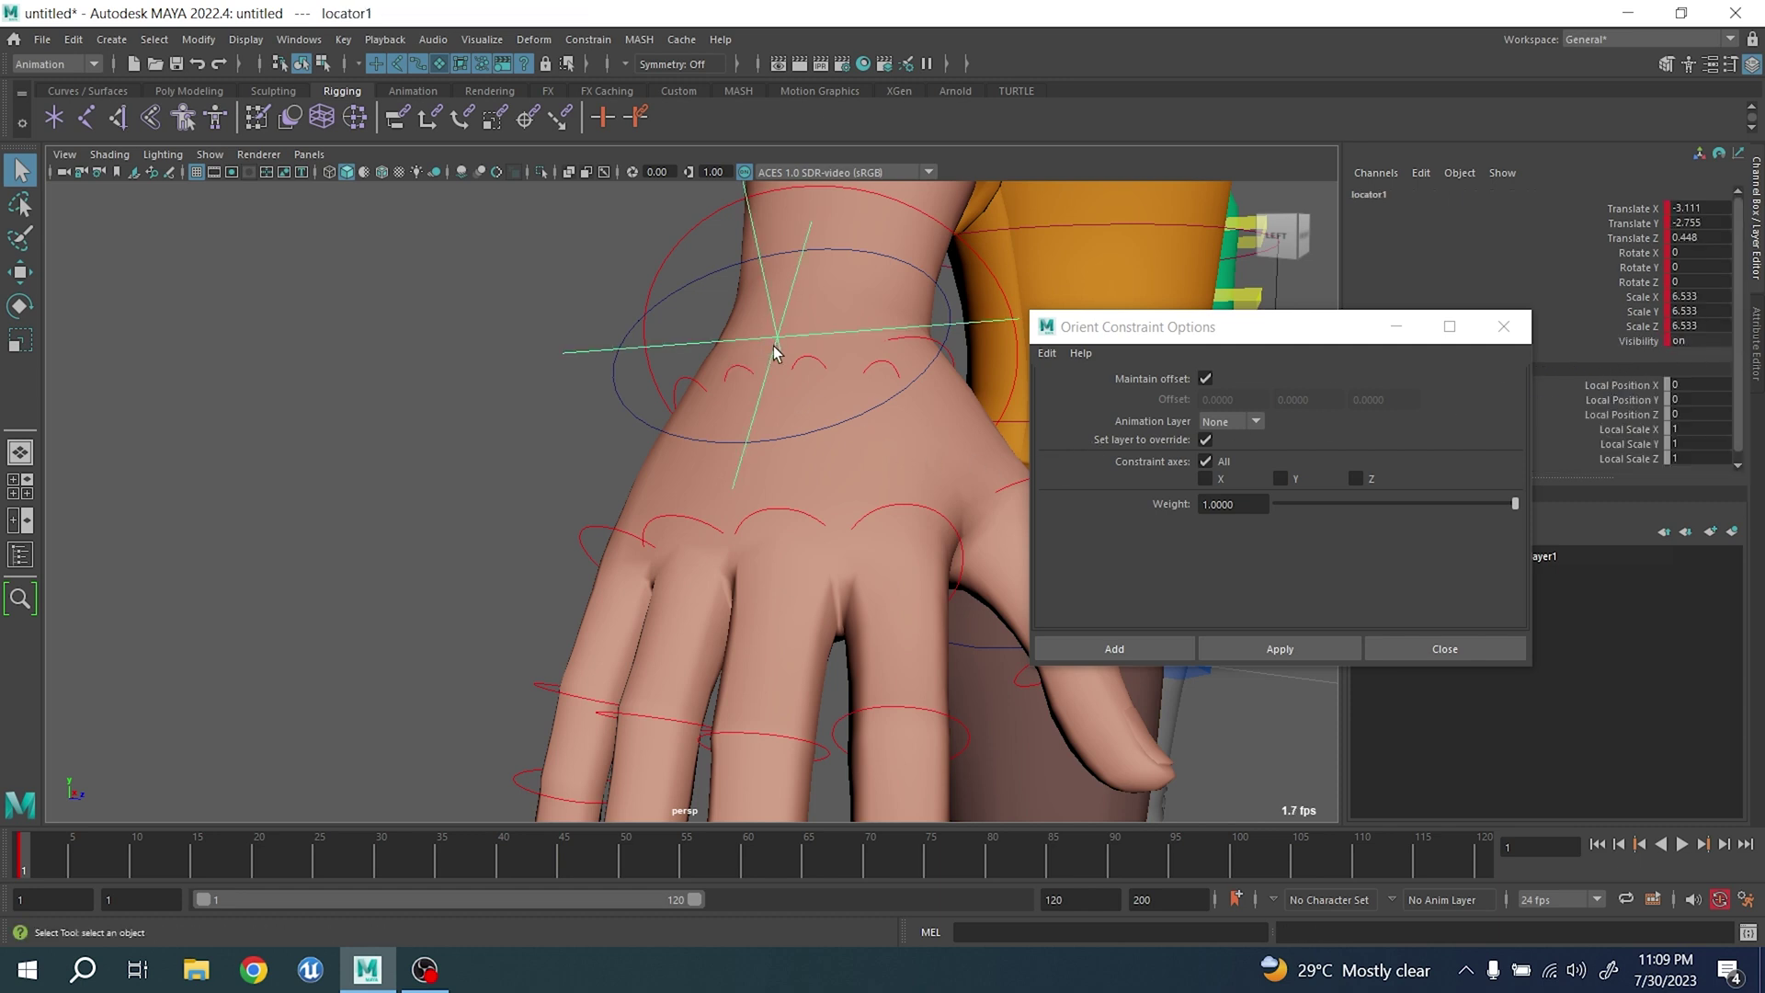
shift+click(786, 435)
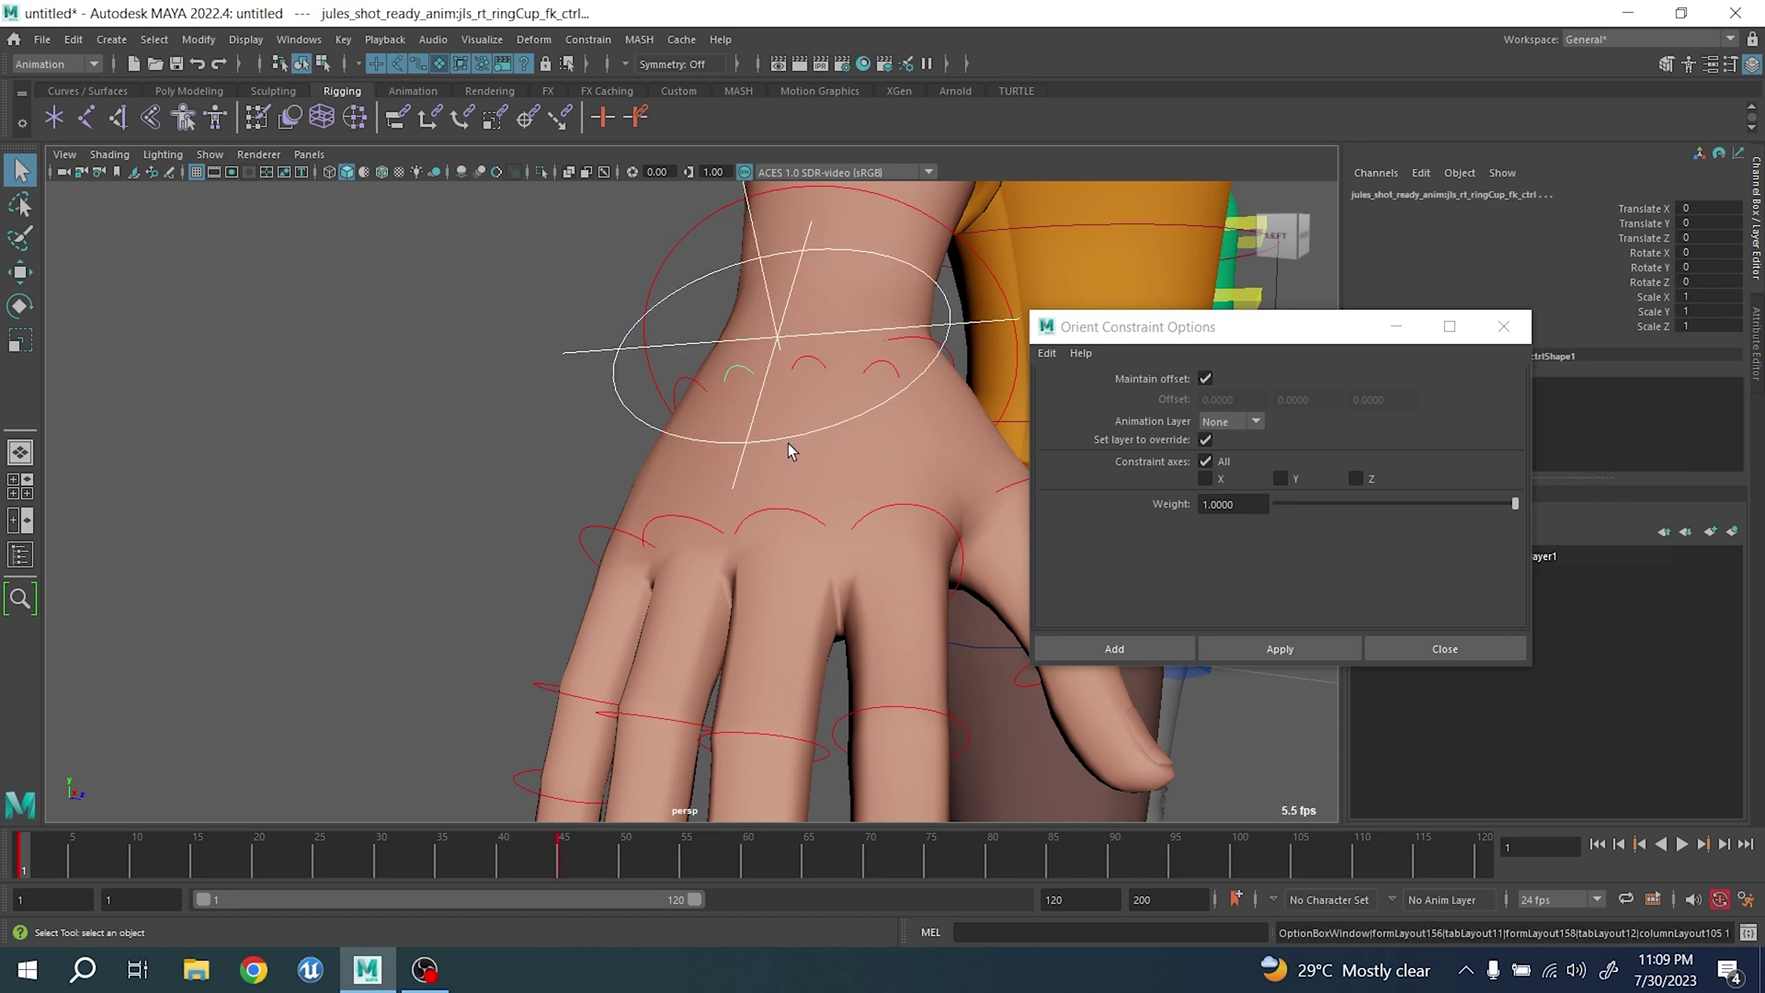
- Orient-constrain the right ring cup control to the NURBS circle and locator with Maintain offset on and all axes constrained
click(528, 449)
click(750, 377)
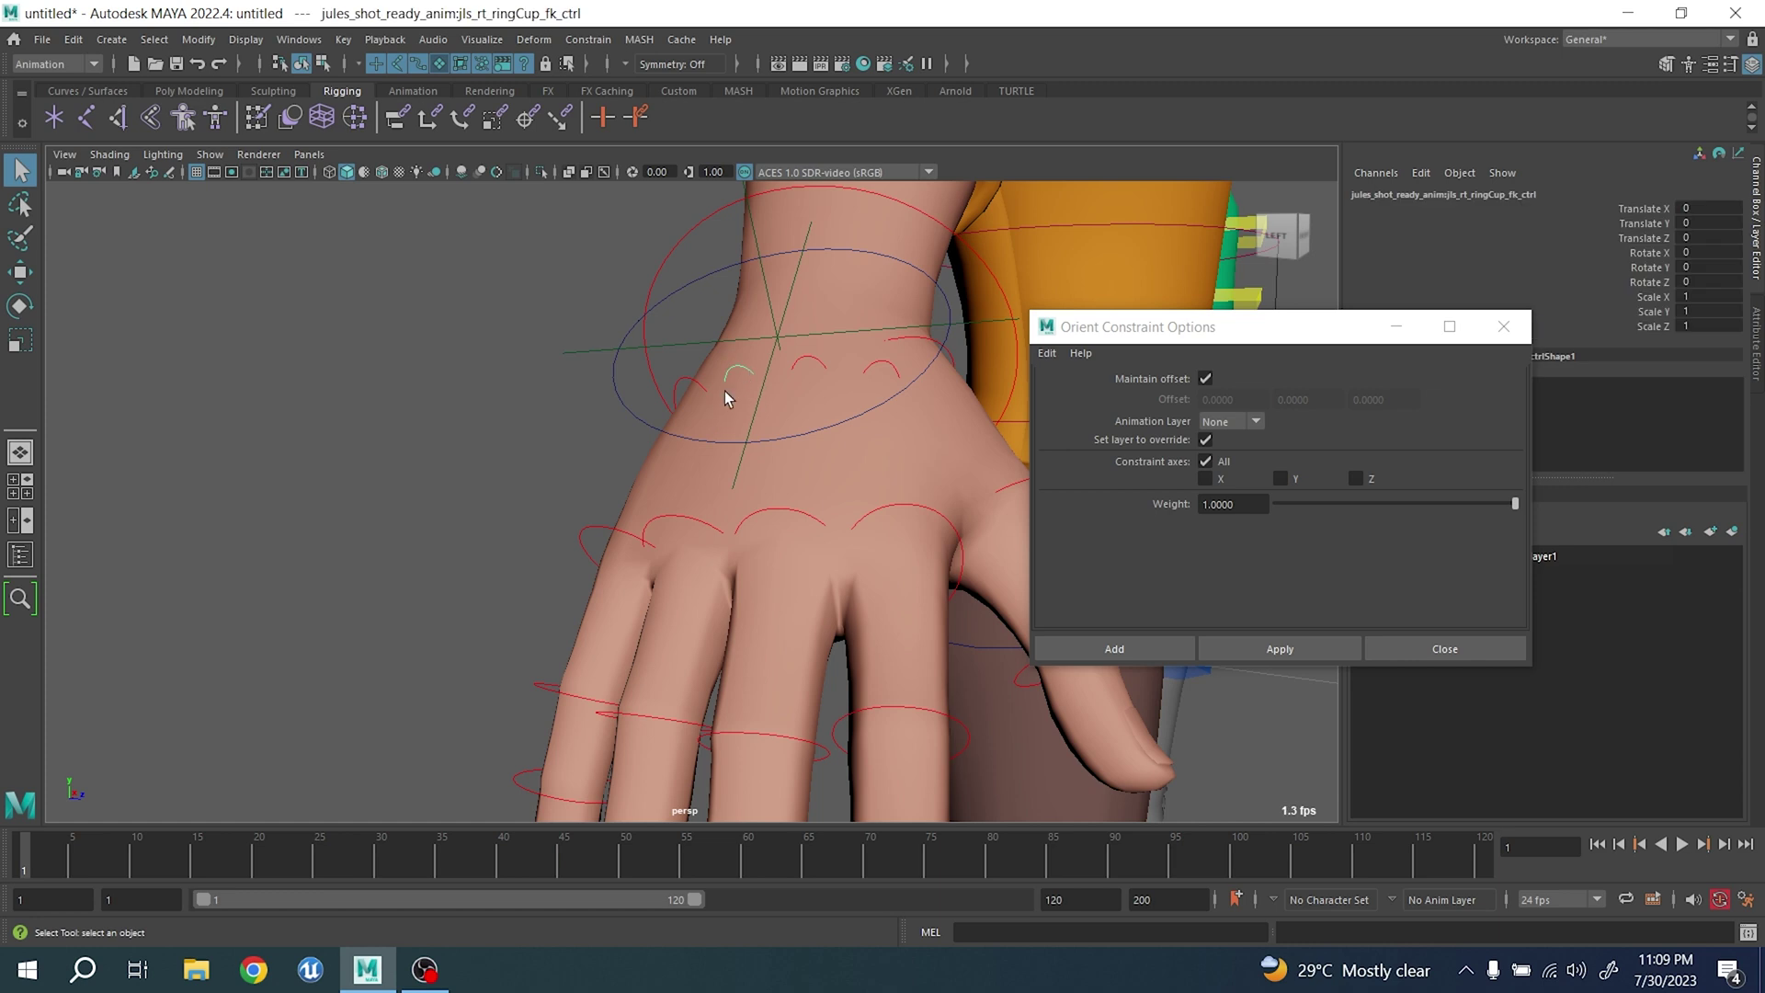
click(650, 418)
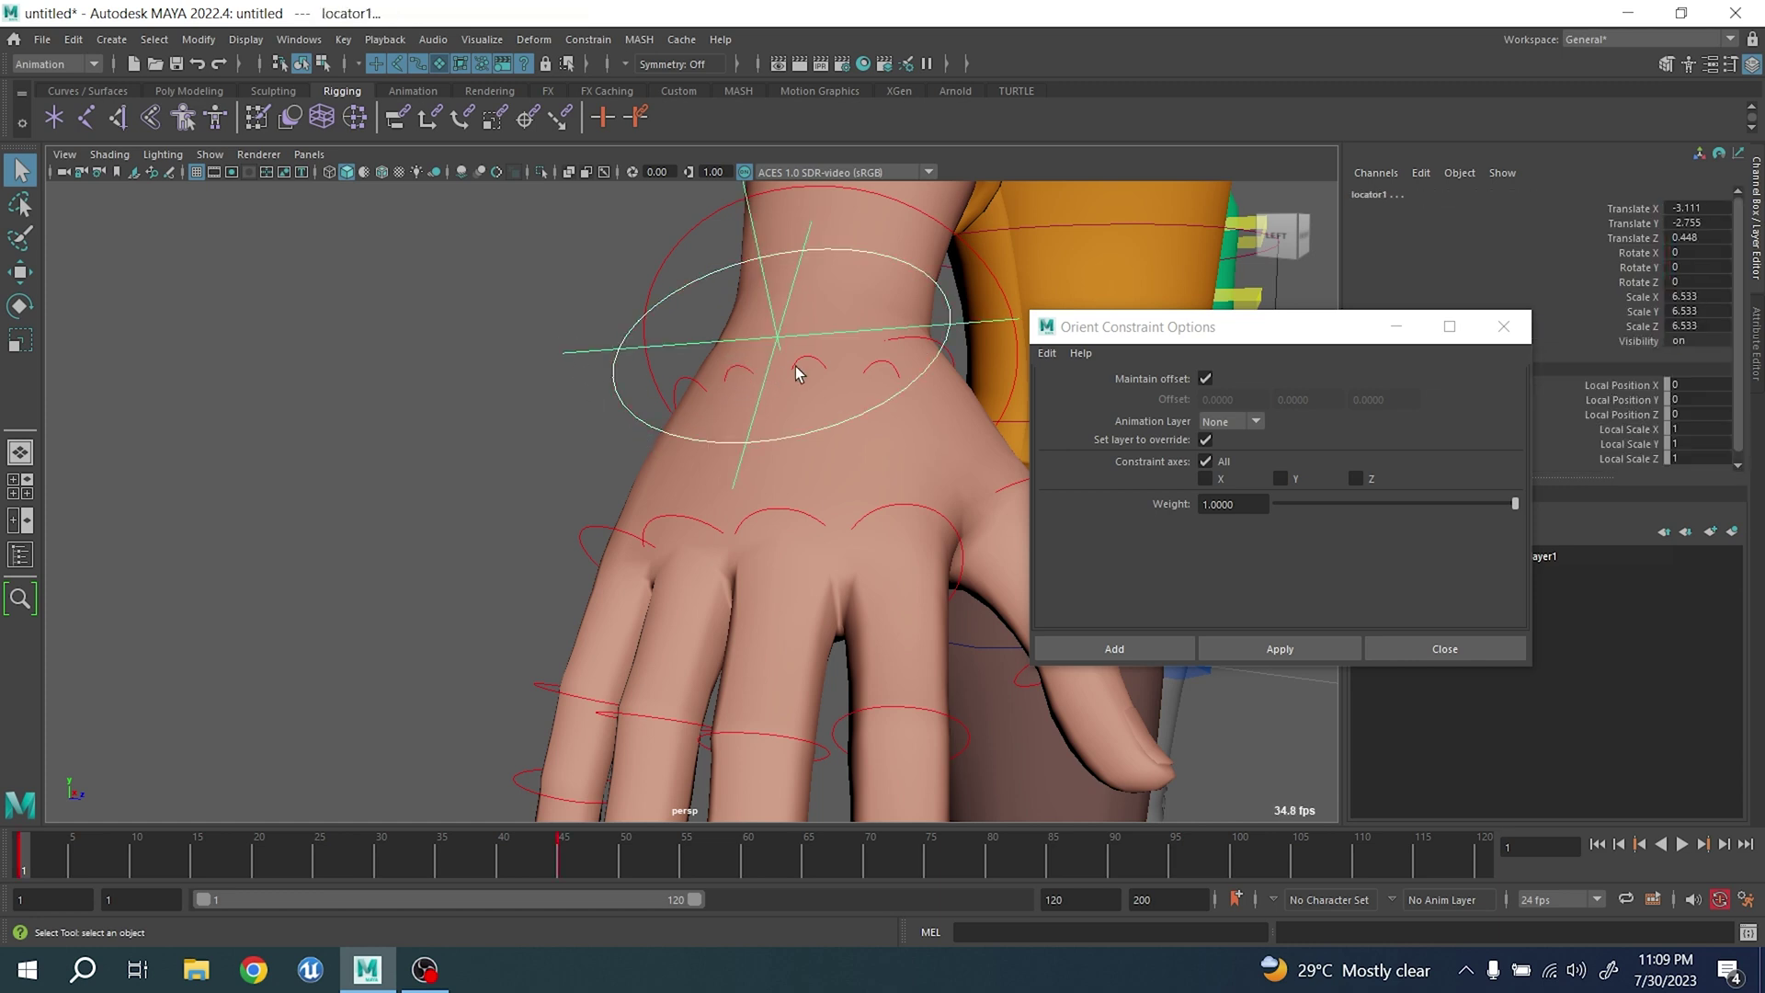
shift+click(733, 364)
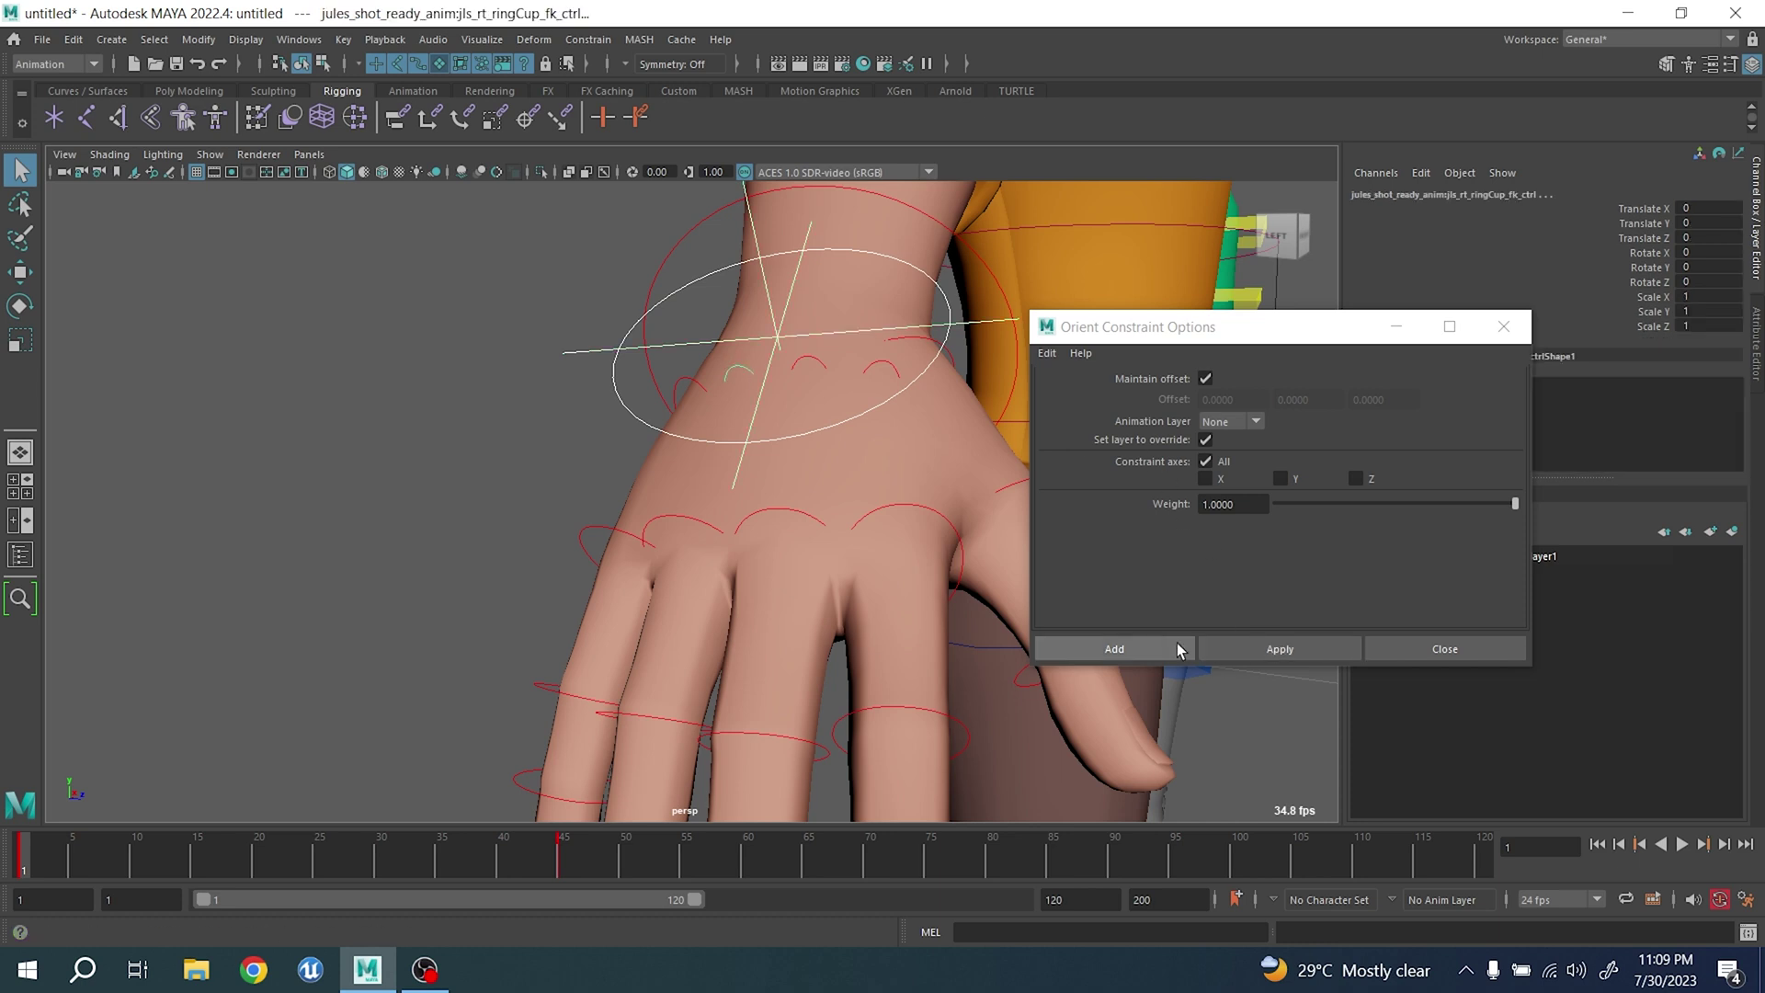
click(1260, 640)
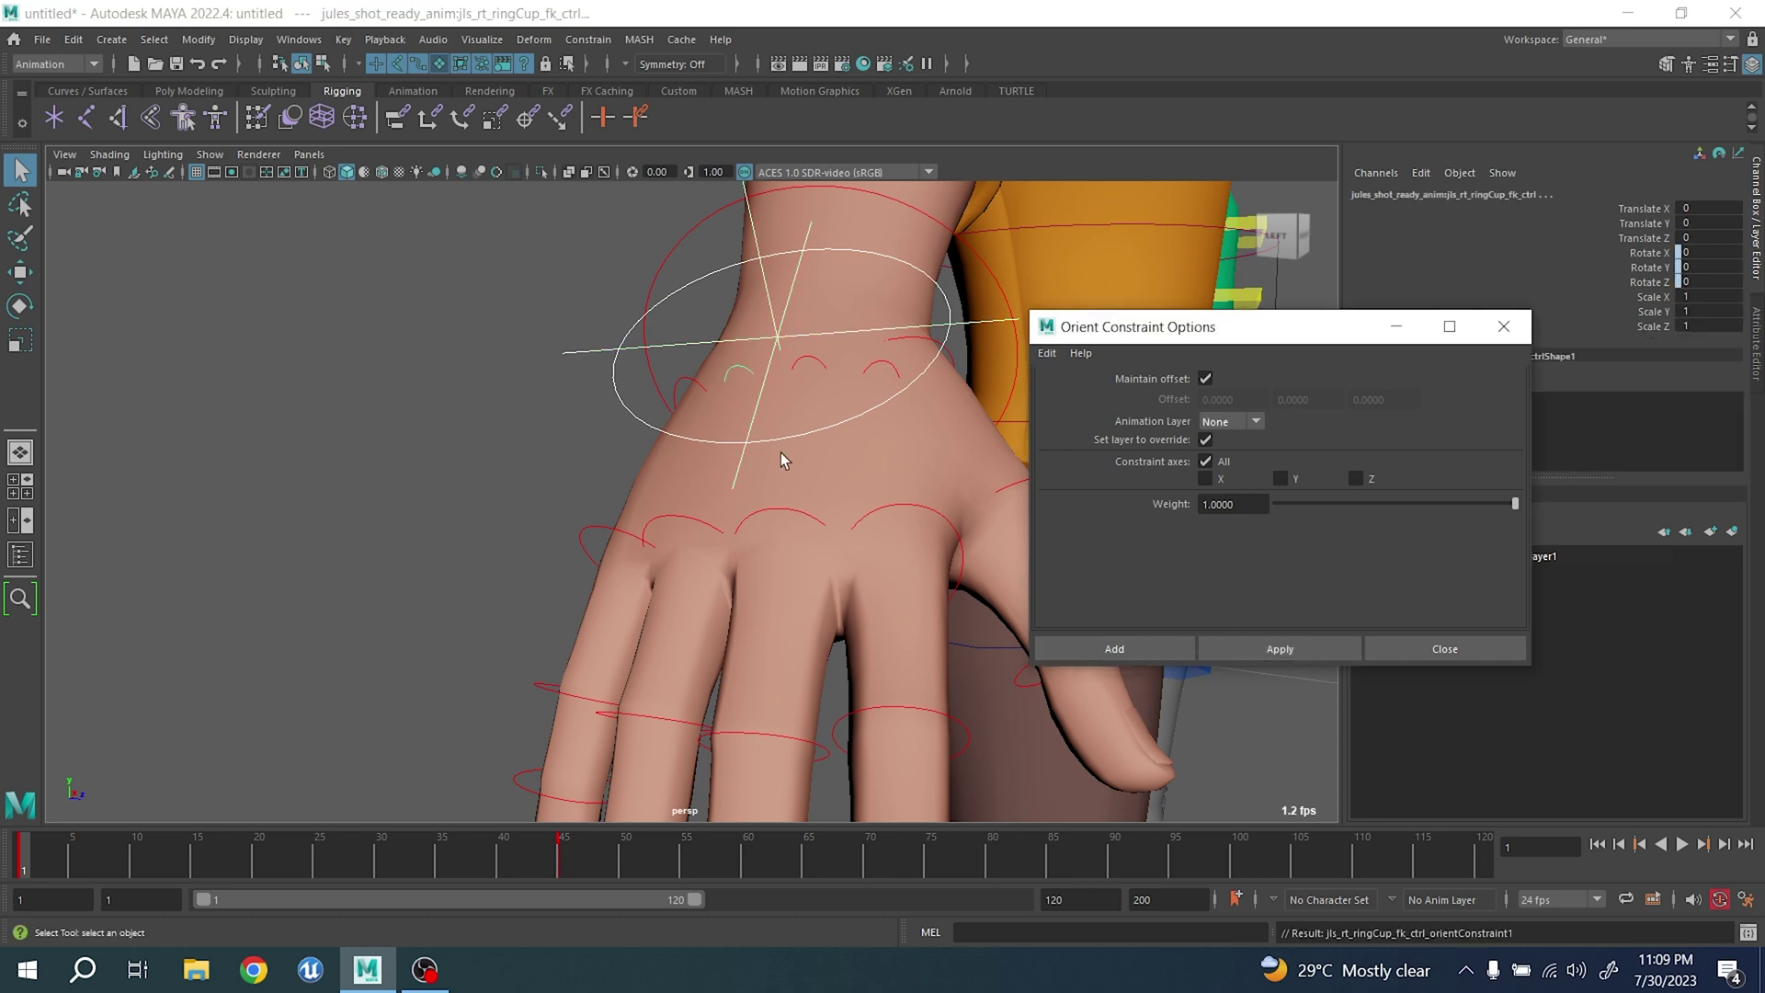
- Key the right ring cup control at frame 1 and set its Blend Orient 1 to 1
click(740, 375)
click(741, 373)
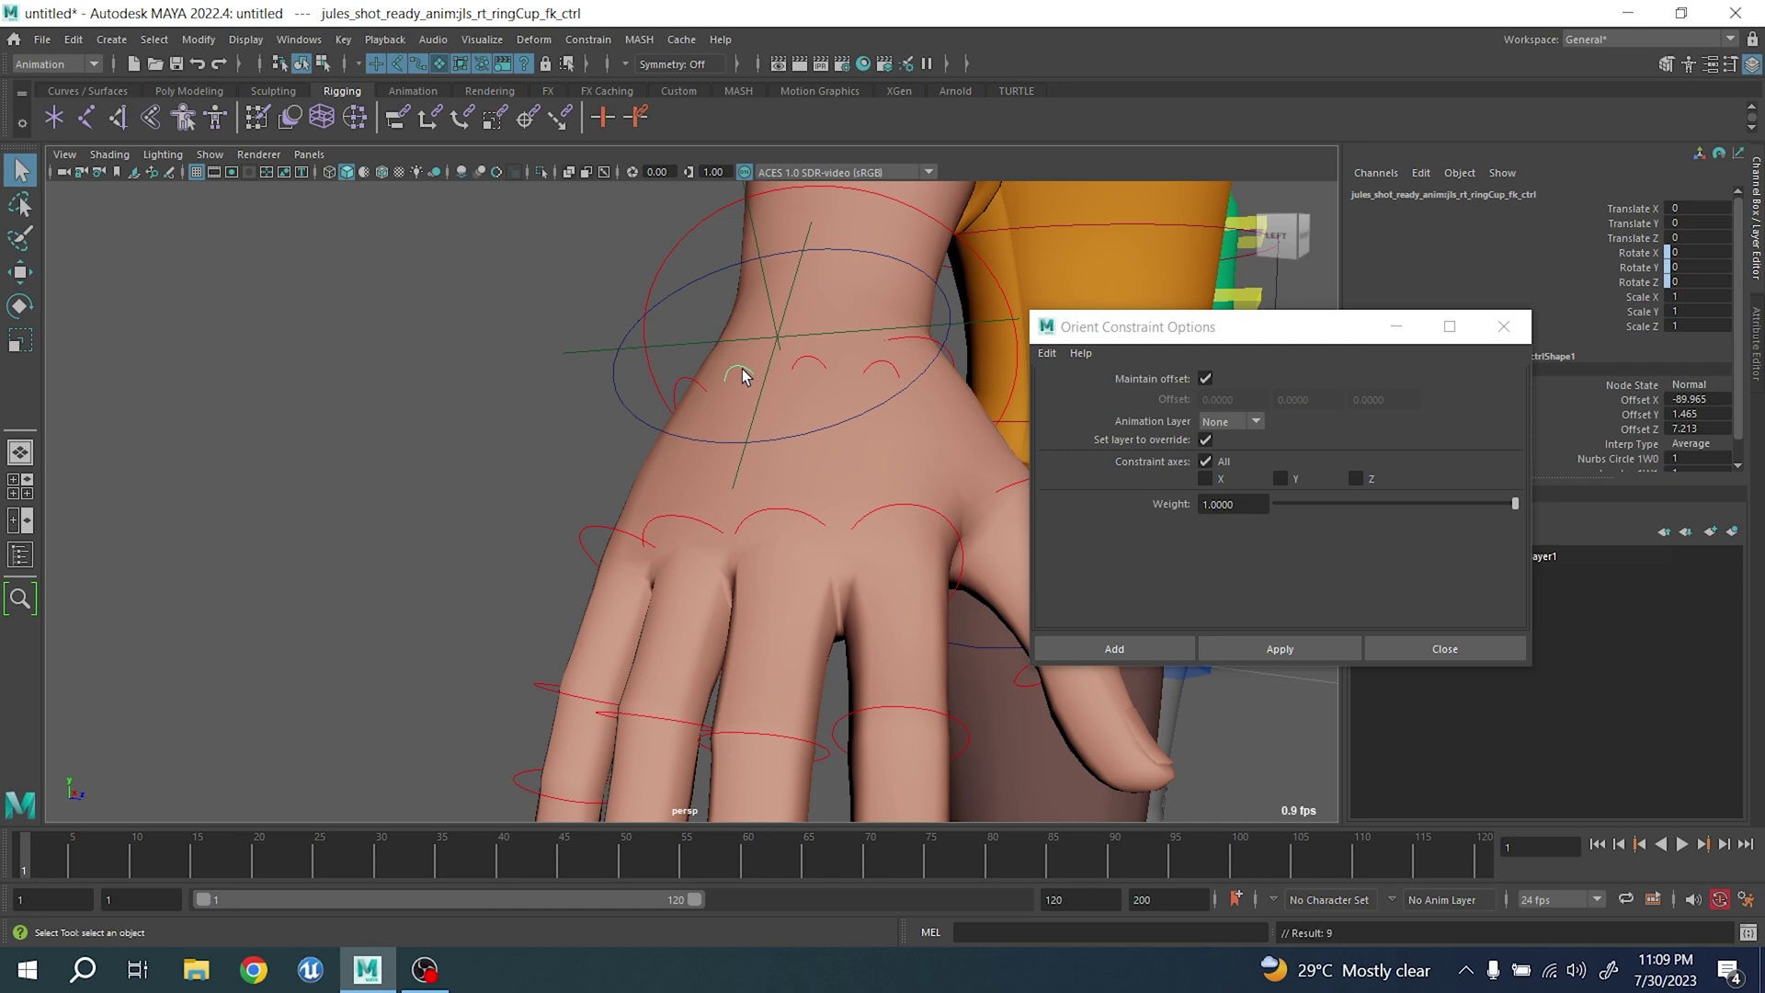
scroll(1696, 448, down, 2)
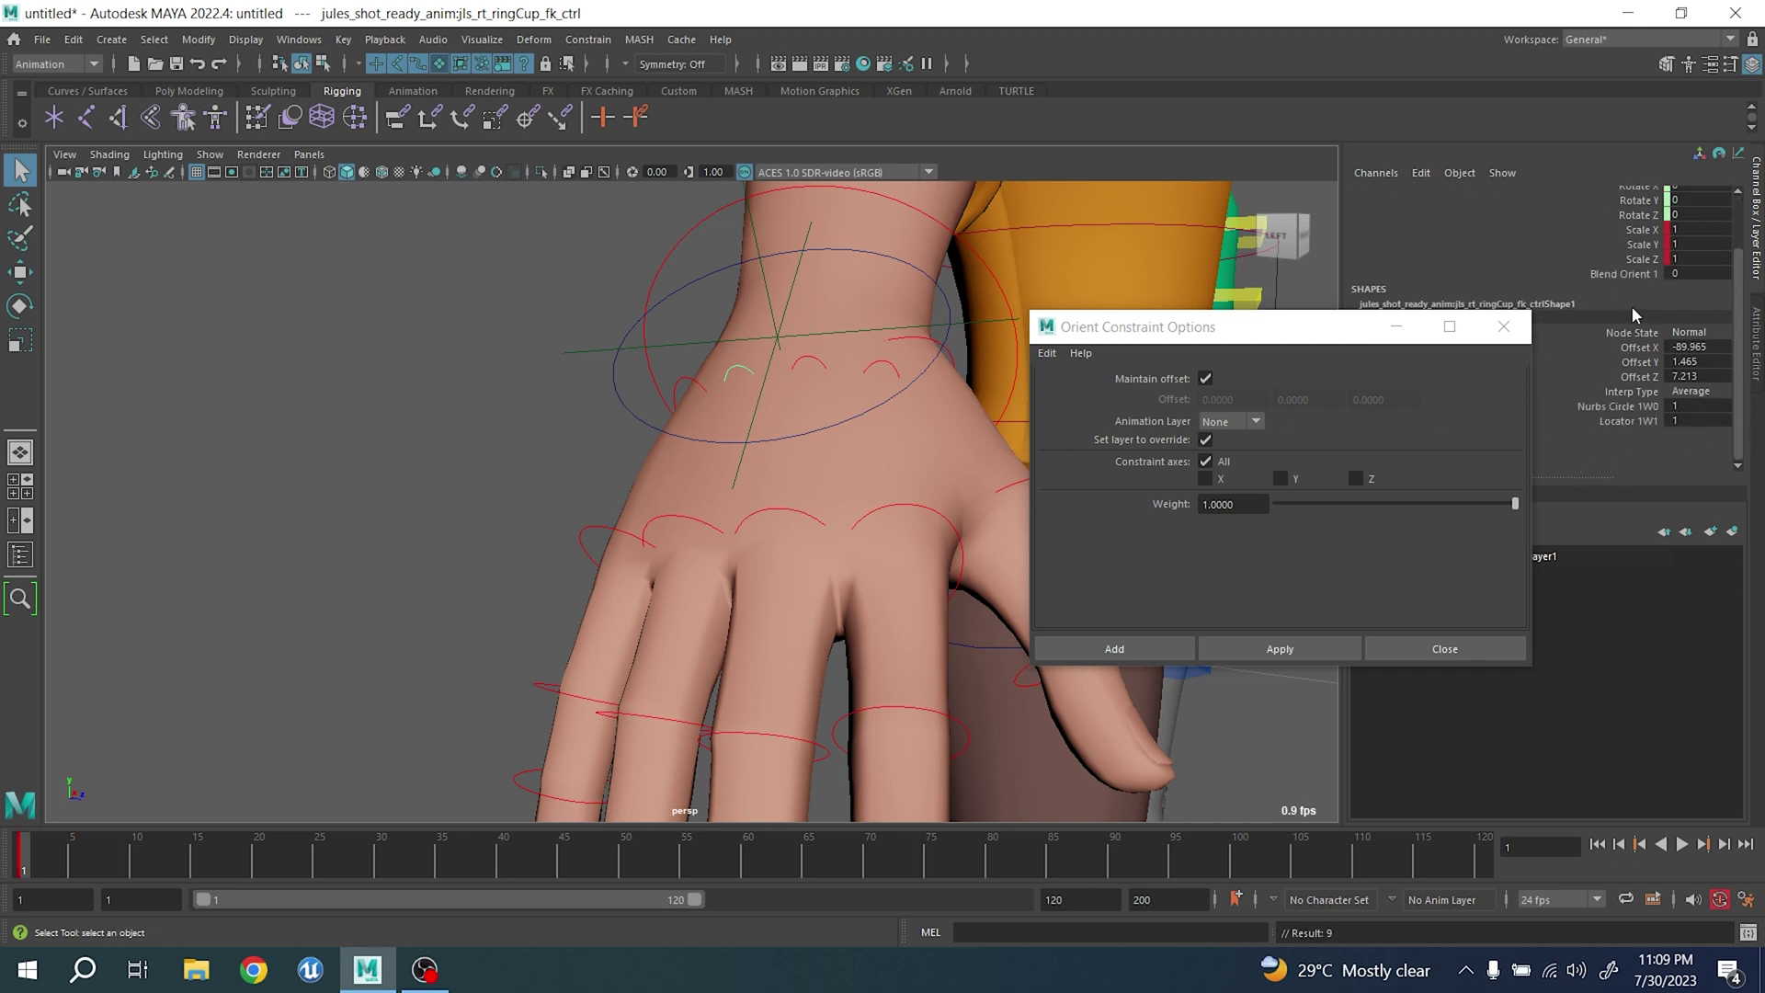
click(1624, 274)
middle_drag(383, 404, 764, 434)
- Scrub and play the timeline to examine how the pinky and ring finger spread with the circle's rotation
drag(40, 866, 393, 864)
alt+drag(433, 763, 453, 674)
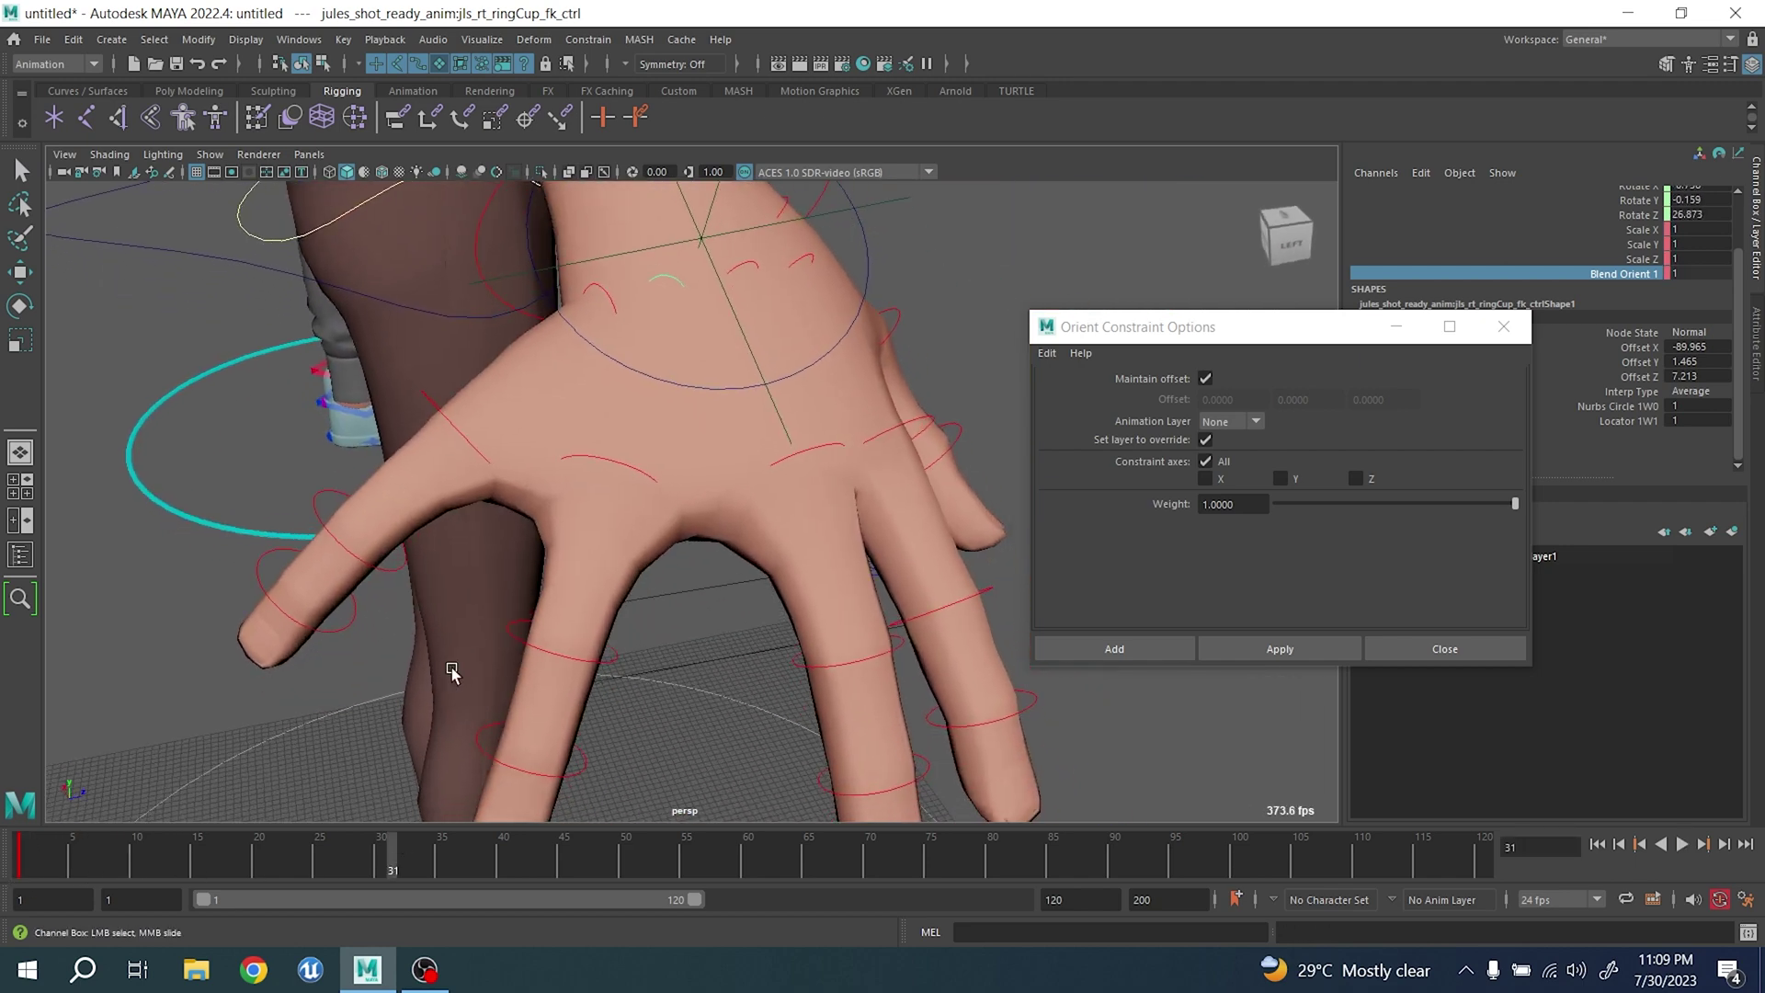
key(alt+v)
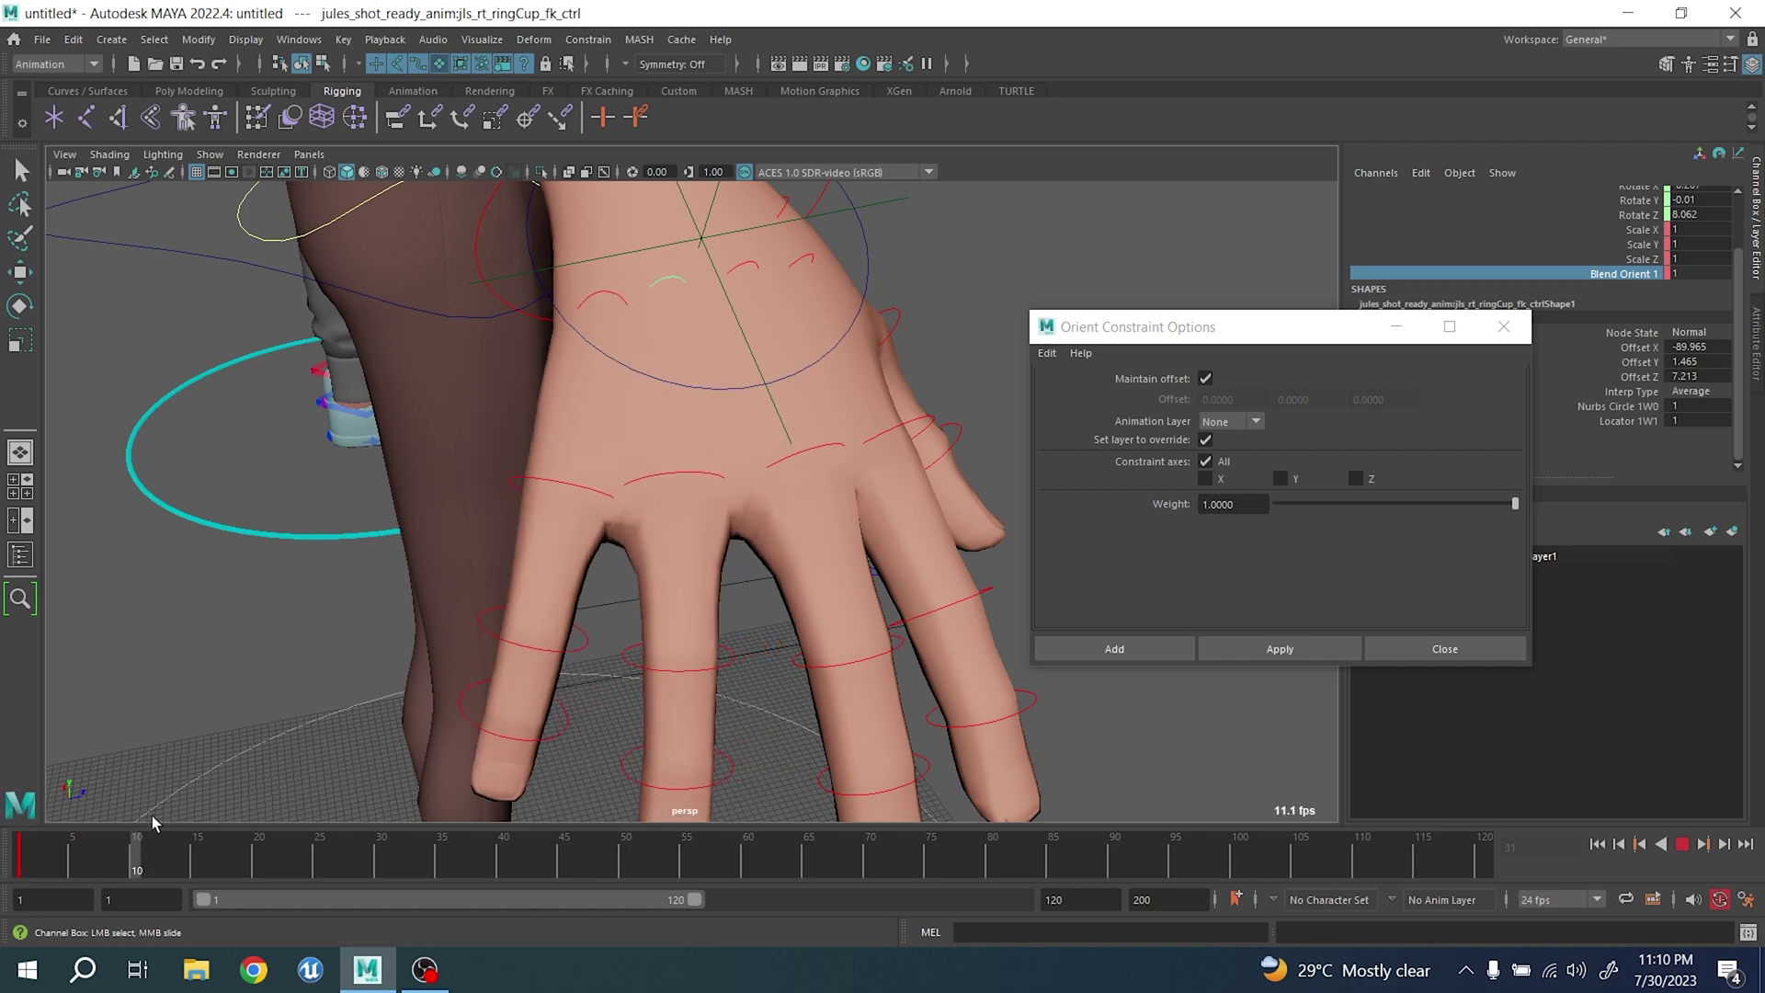
key(alt+v)
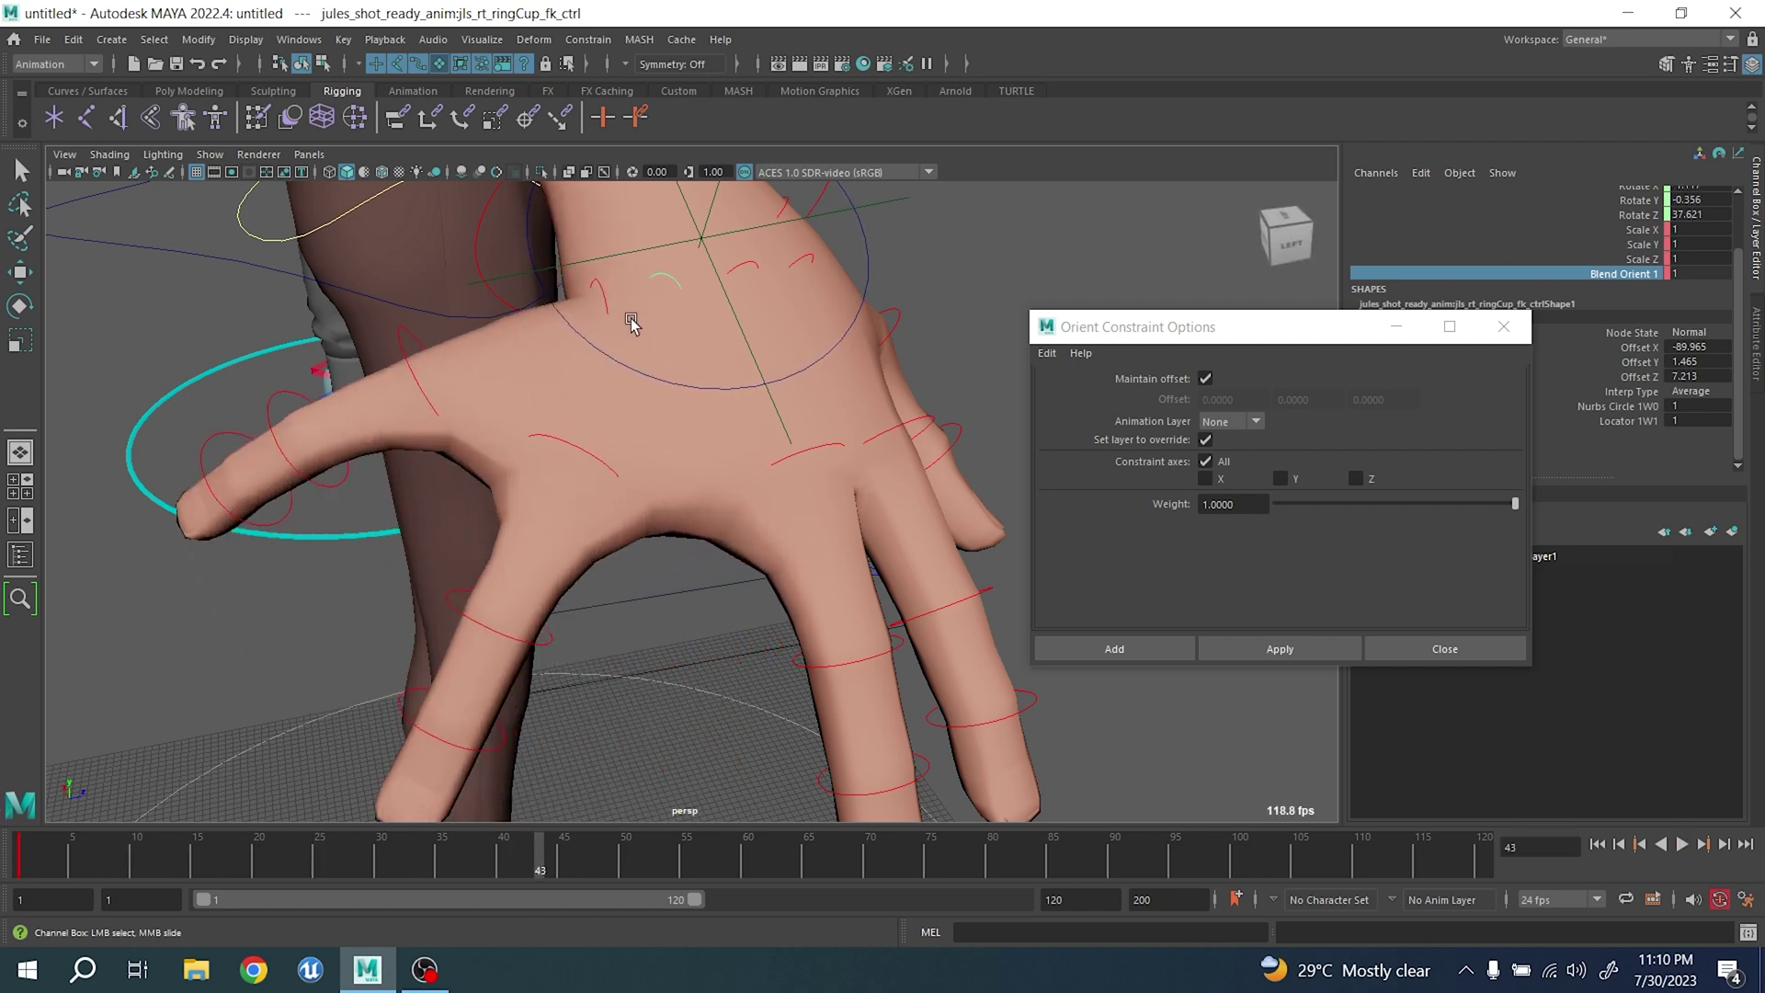
drag(349, 862, 21, 834)
alt+drag(310, 772, 294, 770)
drag(158, 860, 369, 859)
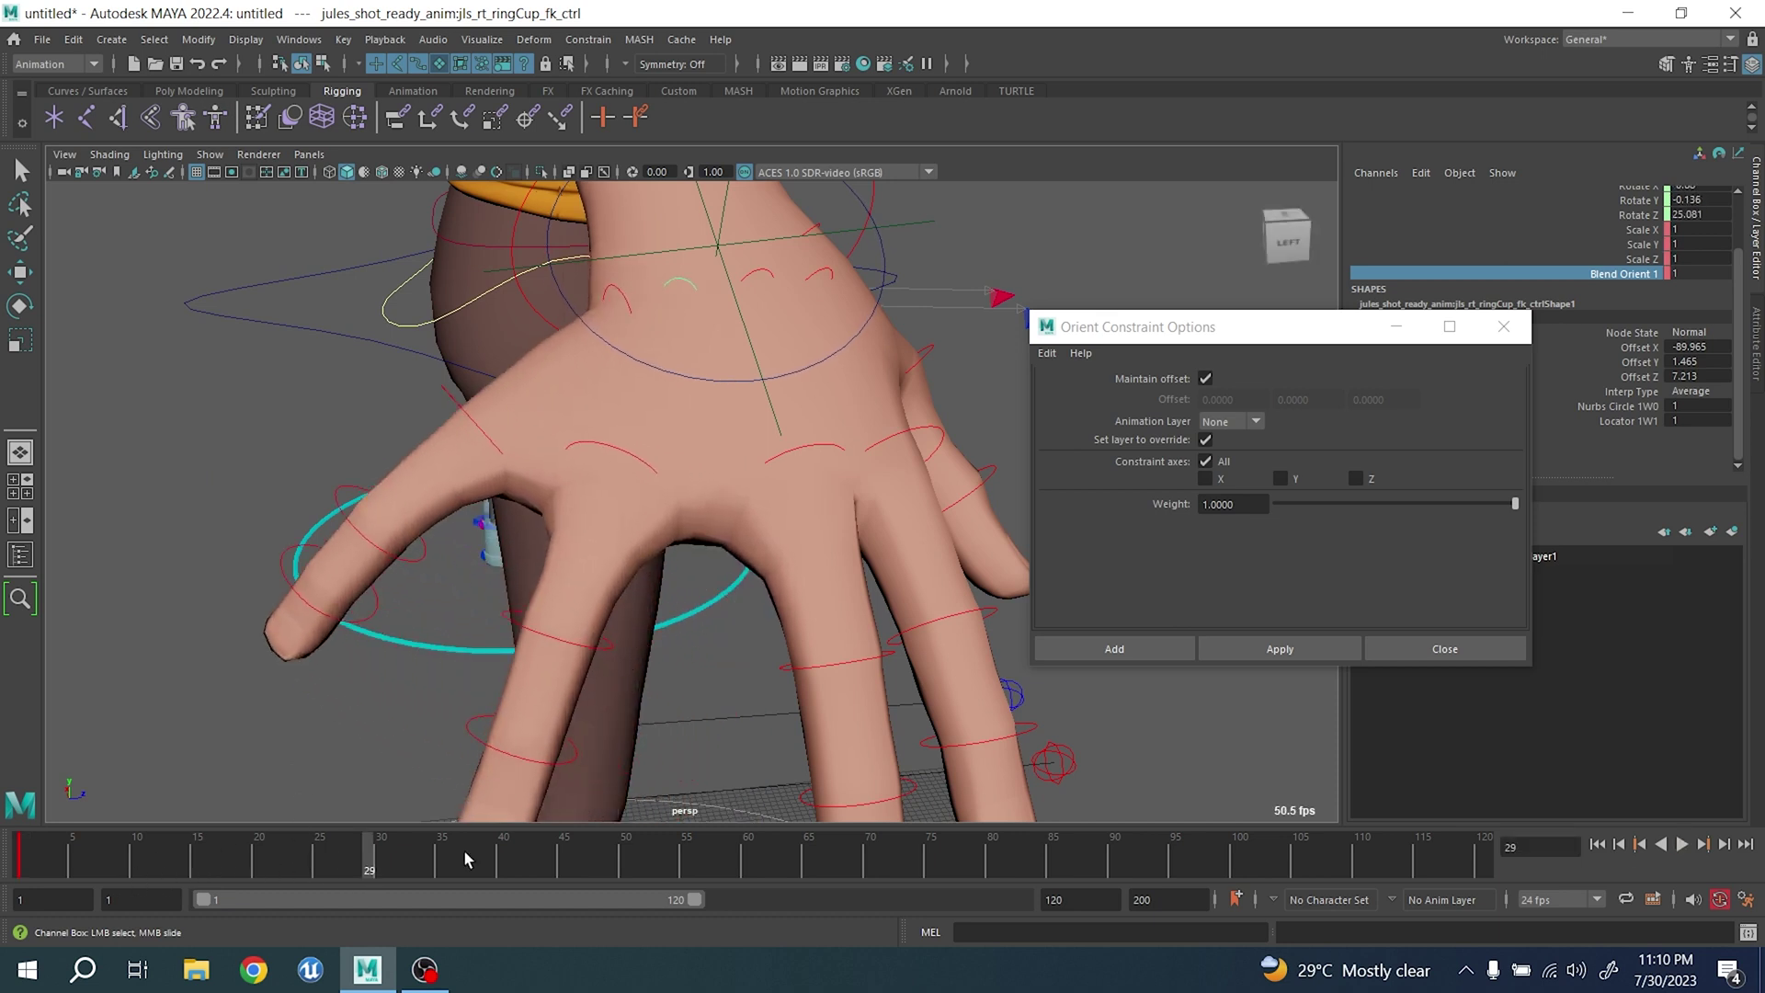
- Try changing the Nurbs Circle 1W0 weight of the right ring cup's orient constraint, and undo the changes
click(1638, 407)
middle_drag(845, 526, 763, 494)
click(1618, 420)
key(ctrl+z)
key(ctrl+z)
key(ctrl+z)
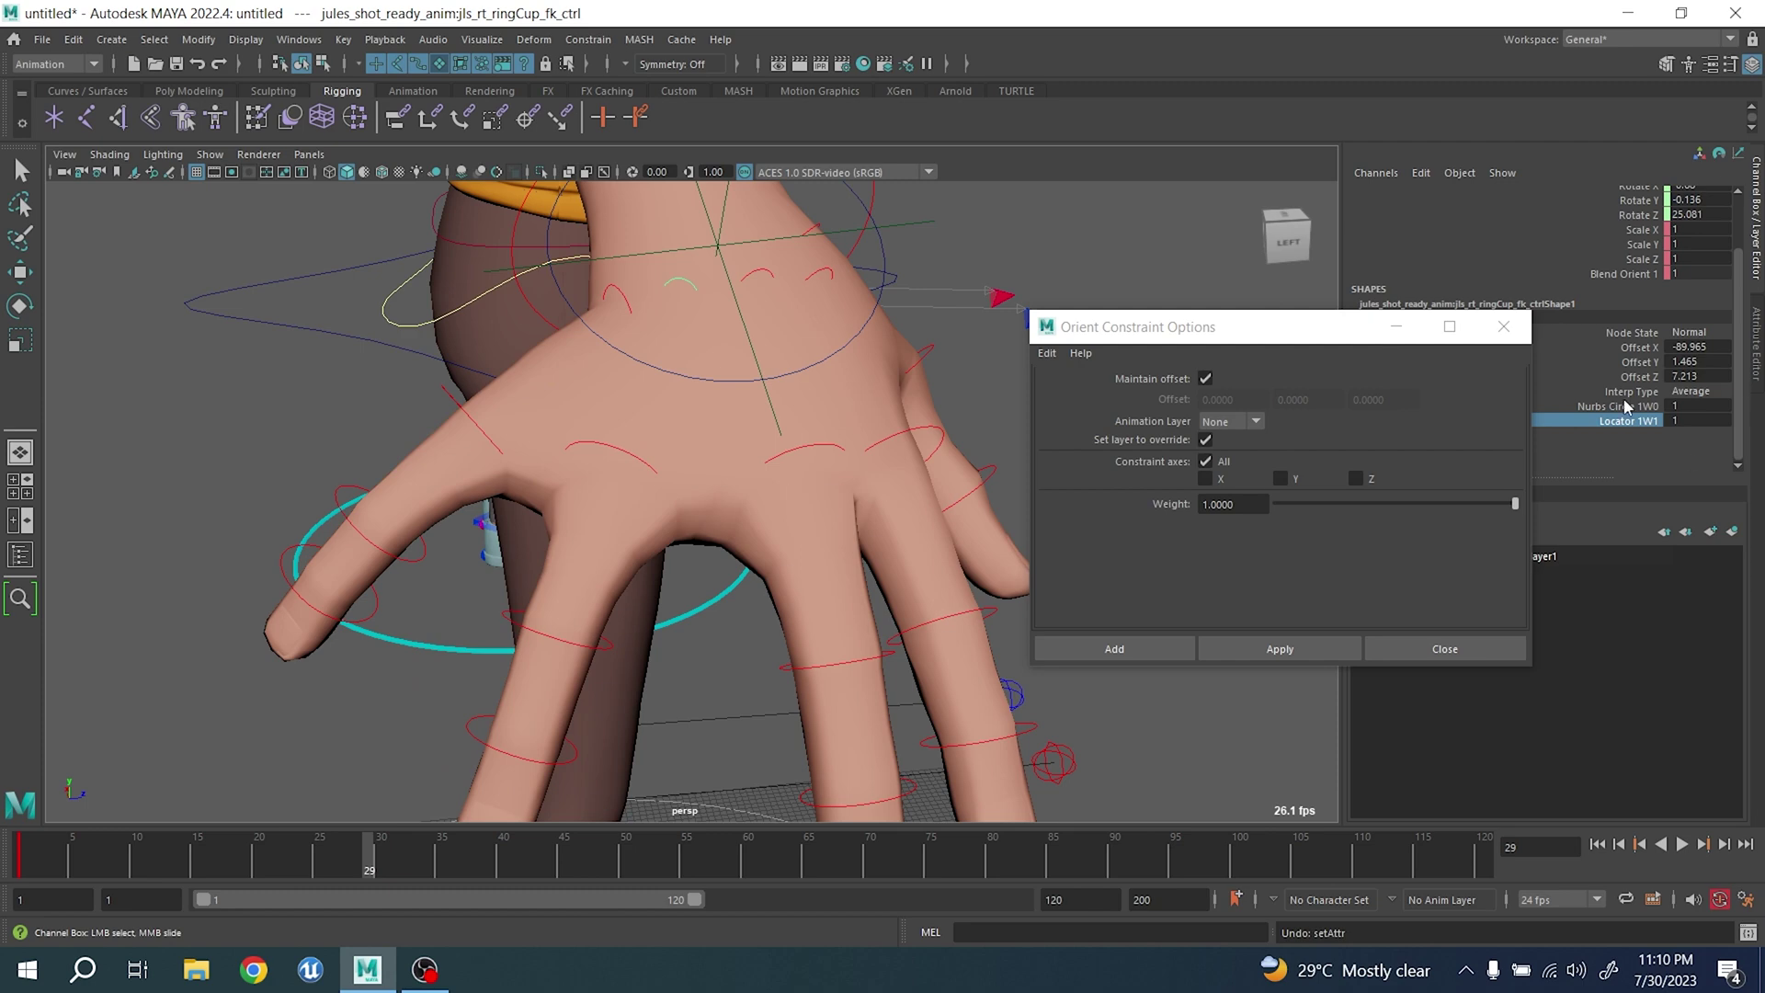
- At frame 1, orient-constrain the right middle cup control to the locator and NURBS circle with Maintain offset on and all axes constrained
drag(306, 871, 20, 869)
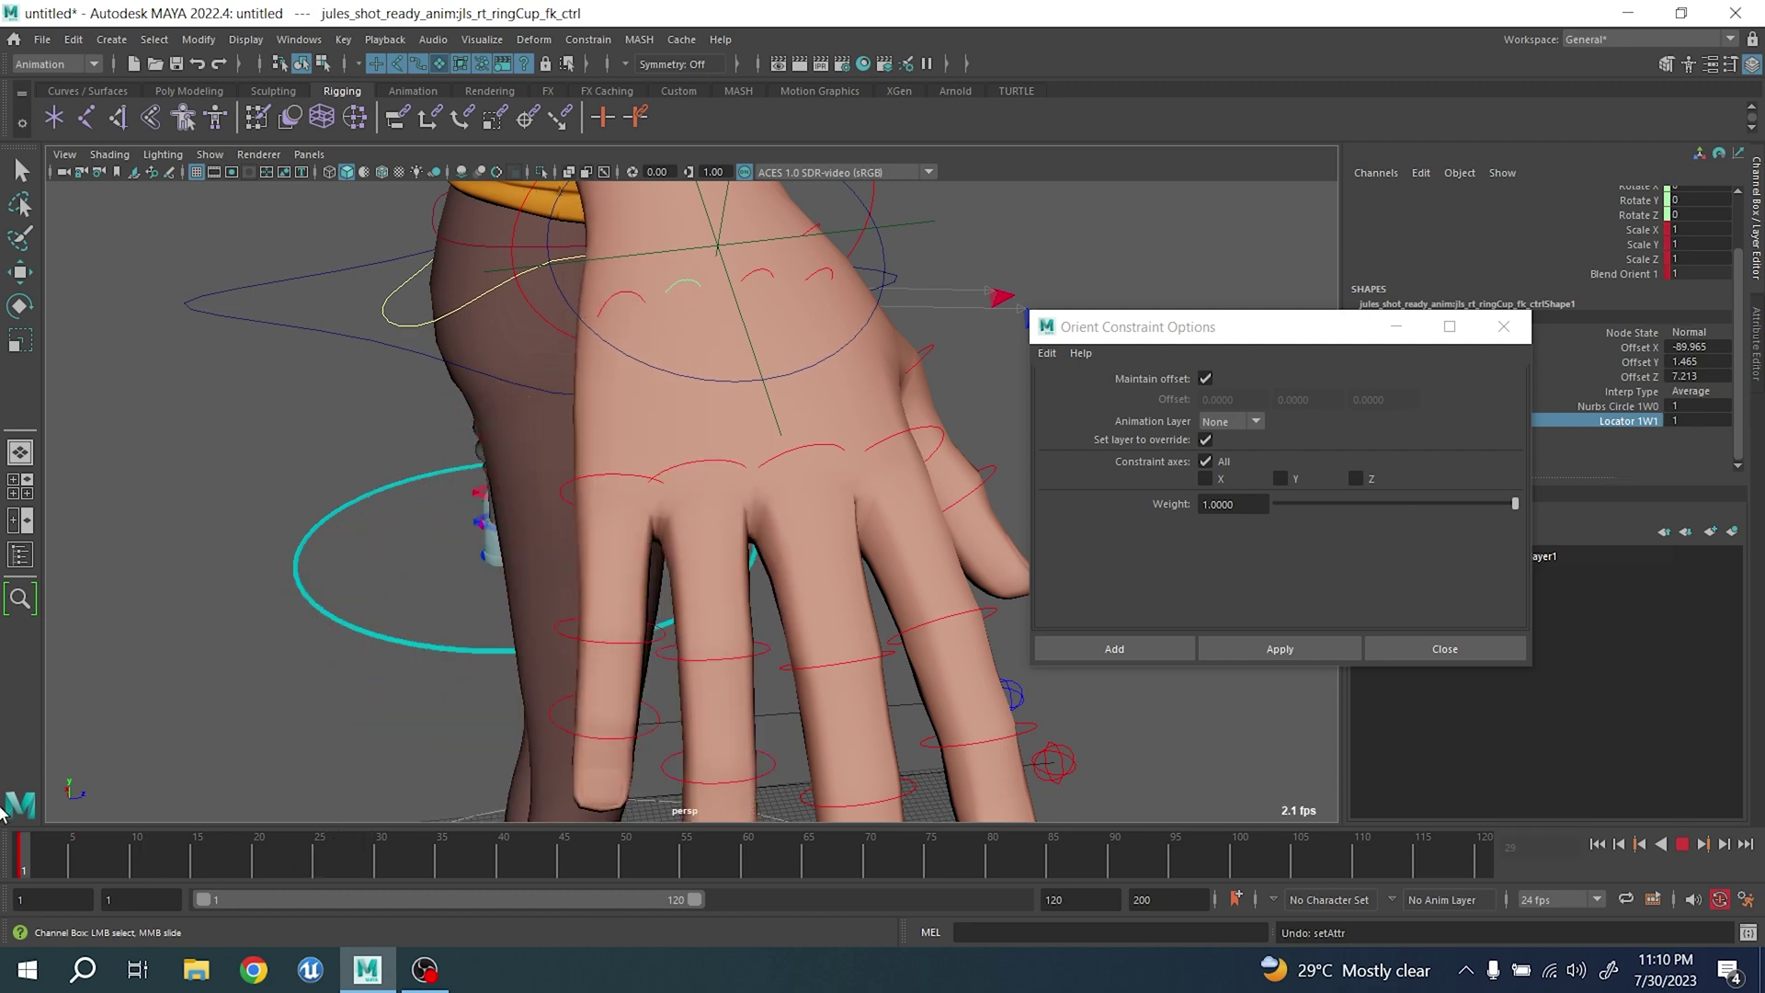
alt+drag(611, 664, 535, 674)
key(q)
alt+drag(722, 470, 520, 287)
click(571, 375)
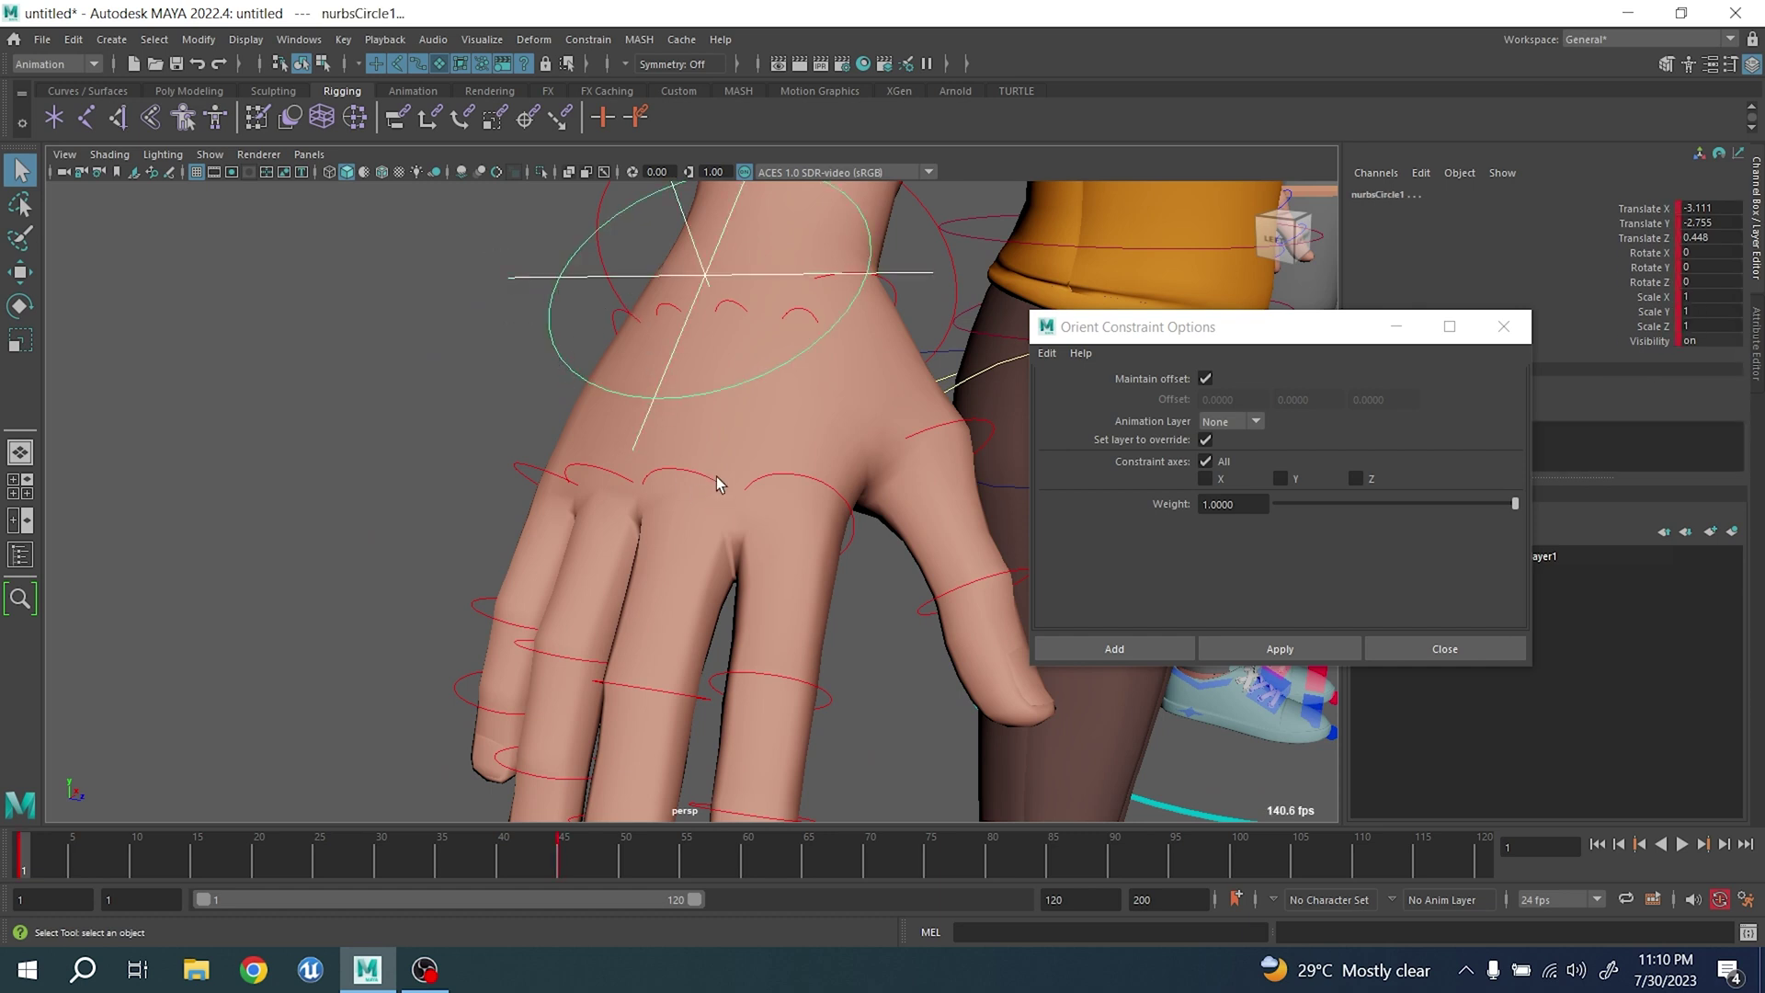
shift+click(737, 307)
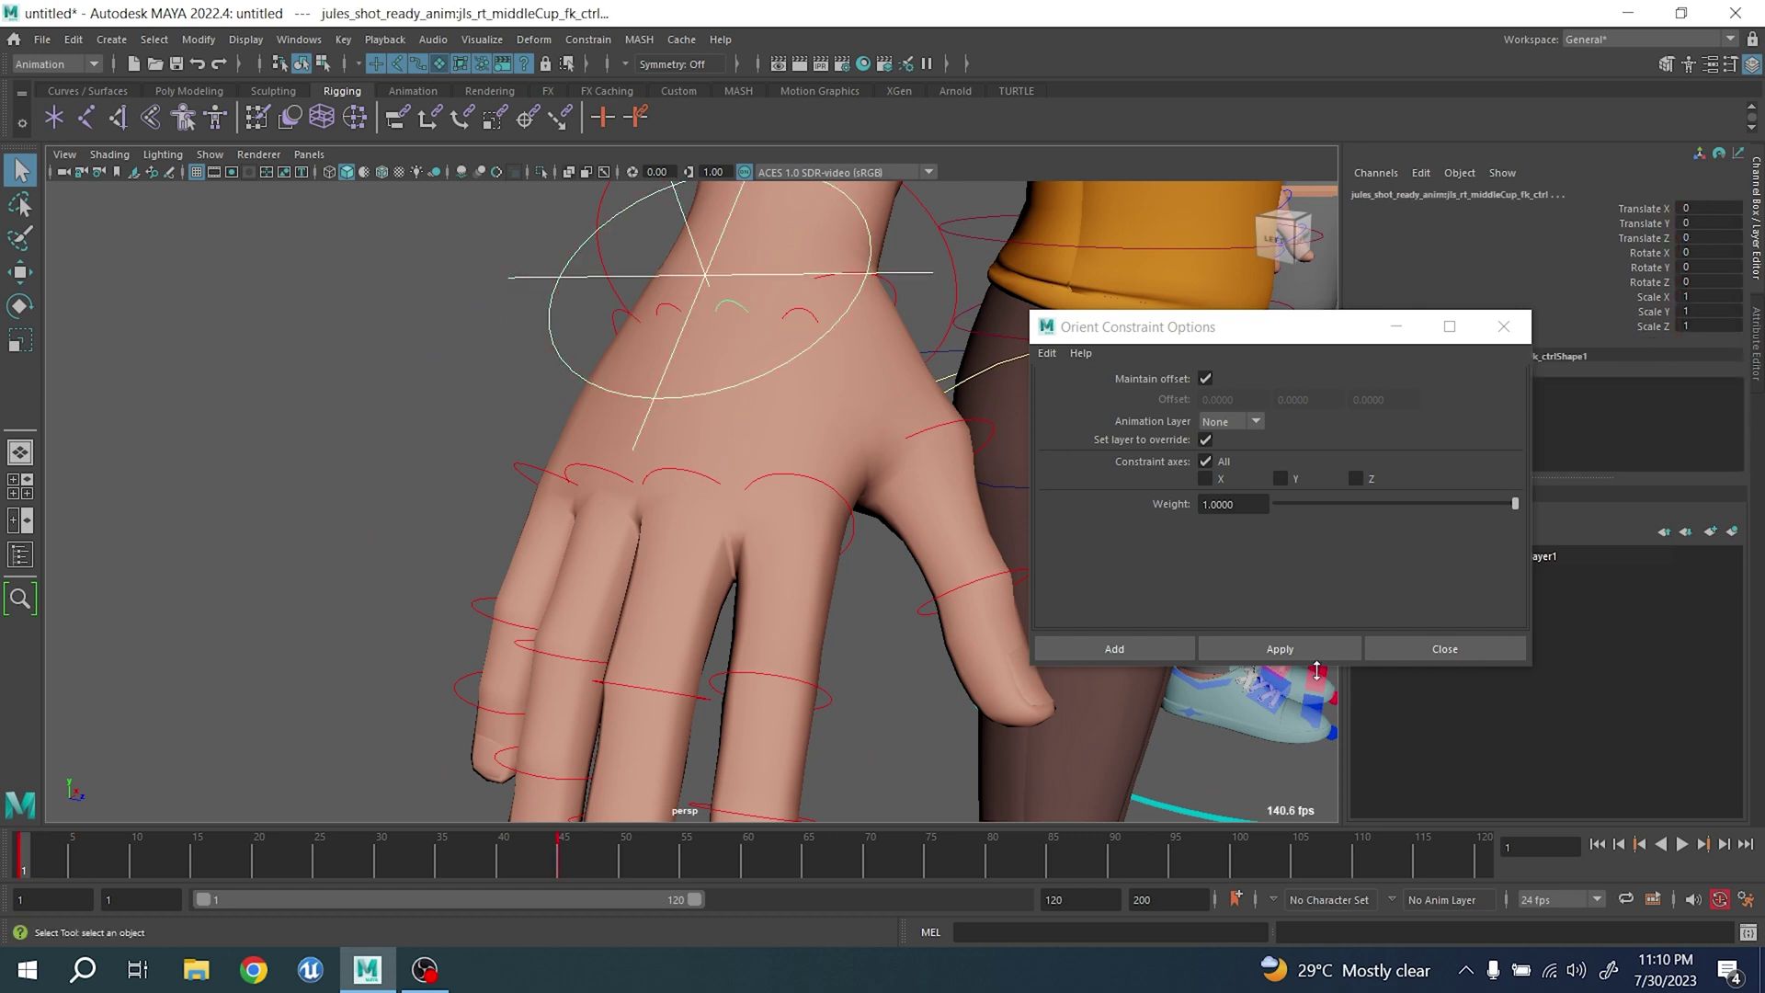
click(1304, 645)
click(1304, 645)
- Key the right middle cup control at frame 1 and set its Blend Orient 1 to 1
key(s)
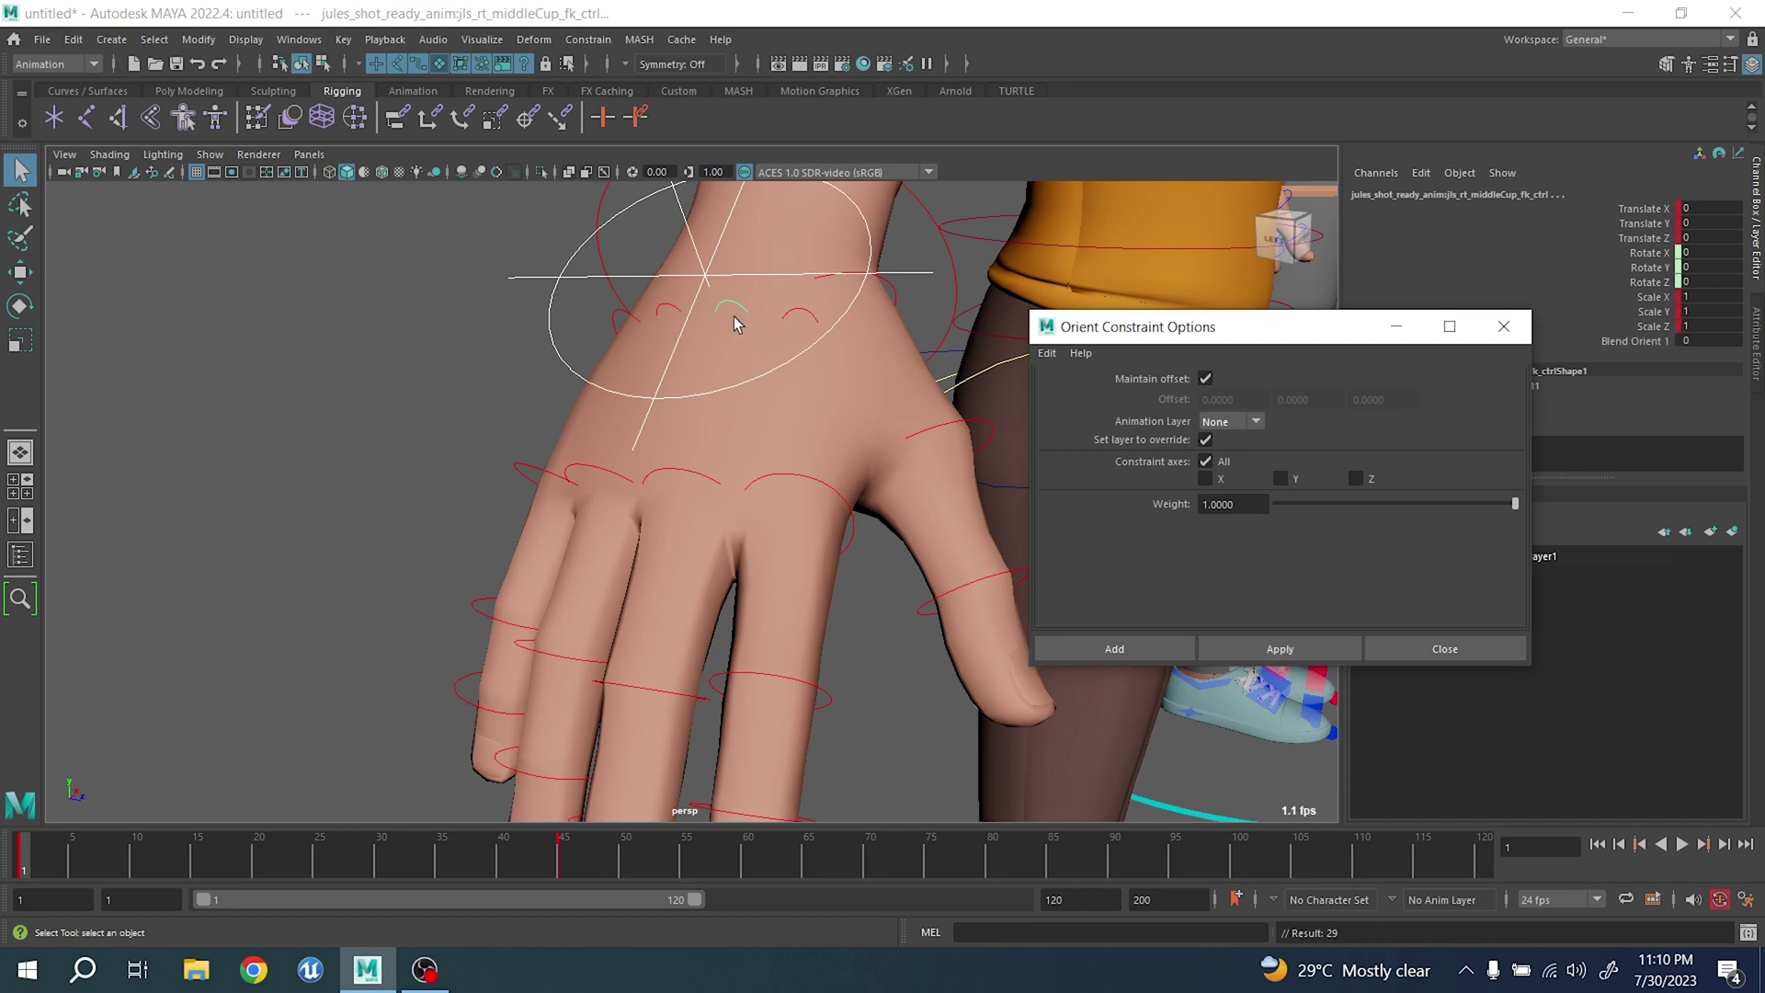
click(735, 309)
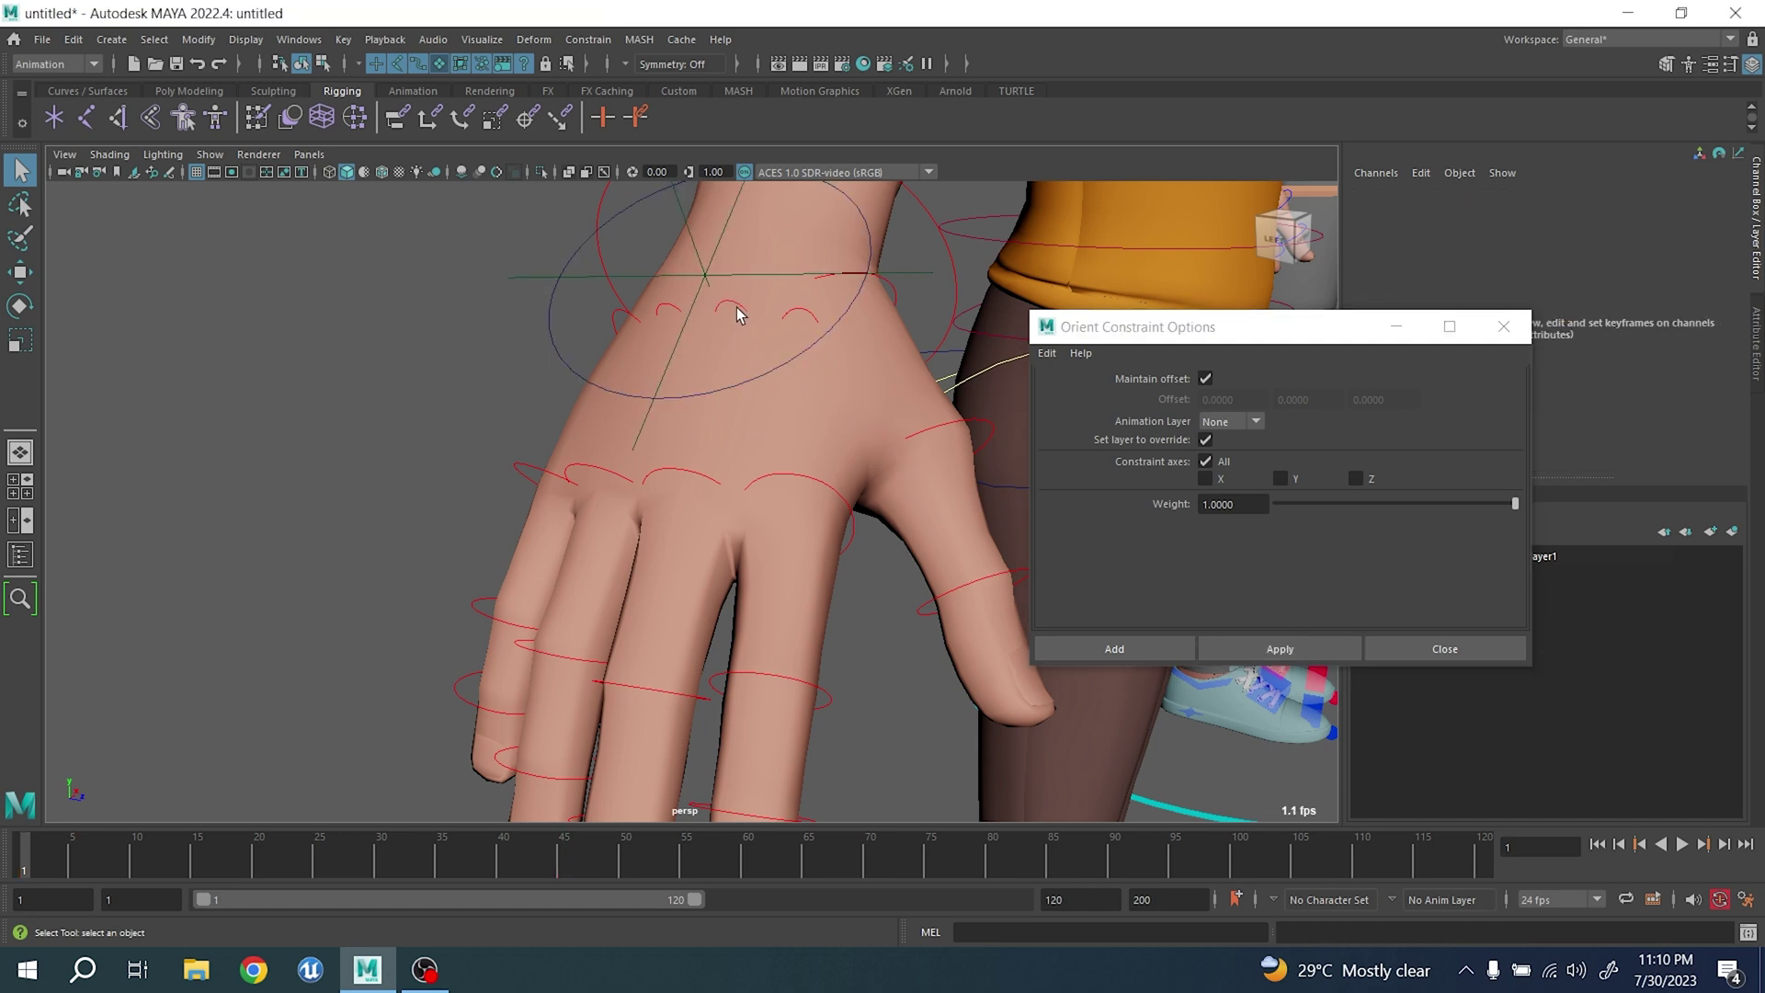
click(736, 307)
alt+drag(571, 481, 426, 557)
click(1634, 341)
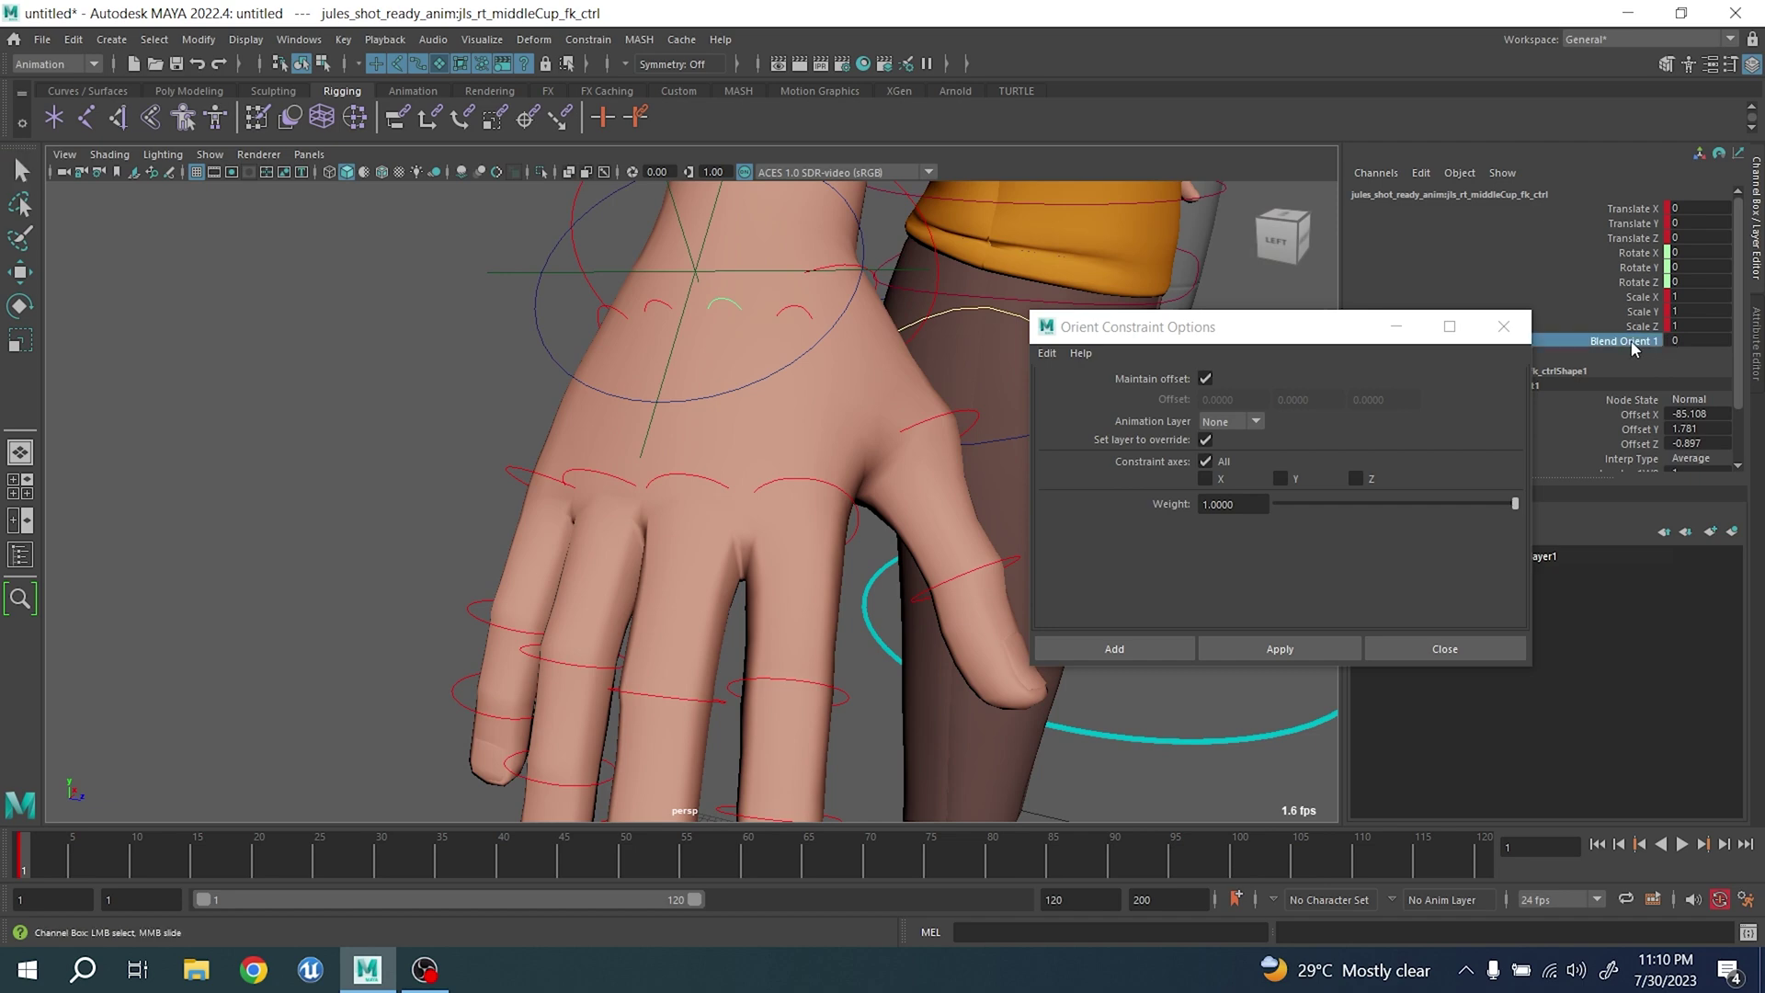
mouse_move(245, 499)
middle_down()
mouse_move(598, 555)
mouse_move(1005, 569)
middle_up()
key(s)
- Scrub to frame 29, view the spread of the right-hand fingers, and close the Orient Constraint options
drag(24, 857, 369, 857)
alt+drag(428, 743, 572, 722)
alt+middle_drag(572, 721, 563, 660)
mouse_move(639, 407)
alt+mouse_down()
mouse_move(701, 481)
mouse_move(641, 422)
alt+mouse_up()
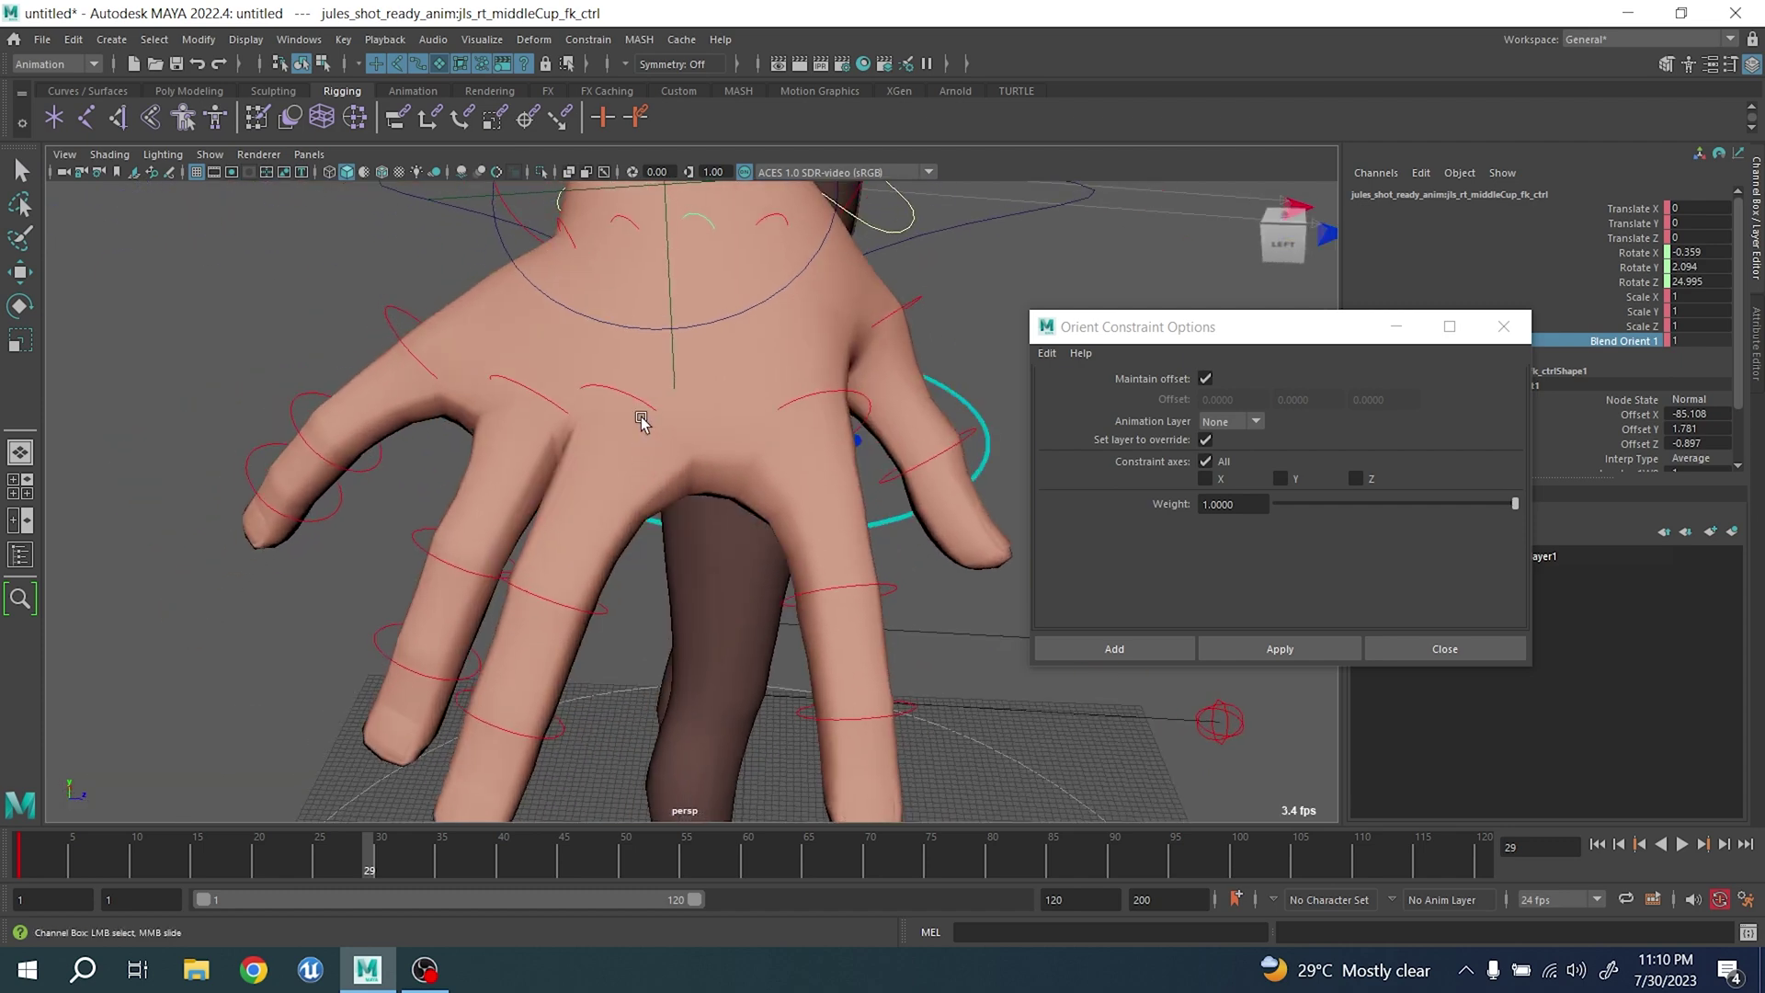
key(q)
click(641, 407)
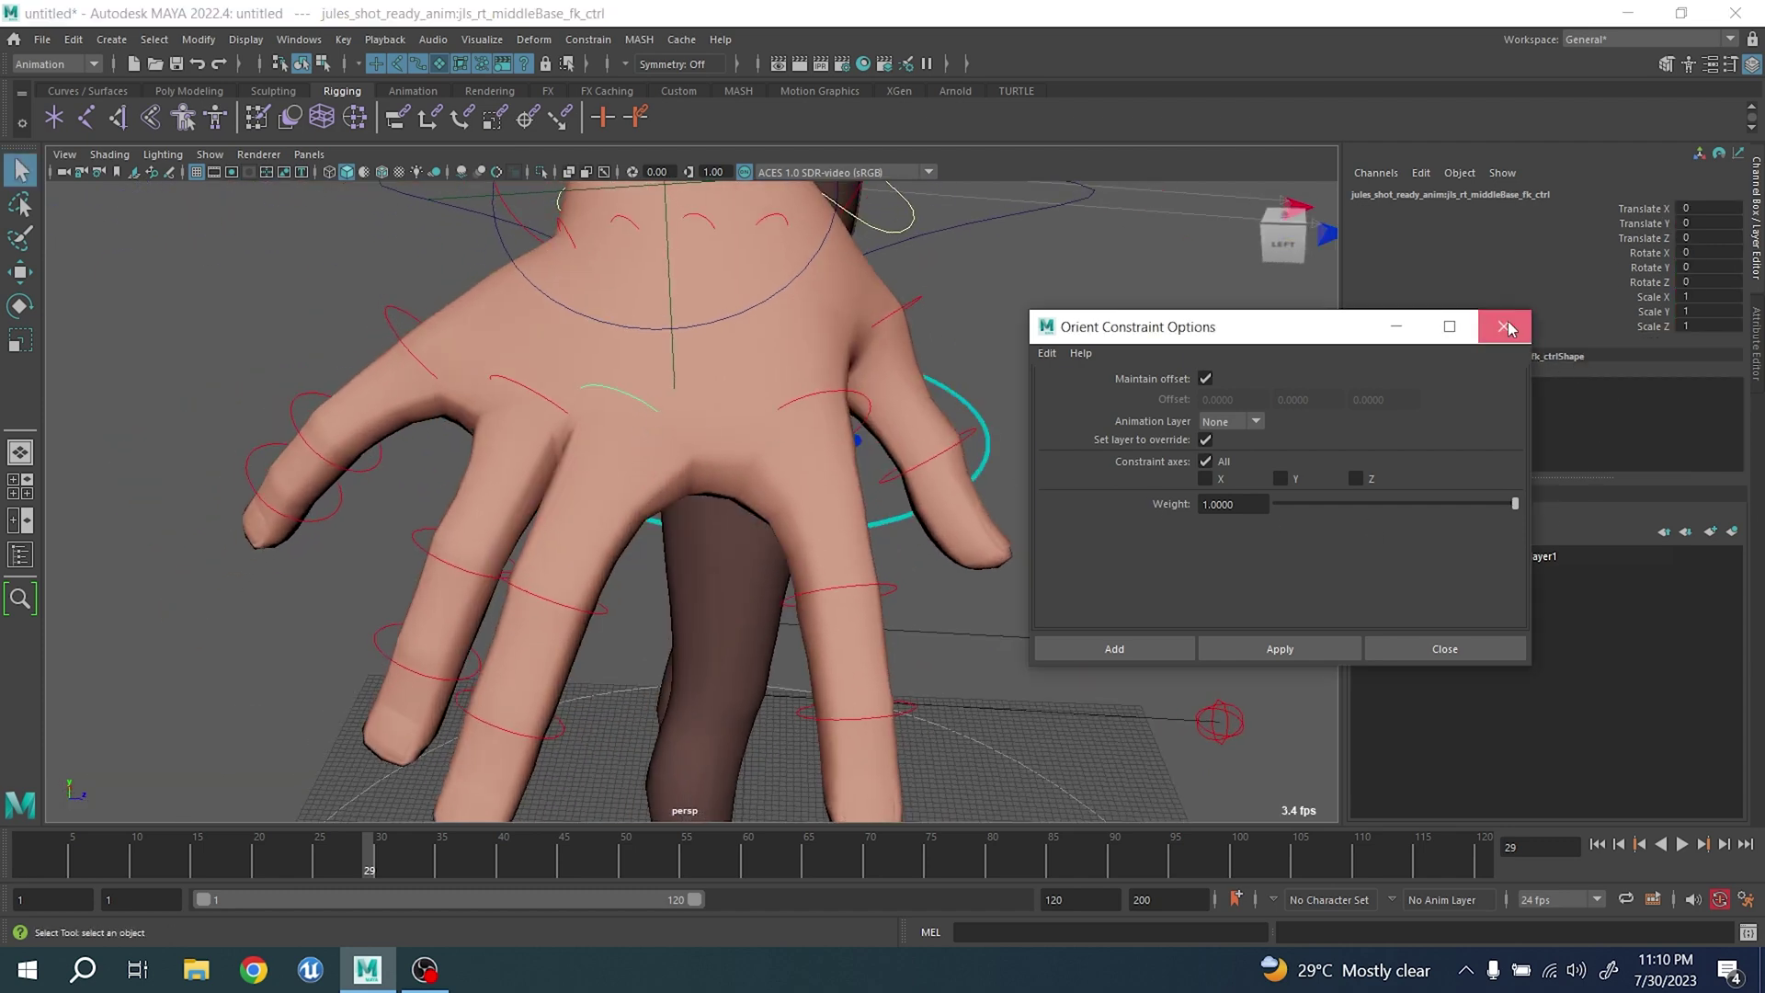
click(1504, 326)
- Try changing the right middle cup constraint's Locator 1W0 weight, undo it, and set its Nurbs Circle 1W1 weight to 0.5
click(702, 227)
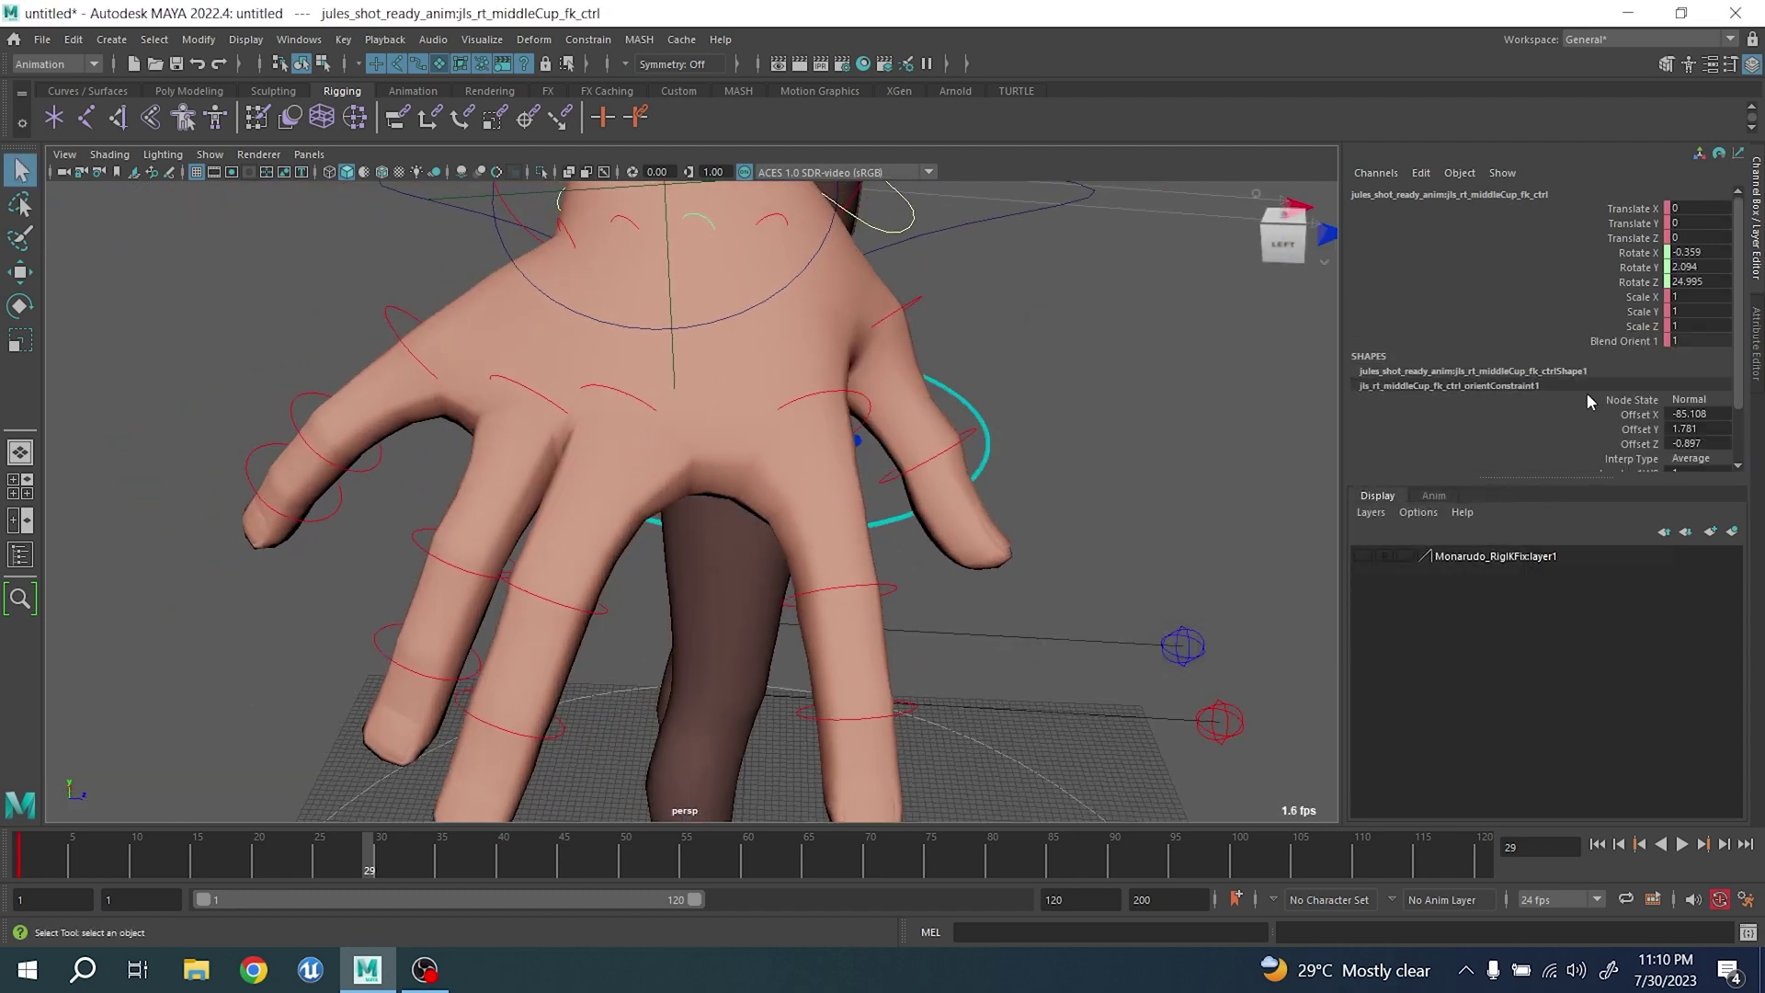
scroll(1645, 429, down, 2)
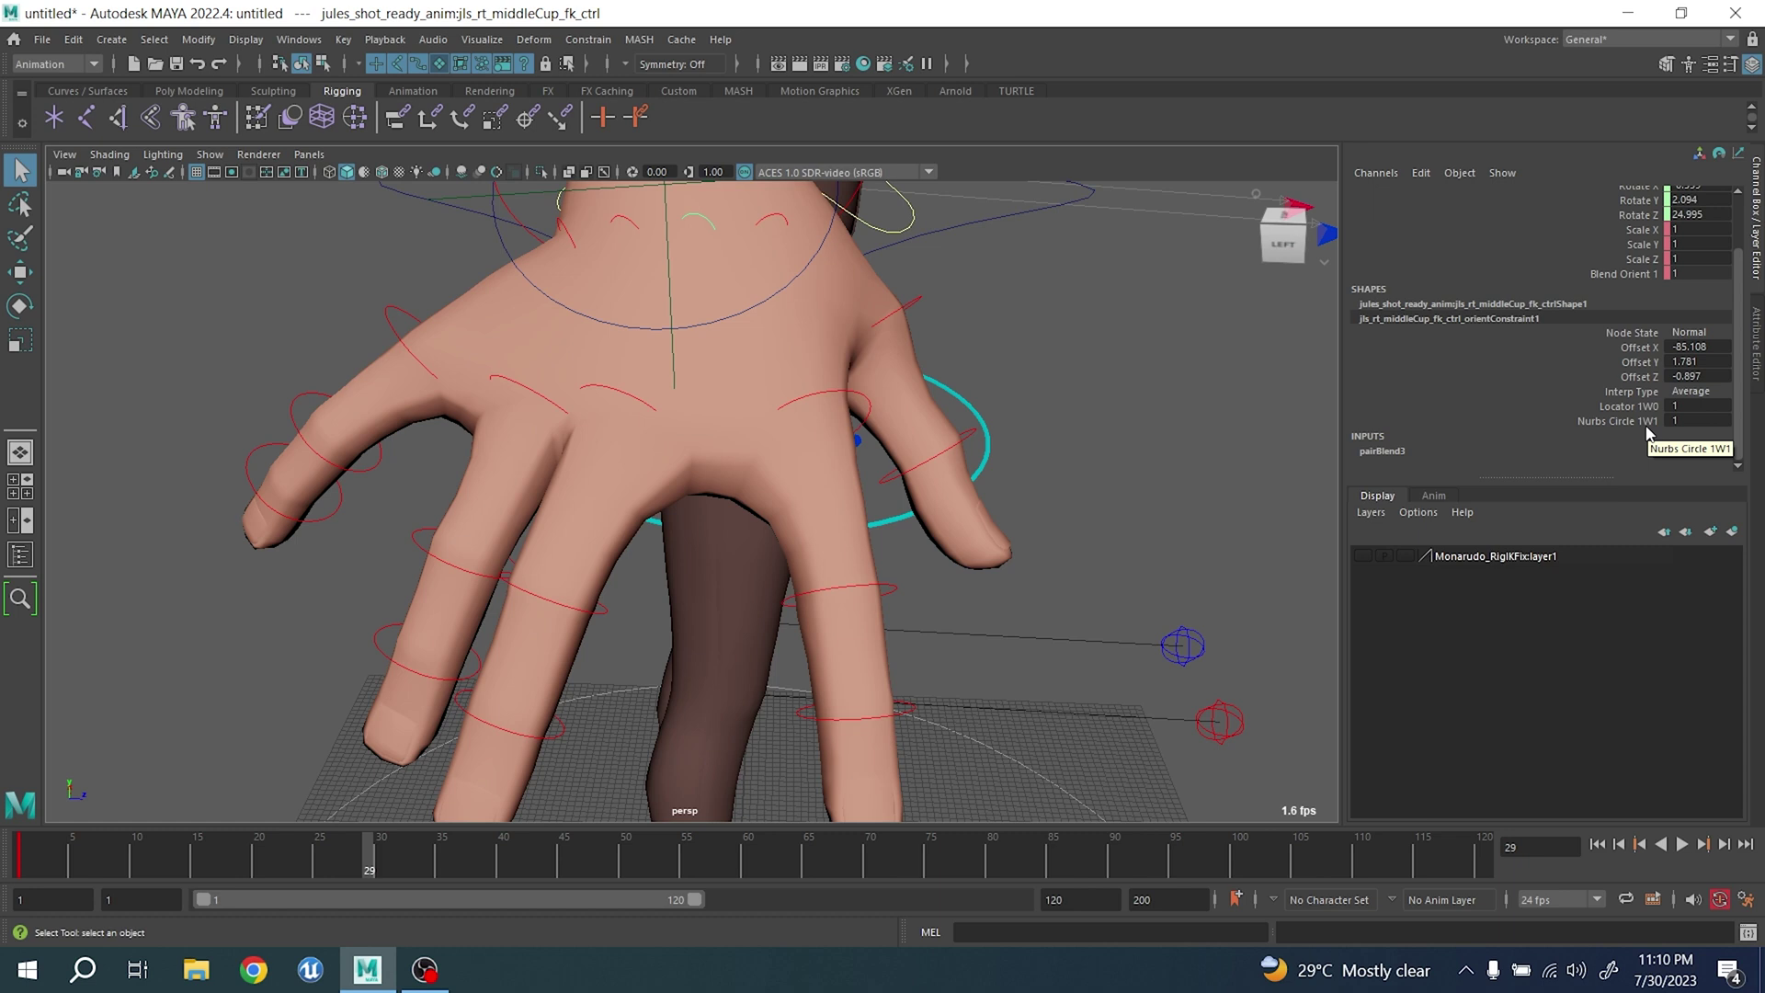
click(1643, 408)
mouse_move(1088, 488)
middle_down()
mouse_move(1052, 488)
mouse_move(1083, 480)
mouse_move(1091, 503)
middle_up()
key(ctrl+z)
click(1622, 420)
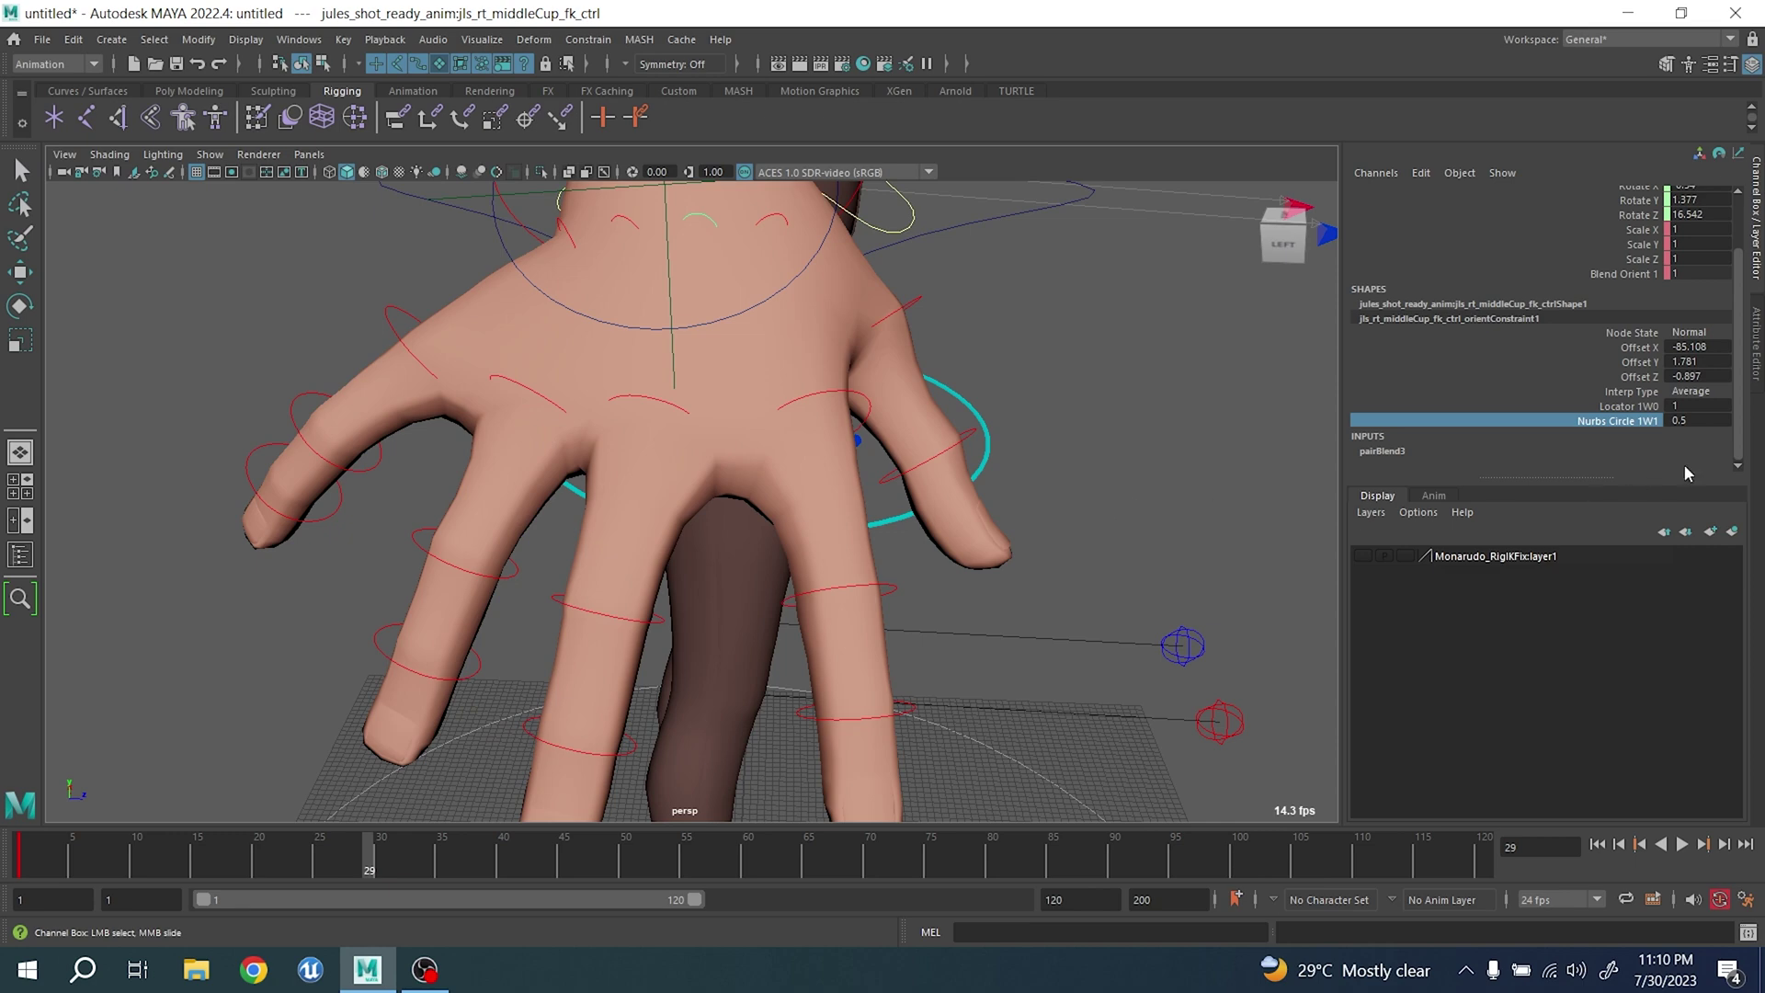
- Set the right middle cup constraint's Locator 1W0 weight to 1.77
click(1641, 405)
middle_drag(980, 501, 1048, 512)
alt+drag(1048, 512, 679, 504)
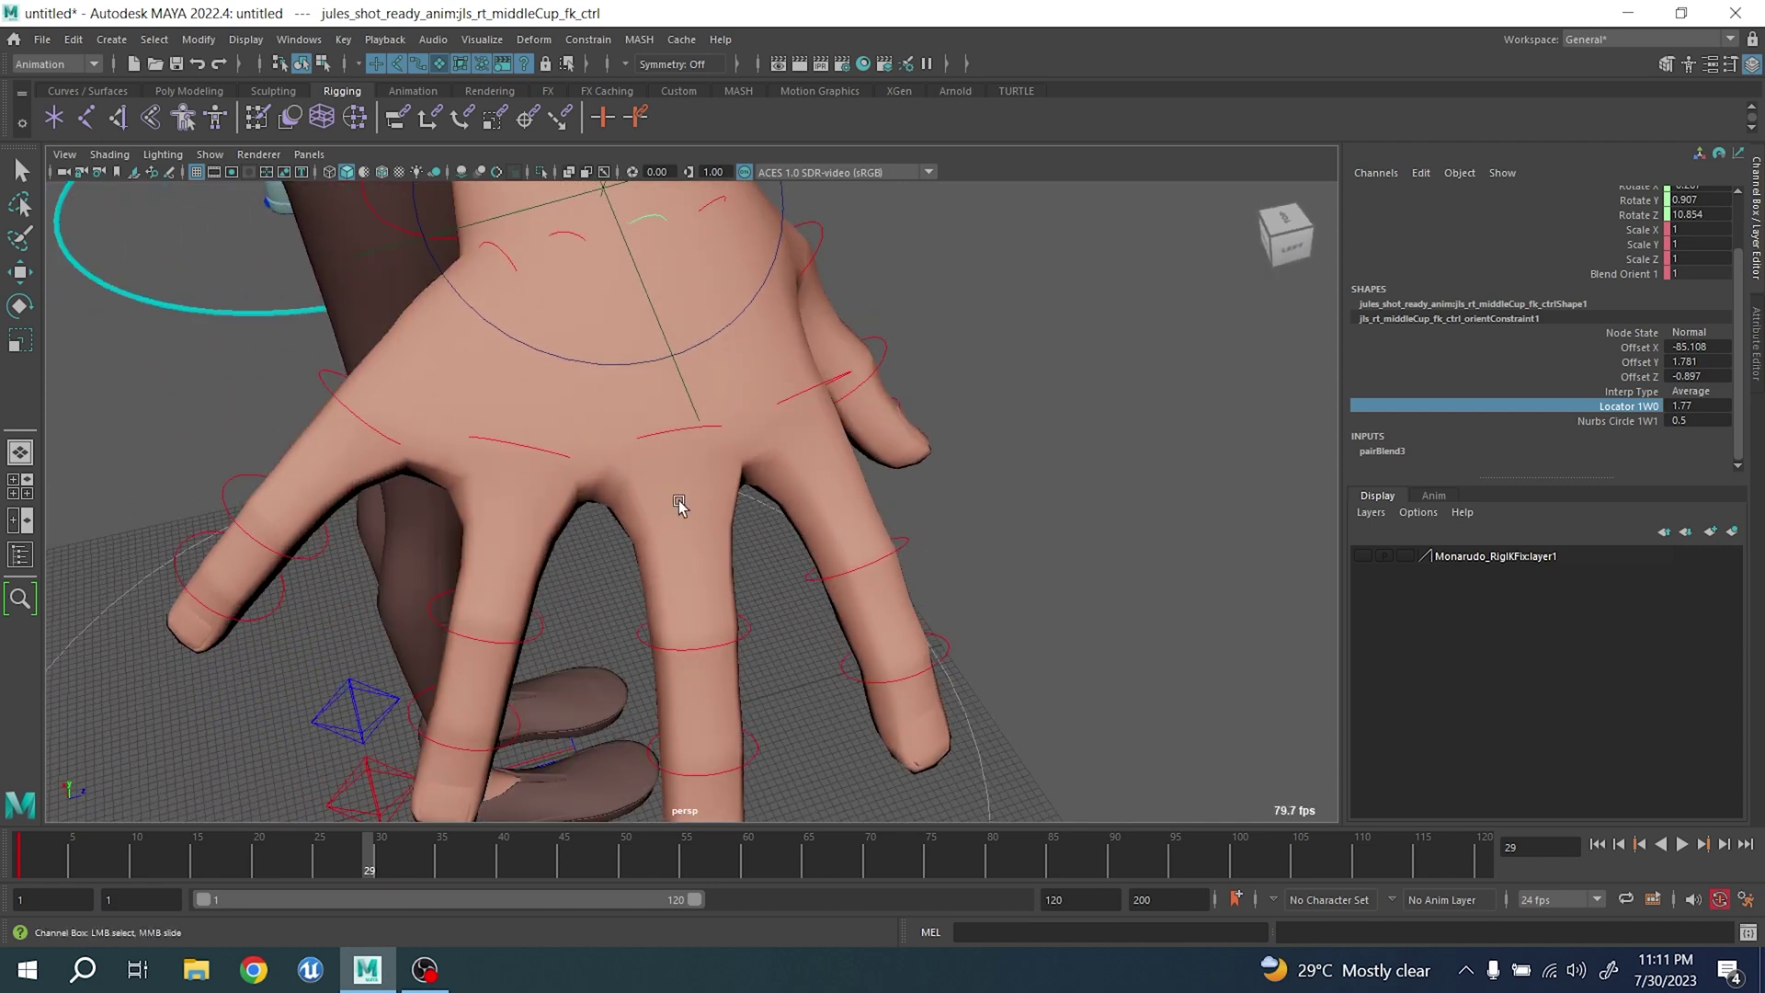
- Raise the right ring cup constraint's Nurbs Circle 1W0 weight to 1.17 and return to frame 1
click(570, 237)
click(1630, 406)
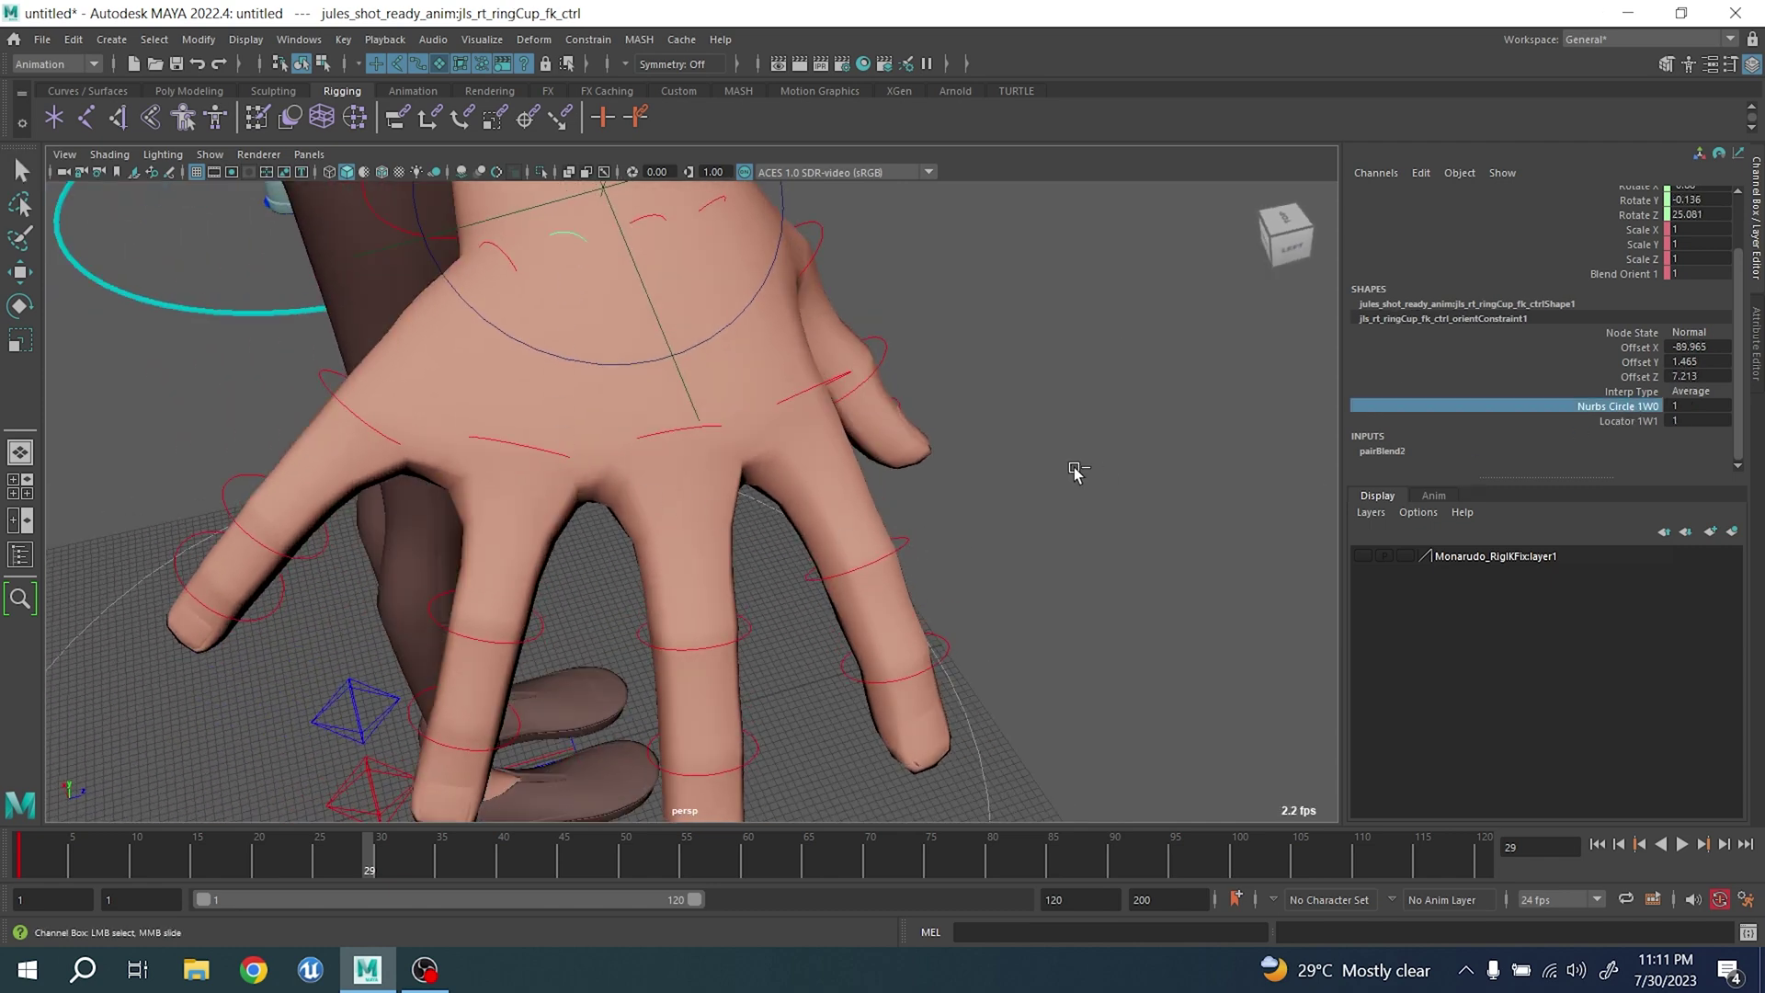
middle_drag(1072, 472, 1091, 469)
alt+drag(1018, 491, 905, 450)
drag(370, 866, 11, 759)
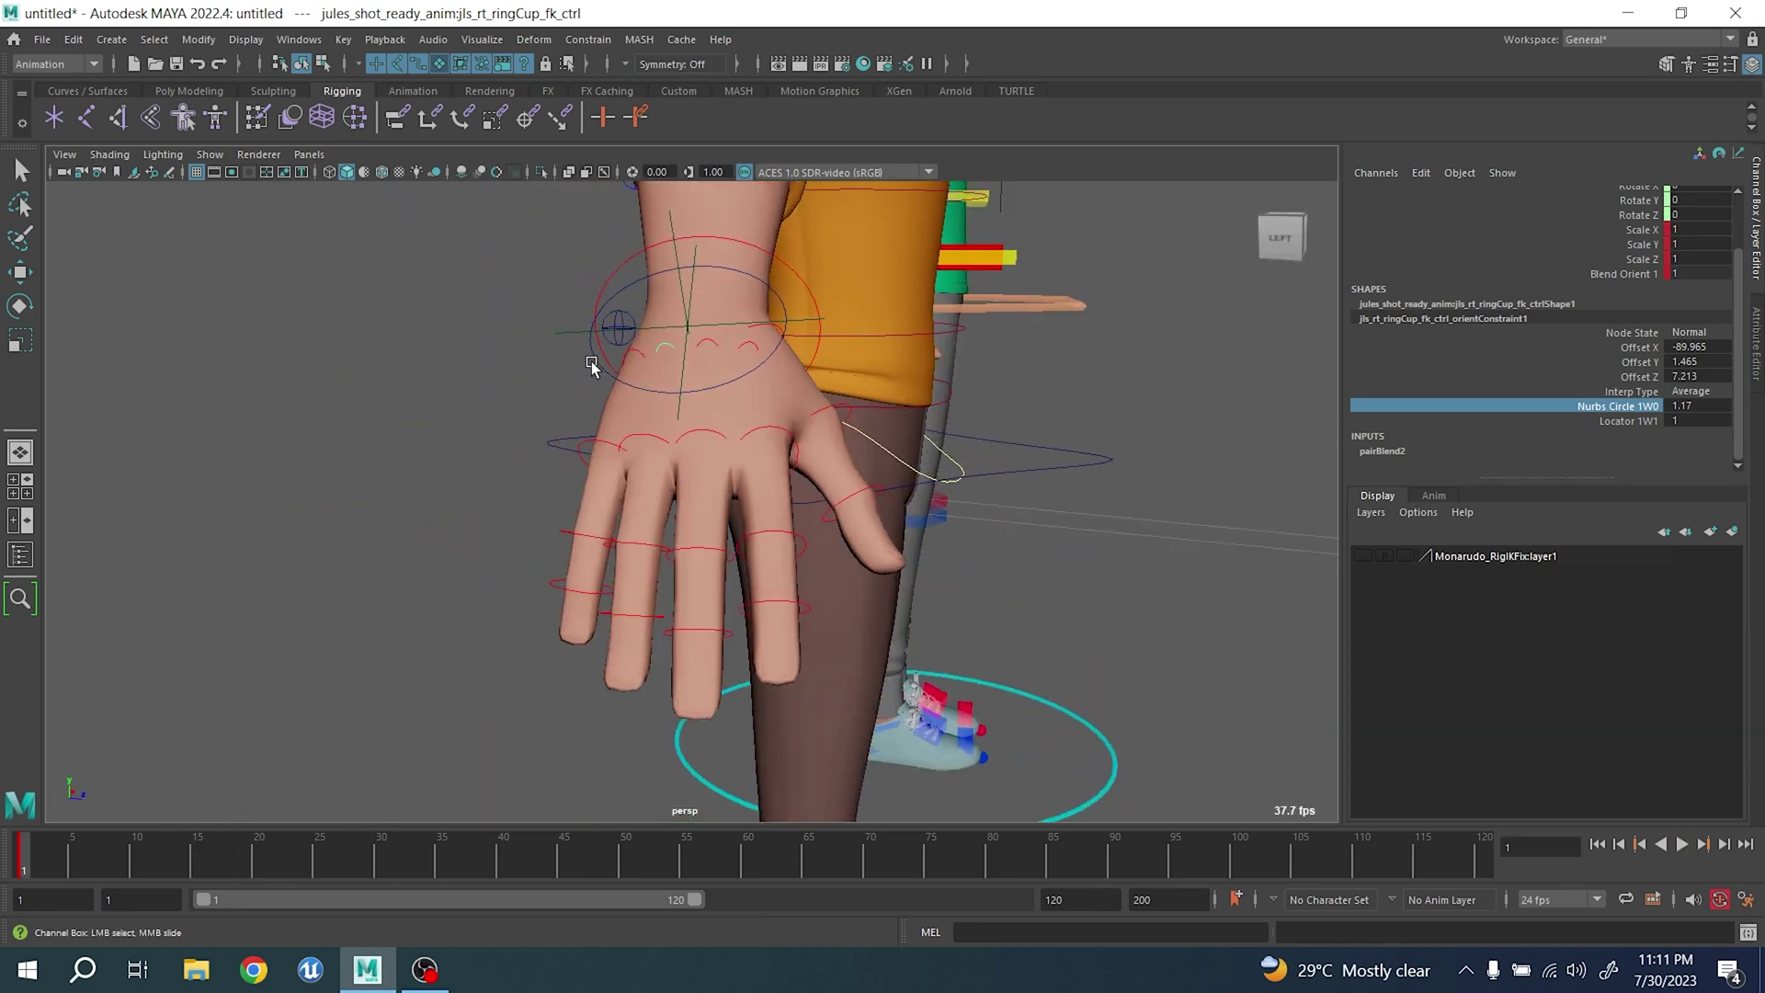
- Put the locator at the right wrist in a new display layer and hide that layer
click(552, 320)
click(1732, 530)
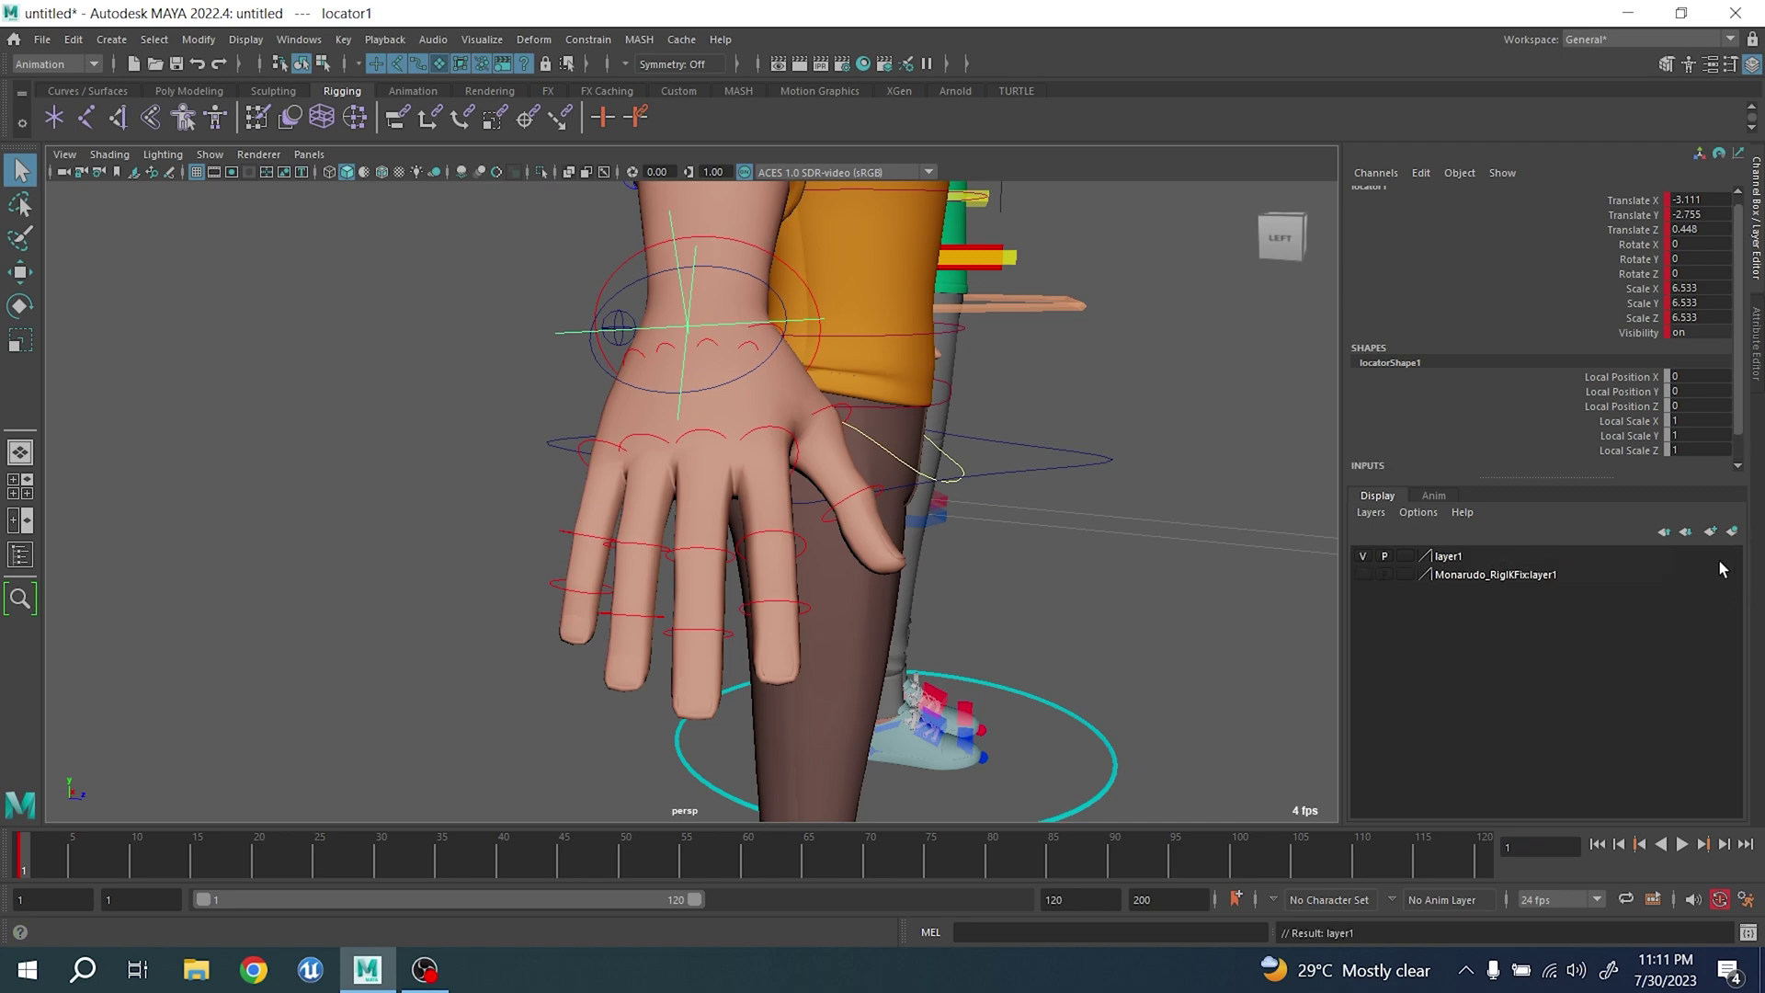
click(1364, 556)
alt+drag(1057, 643, 1084, 660)
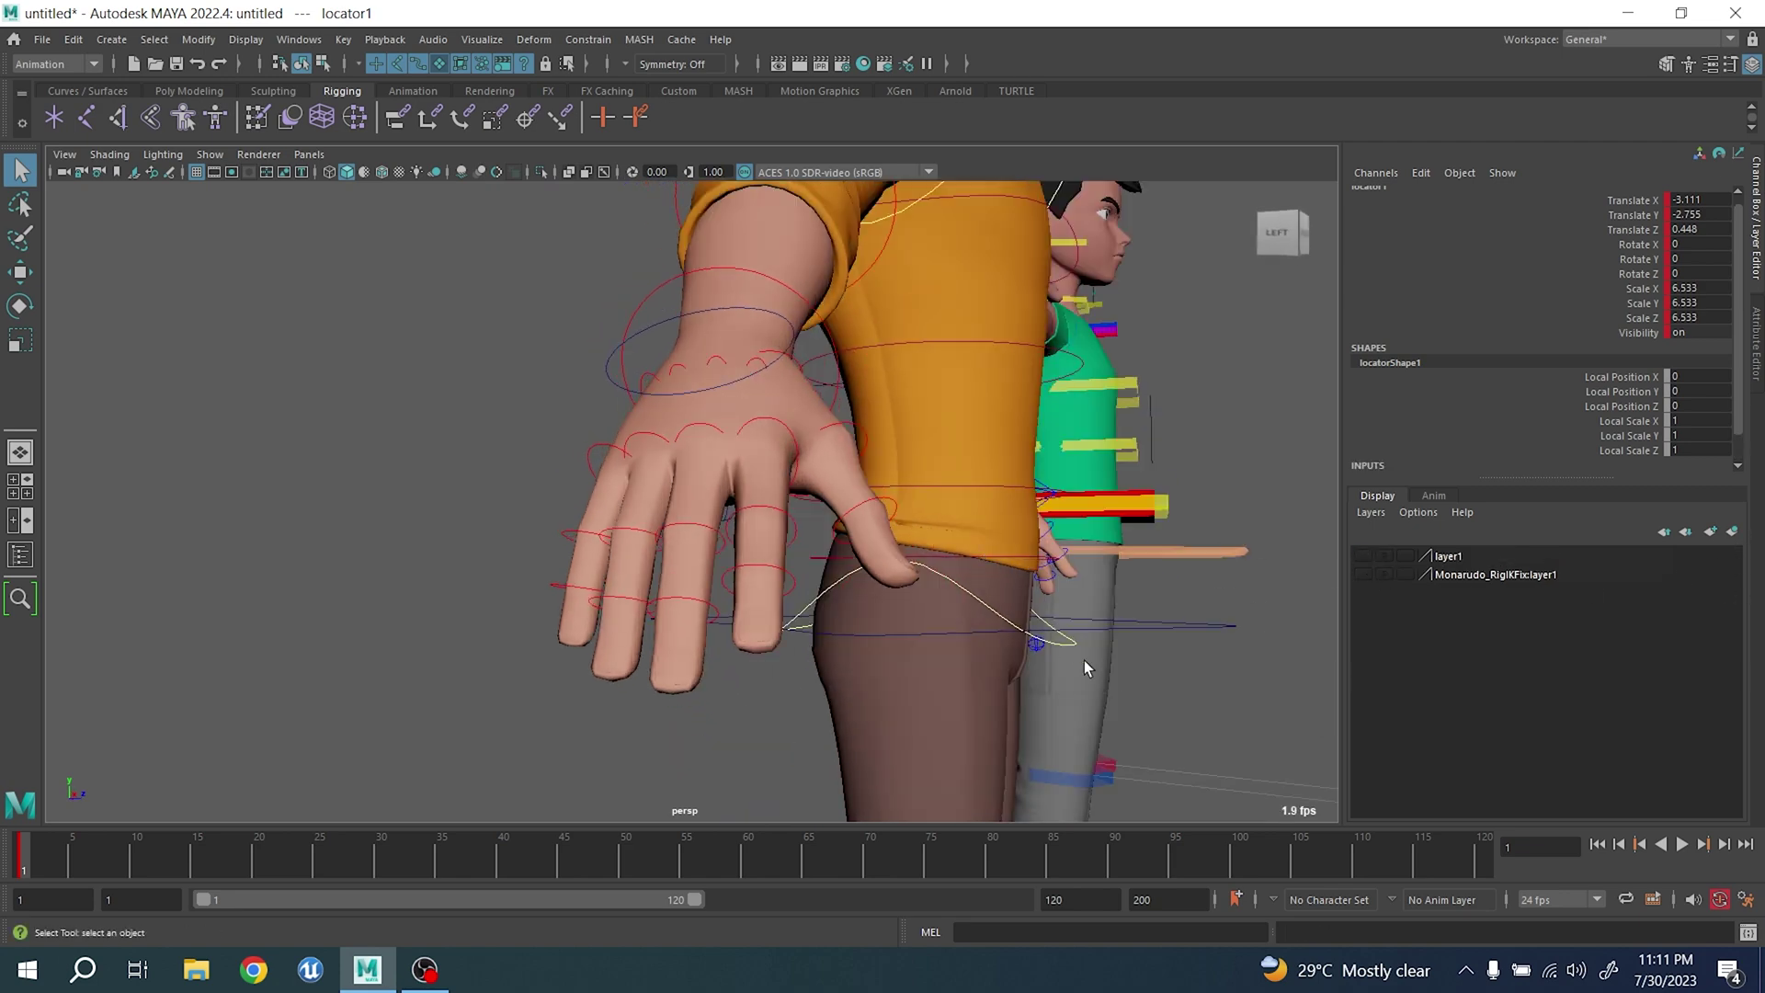
- Try rotating and moving the NURBS circle at the right wrist to test the finger cup, undoing each change
click(605, 365)
alt+drag(568, 398, 637, 367)
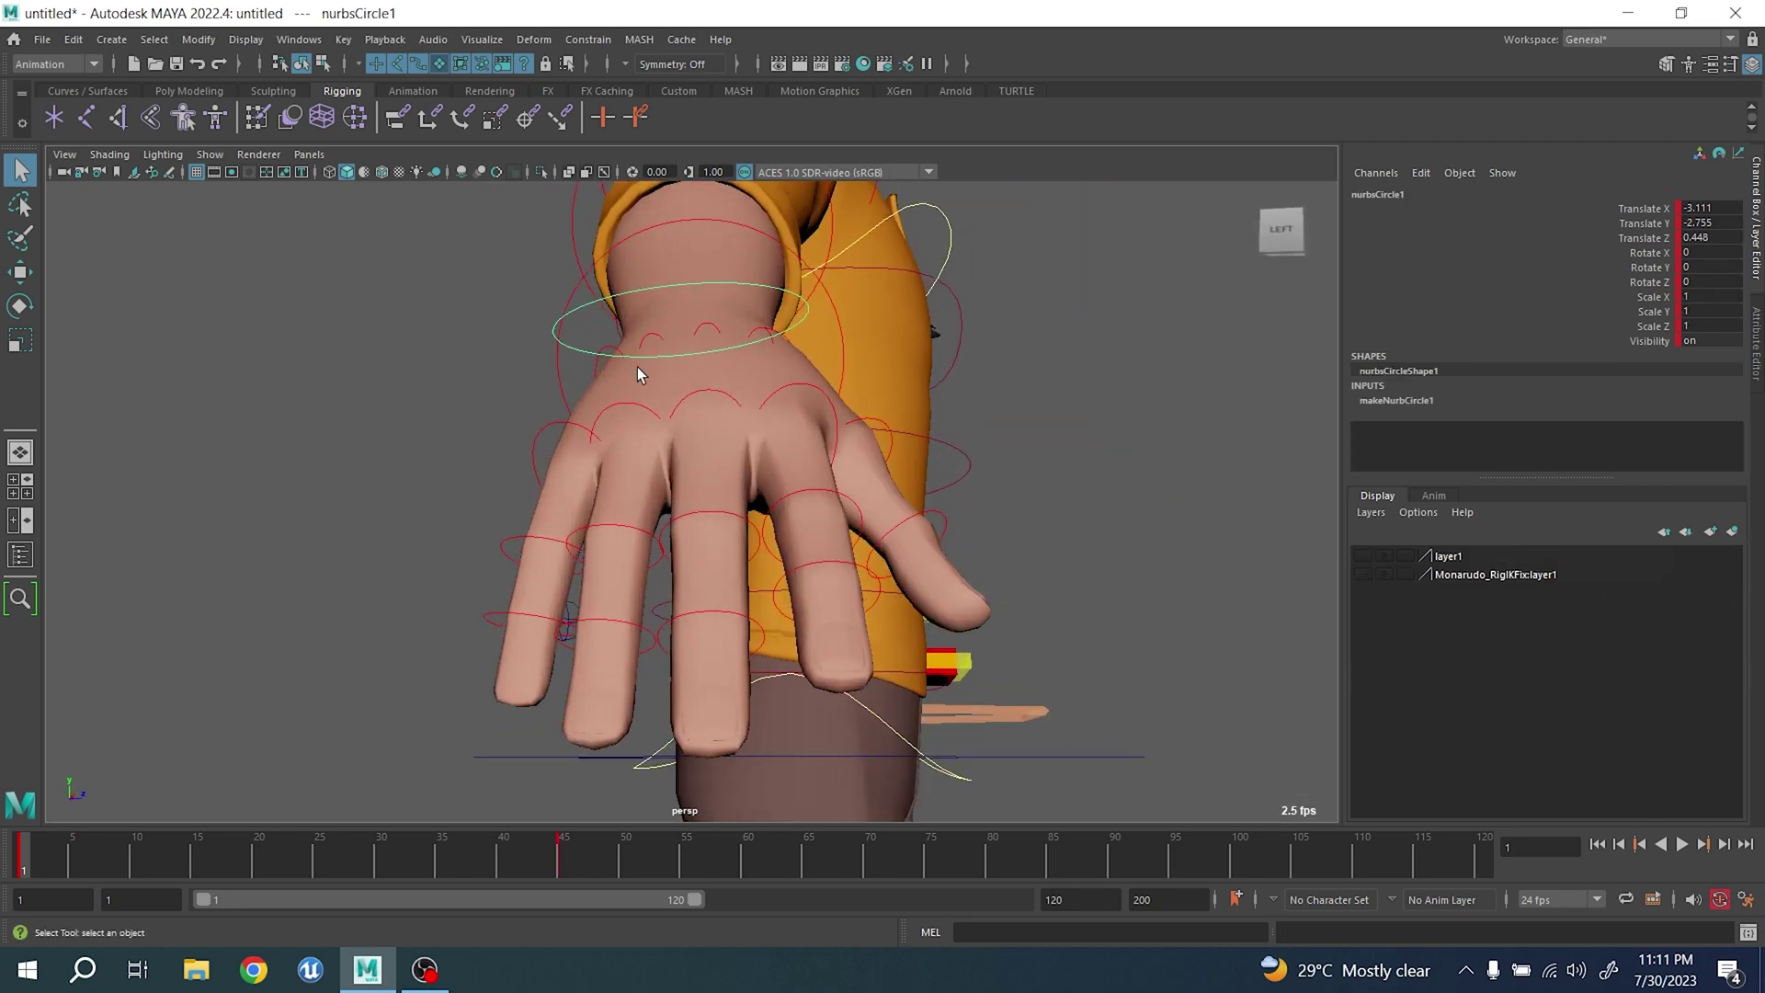
key(e)
drag(613, 284, 692, 499)
key(ctrl+z)
key(ctrl+z)
key(w)
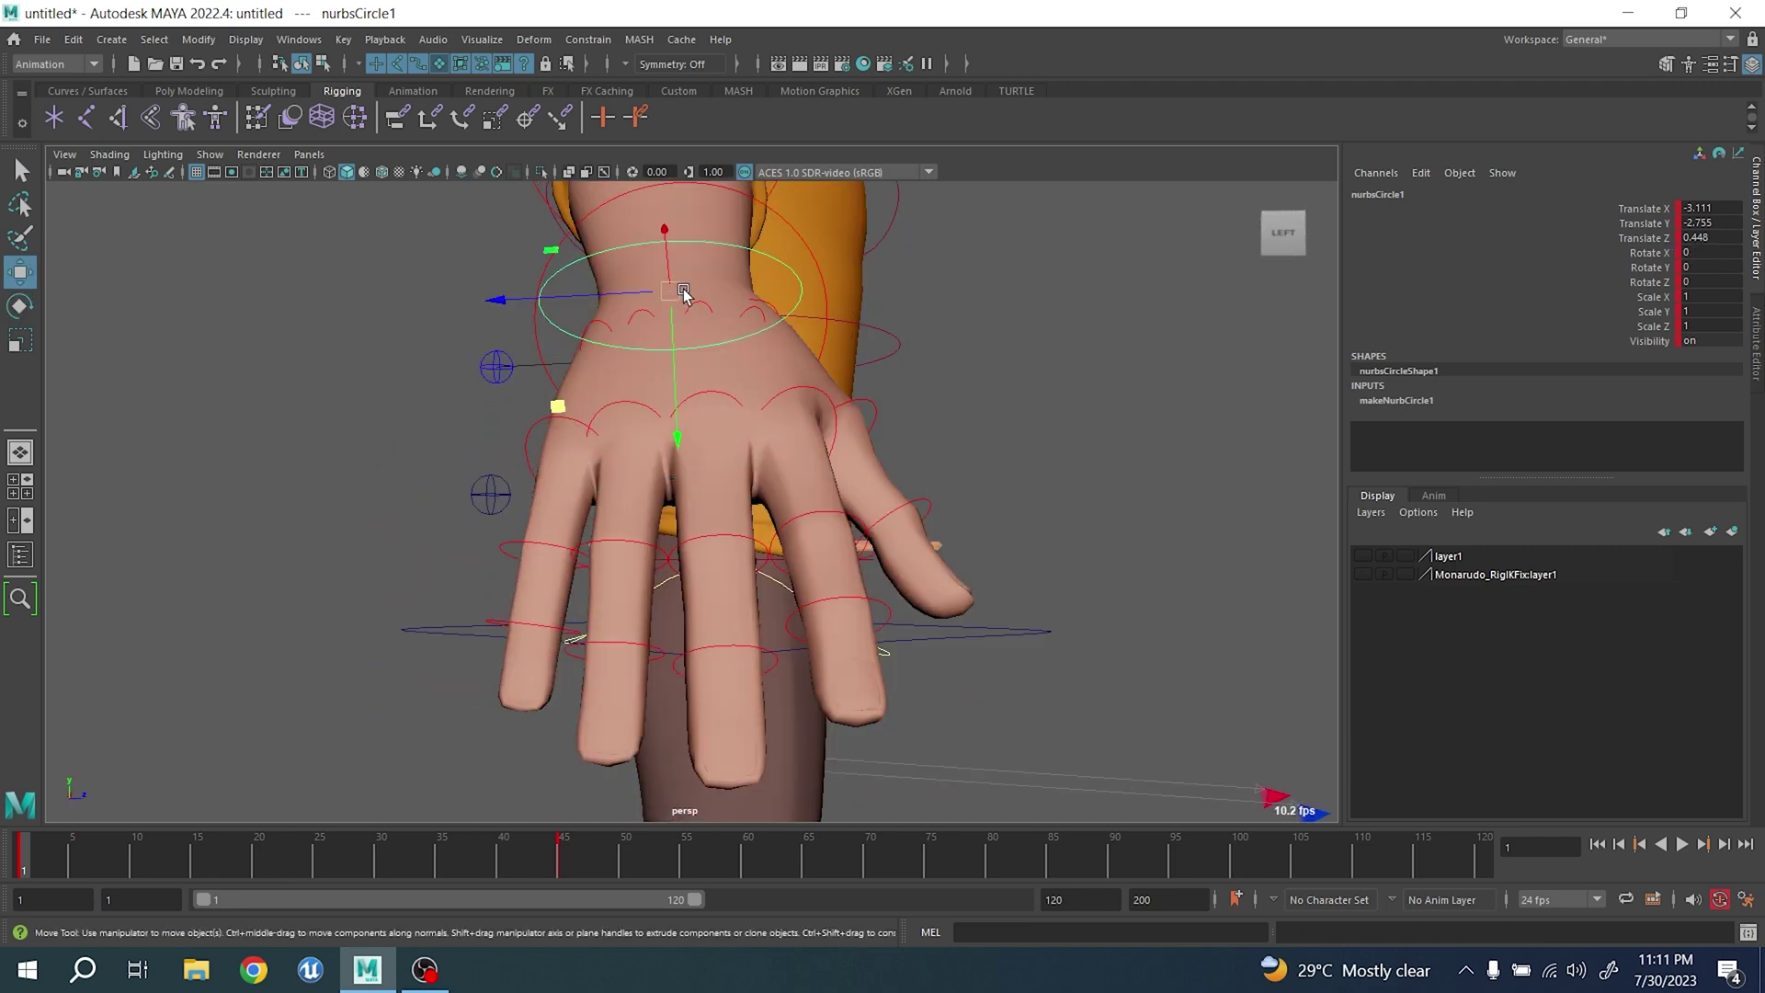
drag(673, 291, 685, 343)
key(ctrl+z)
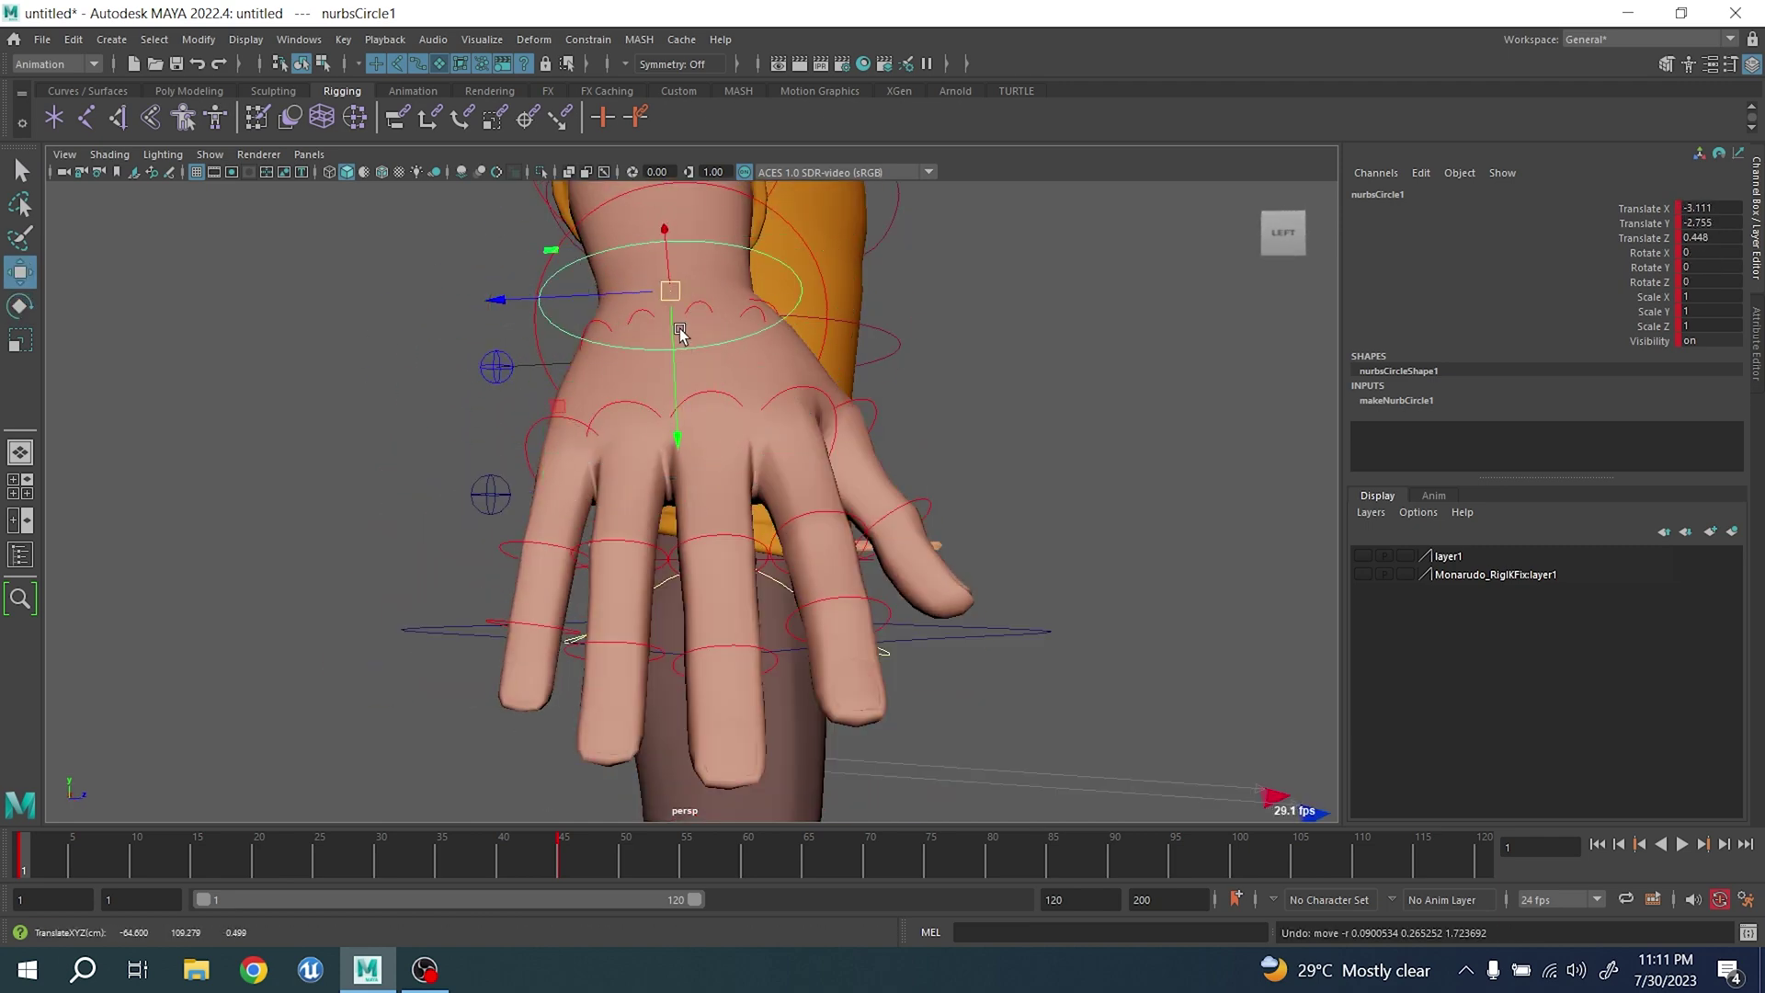
click(610, 39)
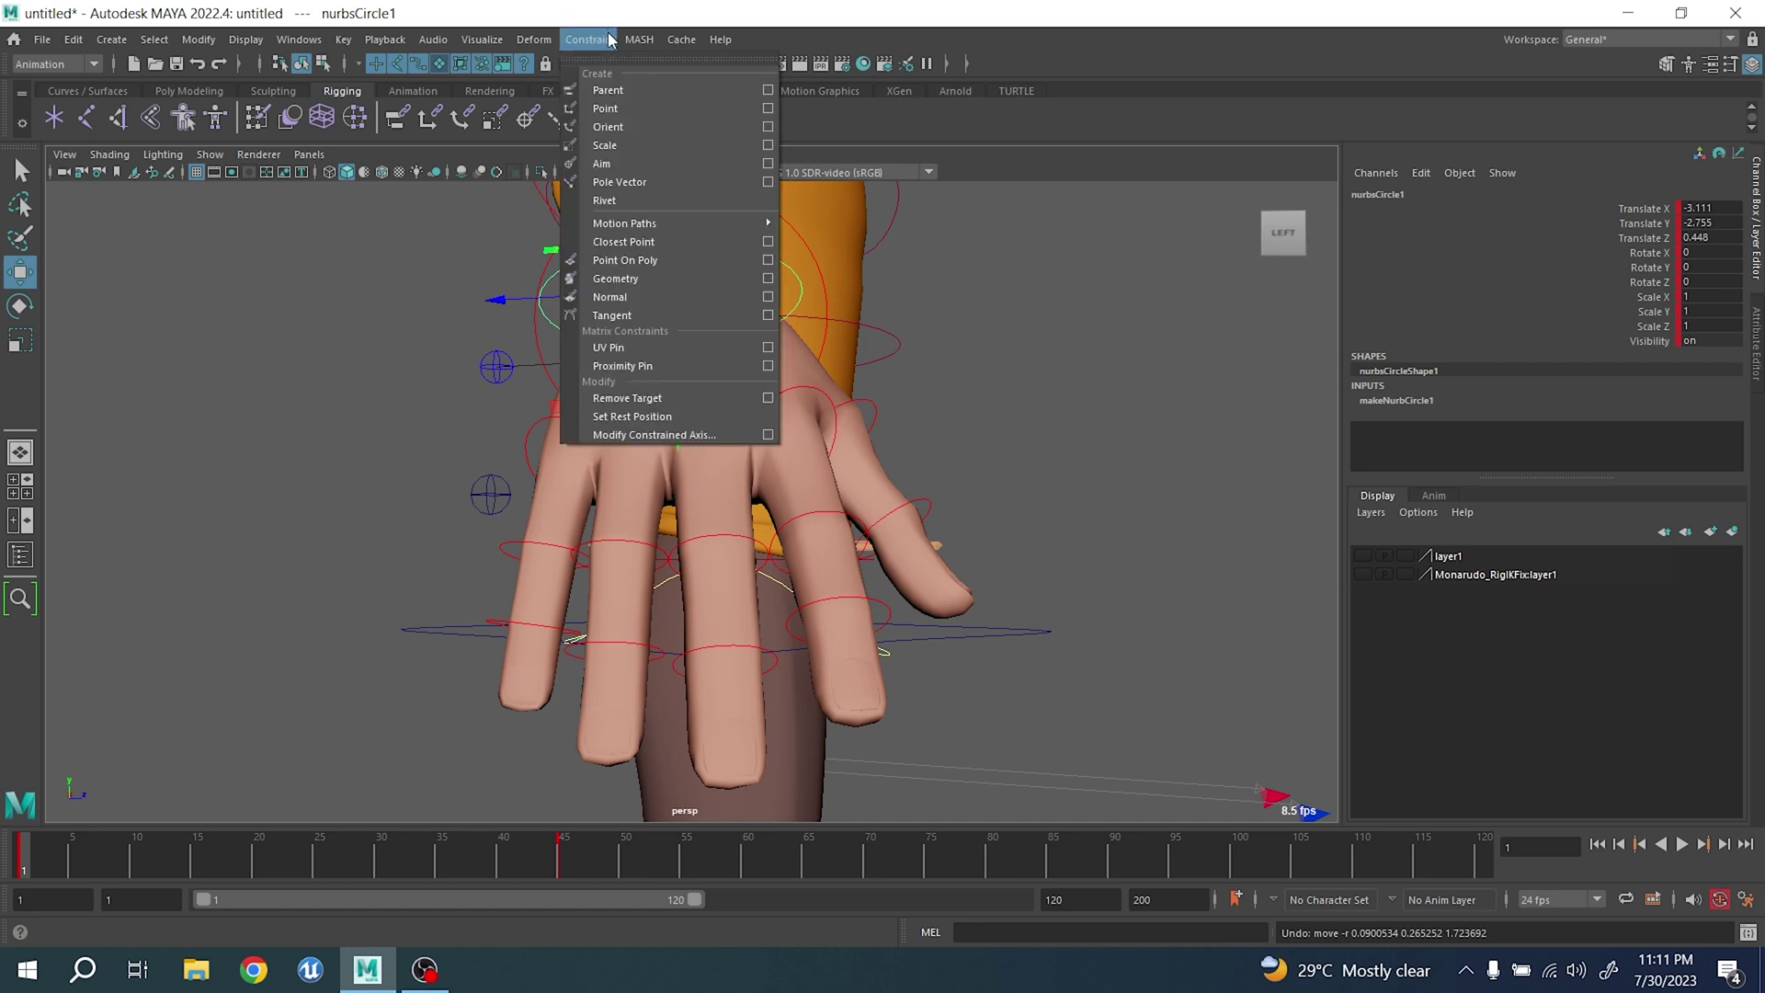
click(624, 112)
click(1034, 289)
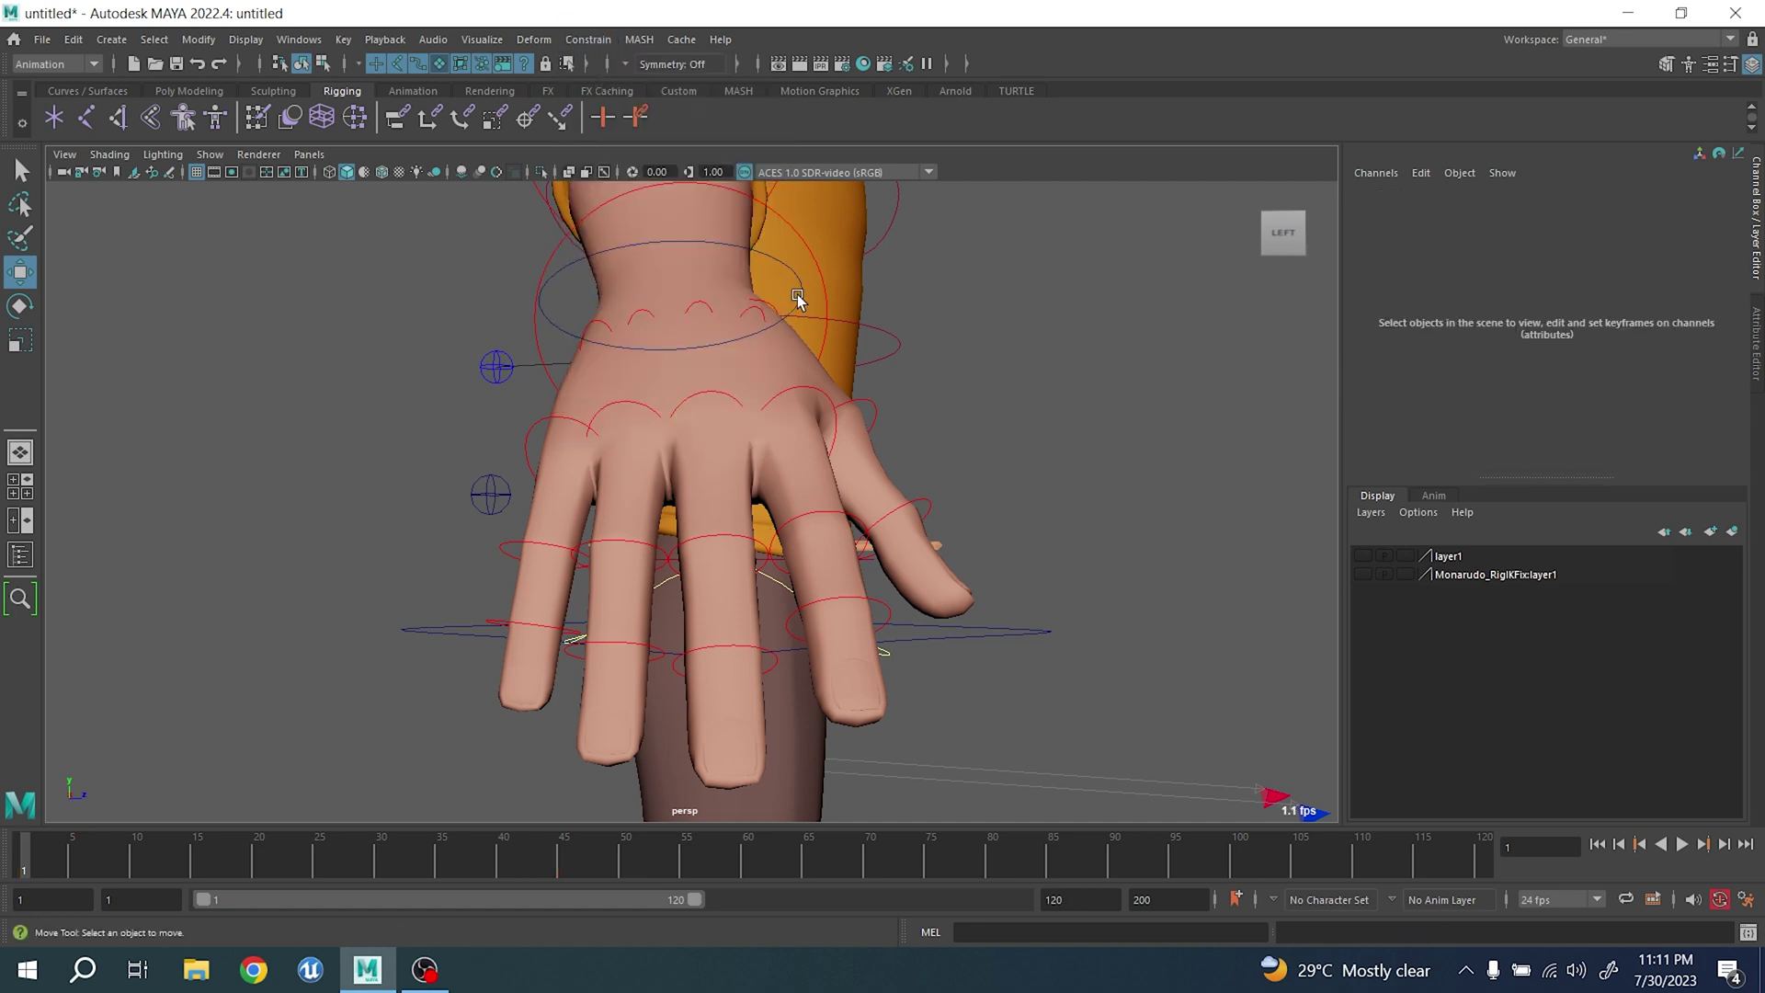
- Try rotating the right wrist FK control to test how the hand and its custom cup circle behave
click(797, 294)
scroll(948, 355, down, 3)
alt+drag(935, 357, 736, 479)
click(752, 384)
key(e)
click(719, 398)
alt+drag(600, 467, 552, 469)
key(q)
click(617, 462)
key(e)
key(q)
click(618, 405)
key(e)
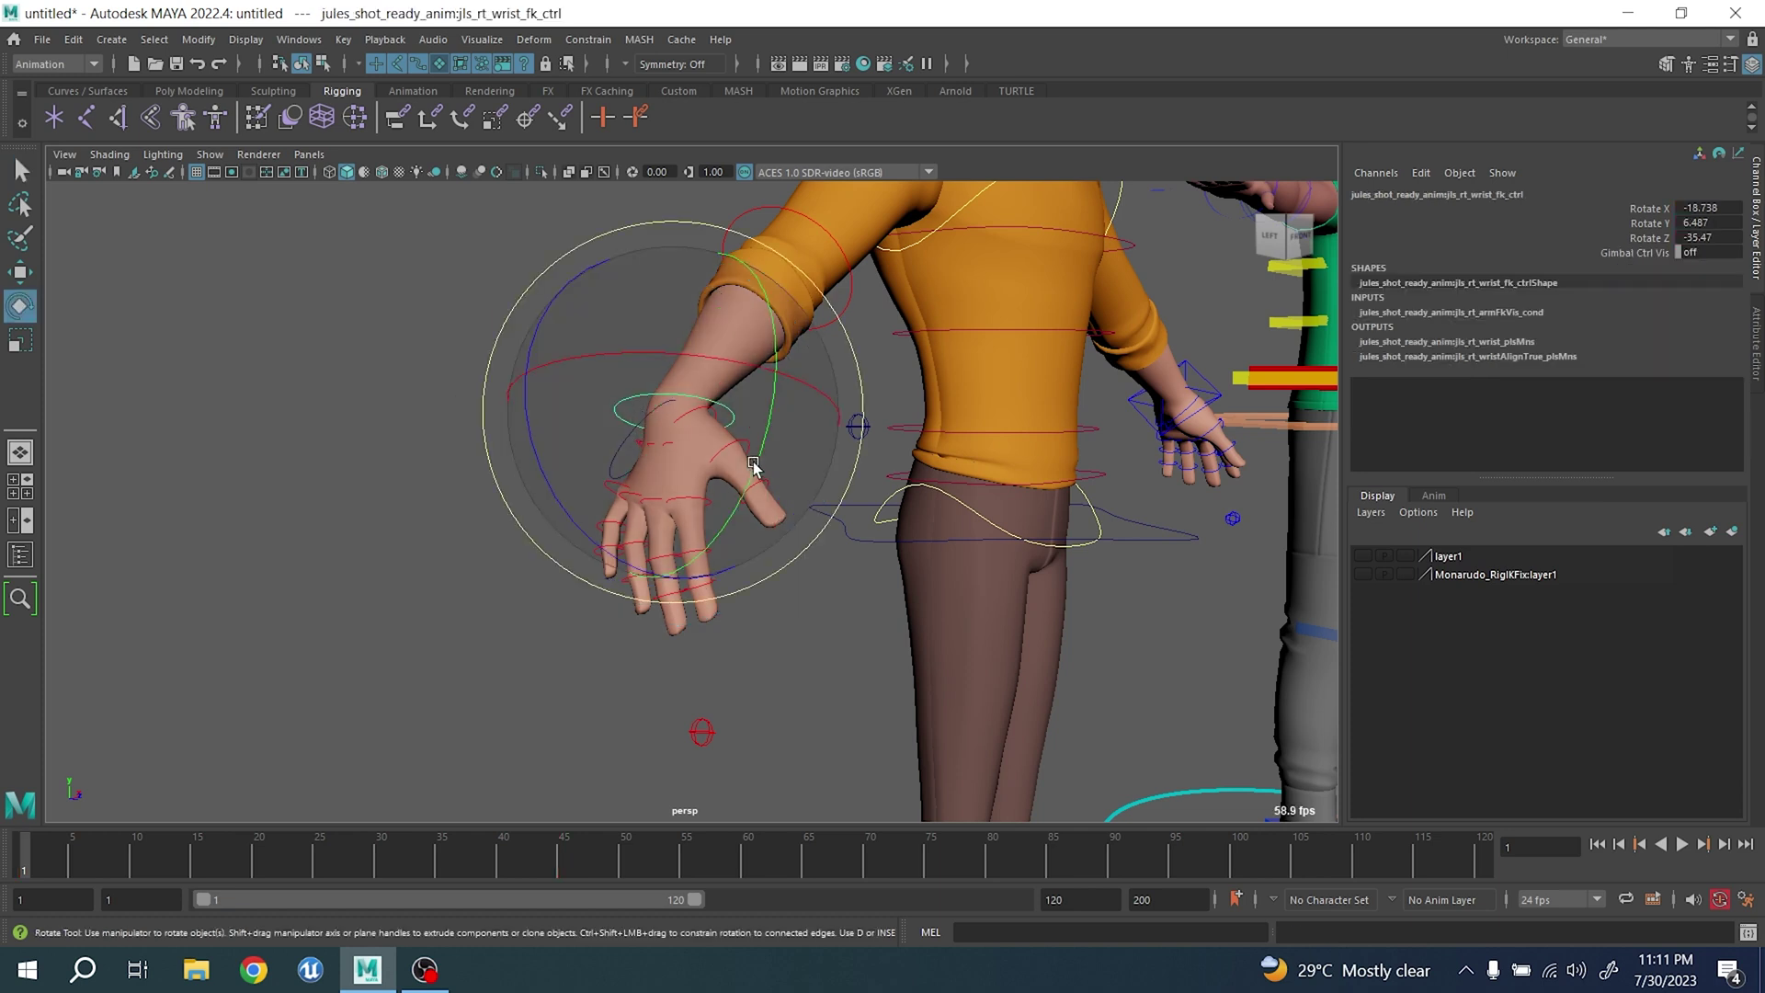
drag(756, 468, 793, 540)
- Undo the test rotations of the right wrist FK control
key(ctrl+z)
key(ctrl+z)
key(ctrl+z)
key(ctrl+z)
key(ctrl+z)
key(ctrl+z)
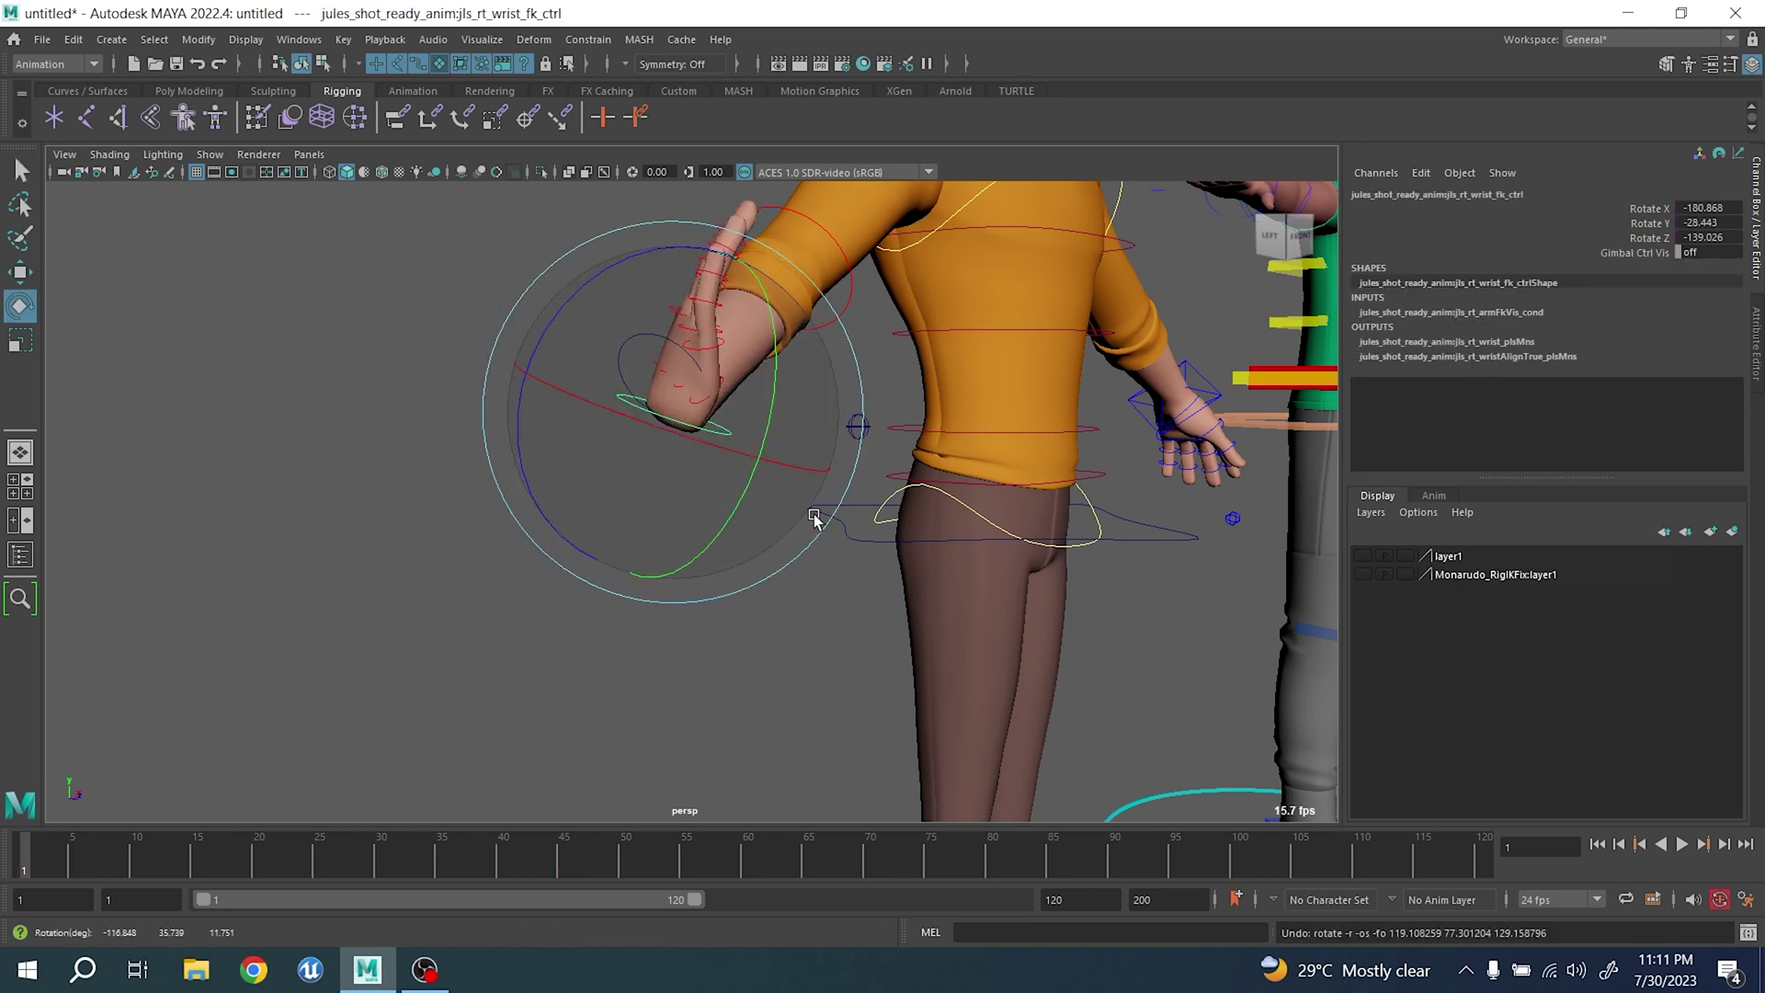
key(ctrl+z)
key(ctrl+z)
key(ctrl+z)
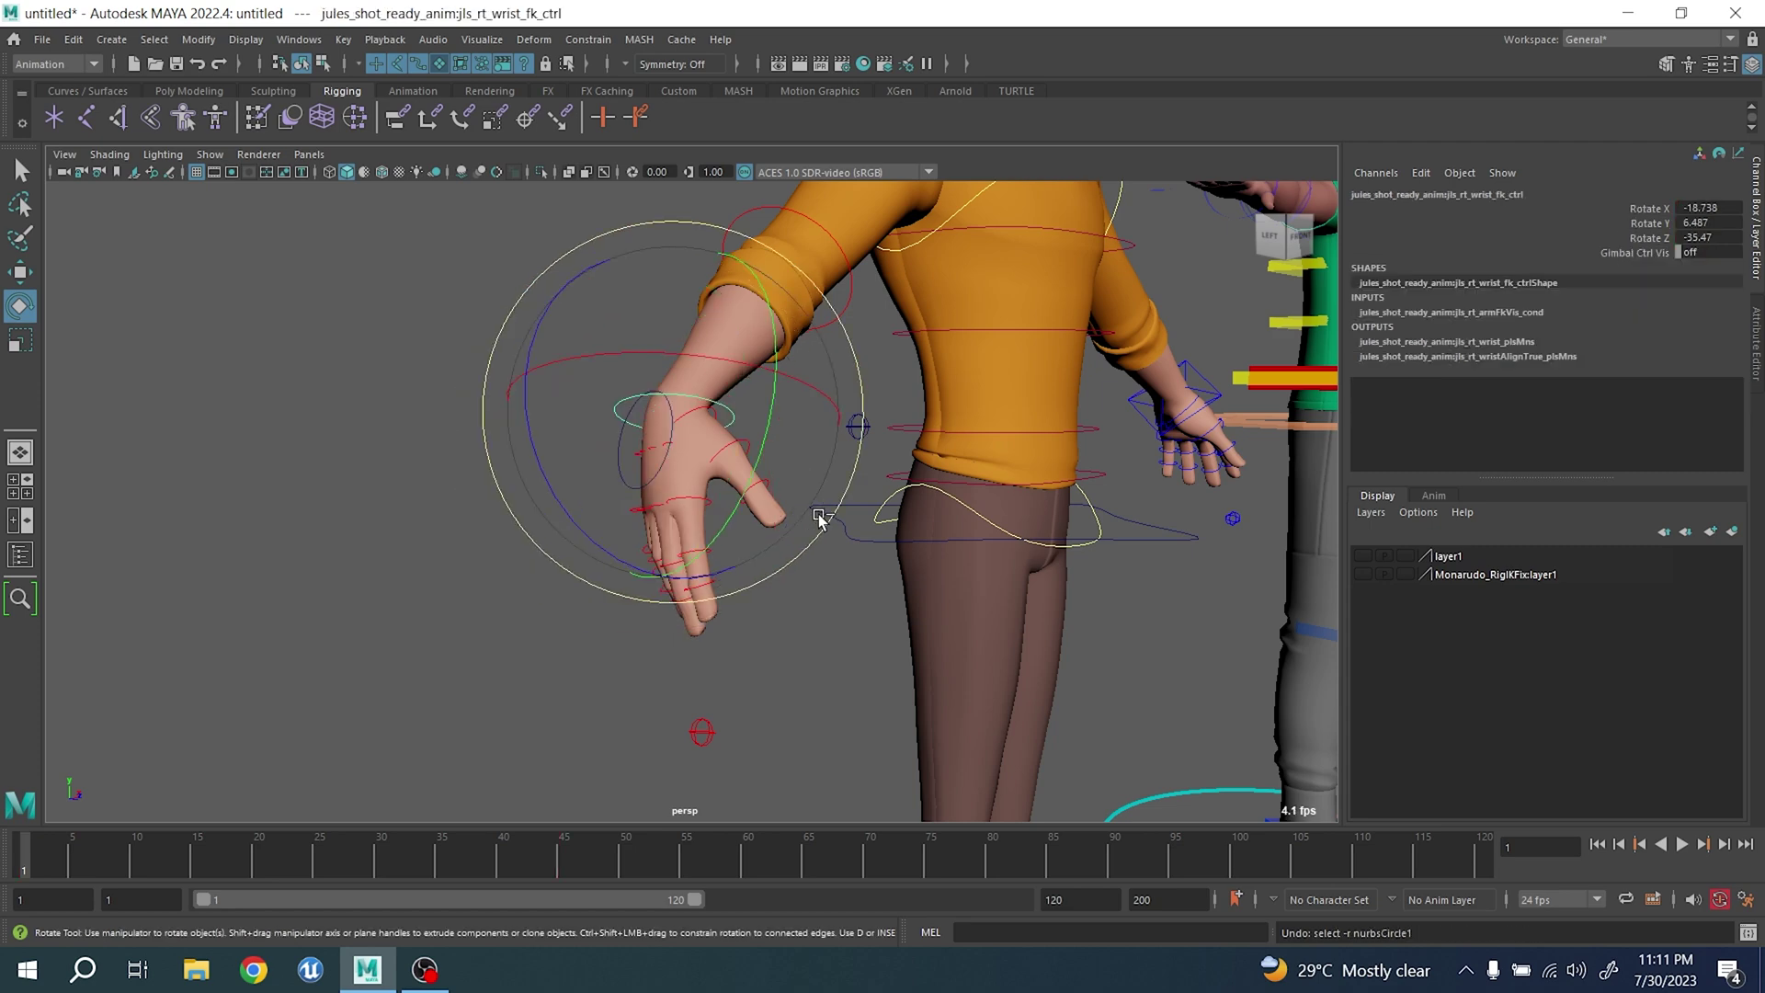
- Try rotating the right upper arm FK control to raise the arm, and undo the rotation
scroll(876, 425, down, 1)
alt+middle_drag(876, 424, 855, 506)
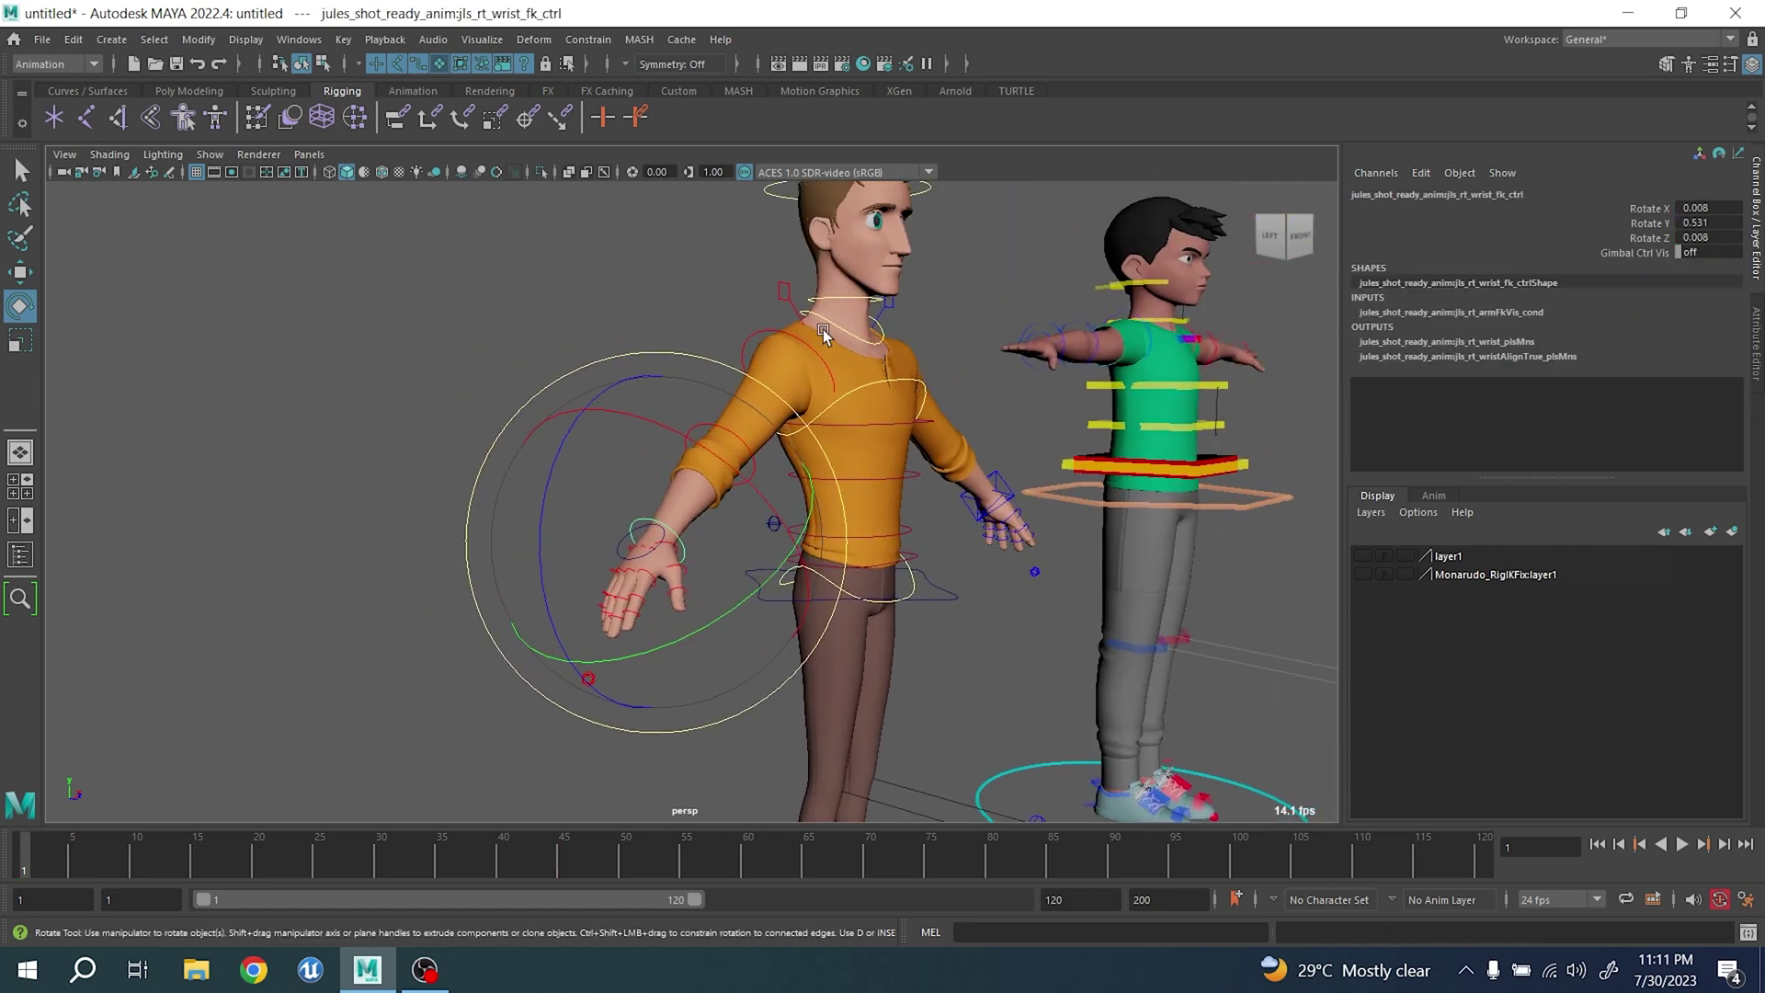
click(769, 326)
click(769, 333)
drag(745, 339, 780, 311)
alt+middle_drag(786, 313, 831, 433)
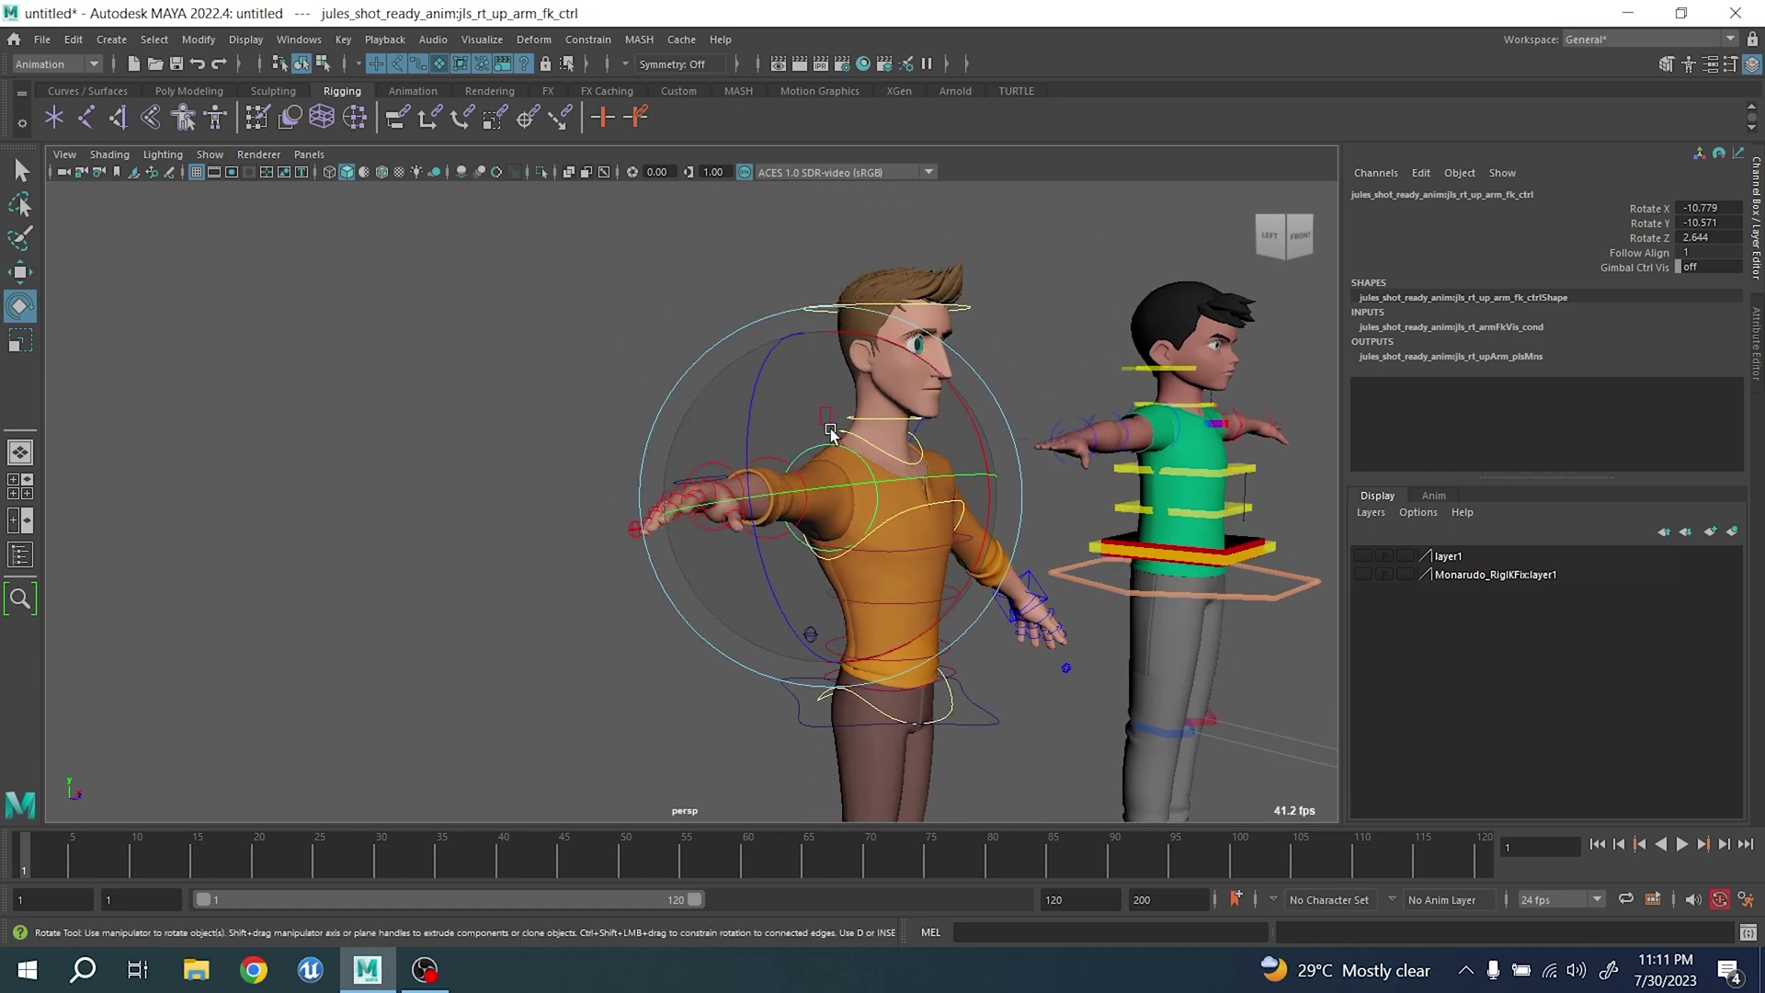
alt+drag(831, 433, 781, 460)
alt+drag(947, 504, 791, 543)
key(ctrl+z)
key(ctrl+z)
- Try rotating the character's COG control, and undo the rotation
click(991, 679)
drag(917, 717, 920, 562)
key(ctrl+z)
alt+middle_drag(791, 611, 809, 478)
key(q)
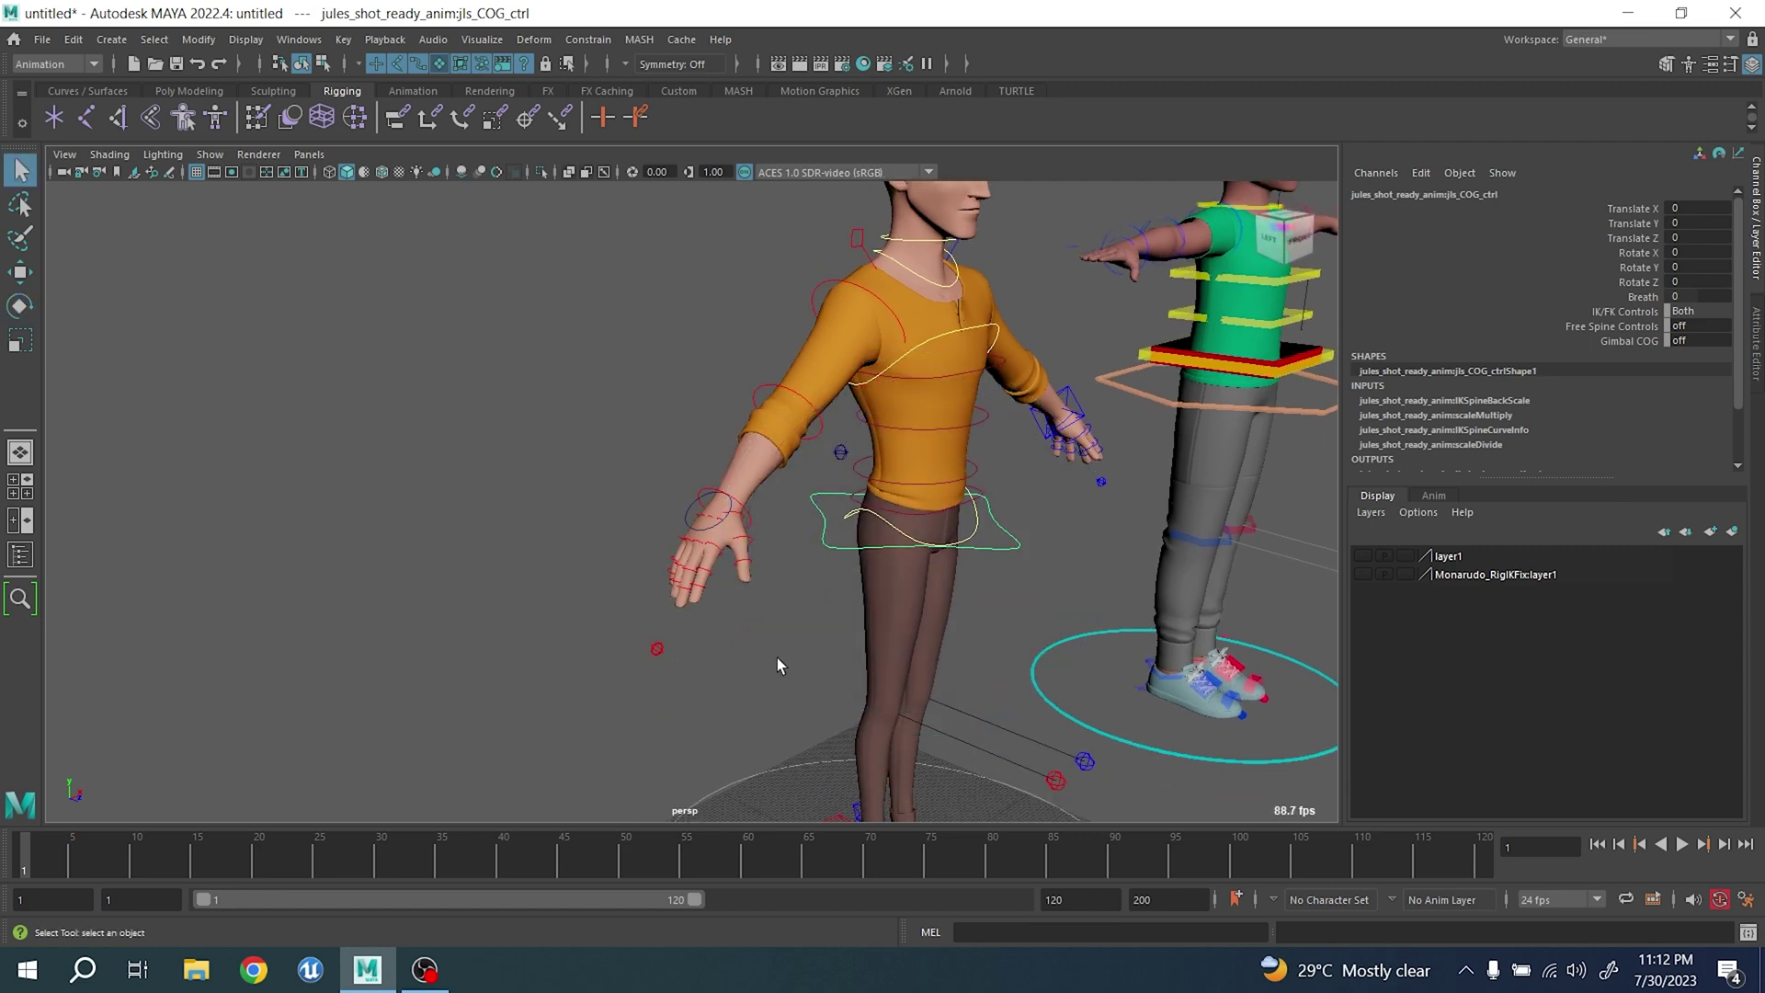
- Try reducing the root control's Master Scale to 0.24 to test the custom control on a smaller character
alt+middle_drag(778, 663, 755, 586)
click(706, 701)
scroll(736, 721, down, 4)
key(e)
key(r)
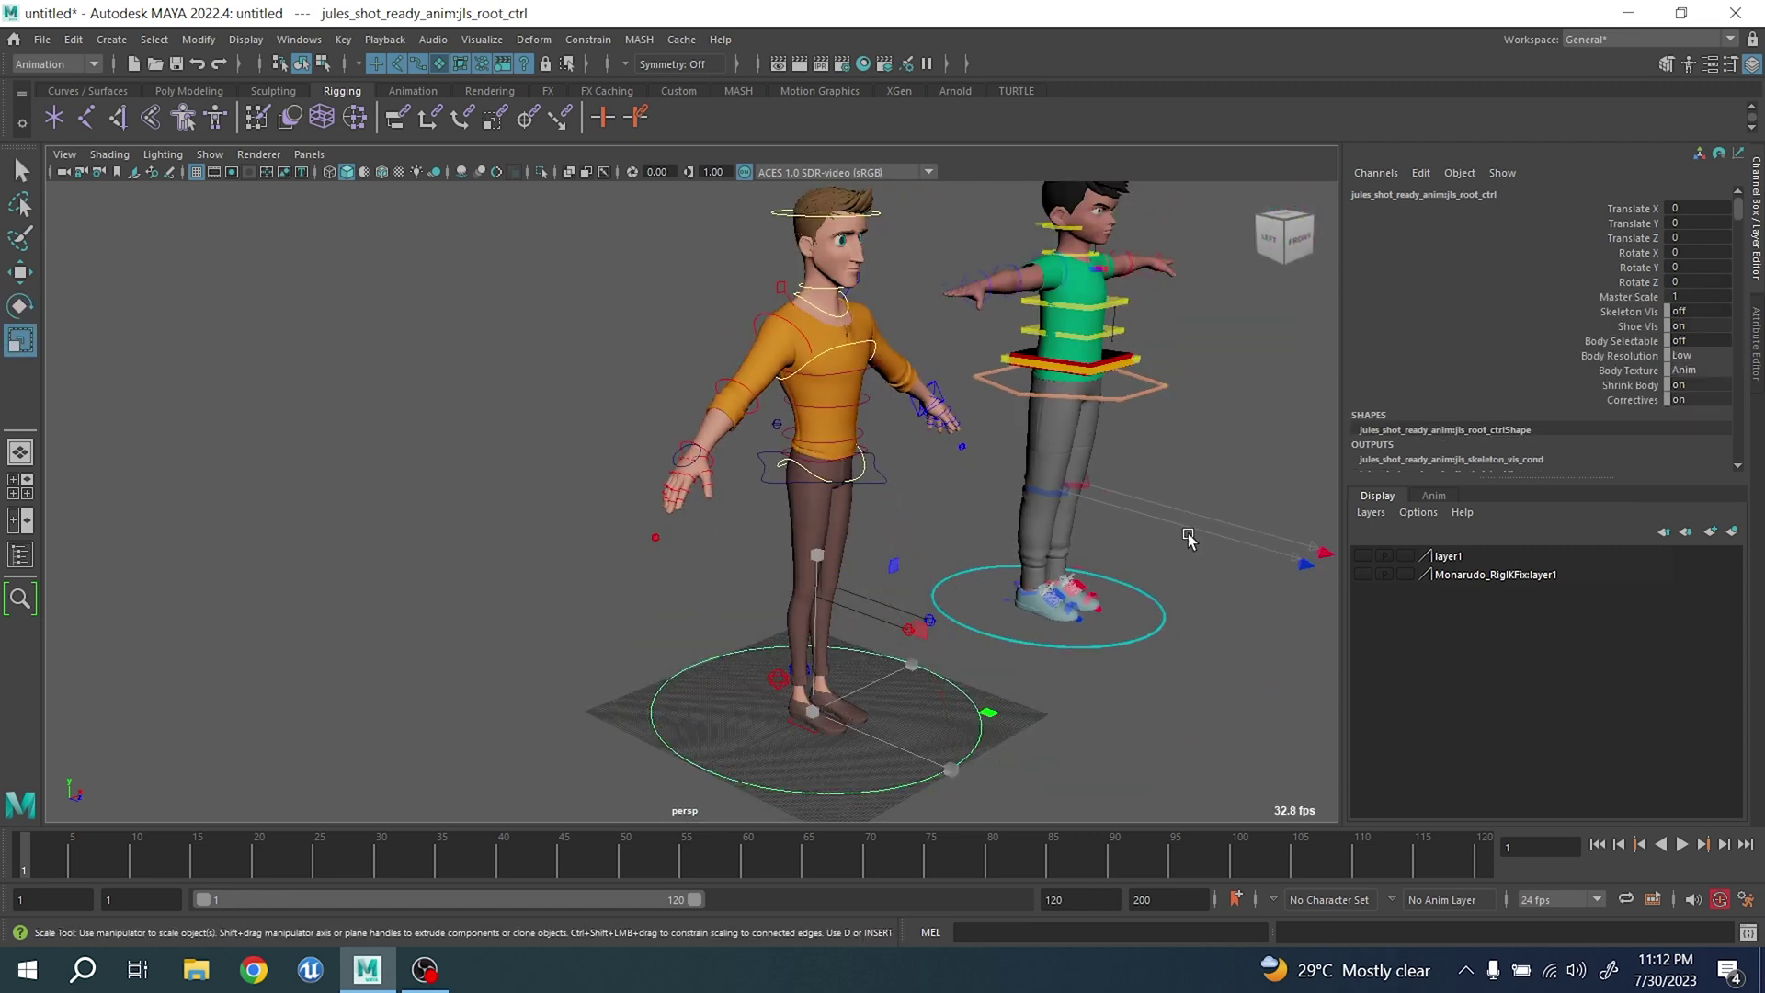
click(1627, 298)
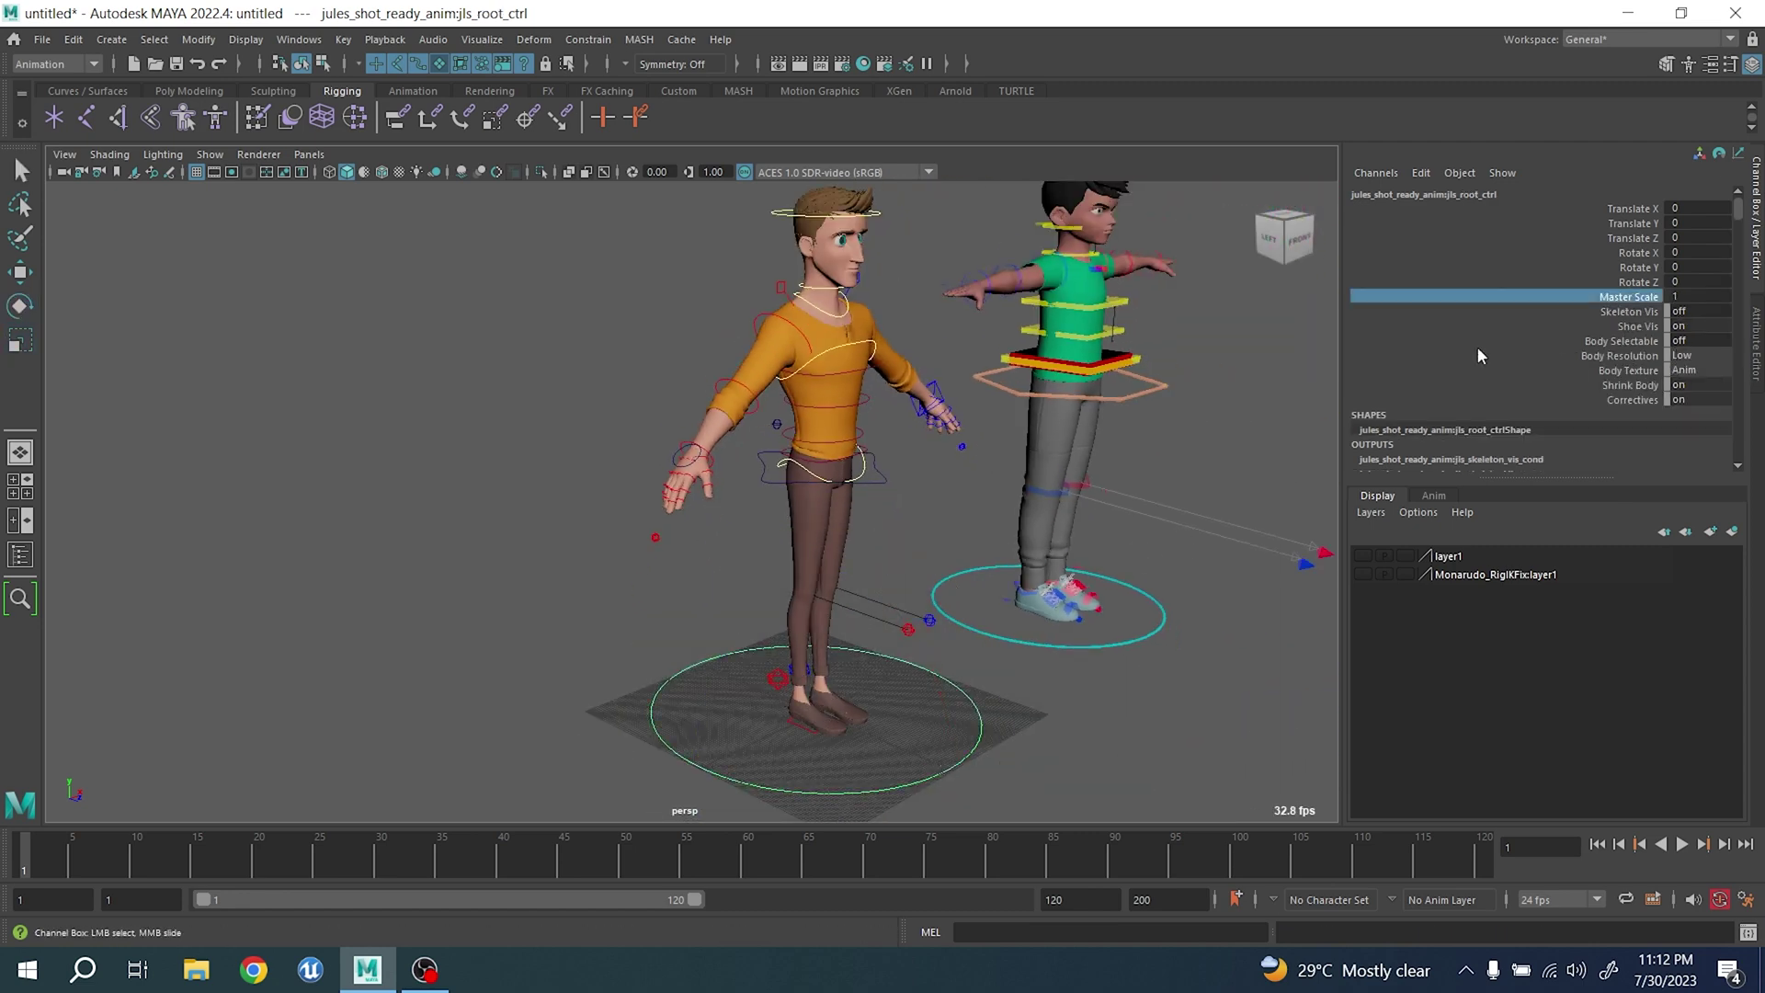
middle_drag(915, 405, 897, 444)
key(ctrl+z)
- Try rotating a control at the right hand of the scaled character, and undo the rotation and Master Scale change
scroll(708, 437, up, 6)
alt+middle_drag(649, 357, 764, 682)
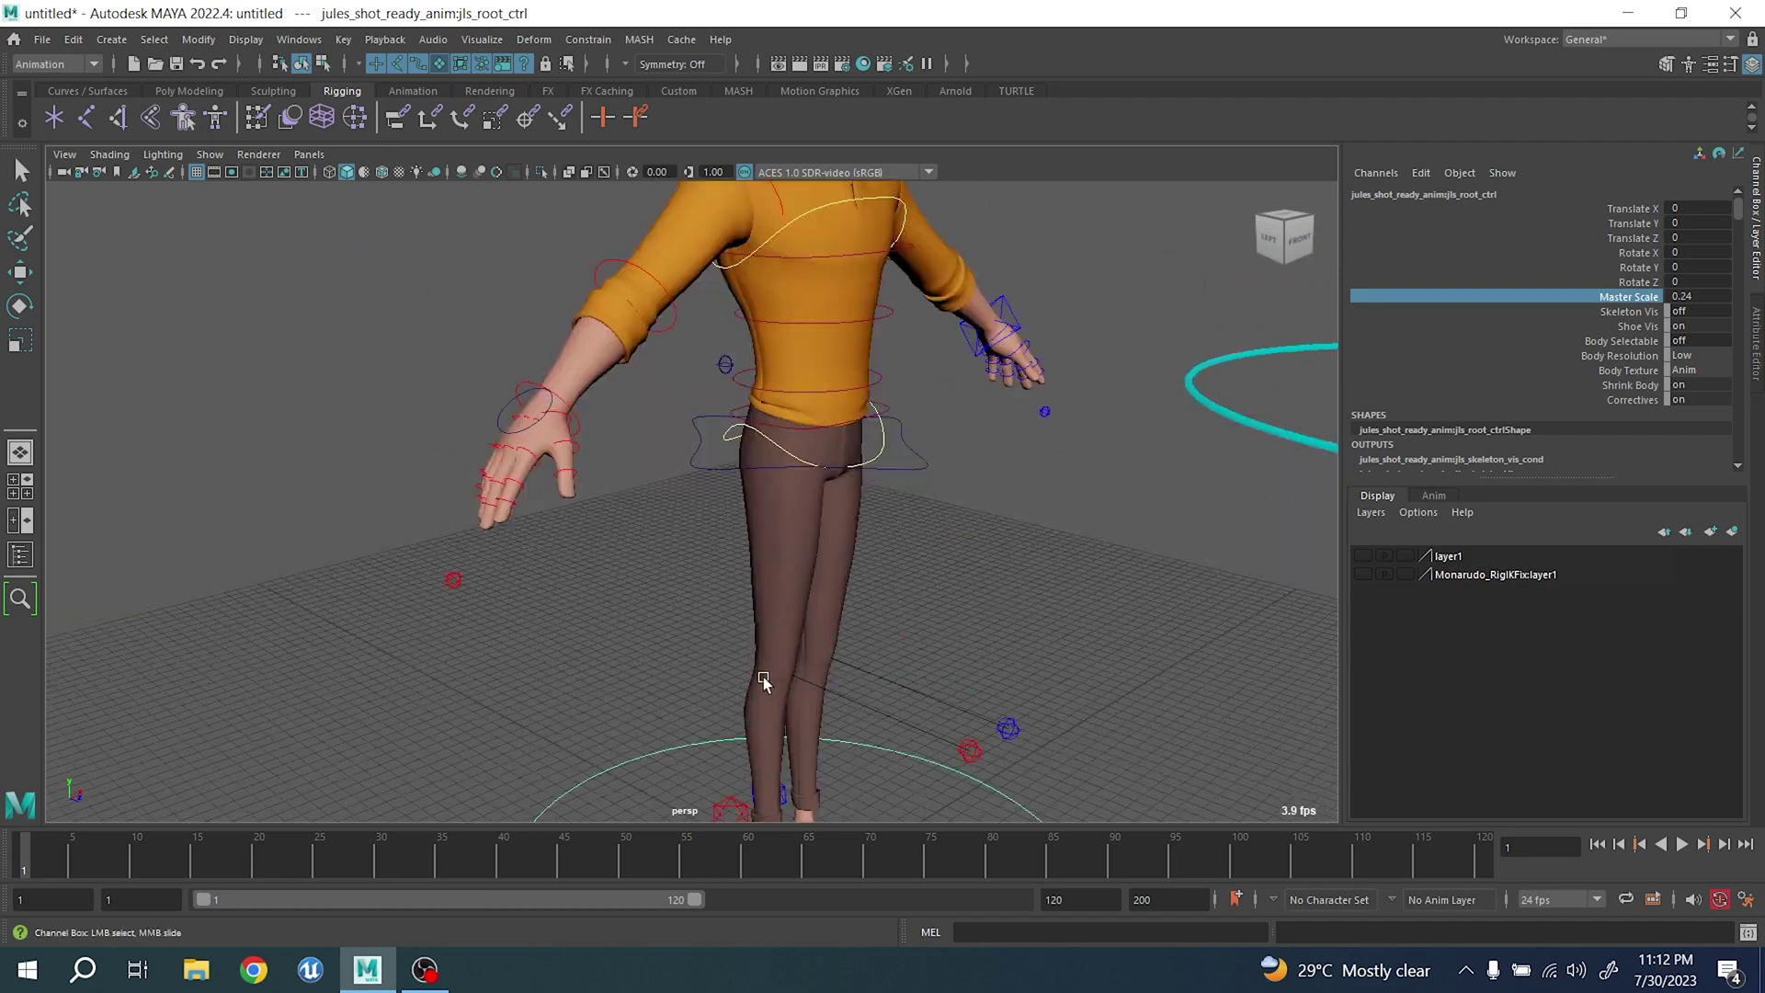
alt+middle_drag(554, 420, 781, 512)
scroll(780, 512, up, 6)
click(734, 504)
key(e)
drag(832, 518, 804, 438)
key(ctrl+z)
key(ctrl+z)
key(ctrl+z)
scroll(855, 525, down, 5)
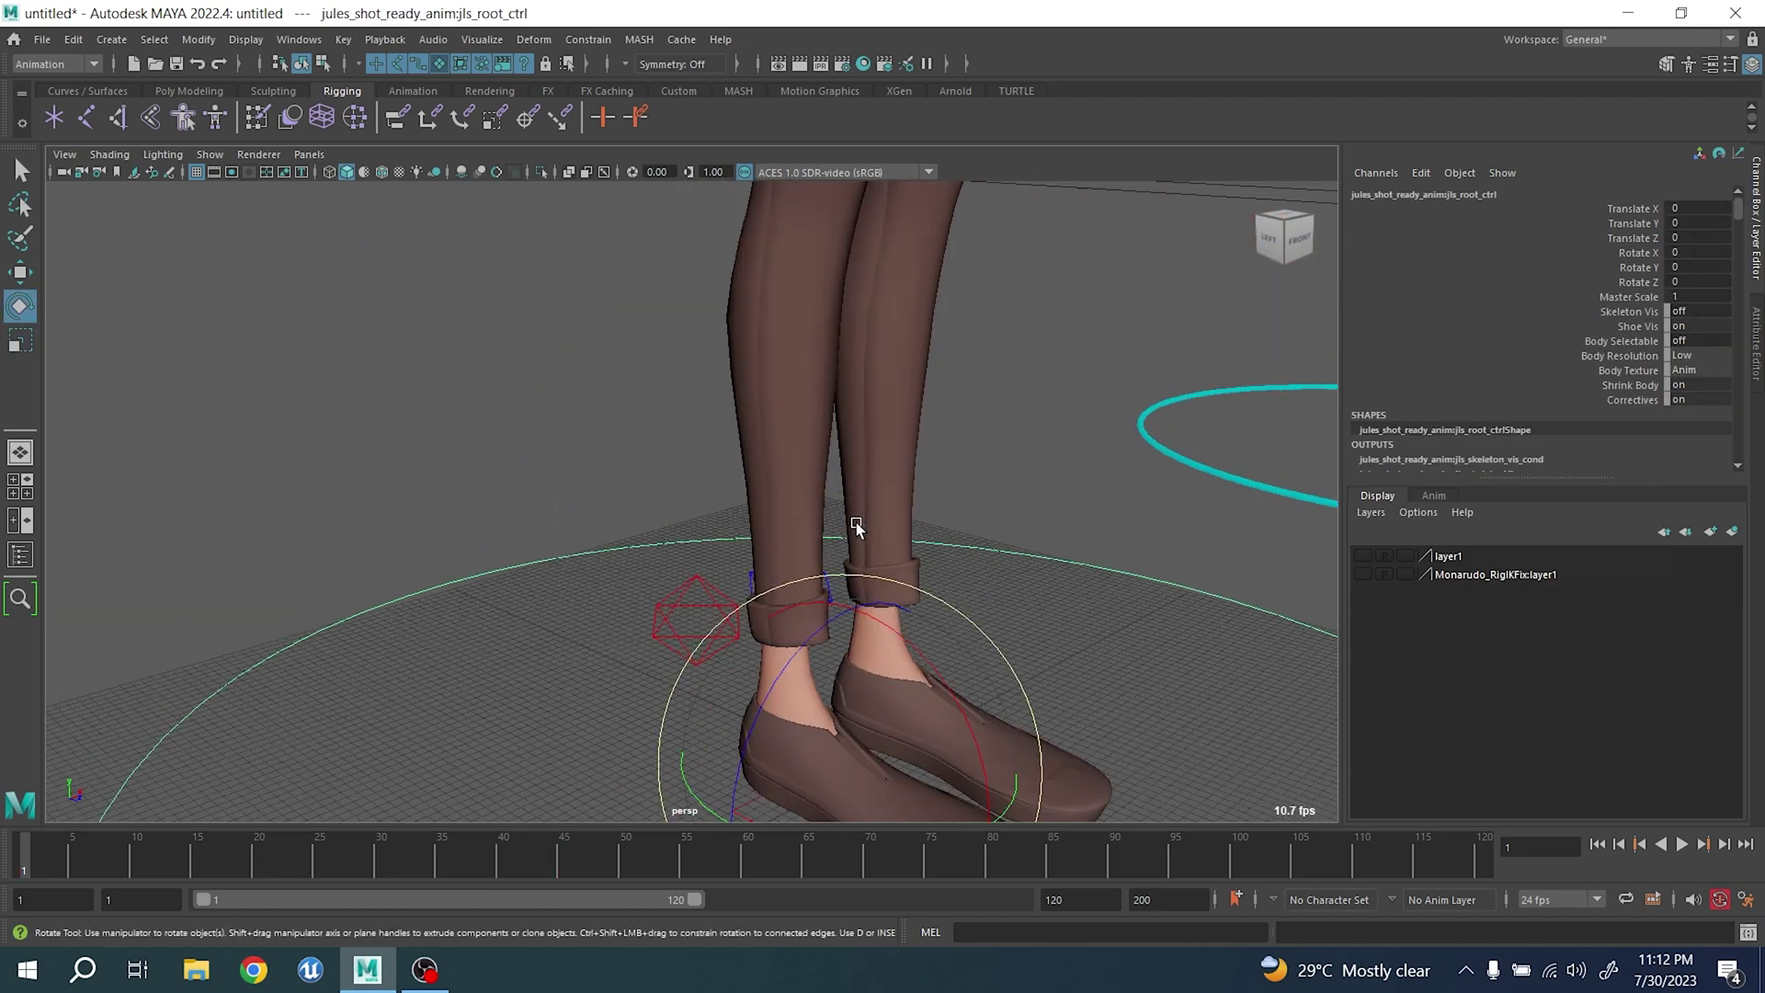
scroll(860, 524, down, 10)
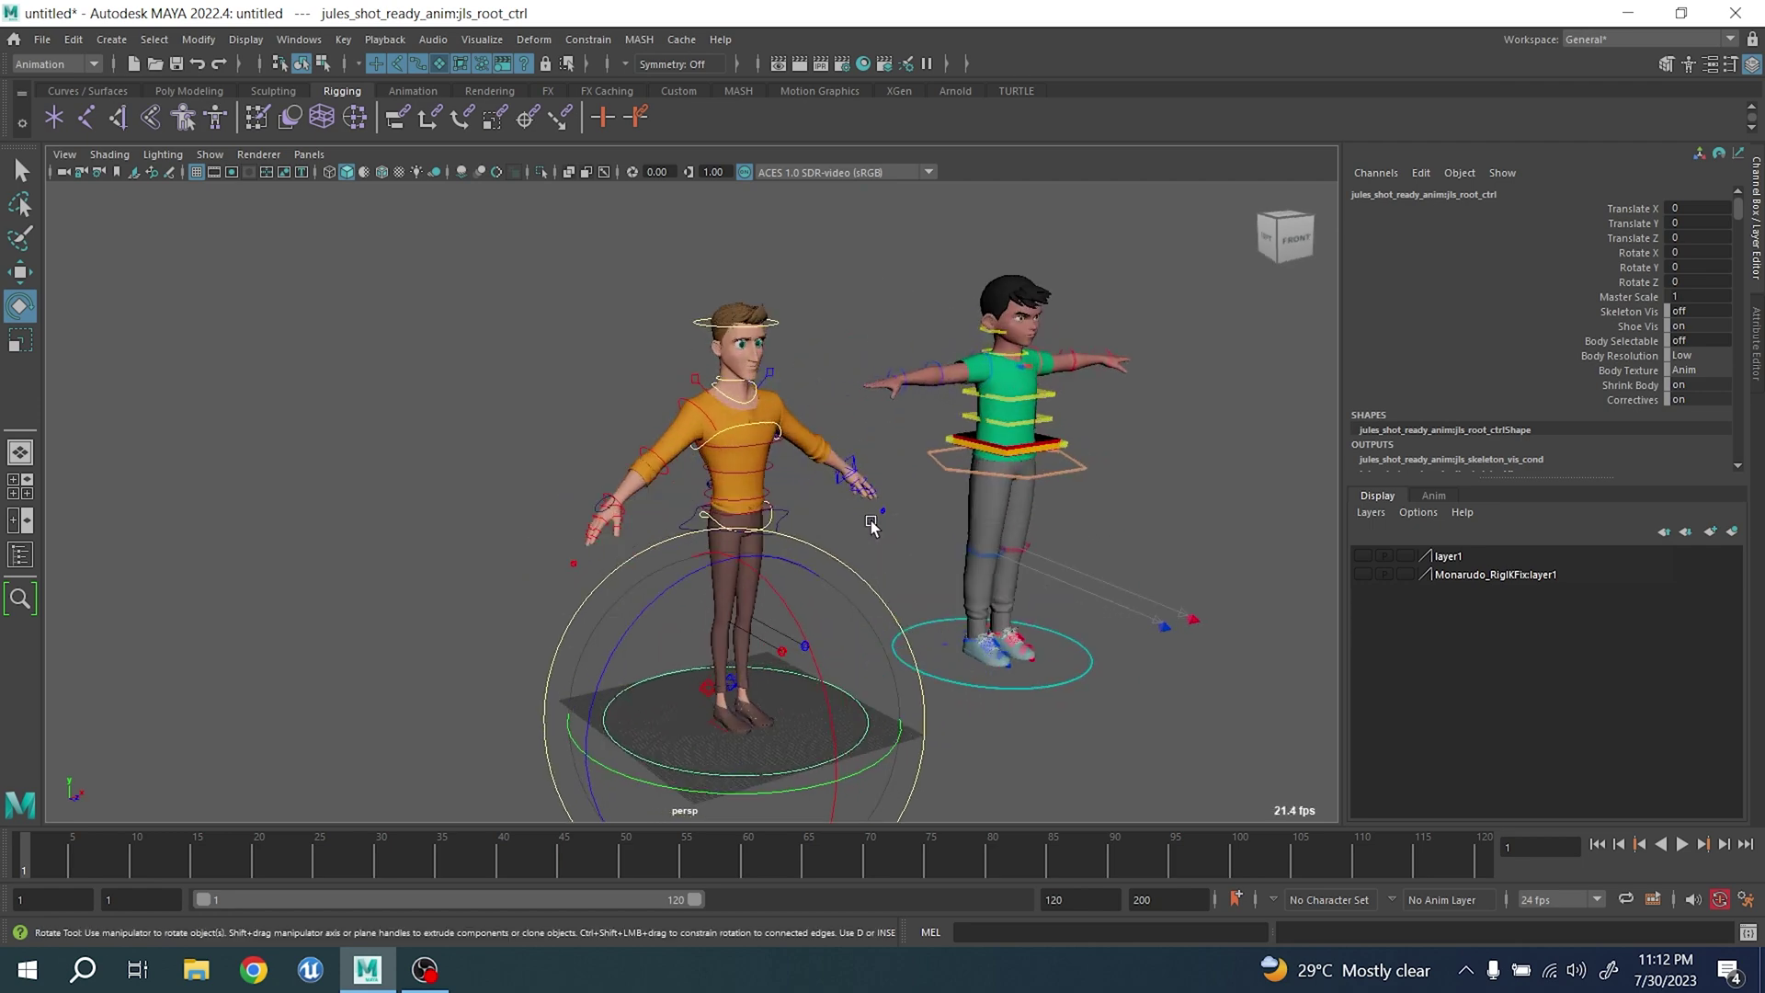
key(q)
scroll(874, 526, up, 3)
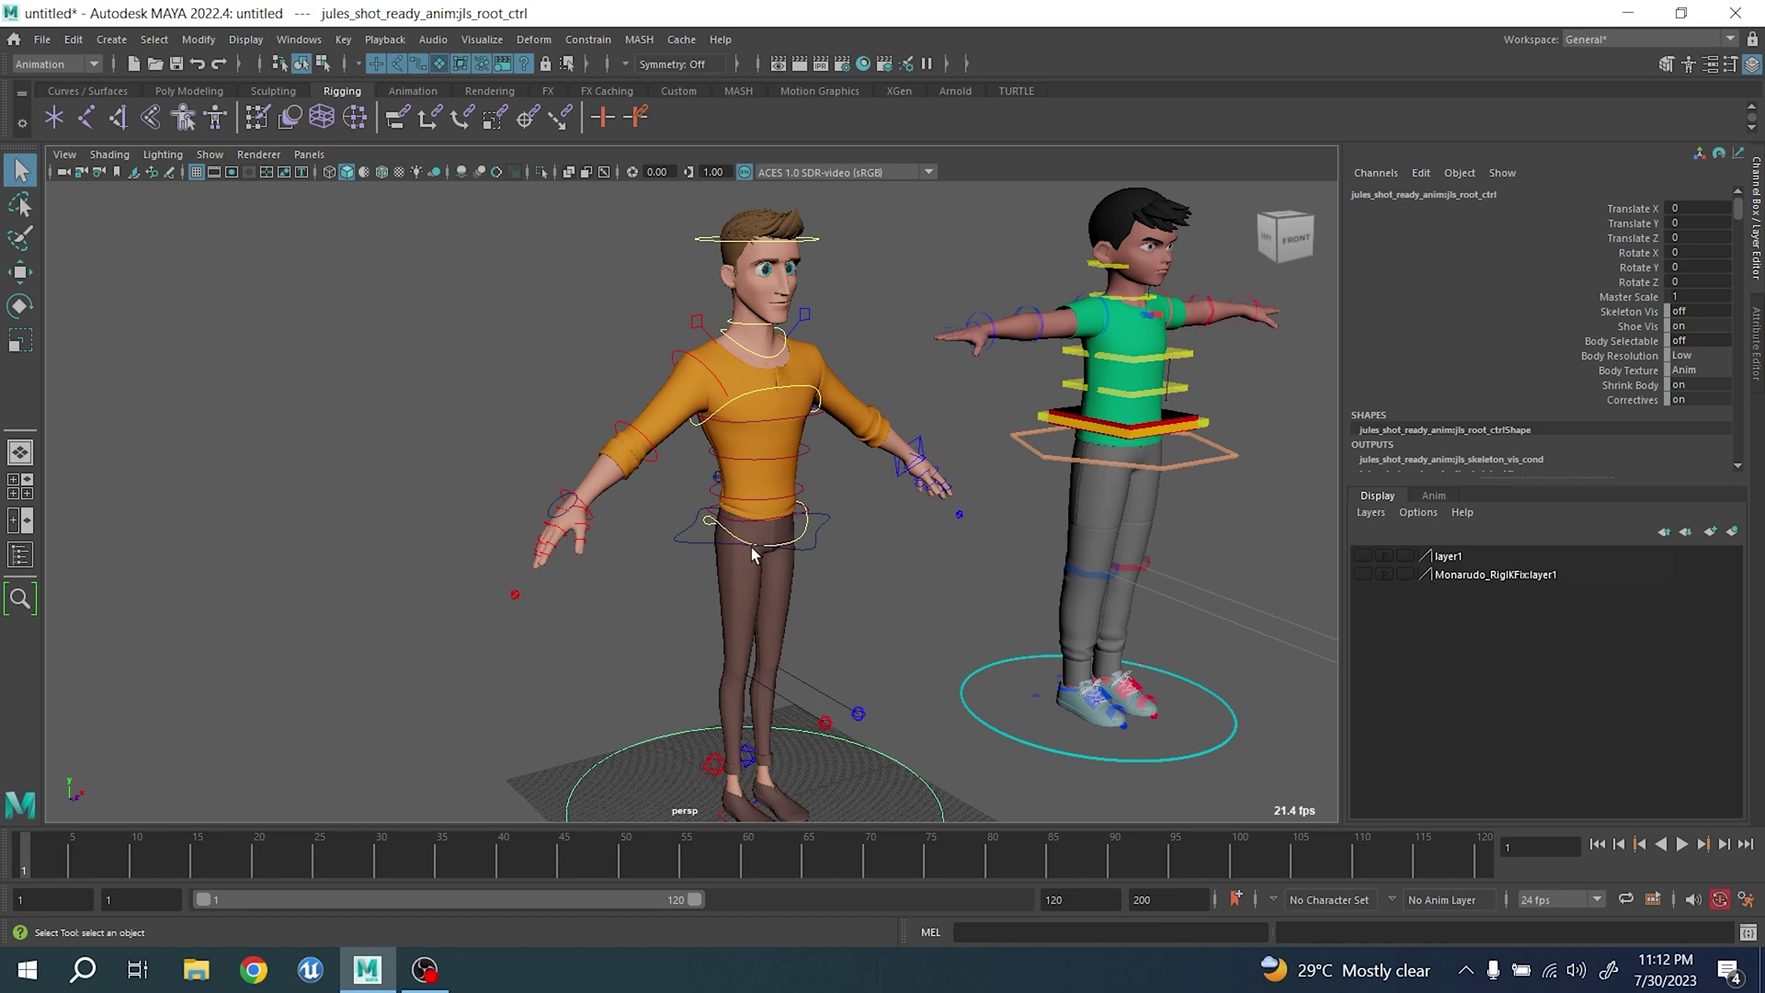
alt+drag(752, 548, 687, 525)
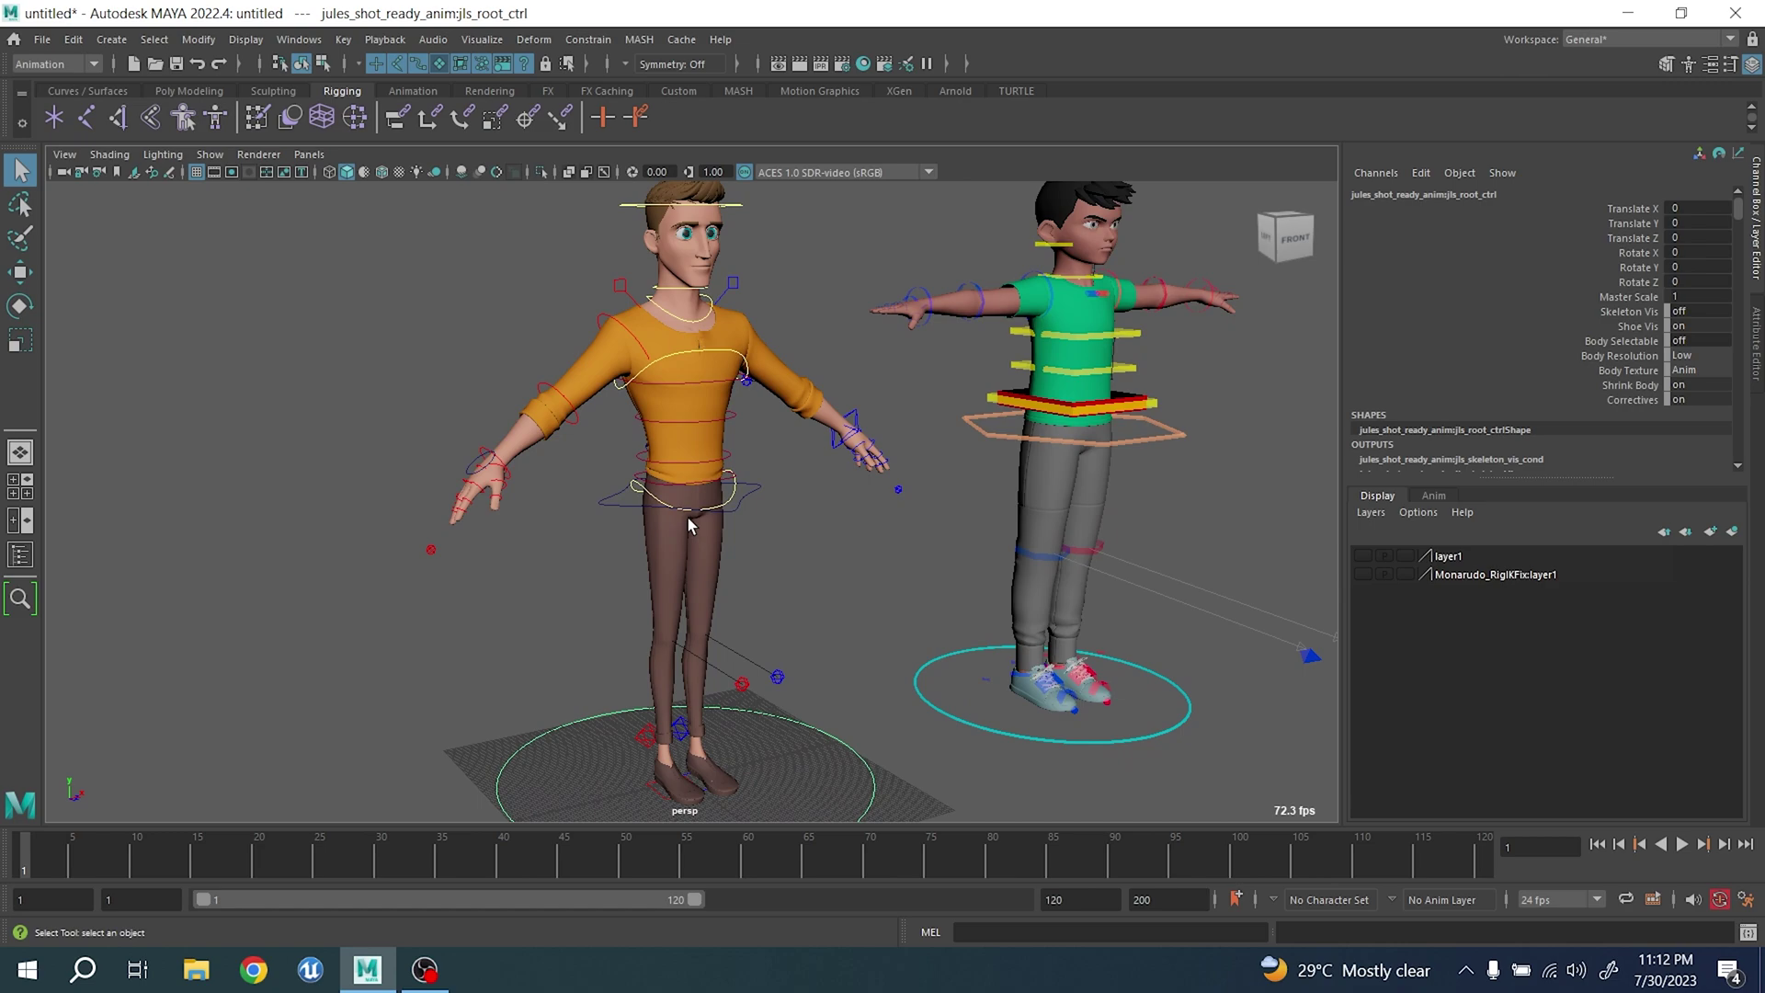